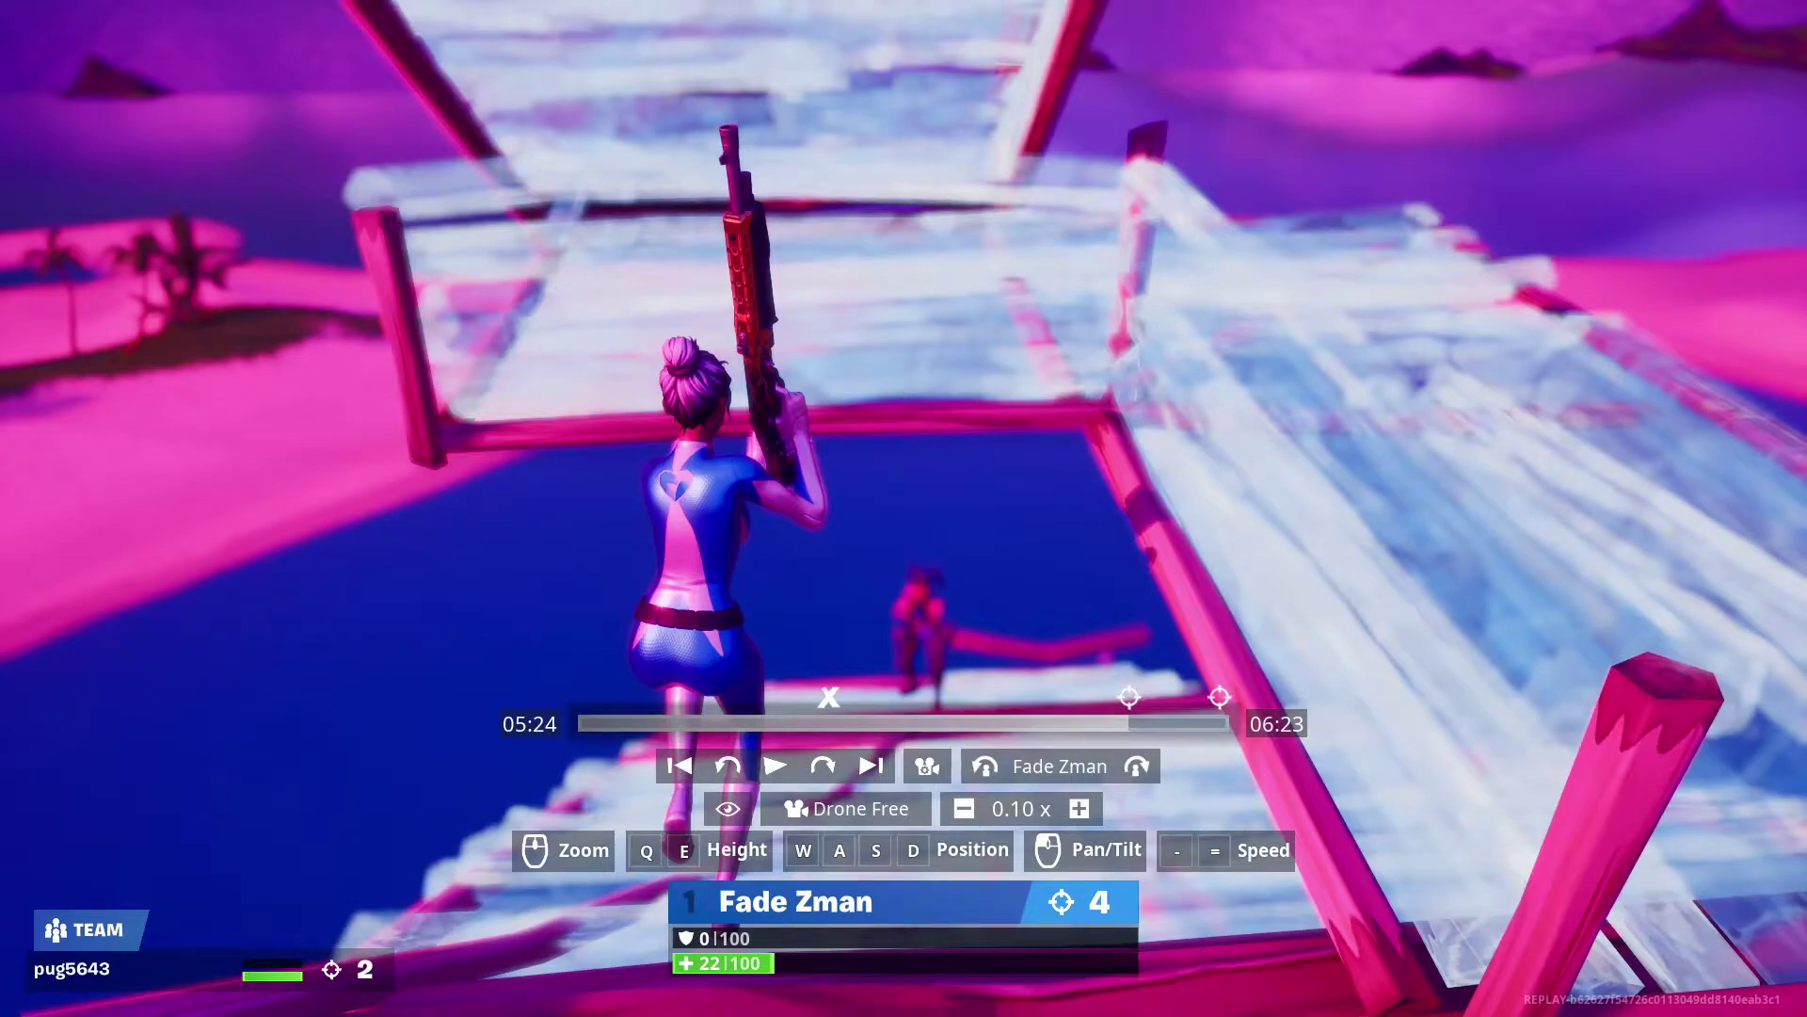
Step: Open the game's video settings from the paused replay
key(Escape)
key(Down)
key(Down)
key(Return)
Step: Look through the display, graphics quality and advanced graphics settings
key(Down)
key(Down)
key(Down)
key(Down)
key(Down)
key(Down)
key(Down)
key(Down)
key(Down)
key(Down)
key(Down)
key(Down)
key(Down)
key(Down)
key(Down)
key(Down)
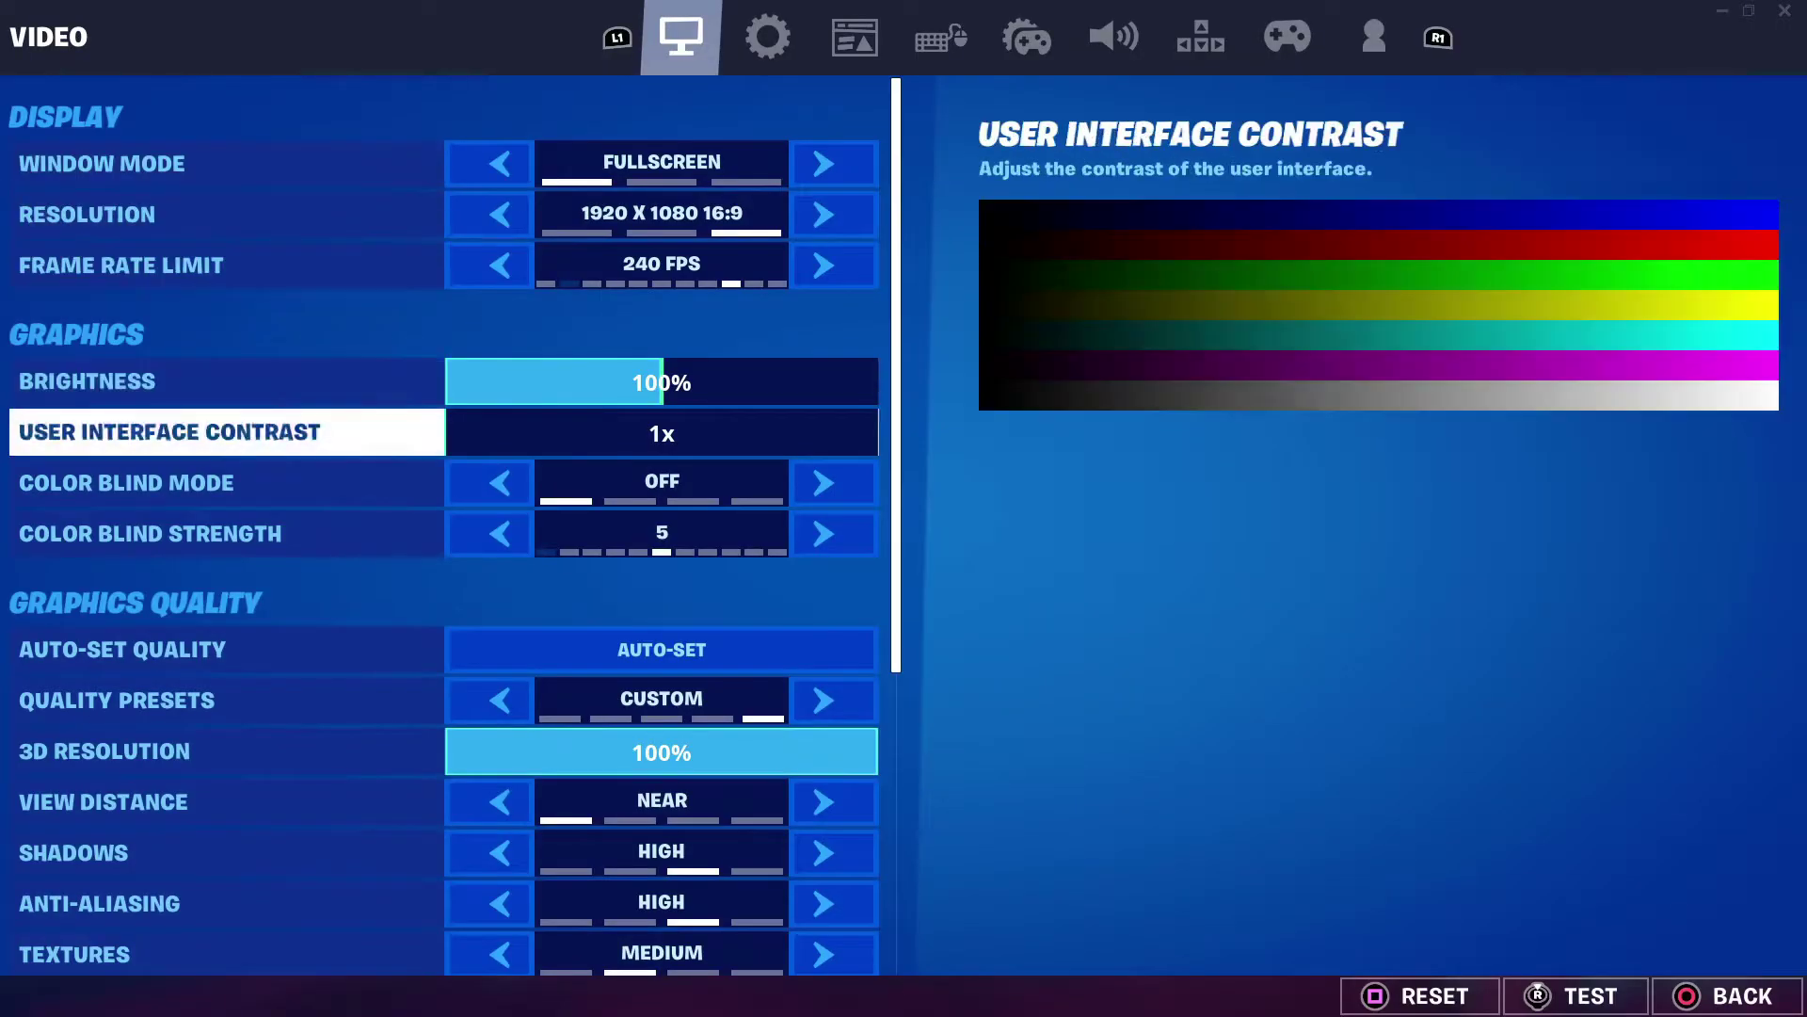
key(Up)
key(Up)
key(Up)
key(Up)
key(Up)
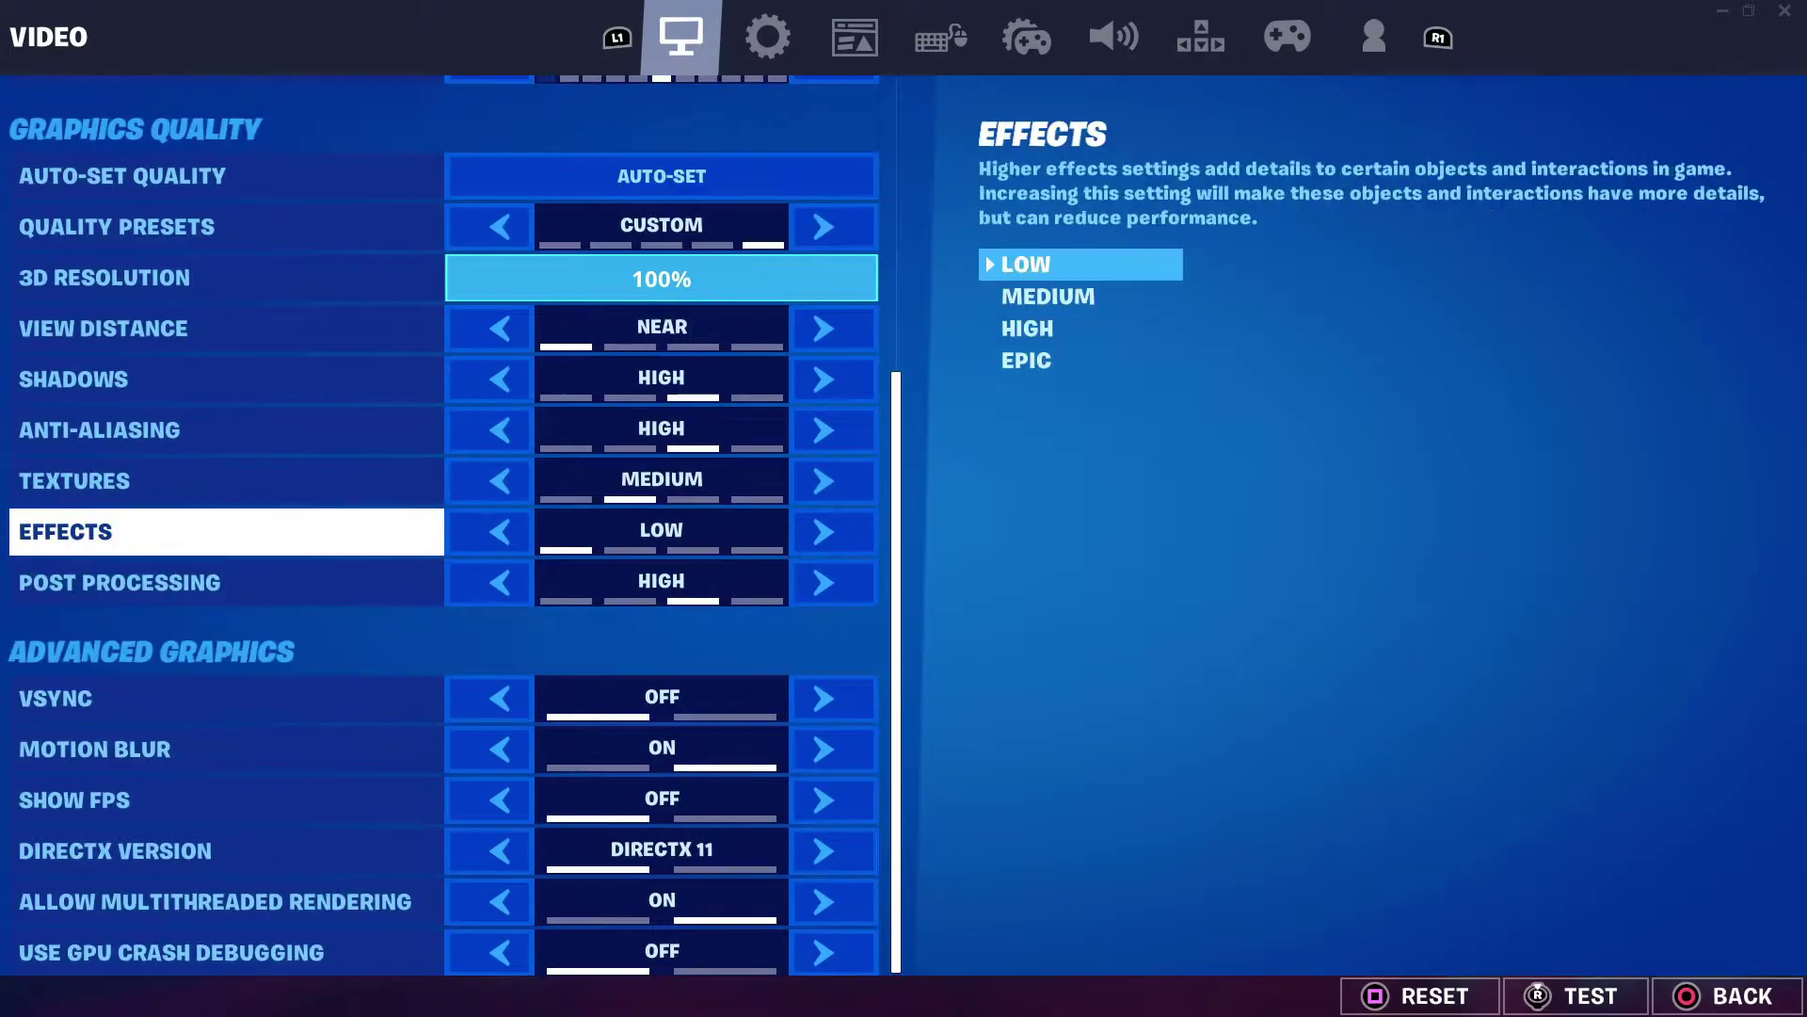
Step: Examine the shadows, anti-aliasing, textures, effects and post processing settings
key(Up)
key(Down)
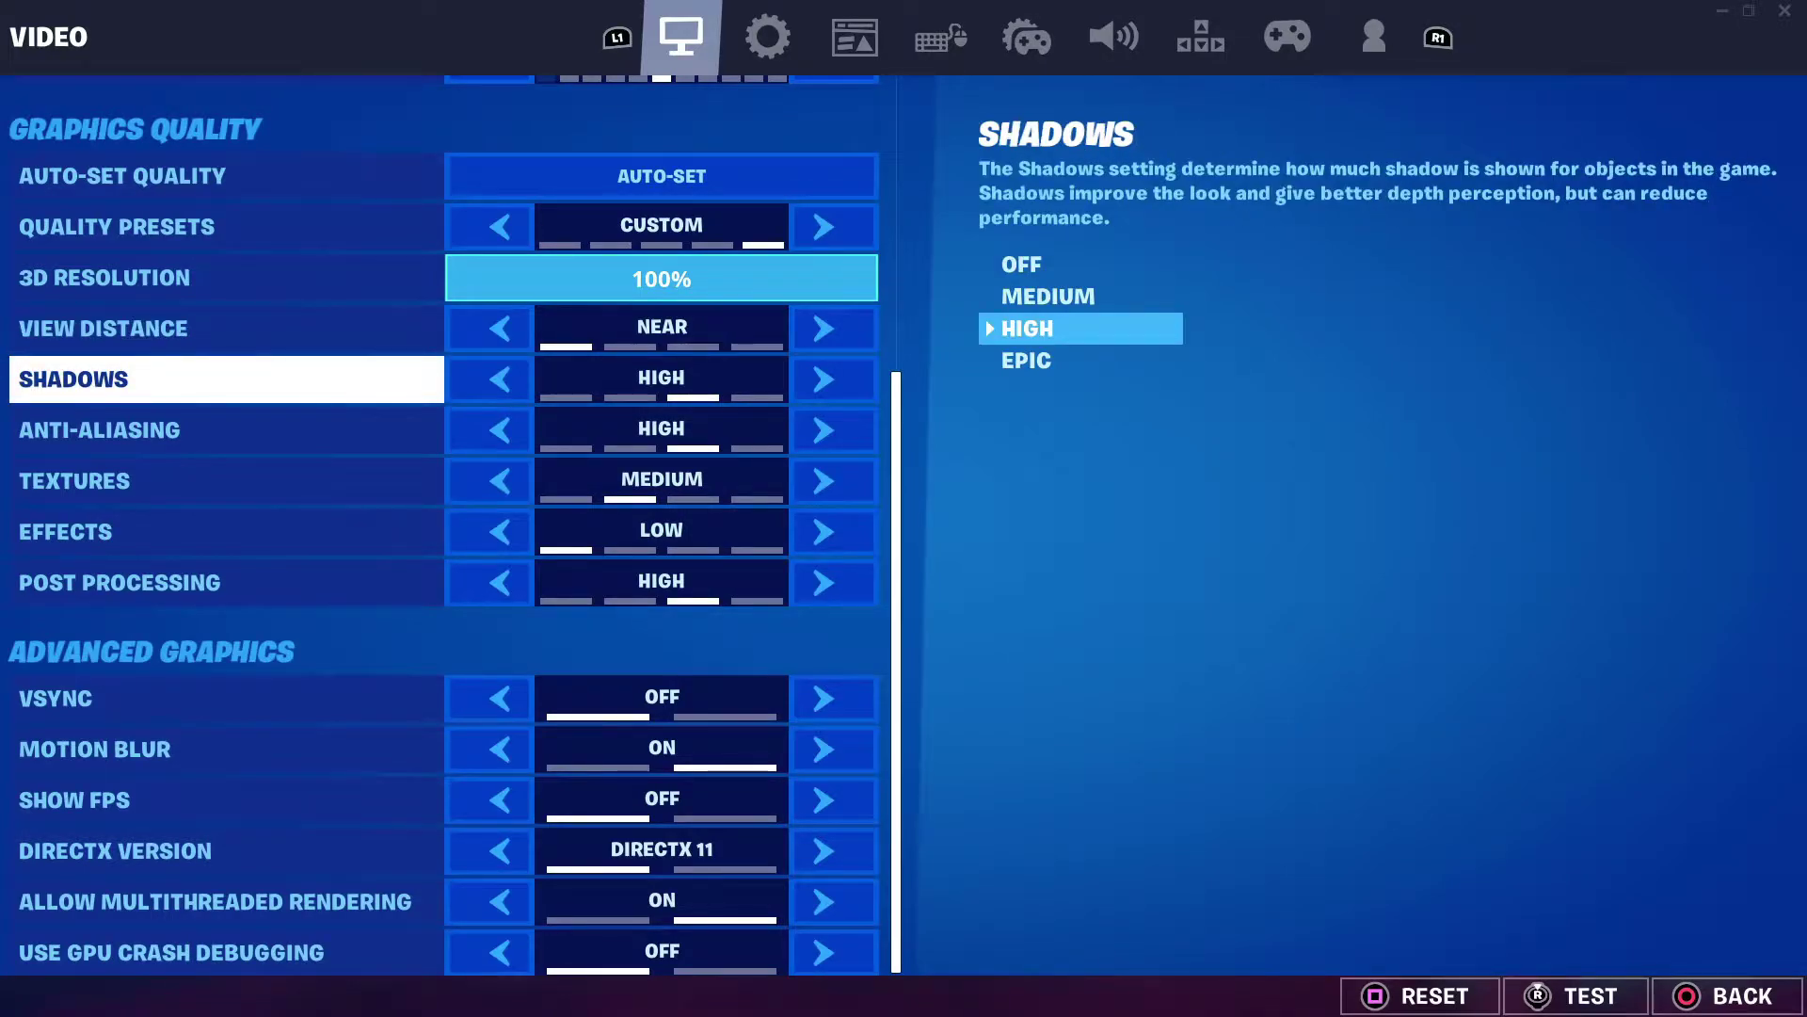
key(Down)
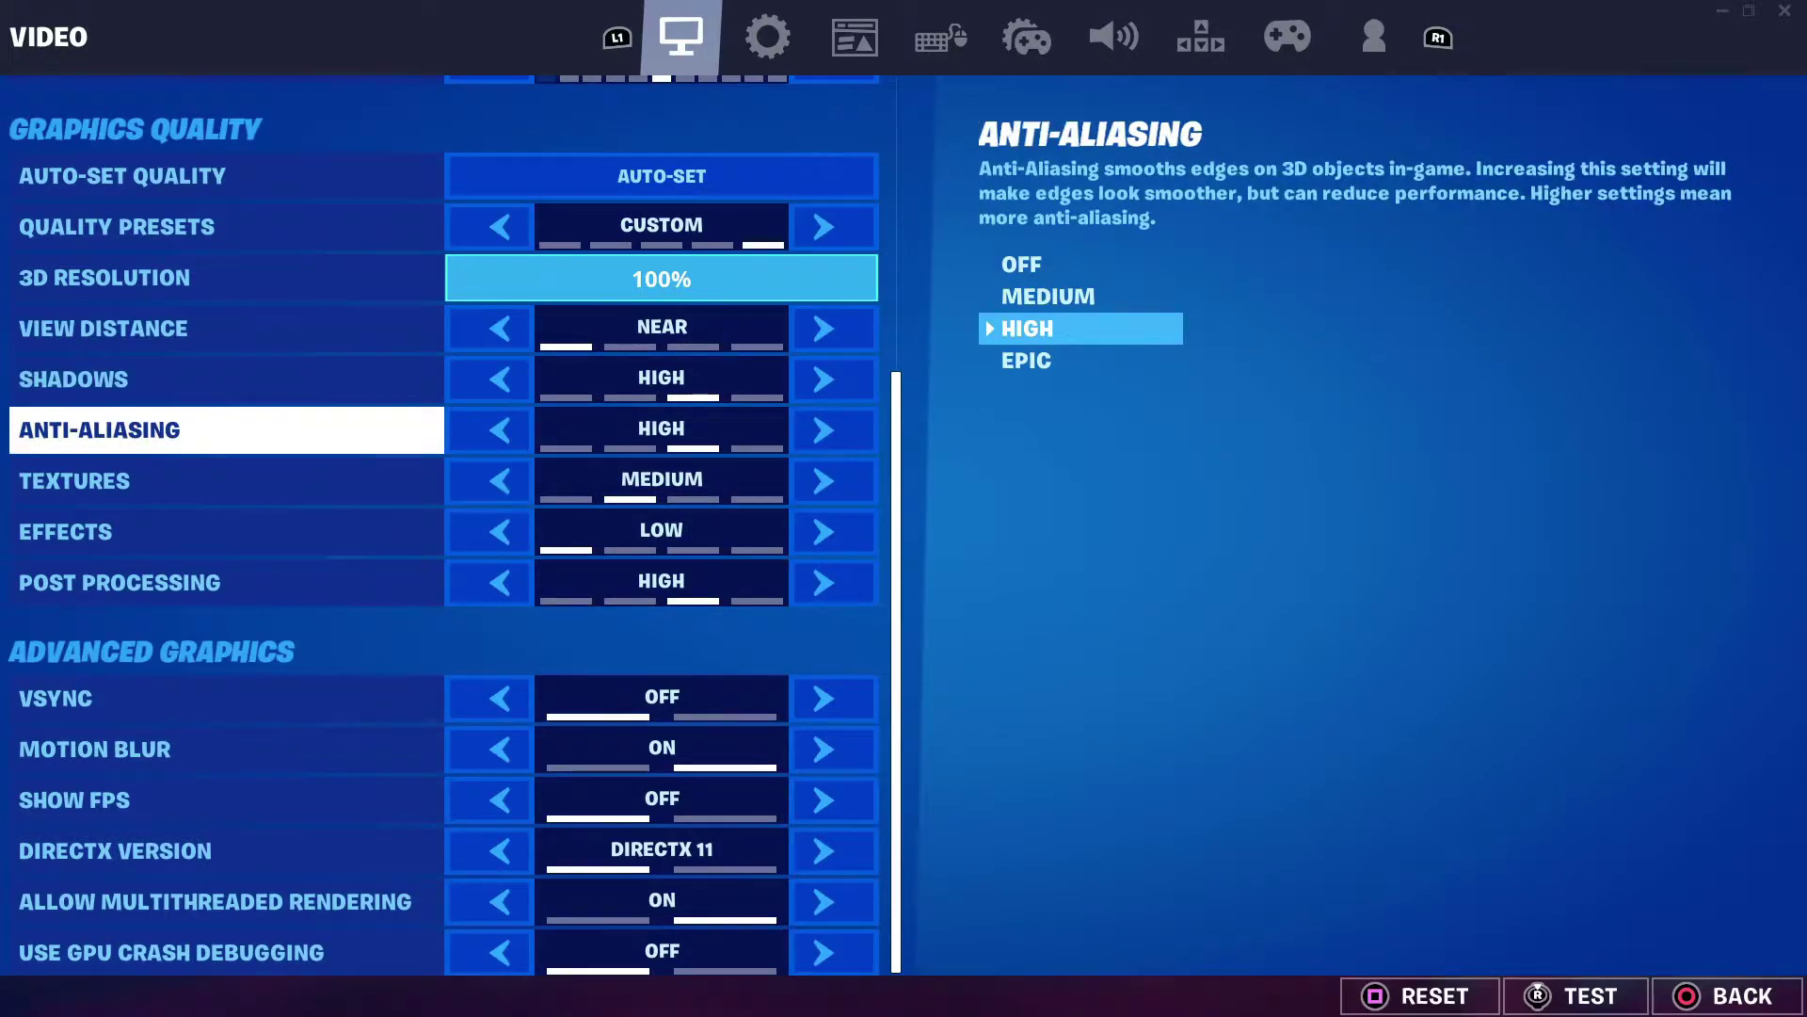
key(Down)
key(Down)
key(Down)
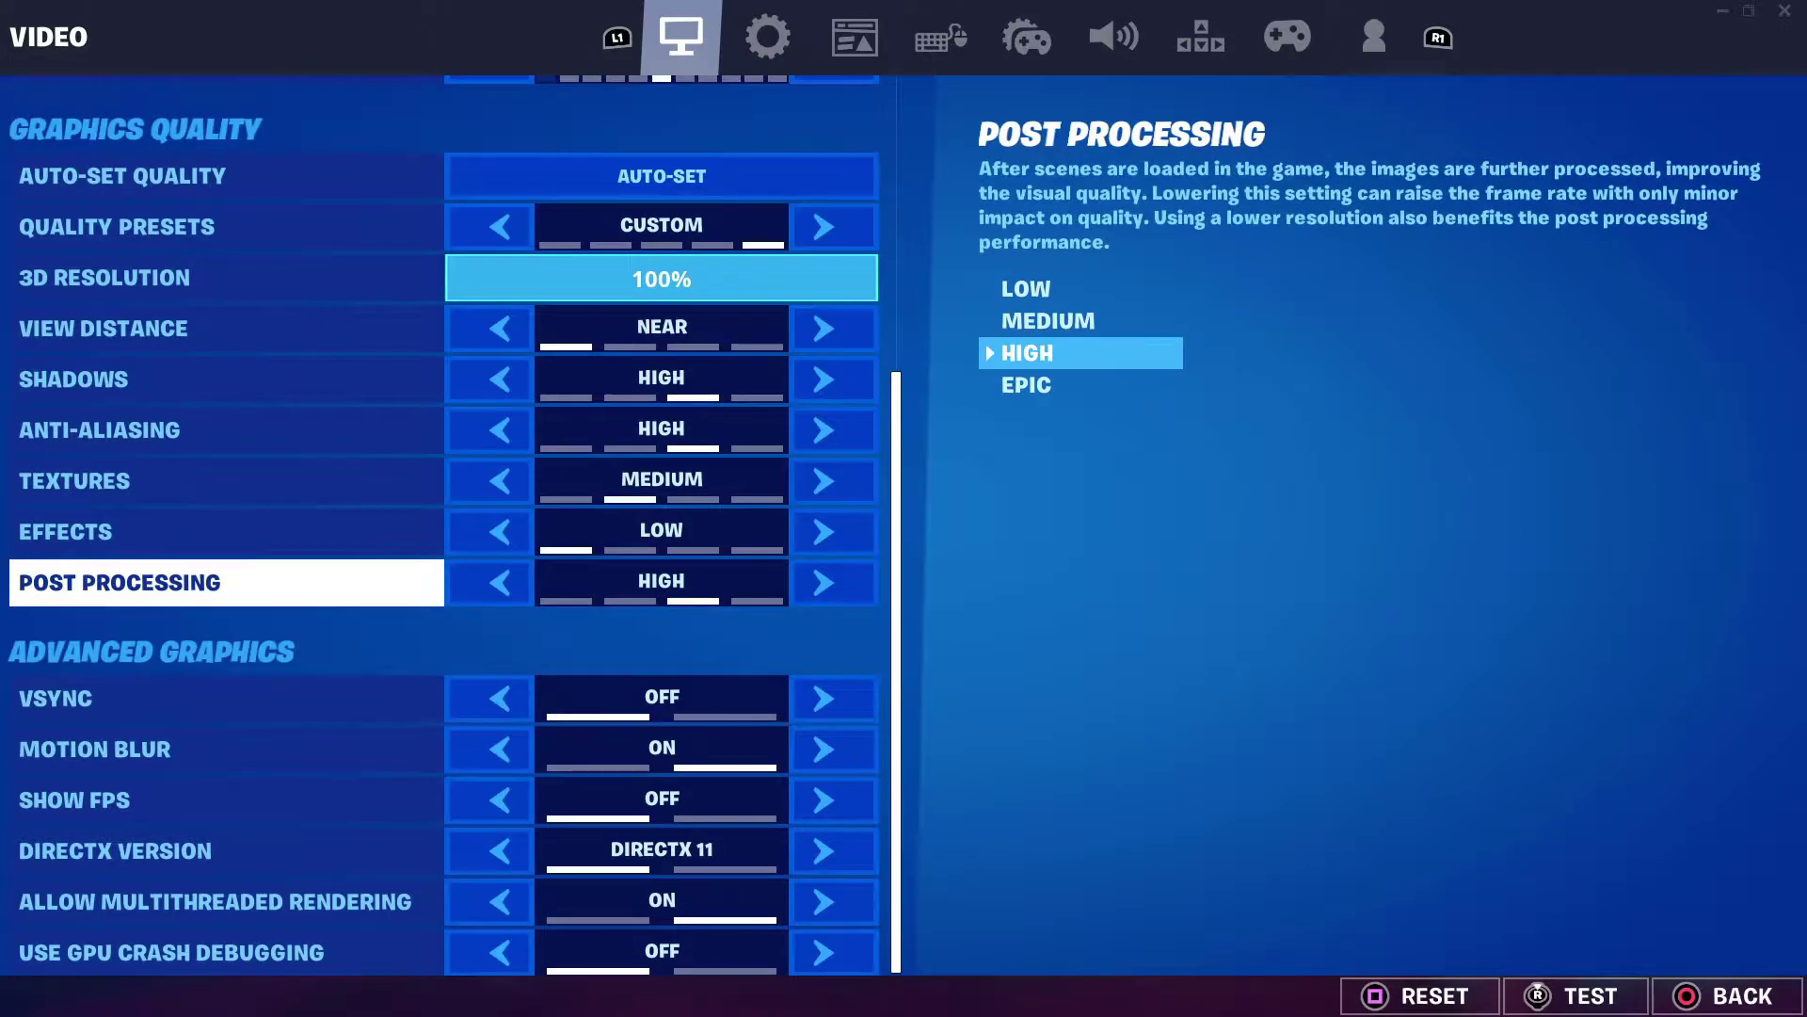
key(Up)
key(Up)
key(Up)
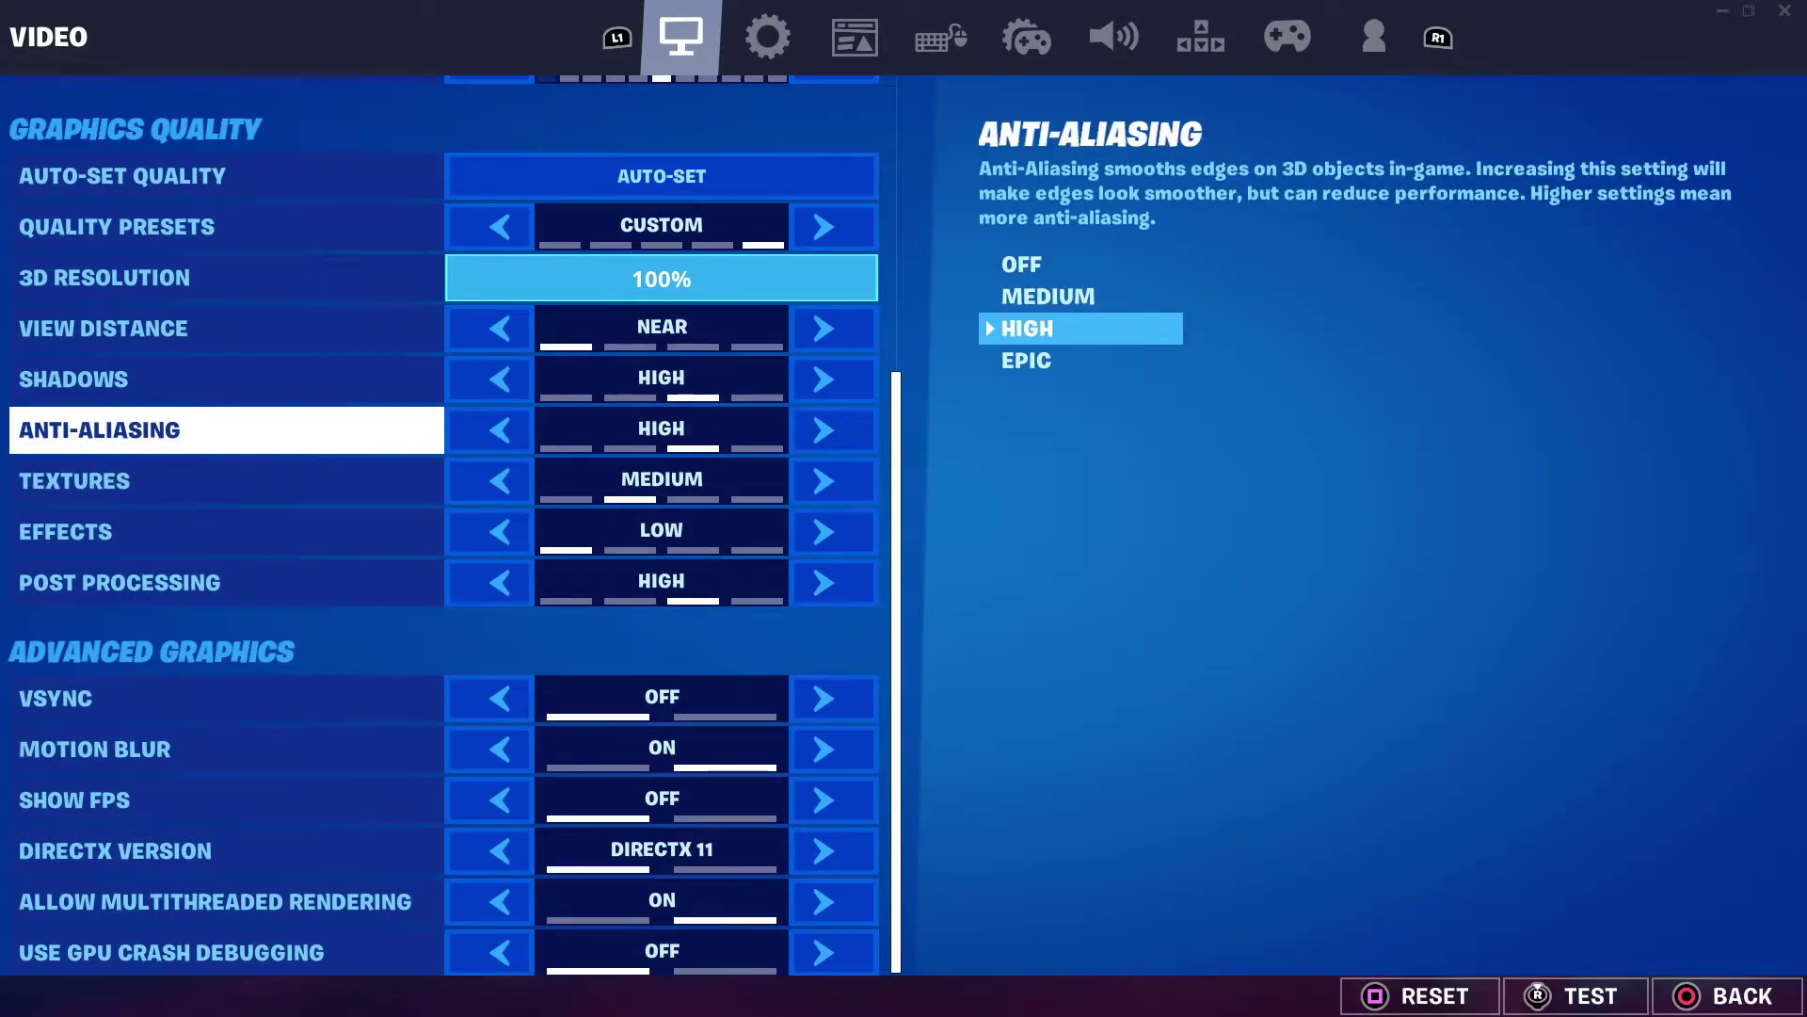
key(Up)
key(Down)
key(Up)
key(Down)
key(Down)
key(Down)
key(Down)
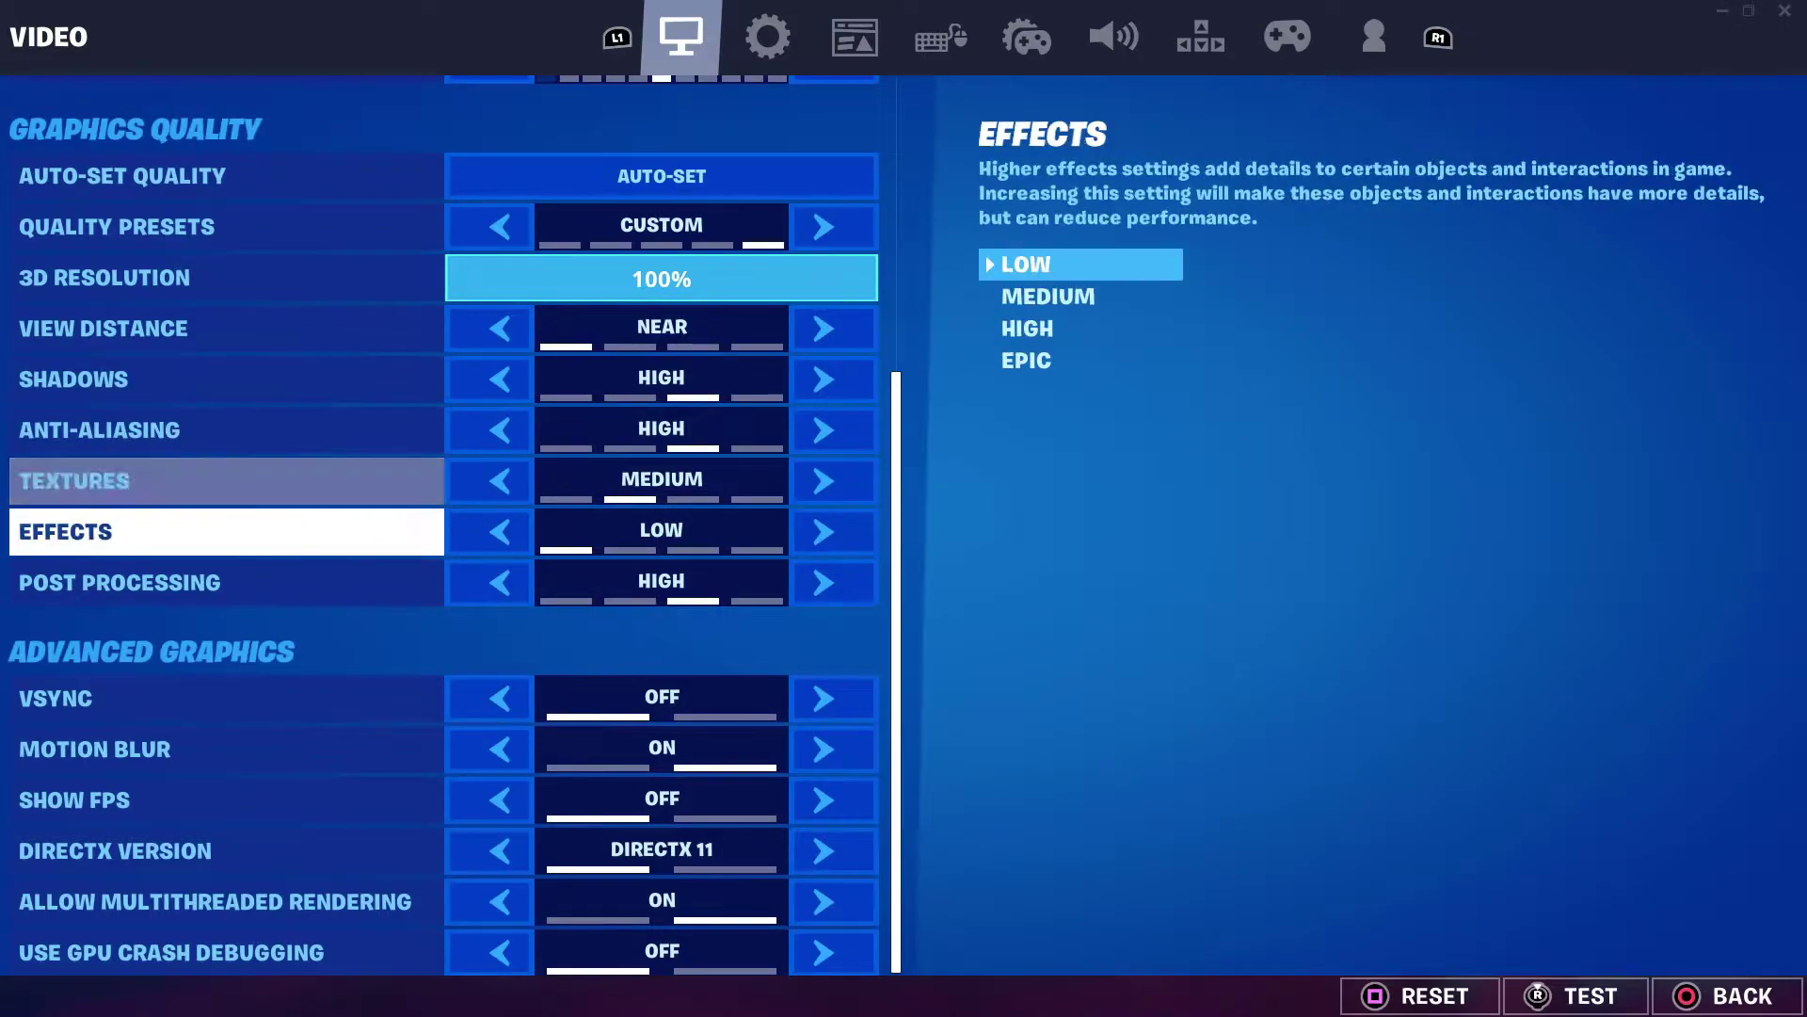
key(Up)
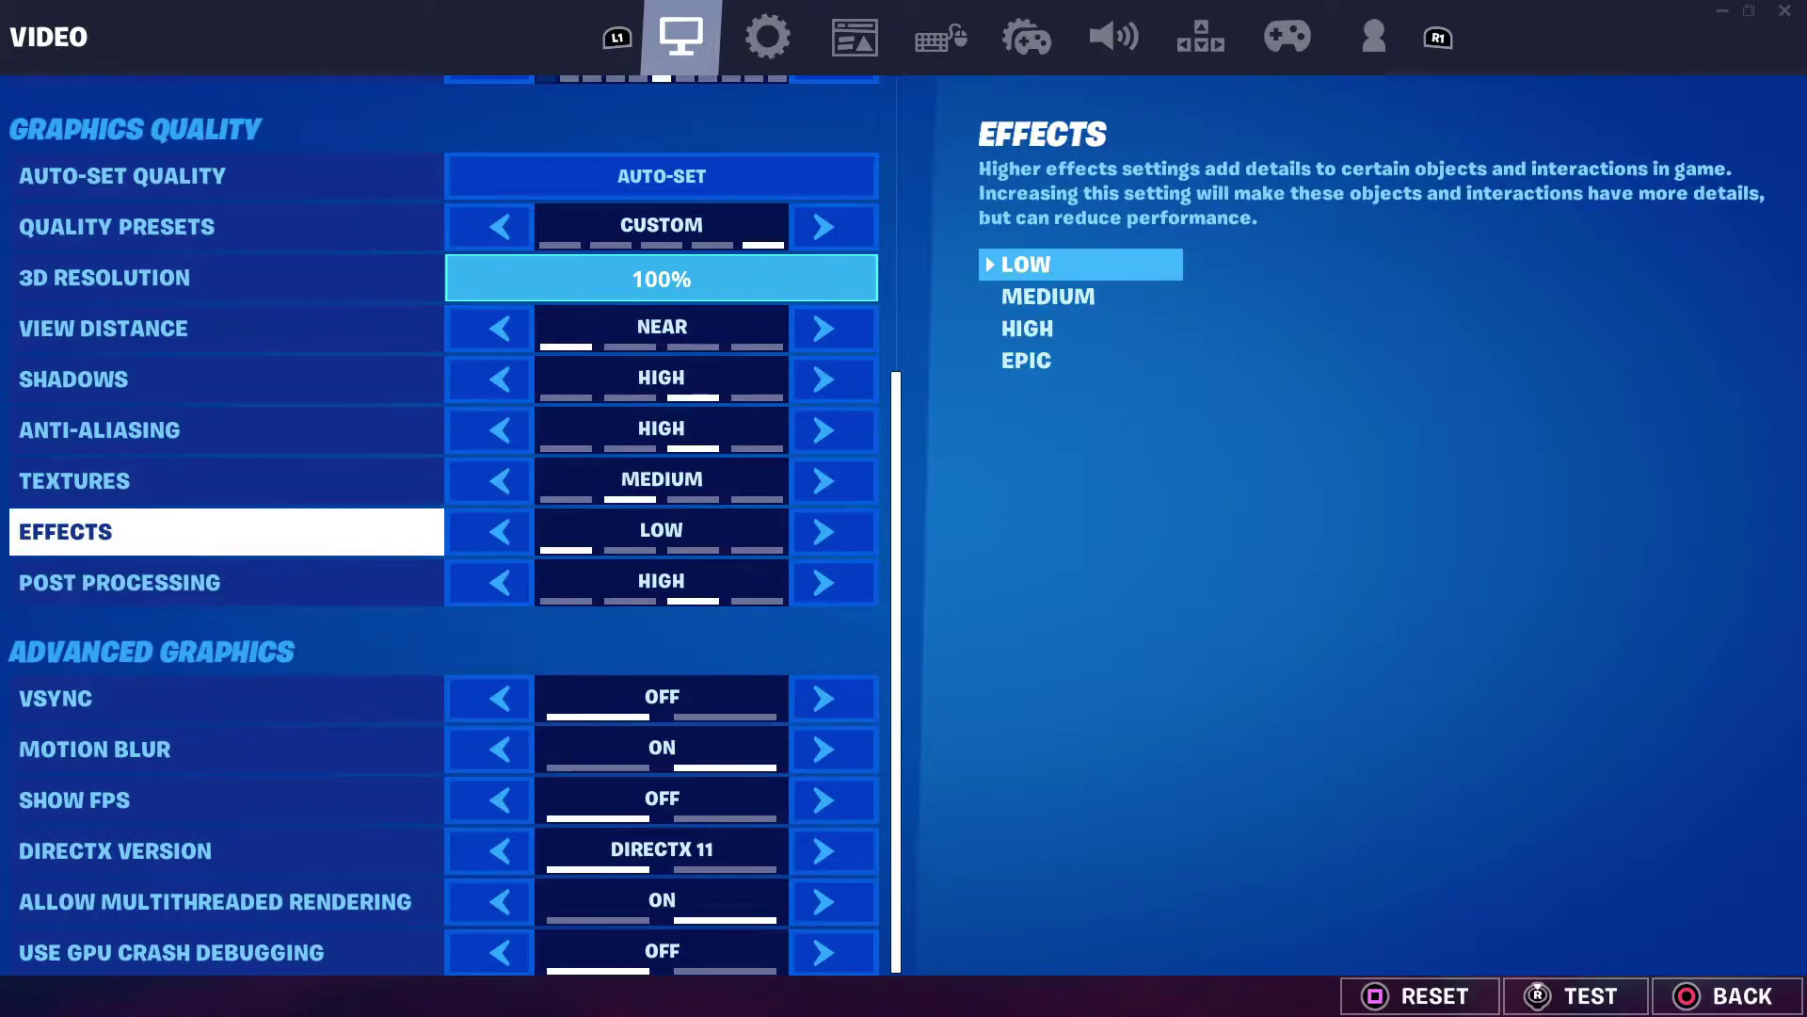
key(Up)
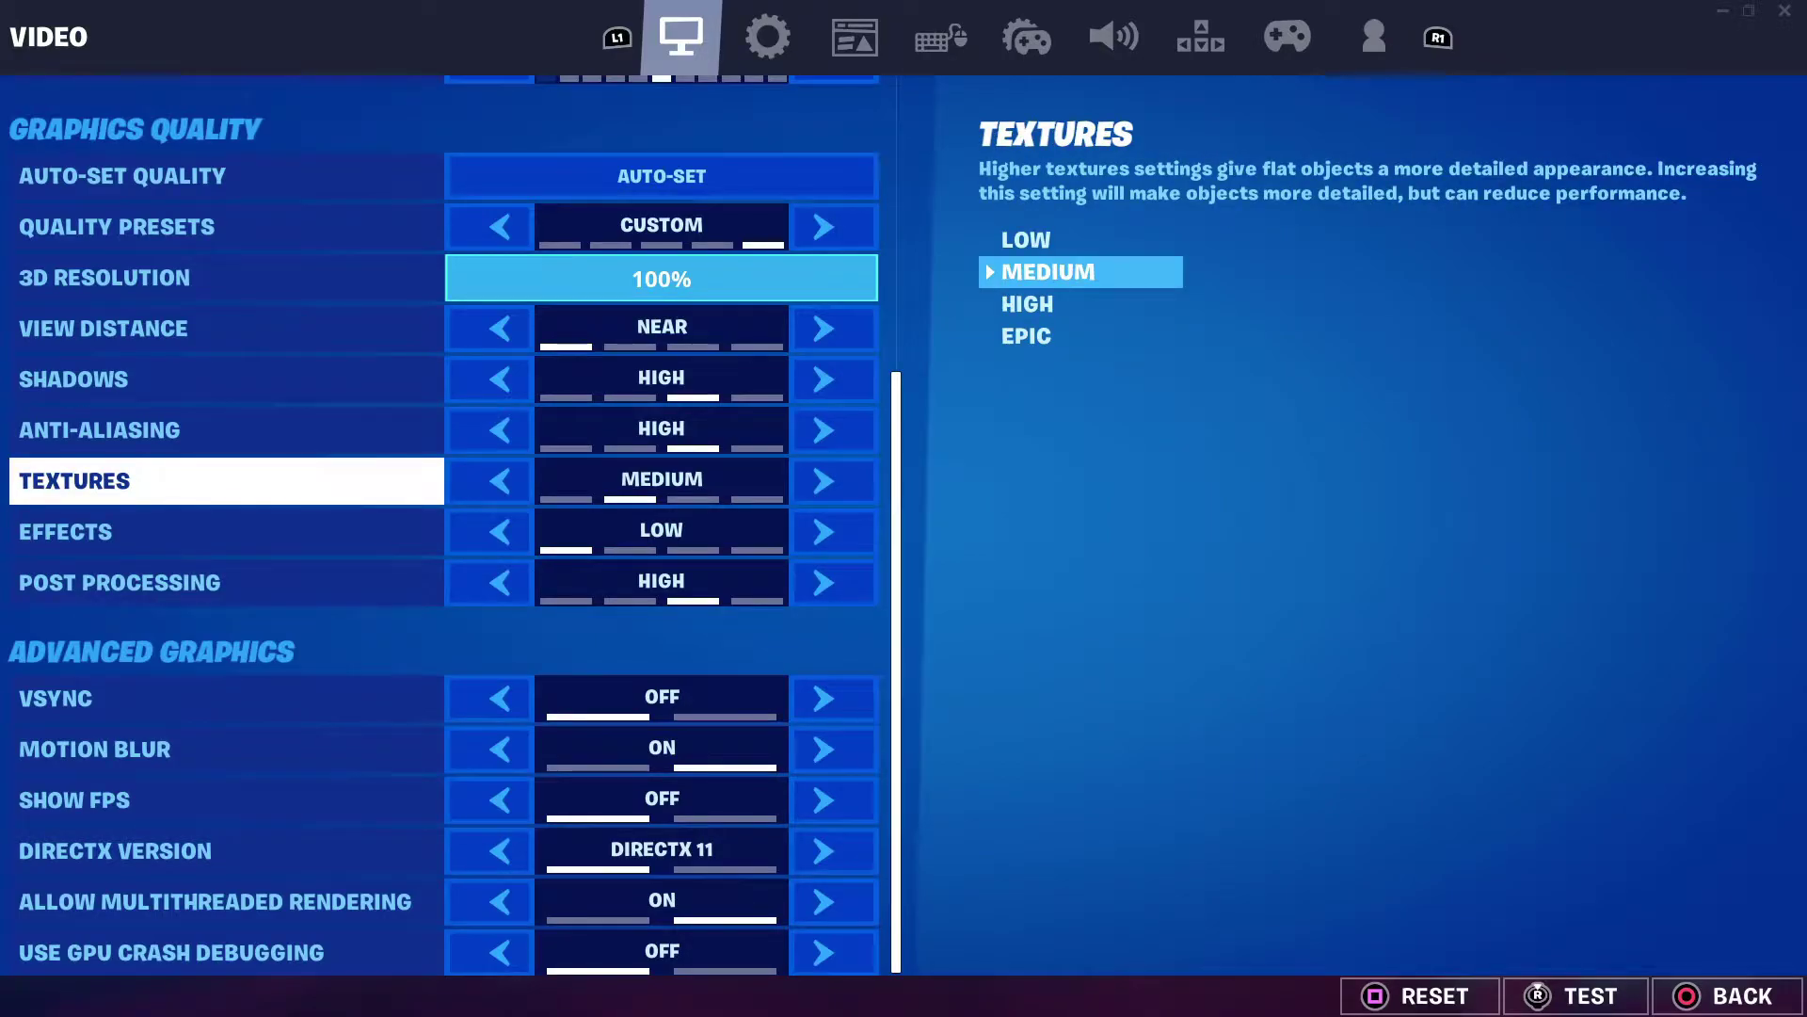
key(Up)
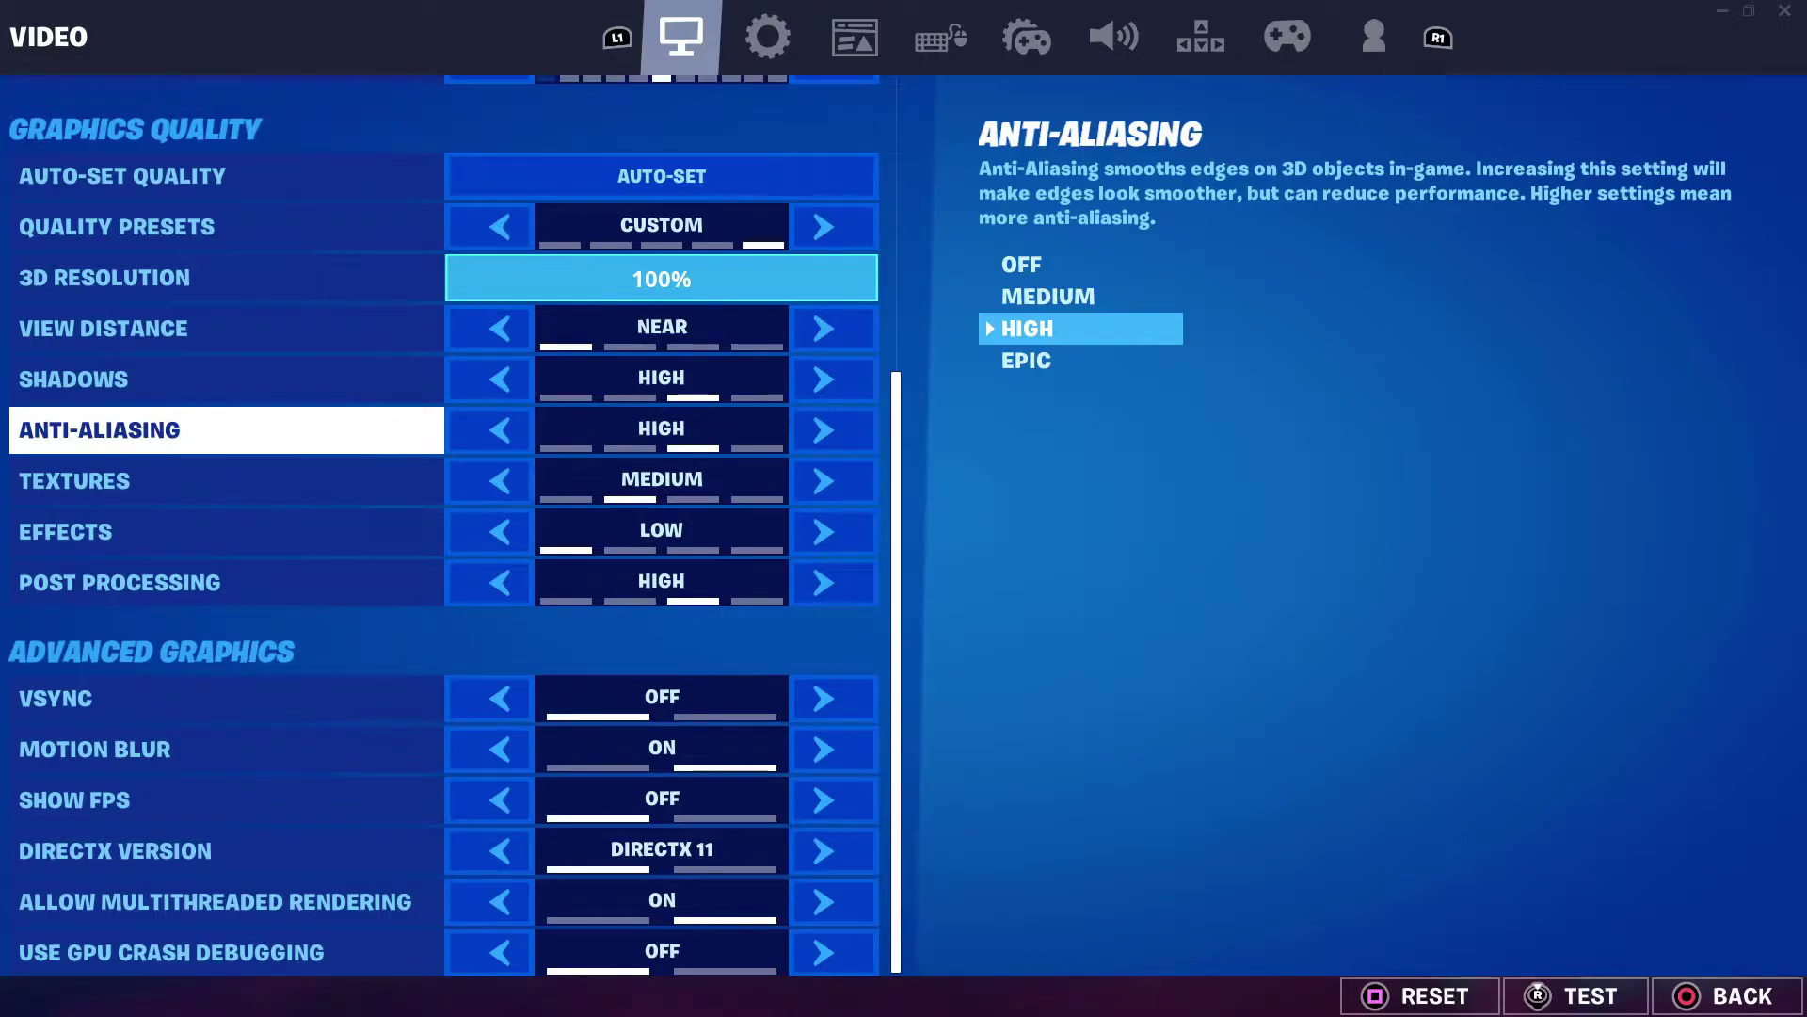
Step: Check the shadows, view distance and 3D resolution settings
click(226, 378)
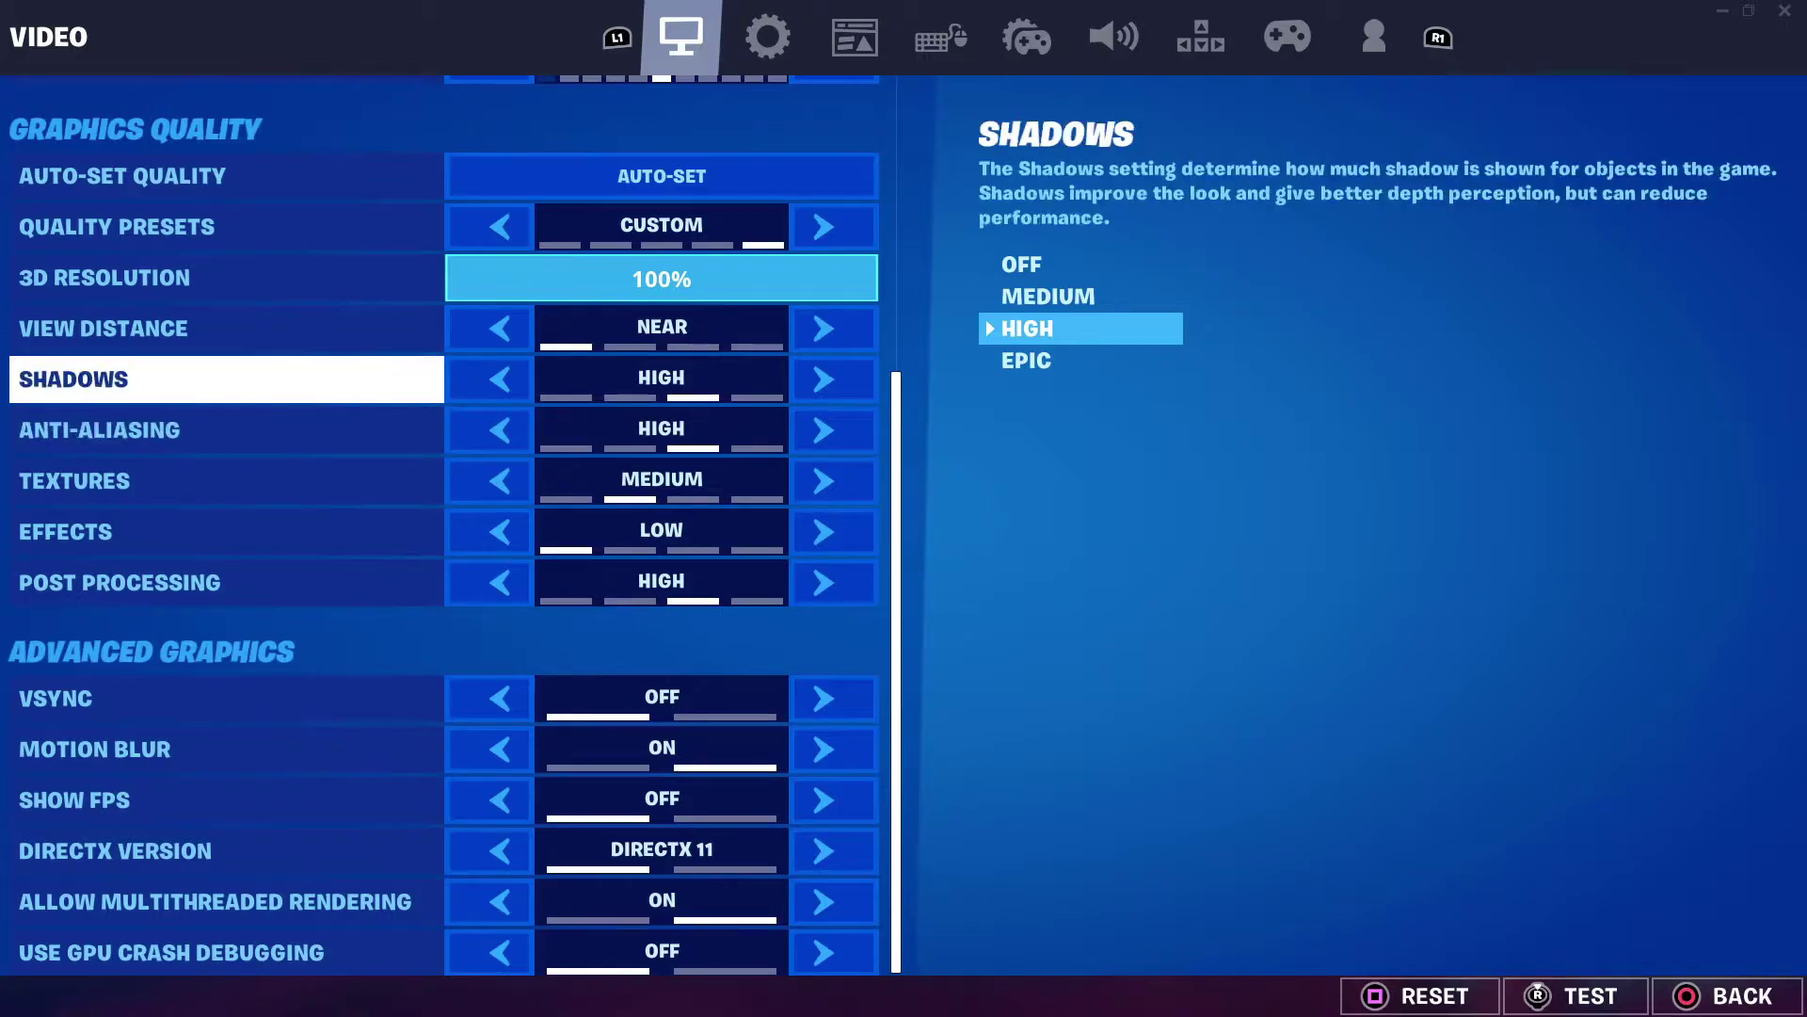
key(Down)
key(Up)
key(Up)
key(Up)
key(Up)
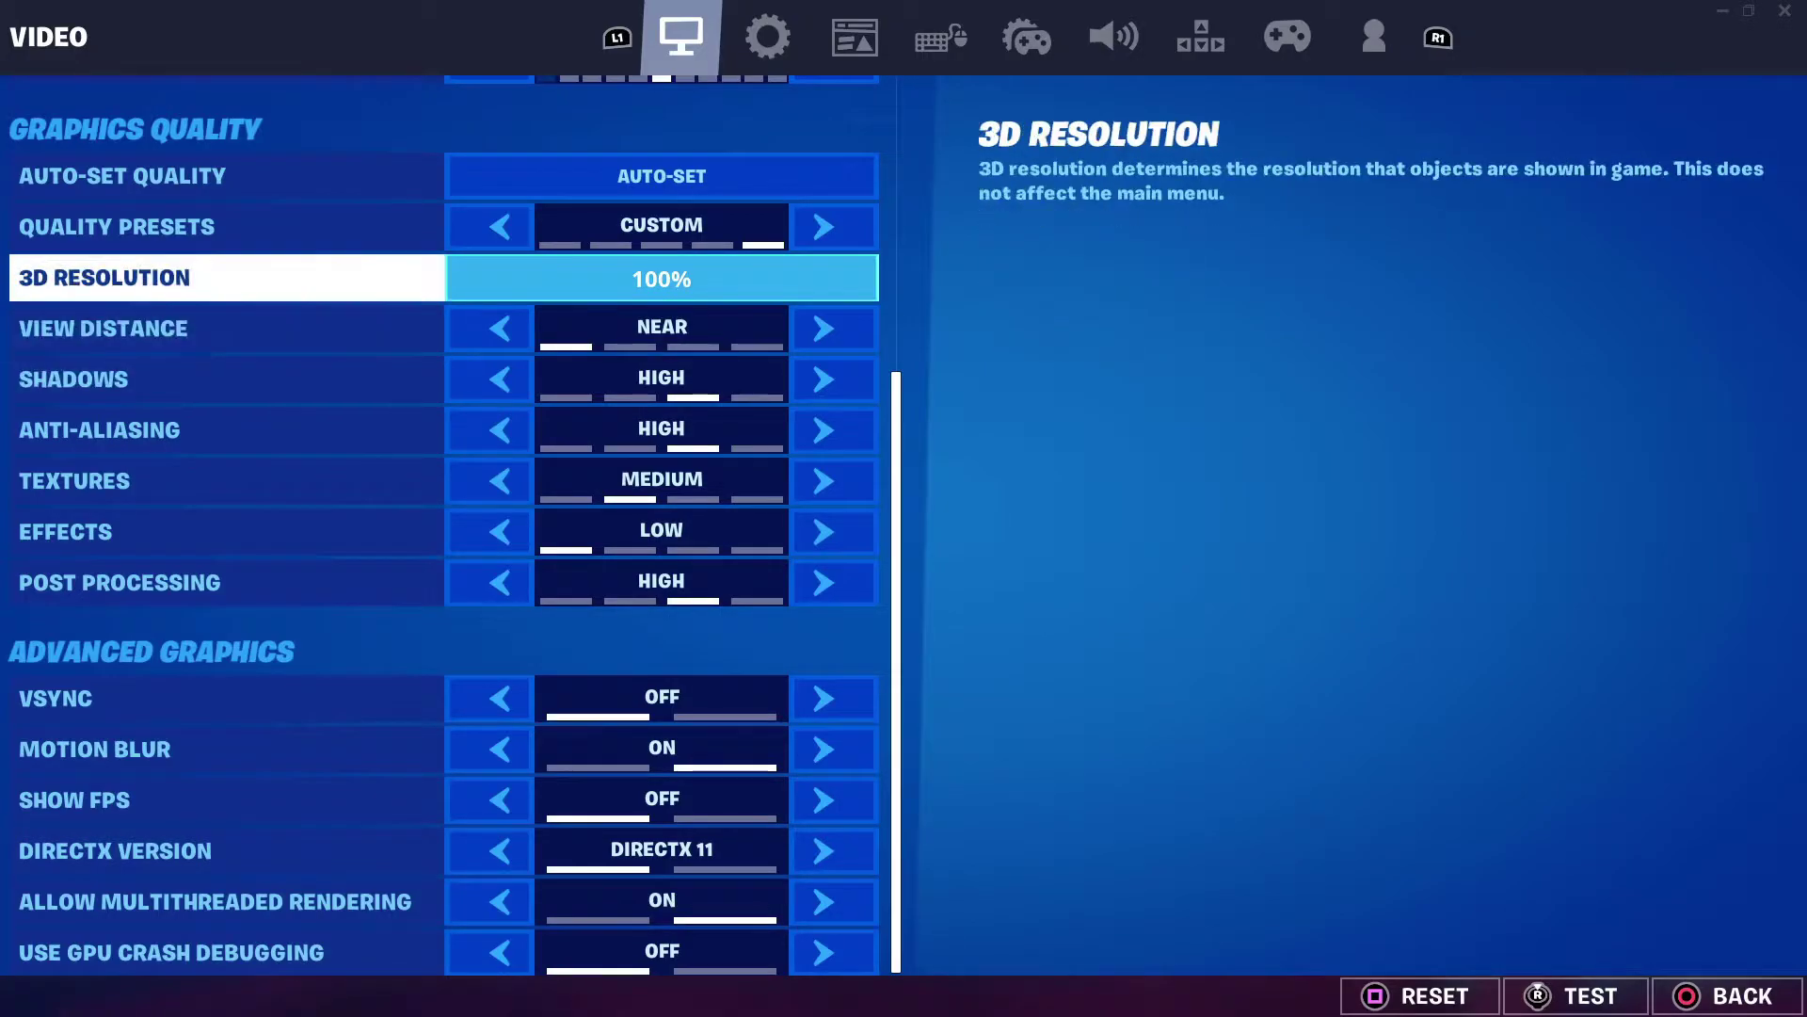
key(Up)
key(Down)
key(Down)
key(Down)
key(Down)
key(Down)
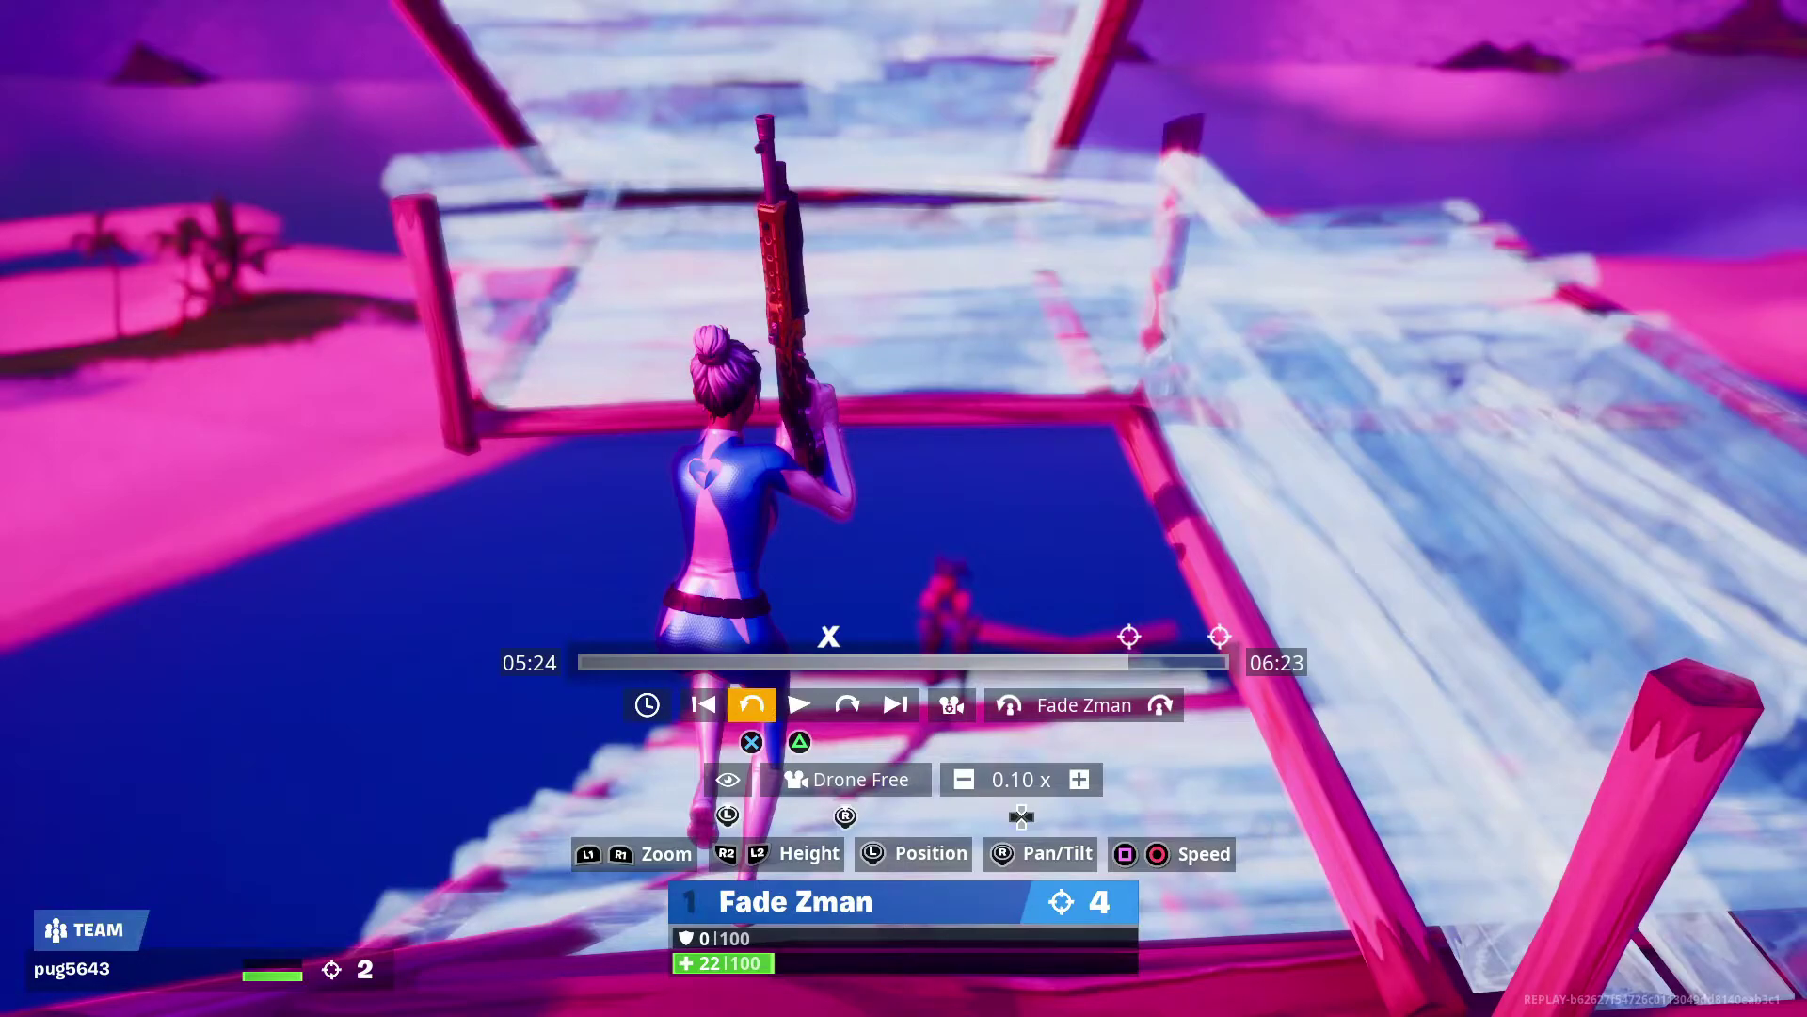
Step: Hide the replay interface over the paused drone camera shot
key(h)
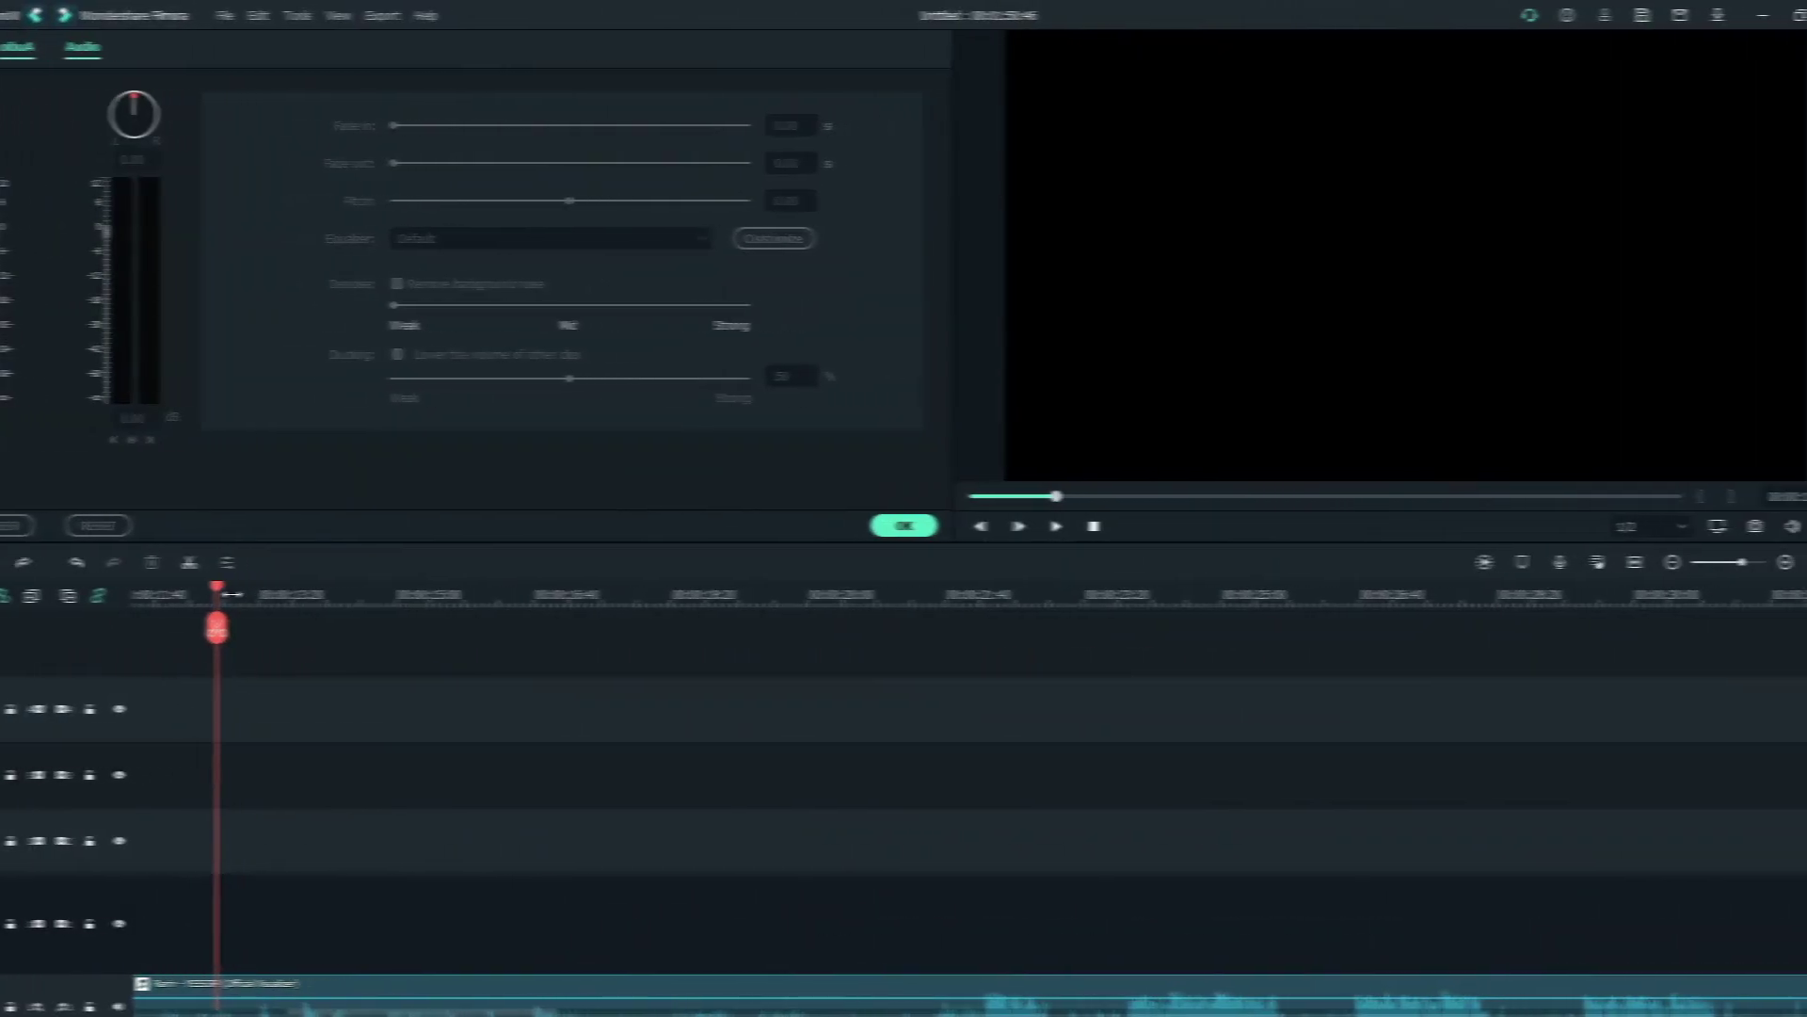
Step: In Wondershare Filmora, close the audio settings and return to the project media, clearing the effects search
scroll(430, 607, down, 3)
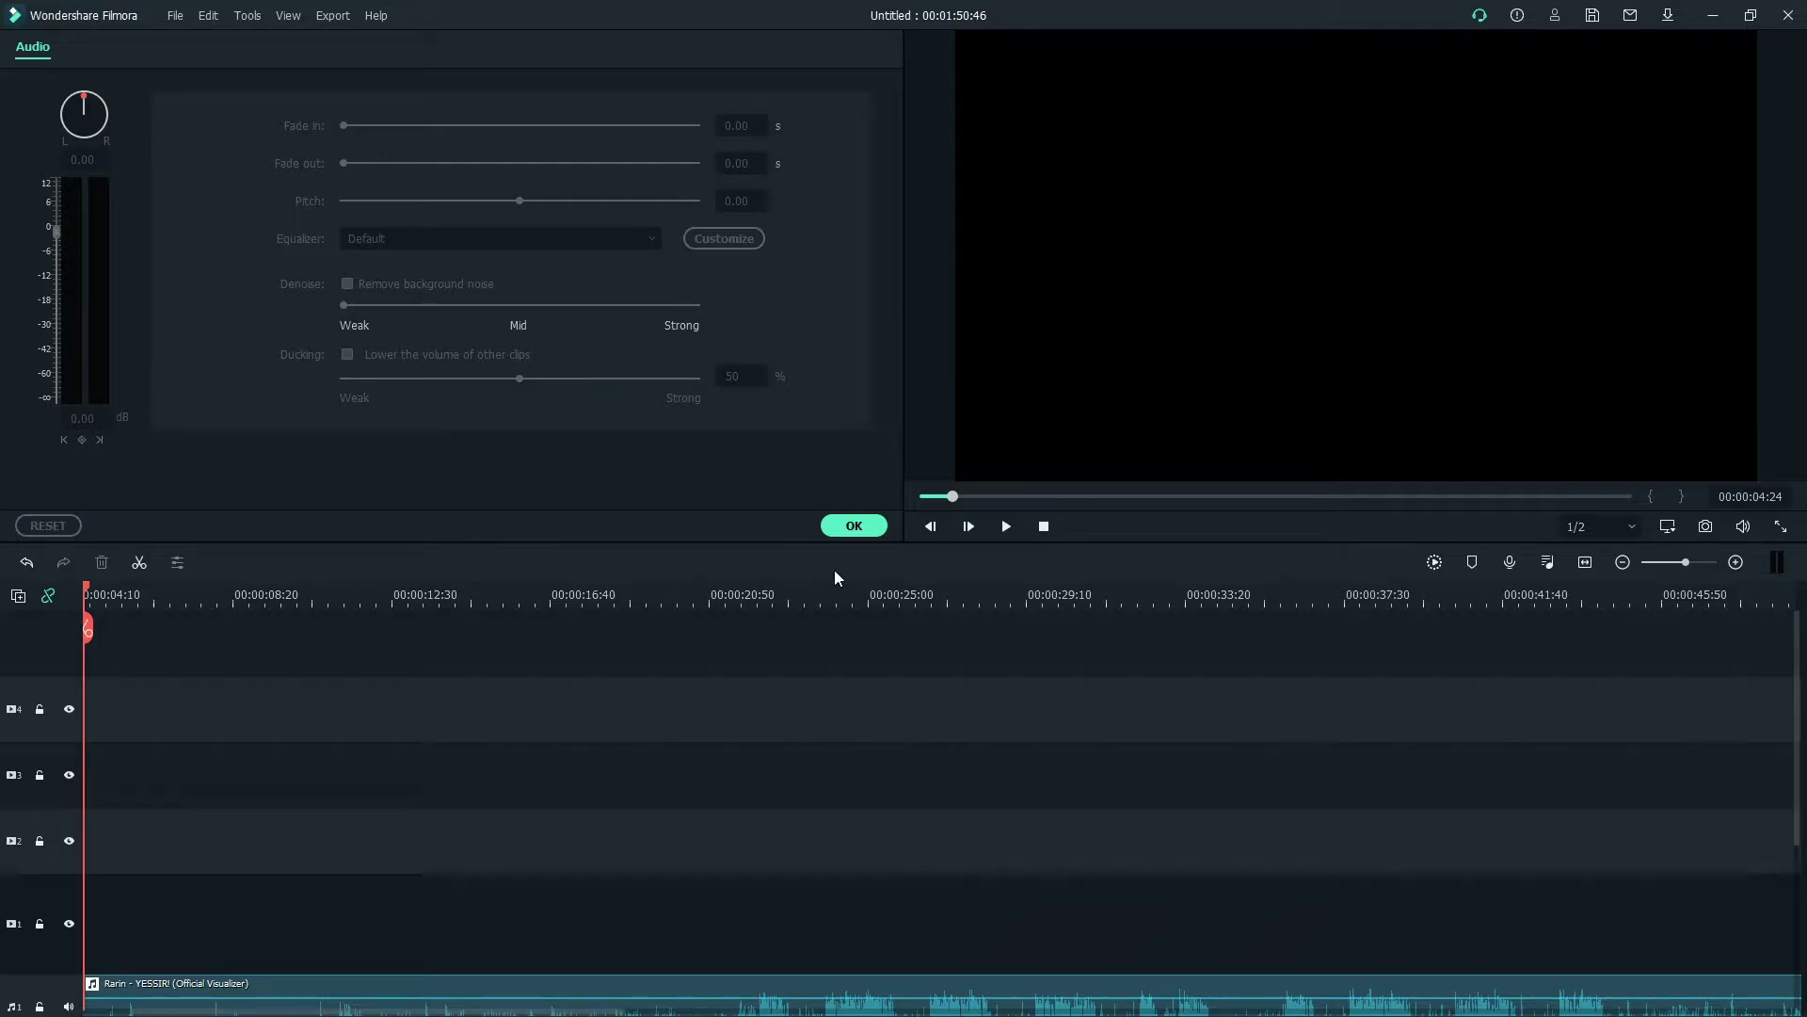
click(854, 525)
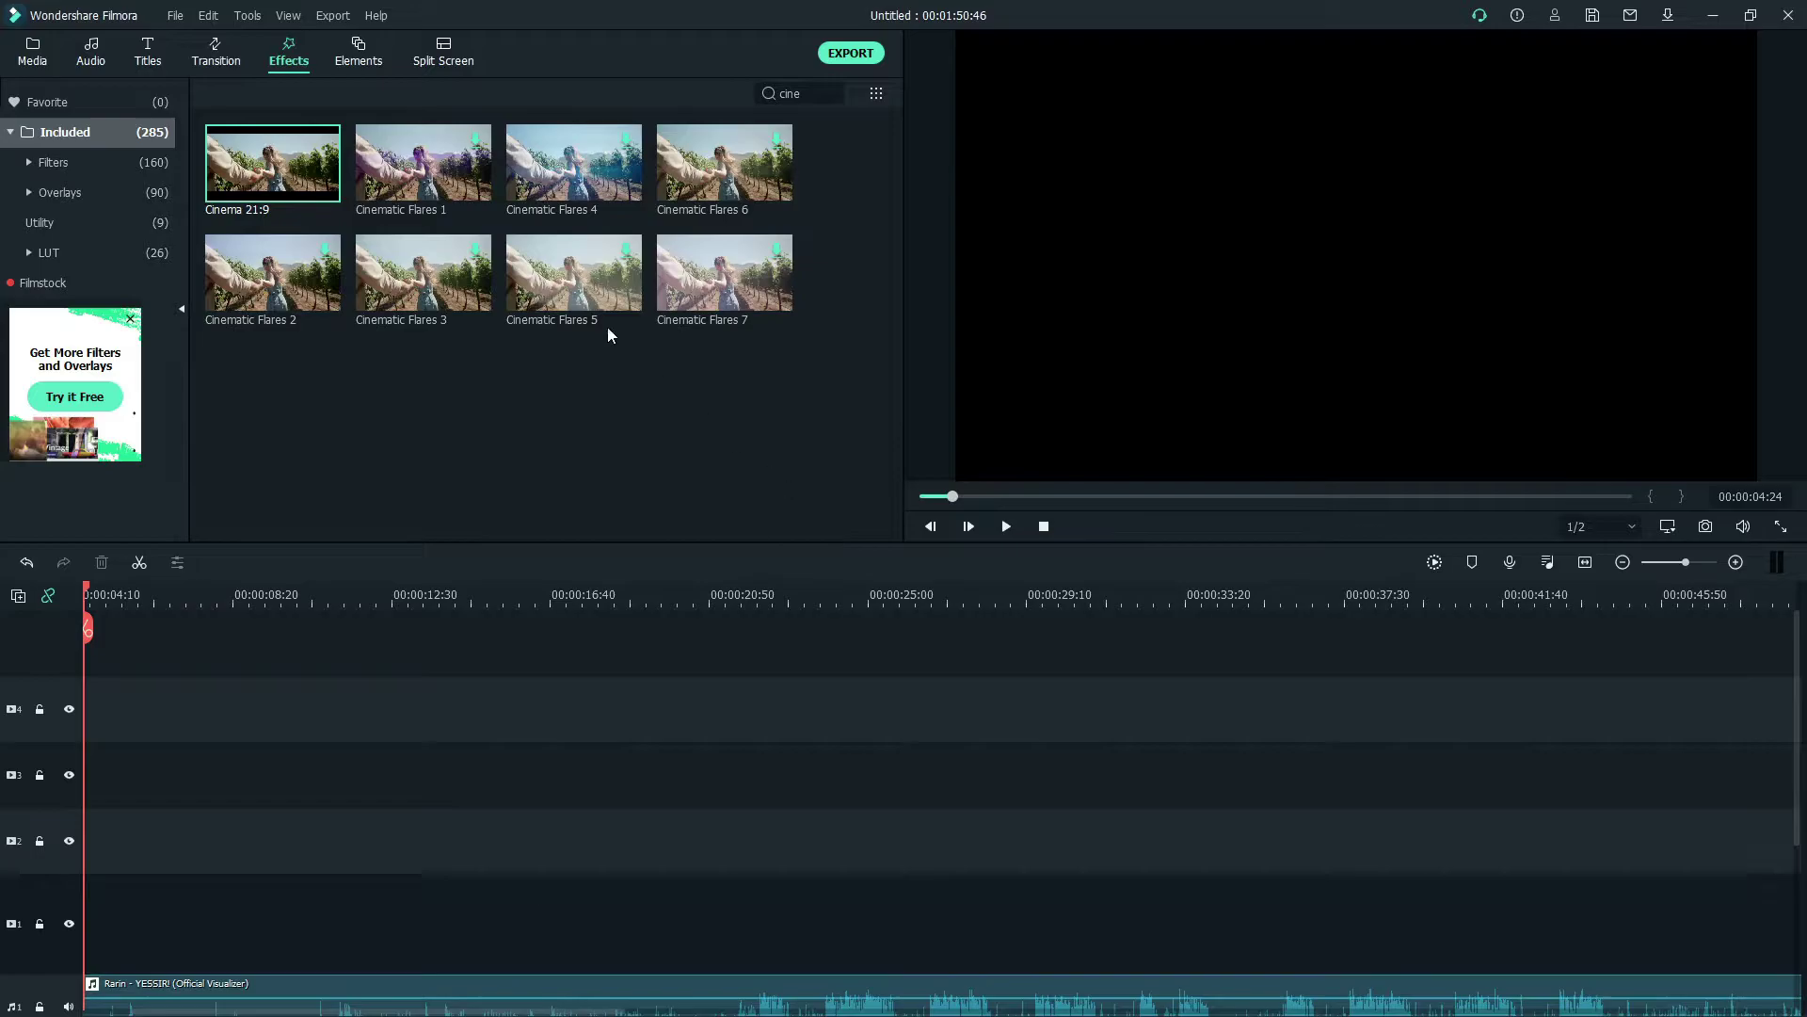
click(833, 93)
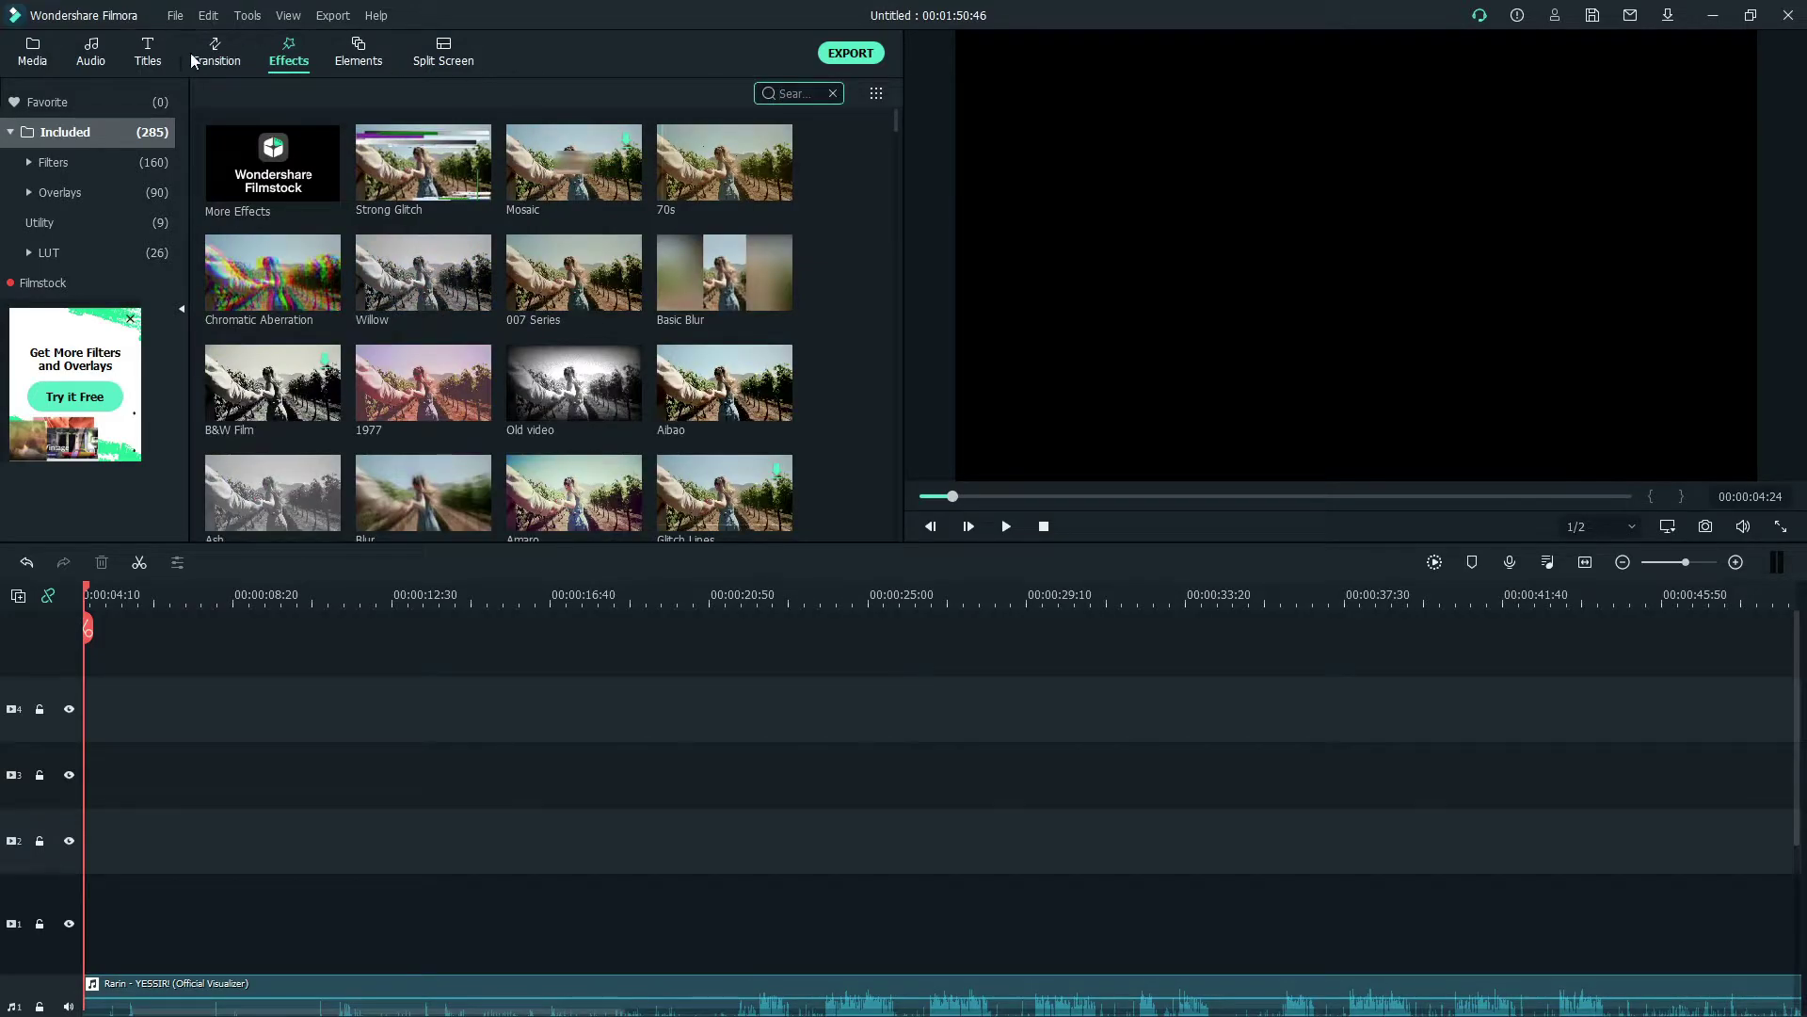
click(32, 51)
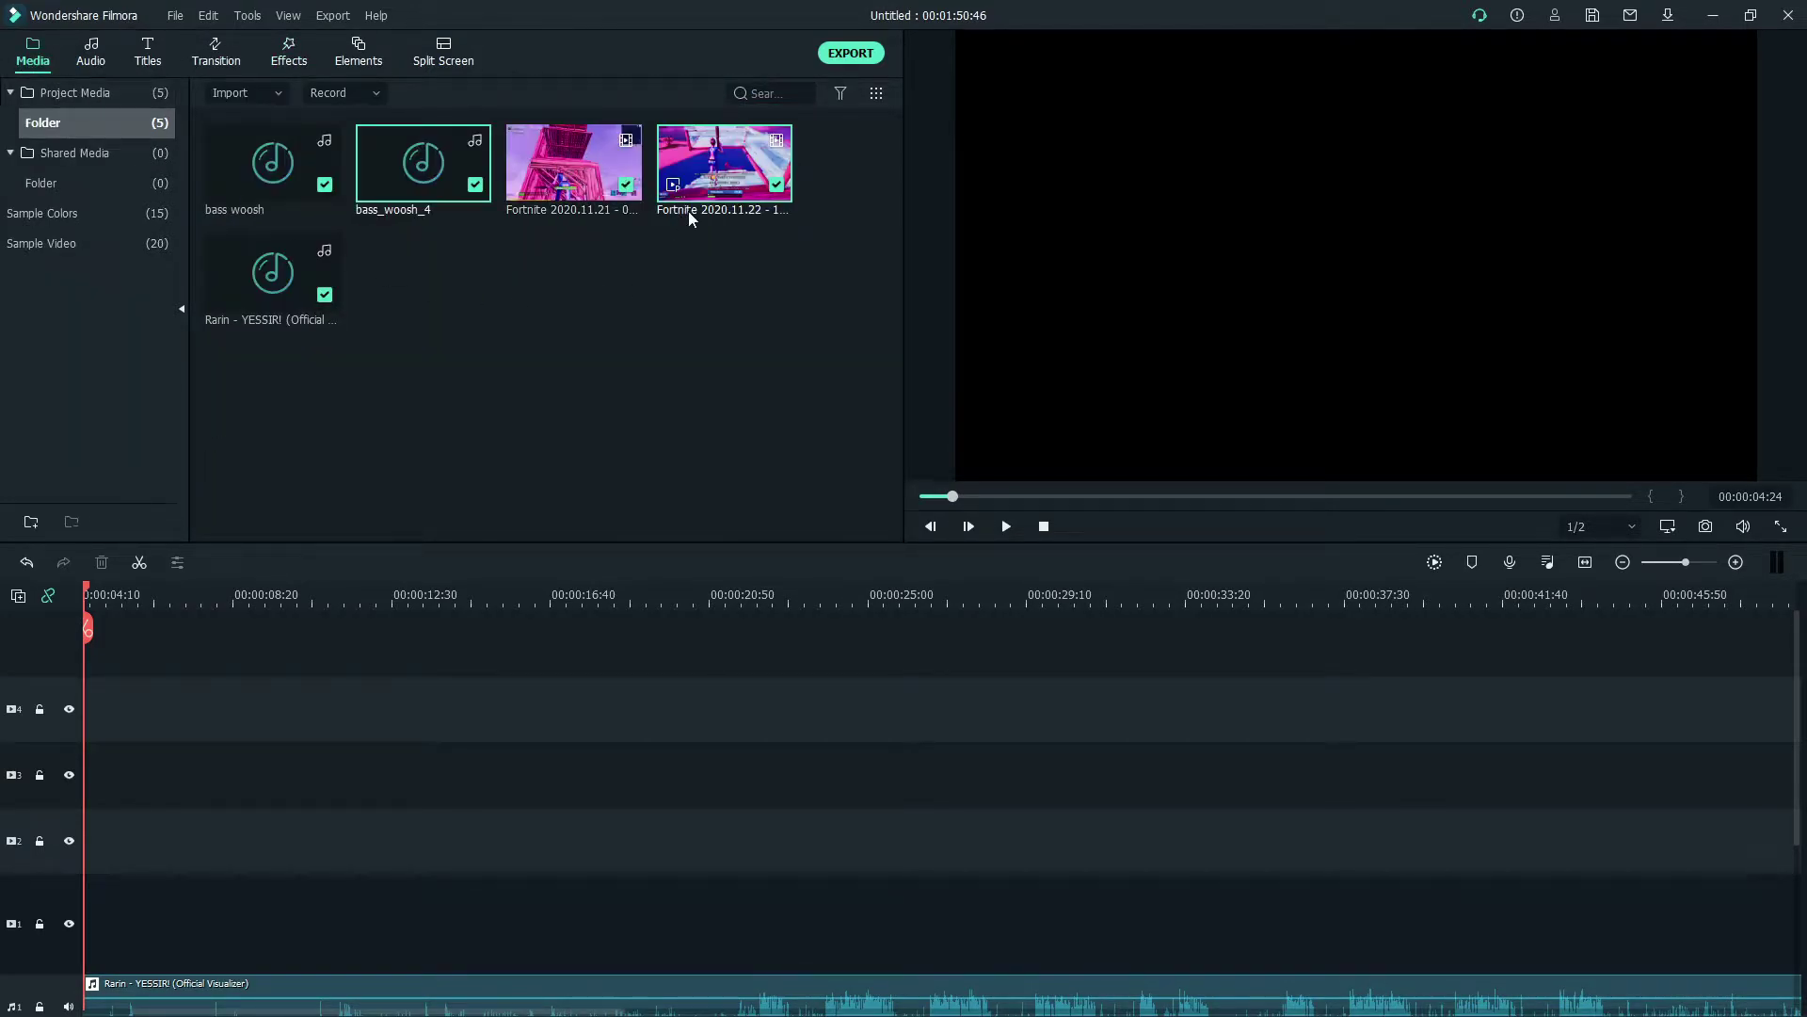
Step: Place the Fortnite 2020.11.21 gameplay clip on video track 5, starting at 00:00:04:24
drag(560, 193, 92, 641)
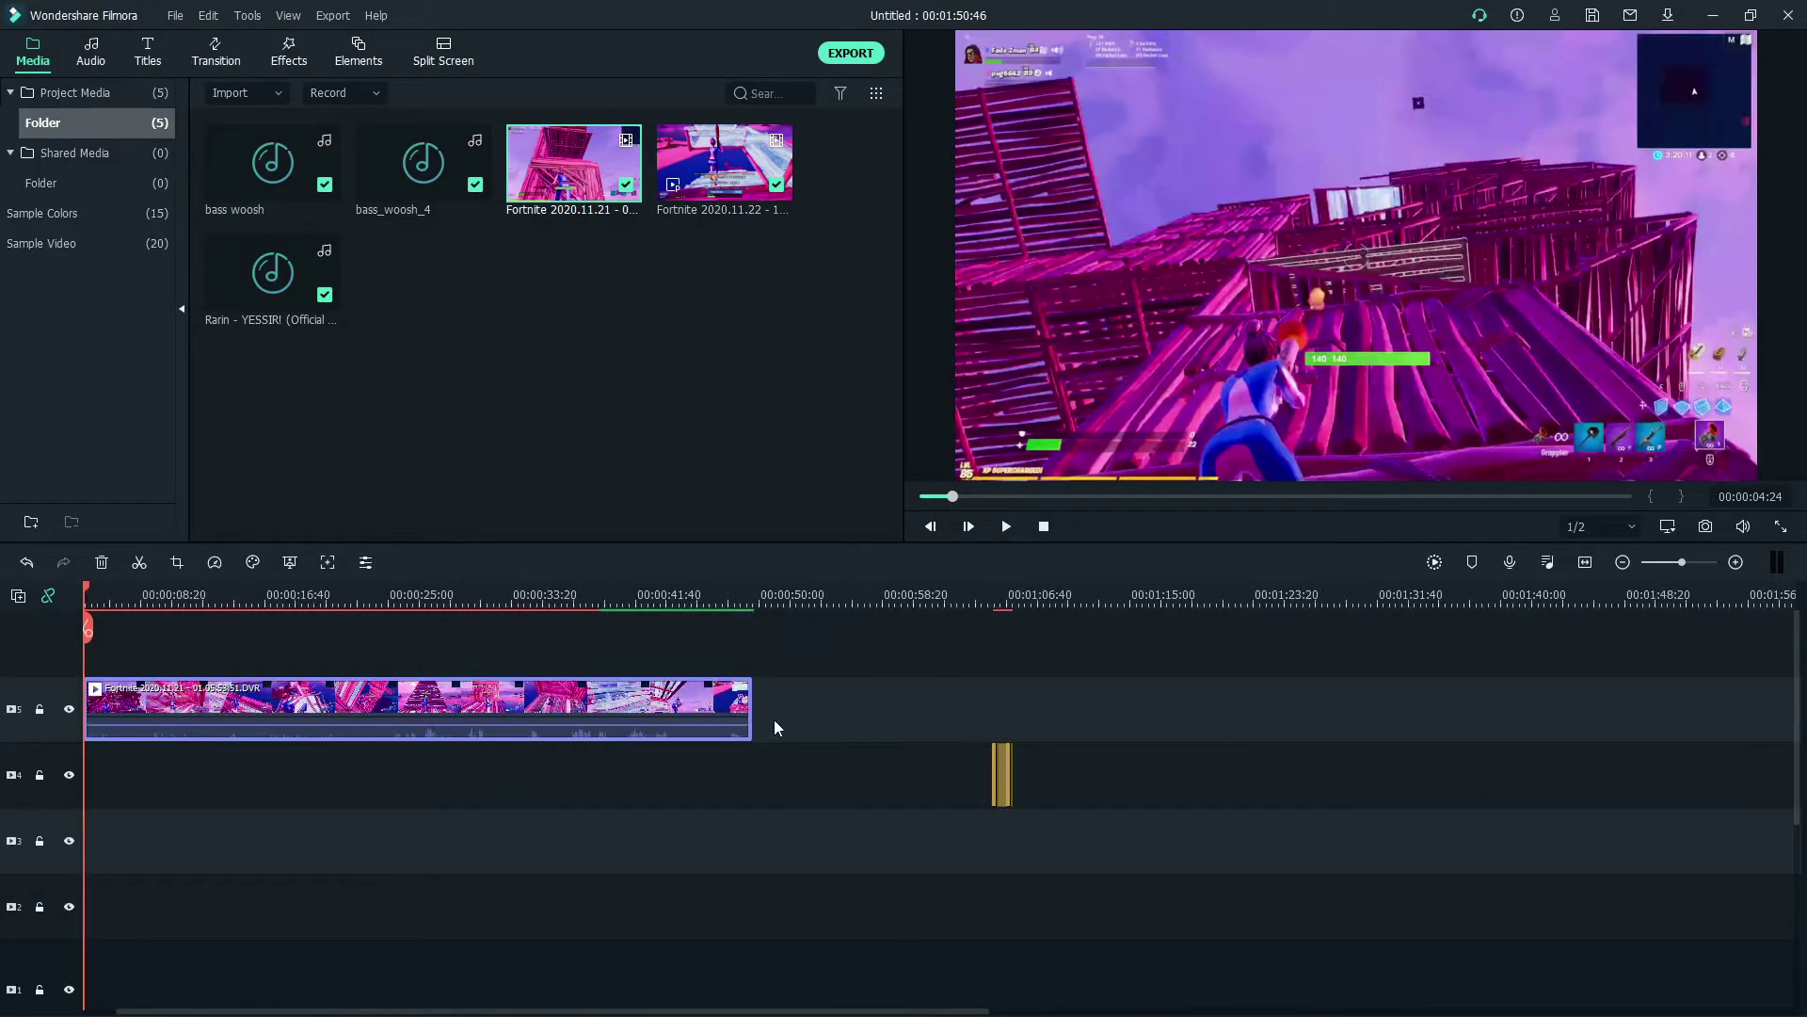
click(1003, 777)
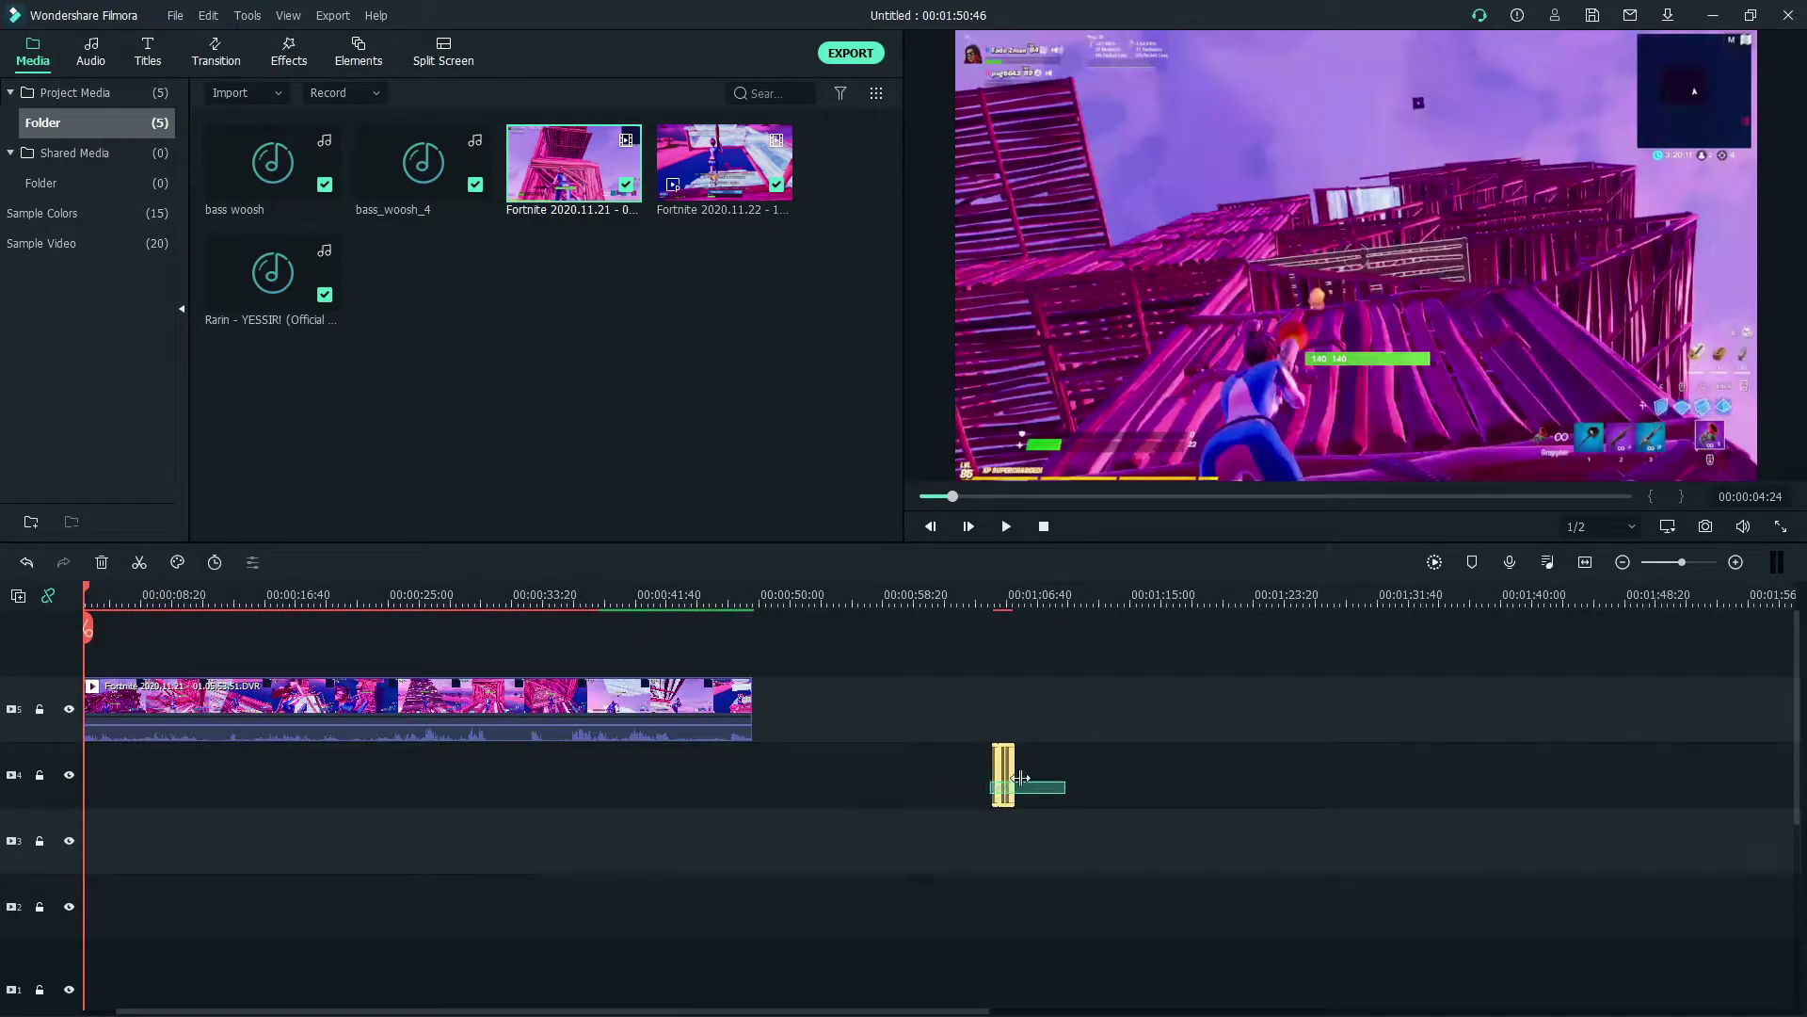
click(713, 701)
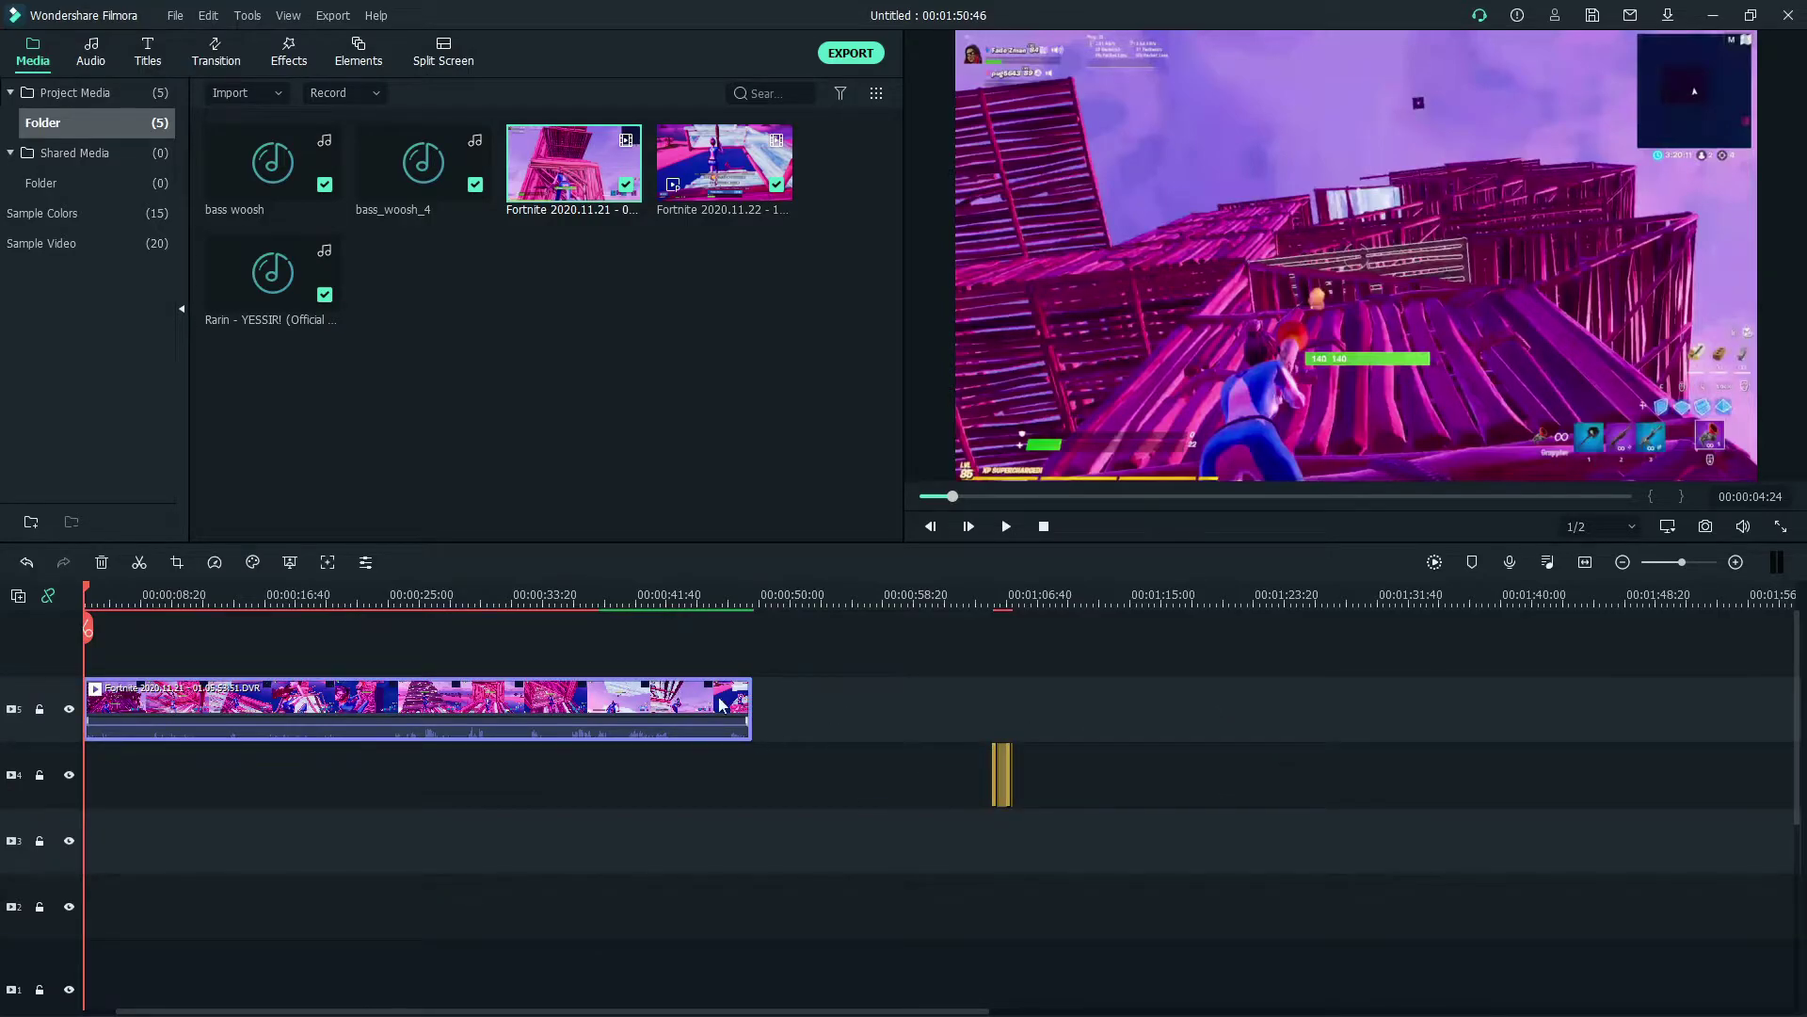
Step: Trim the gameplay clip's beginning up to about 37 seconds on the timeline and move the remainder back to 00:00:04:24
drag(79, 702, 607, 776)
key(Delete)
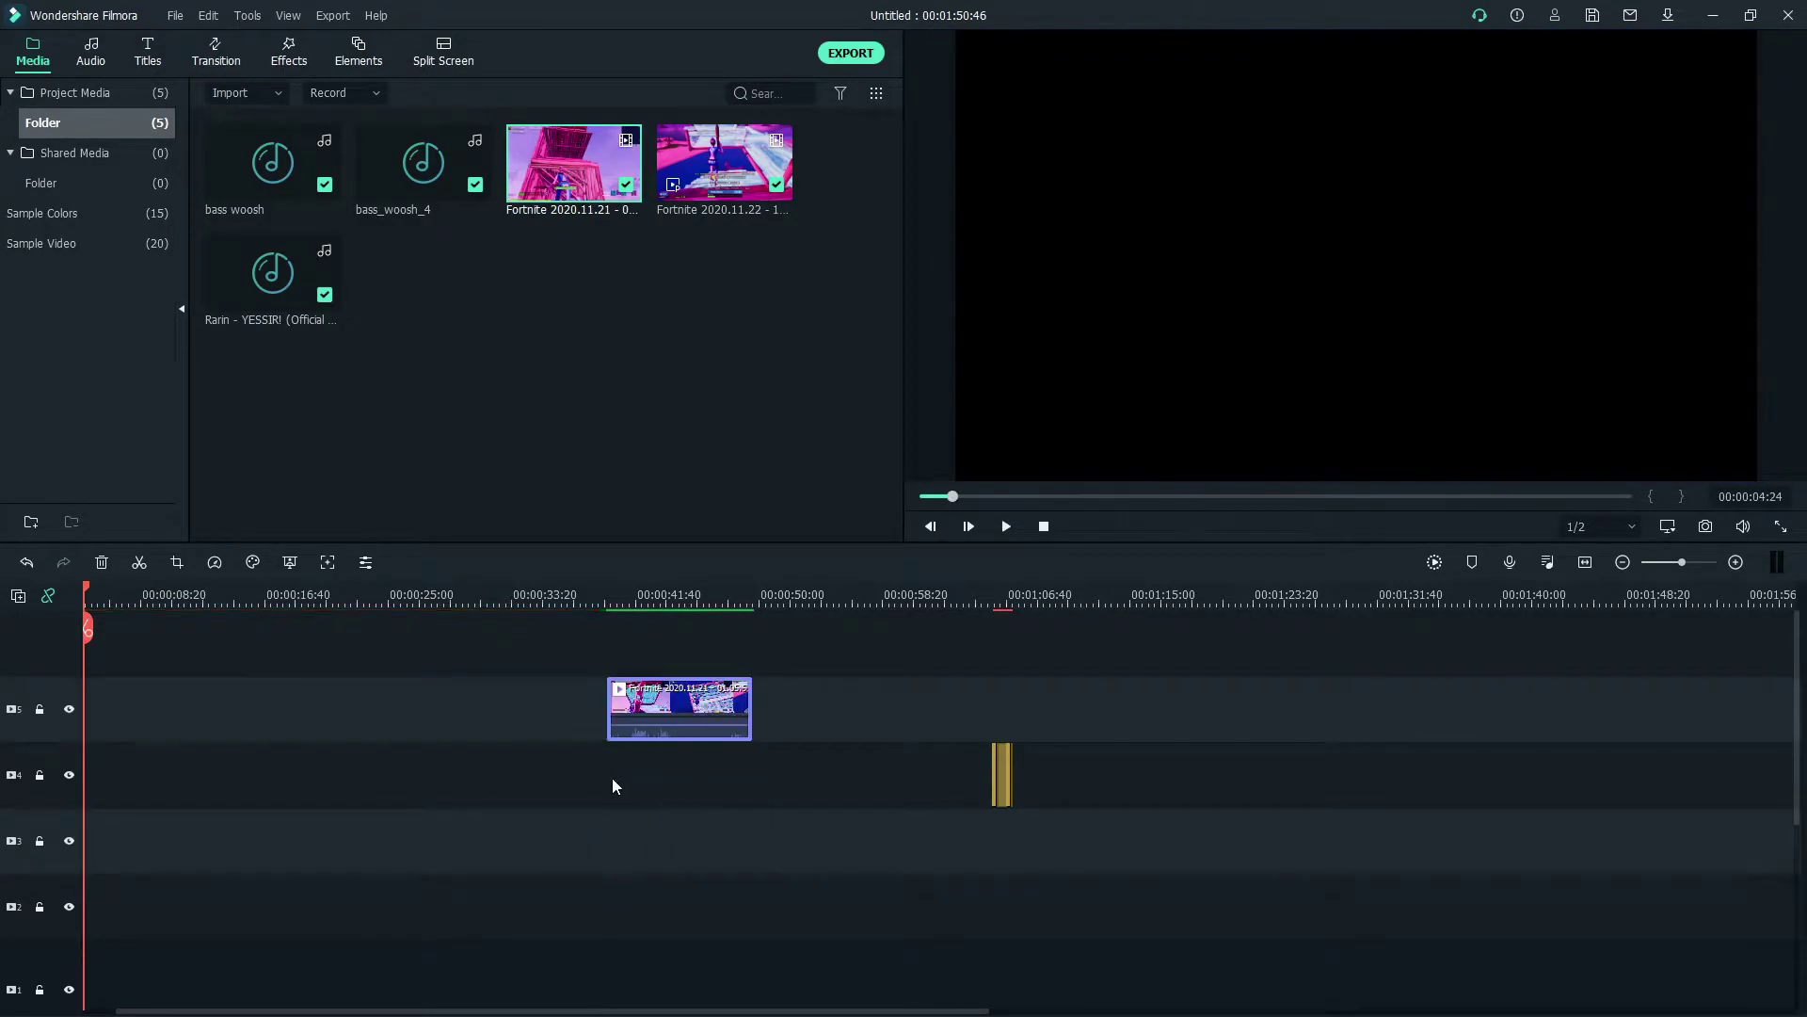
drag(612, 691, 92, 691)
scroll(173, 593, up, 4)
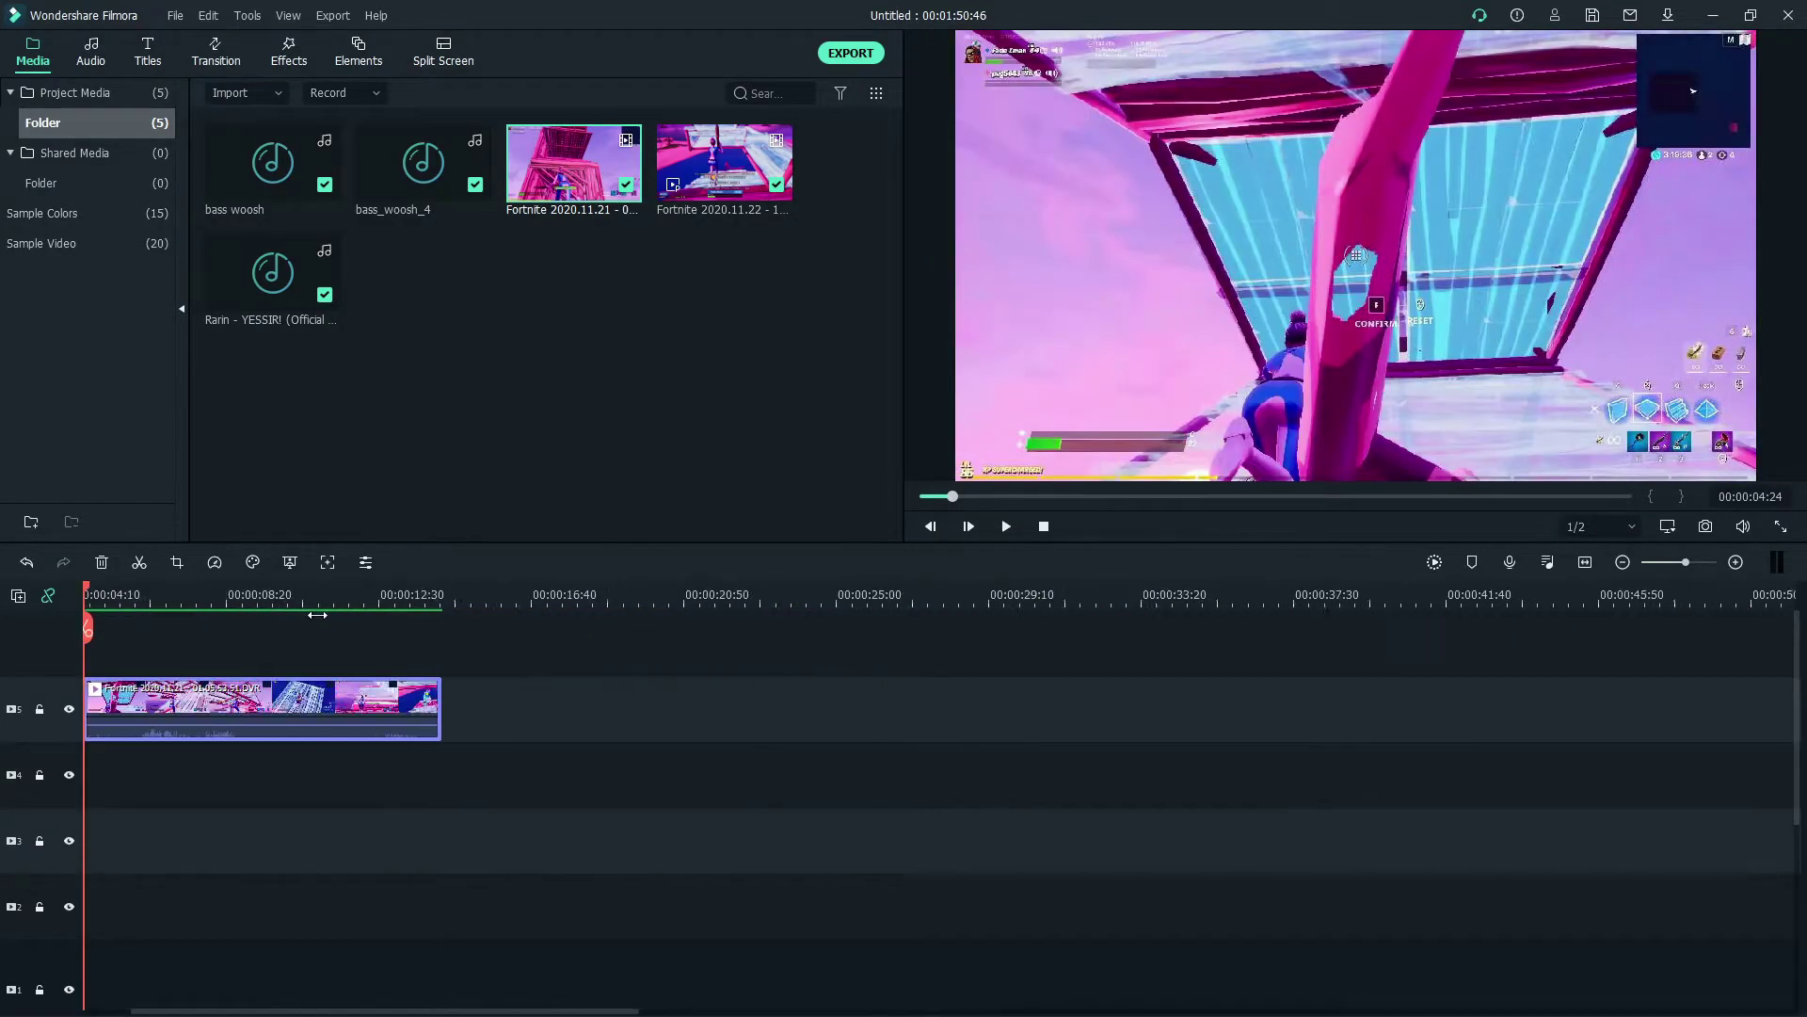
Step: Play the gameplay clip briefly against the music track
scroll(483, 652, down, 3)
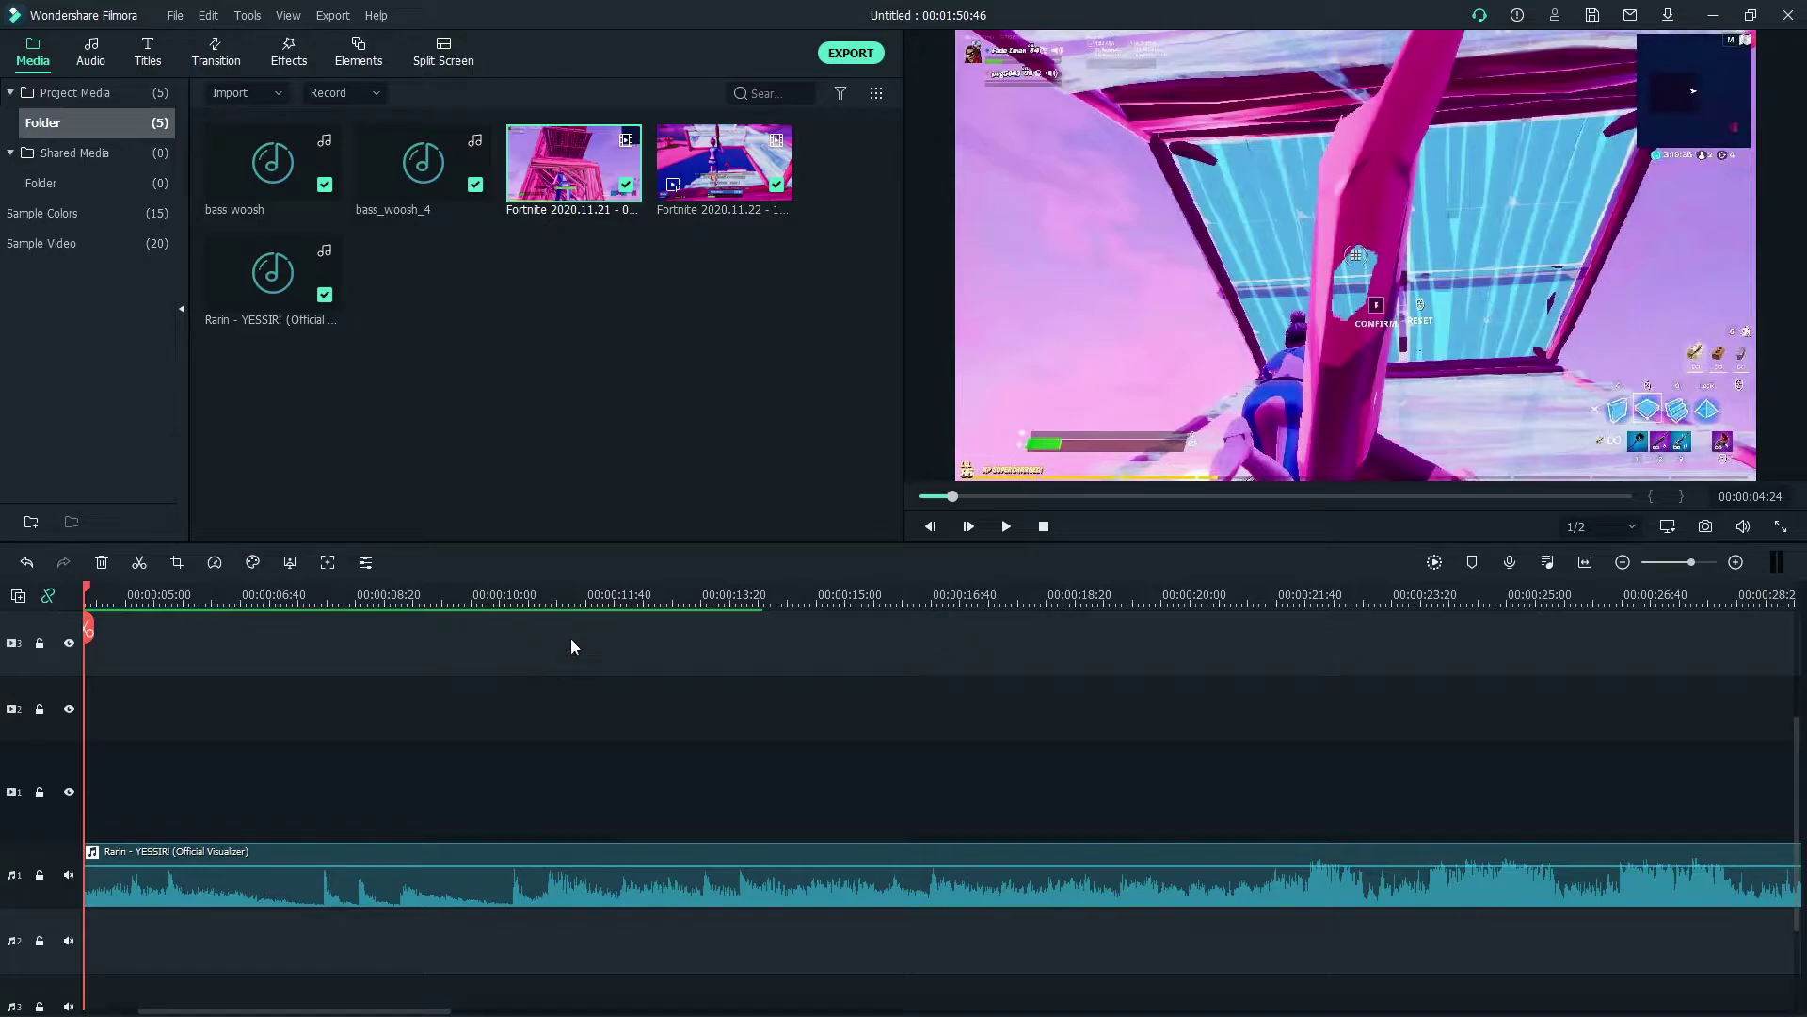
key(space)
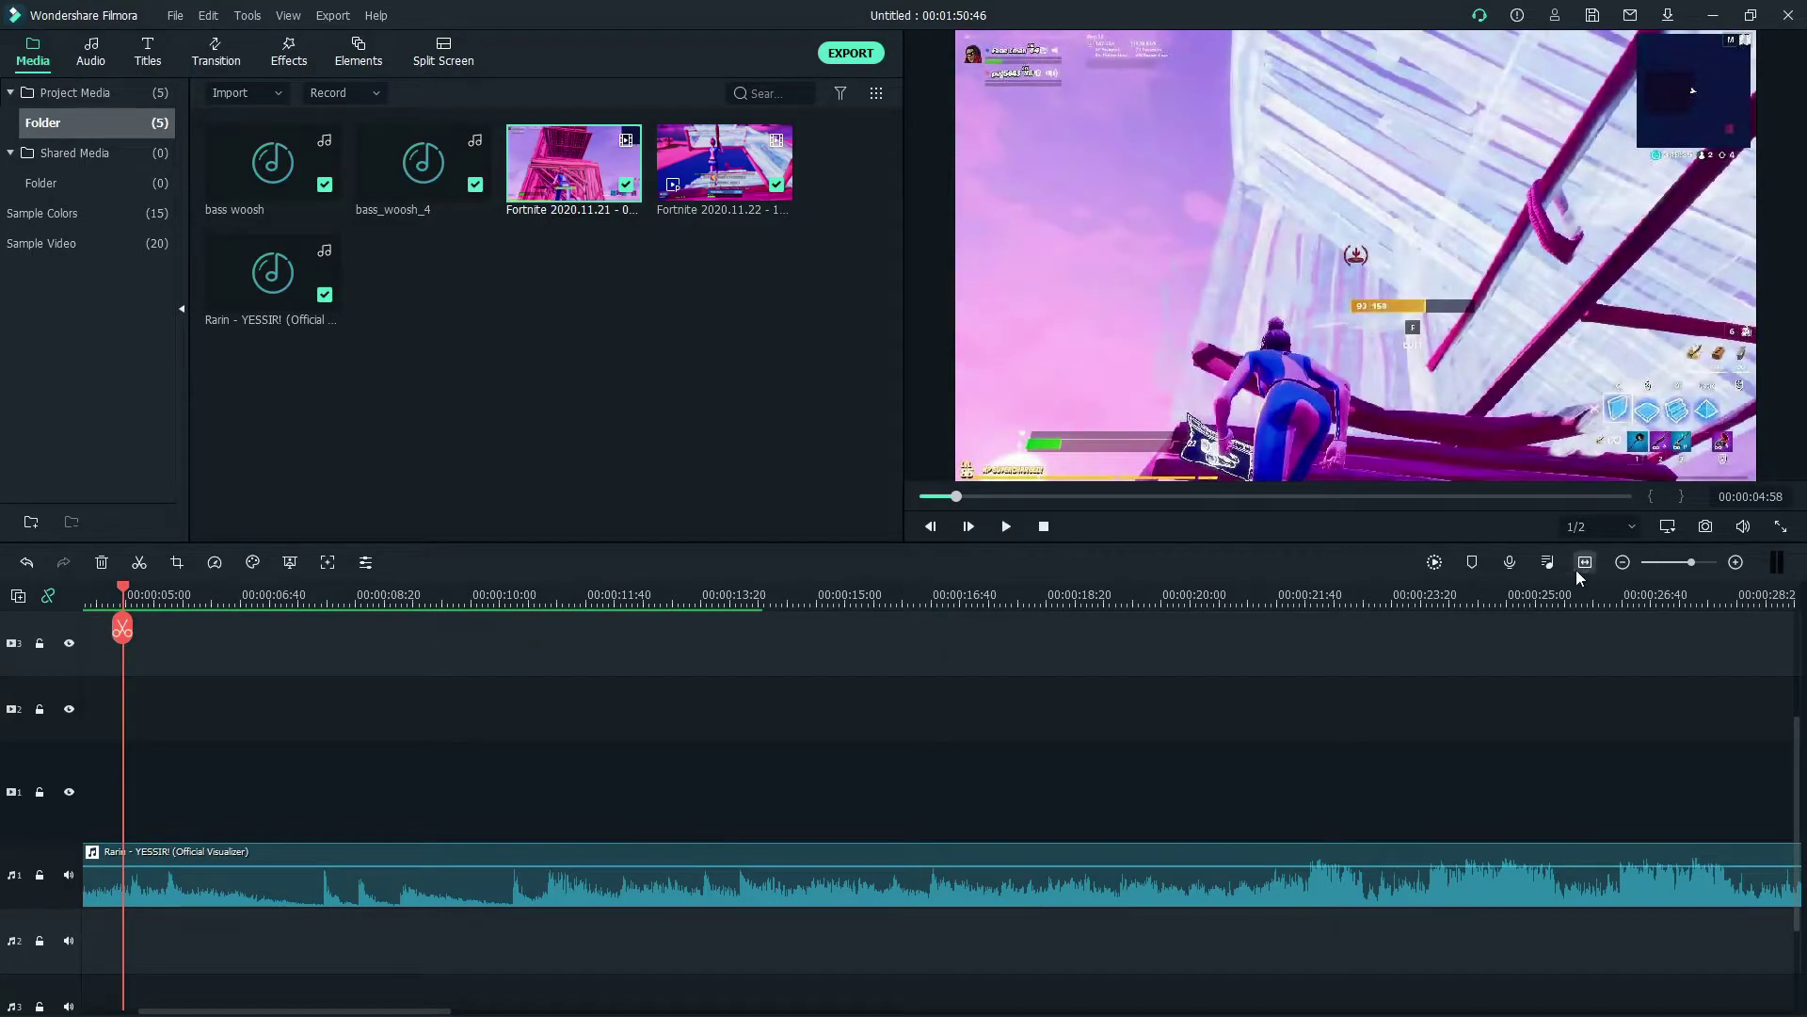
click(1508, 562)
click(1103, 307)
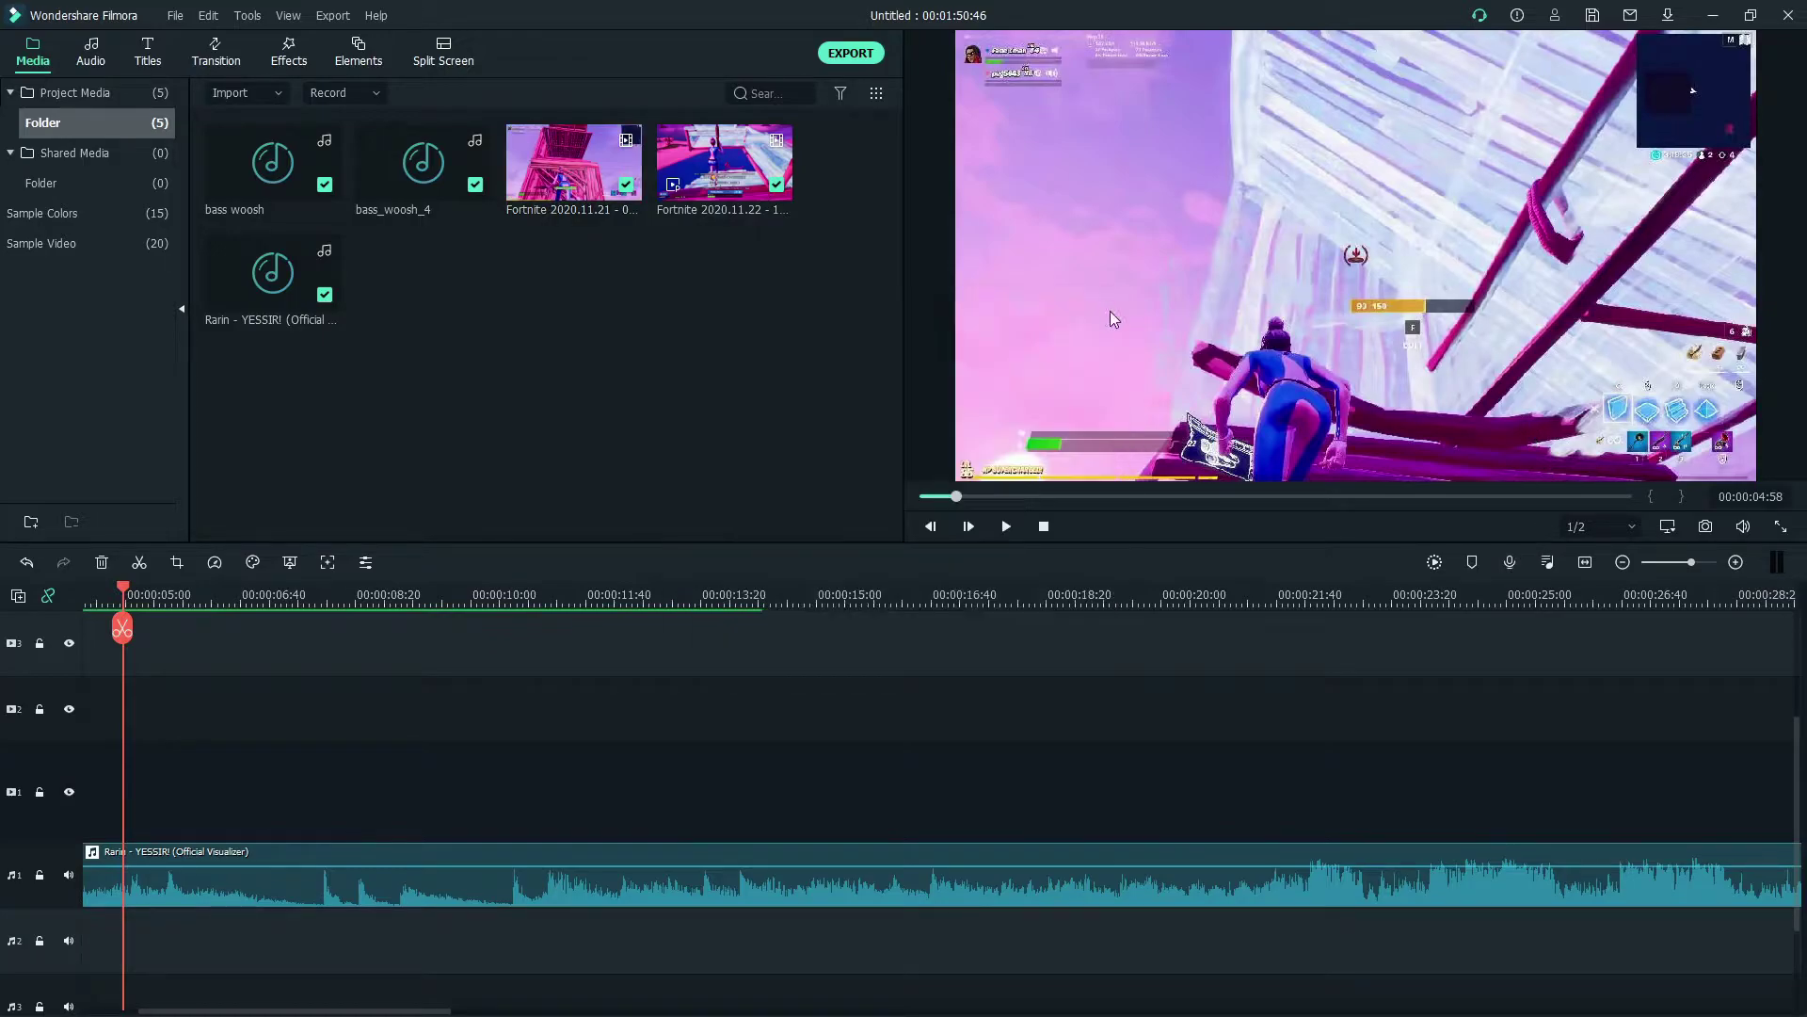
Step: Move the gameplay clip about 9 seconds later on its track, ending at about 23 seconds
scroll(823, 713, up, 3)
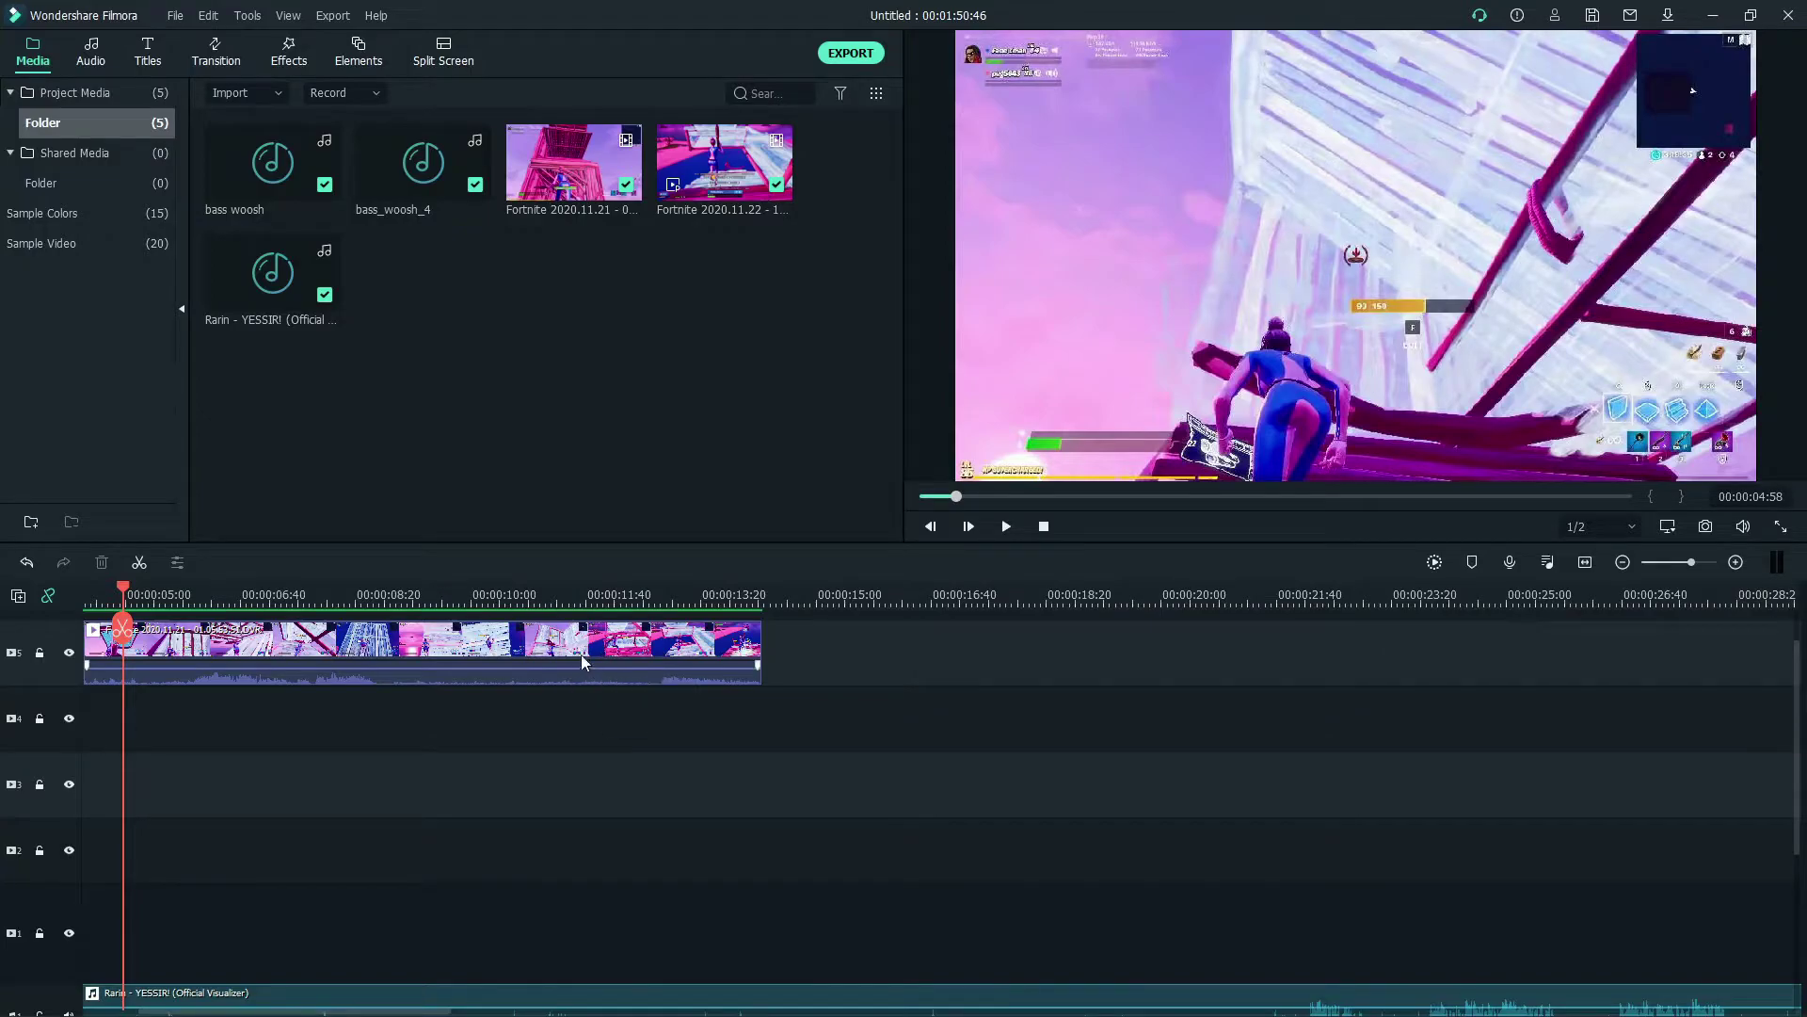
drag(583, 654, 1199, 659)
Step: Scrub the gameplay clip to about 00:00:21:29 and preview the Fortnite 2020.11.22 replay clip to compare the shots
click(1253, 592)
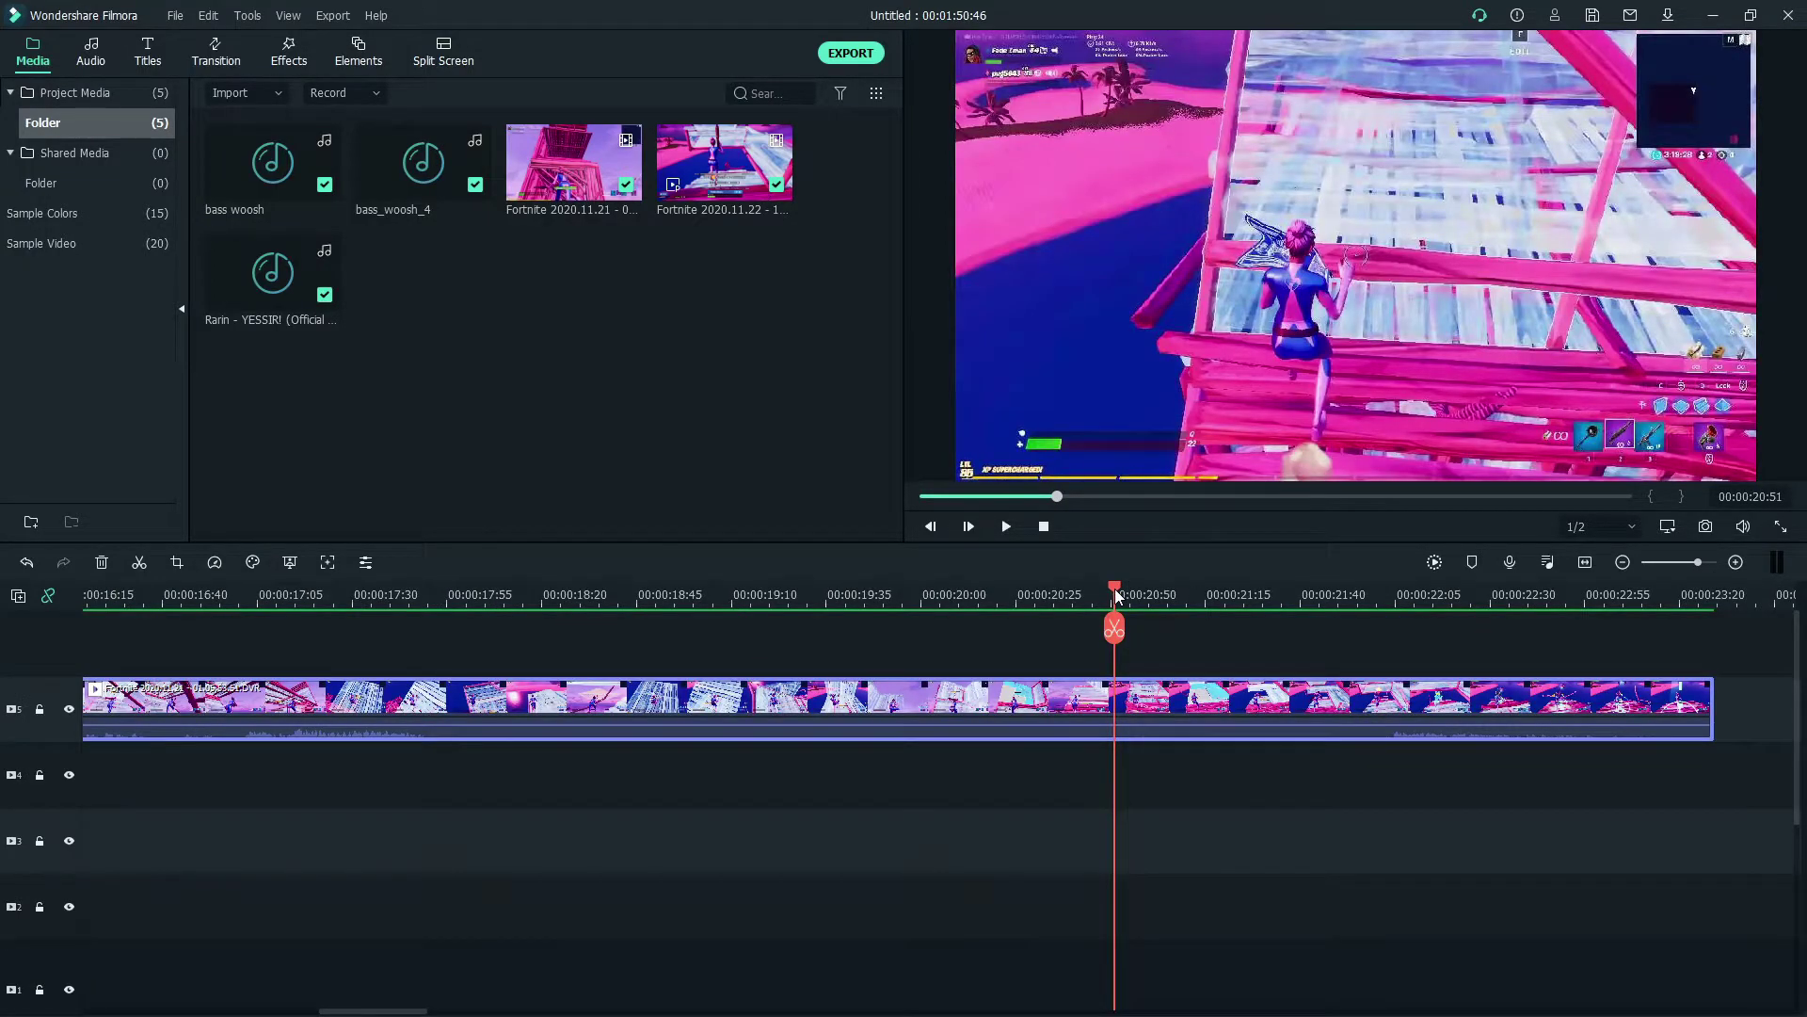
drag(1117, 595, 1263, 623)
double_click(725, 162)
key(space)
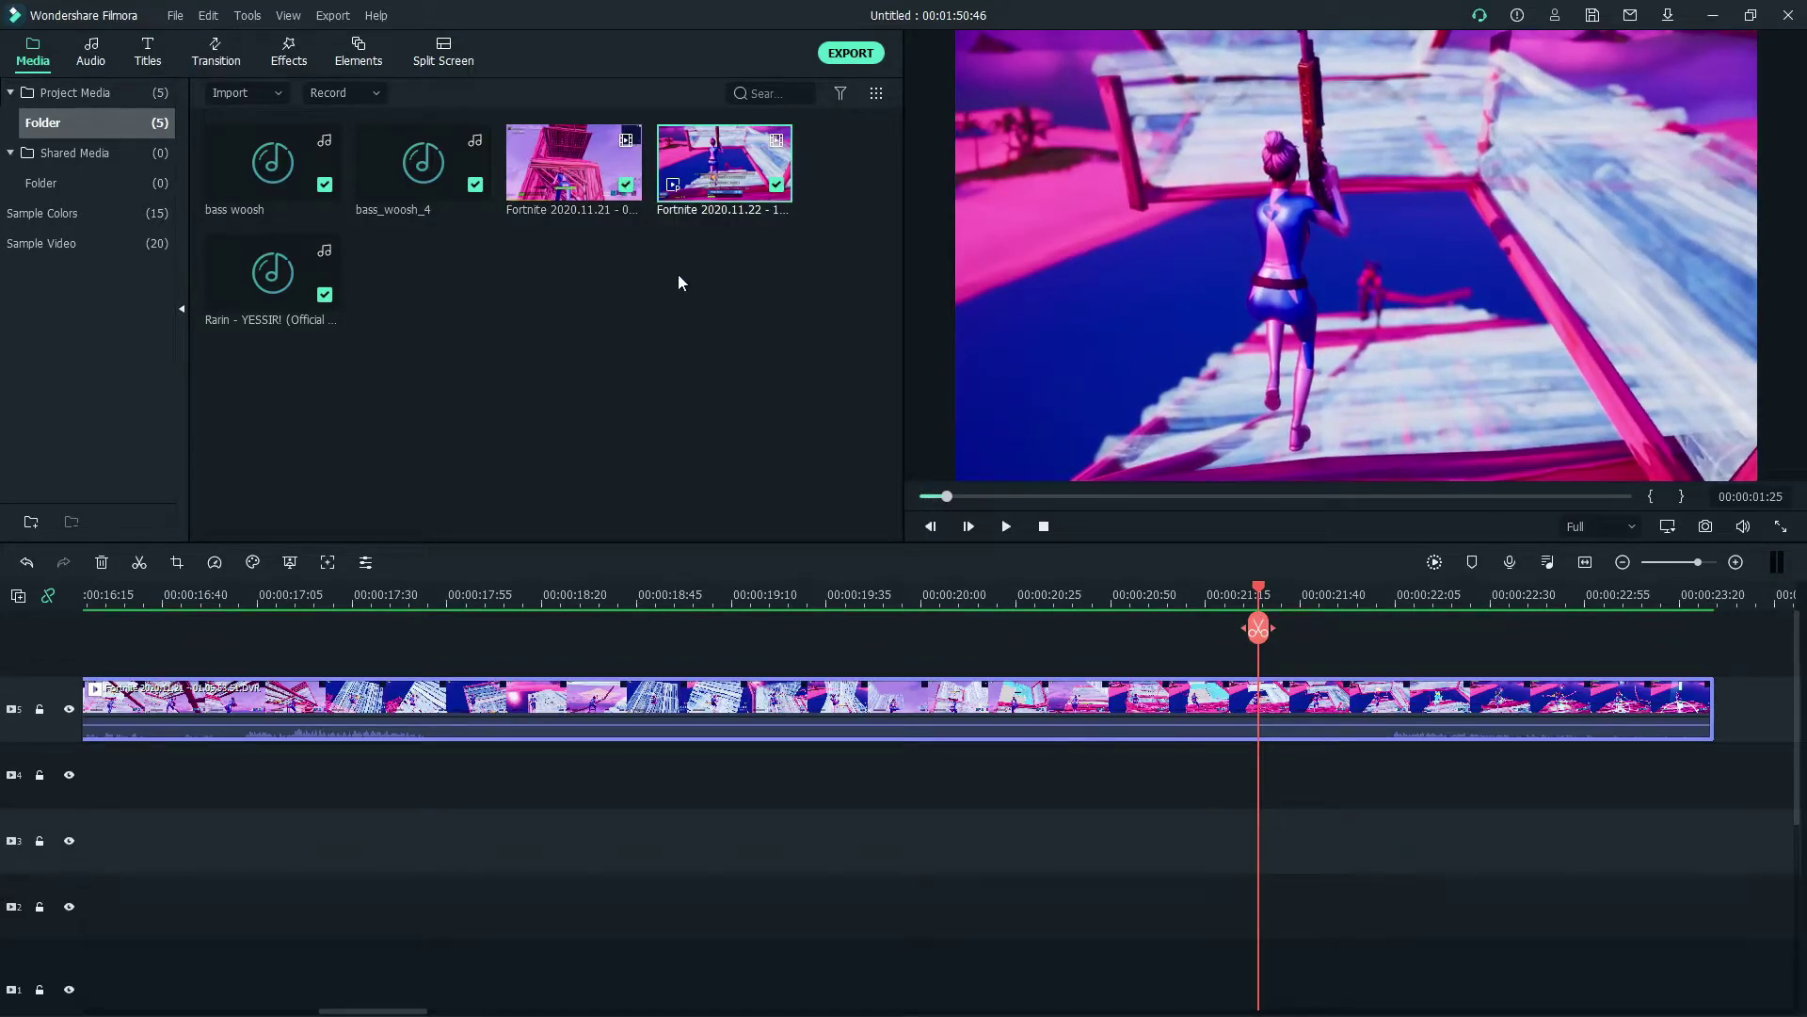
Step: Split the gameplay clip at 00:00:21:52, where its frame matches the replay clip
double_click(1315, 715)
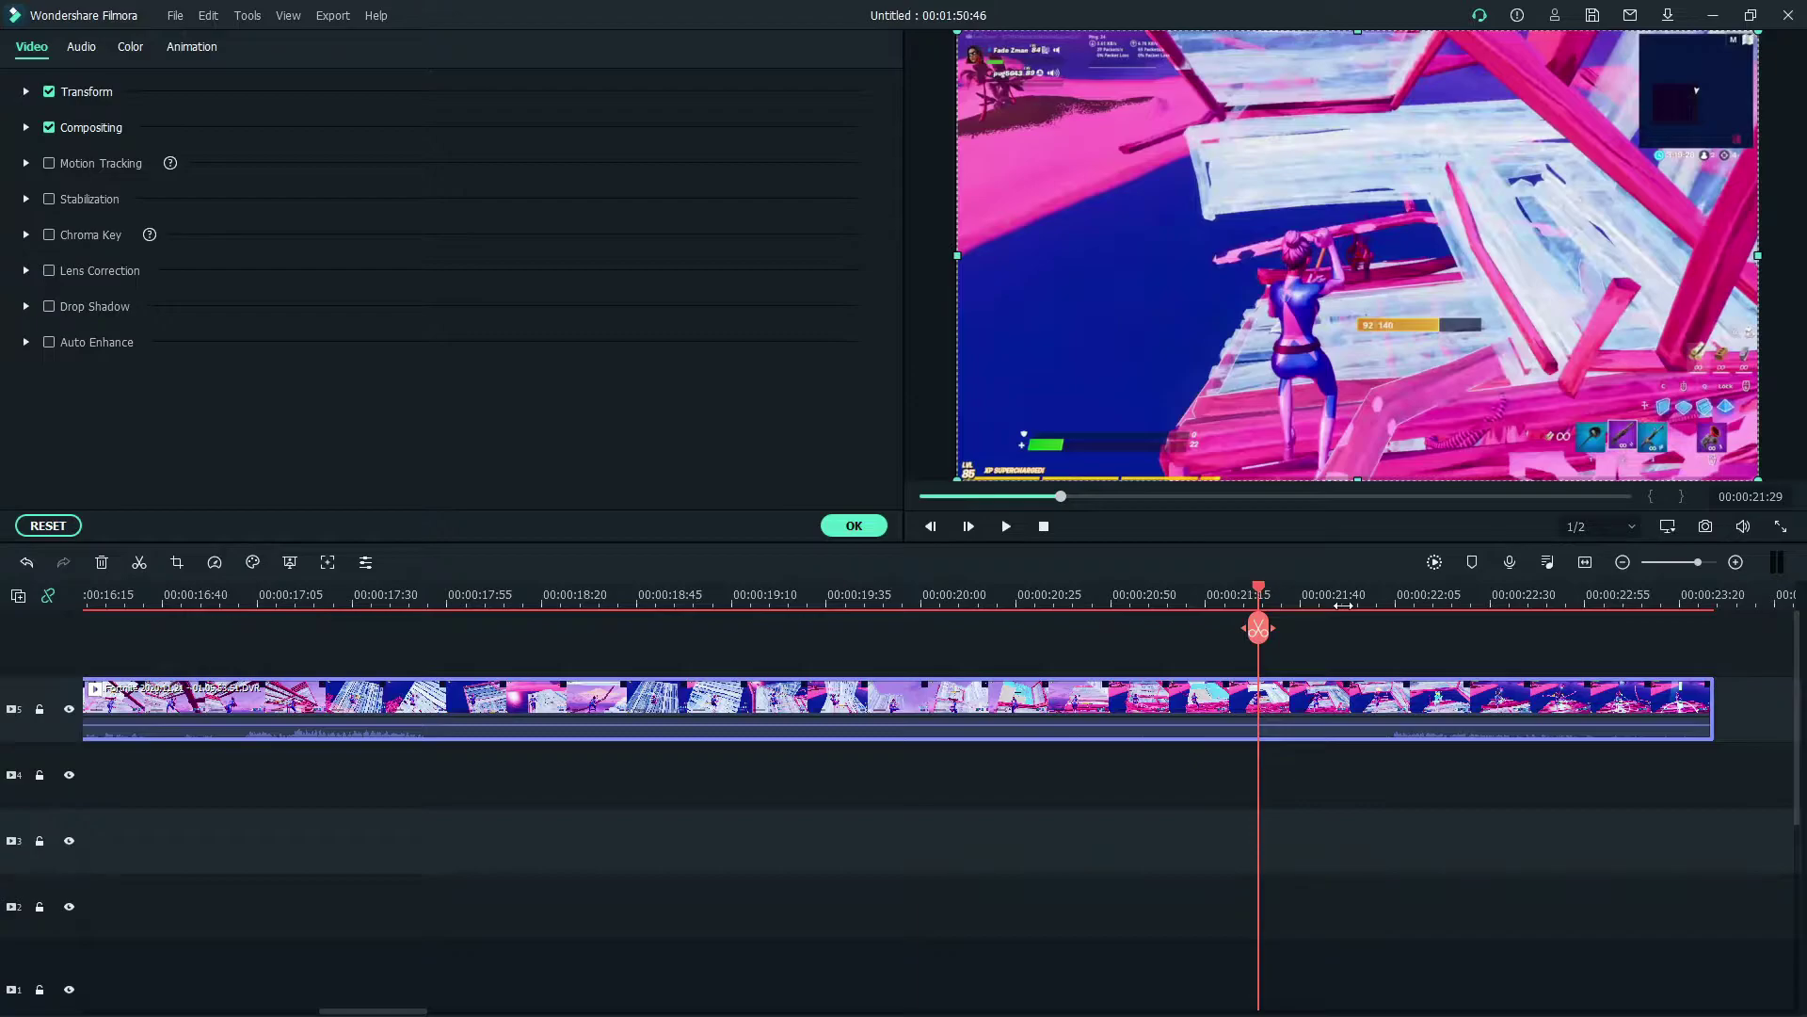
click(1342, 601)
click(1383, 600)
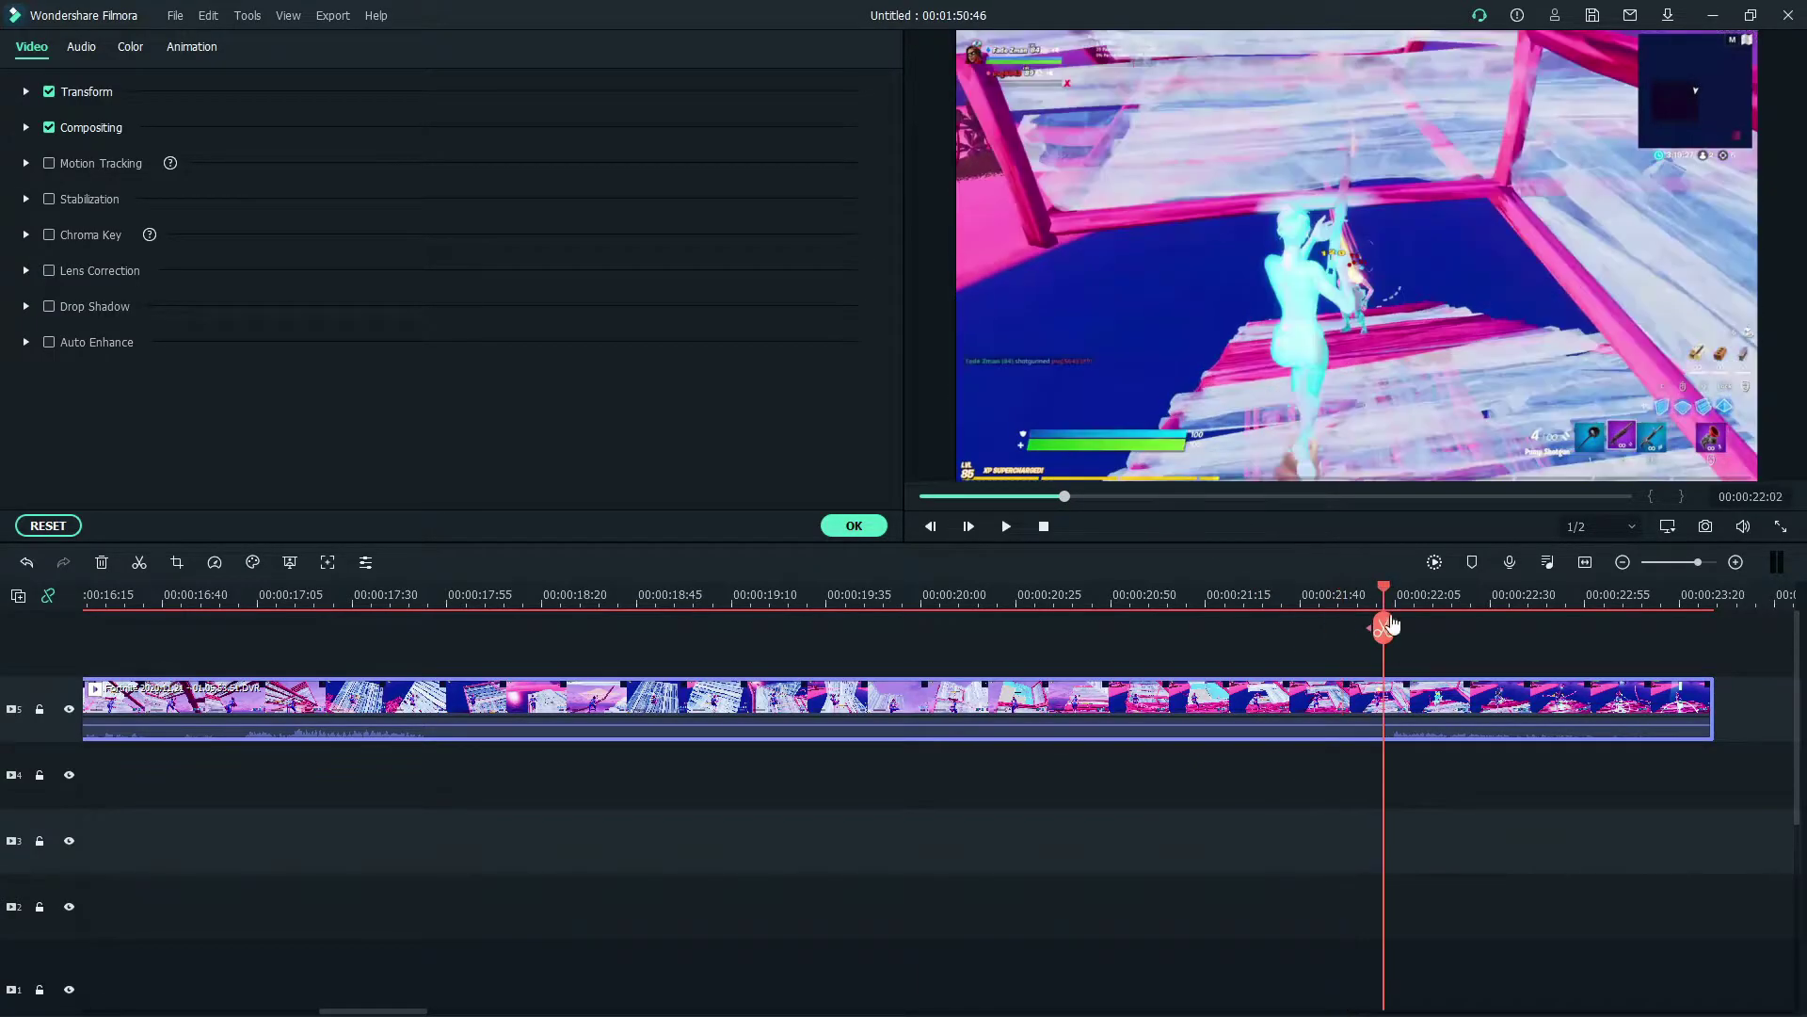
drag(1385, 595, 1348, 595)
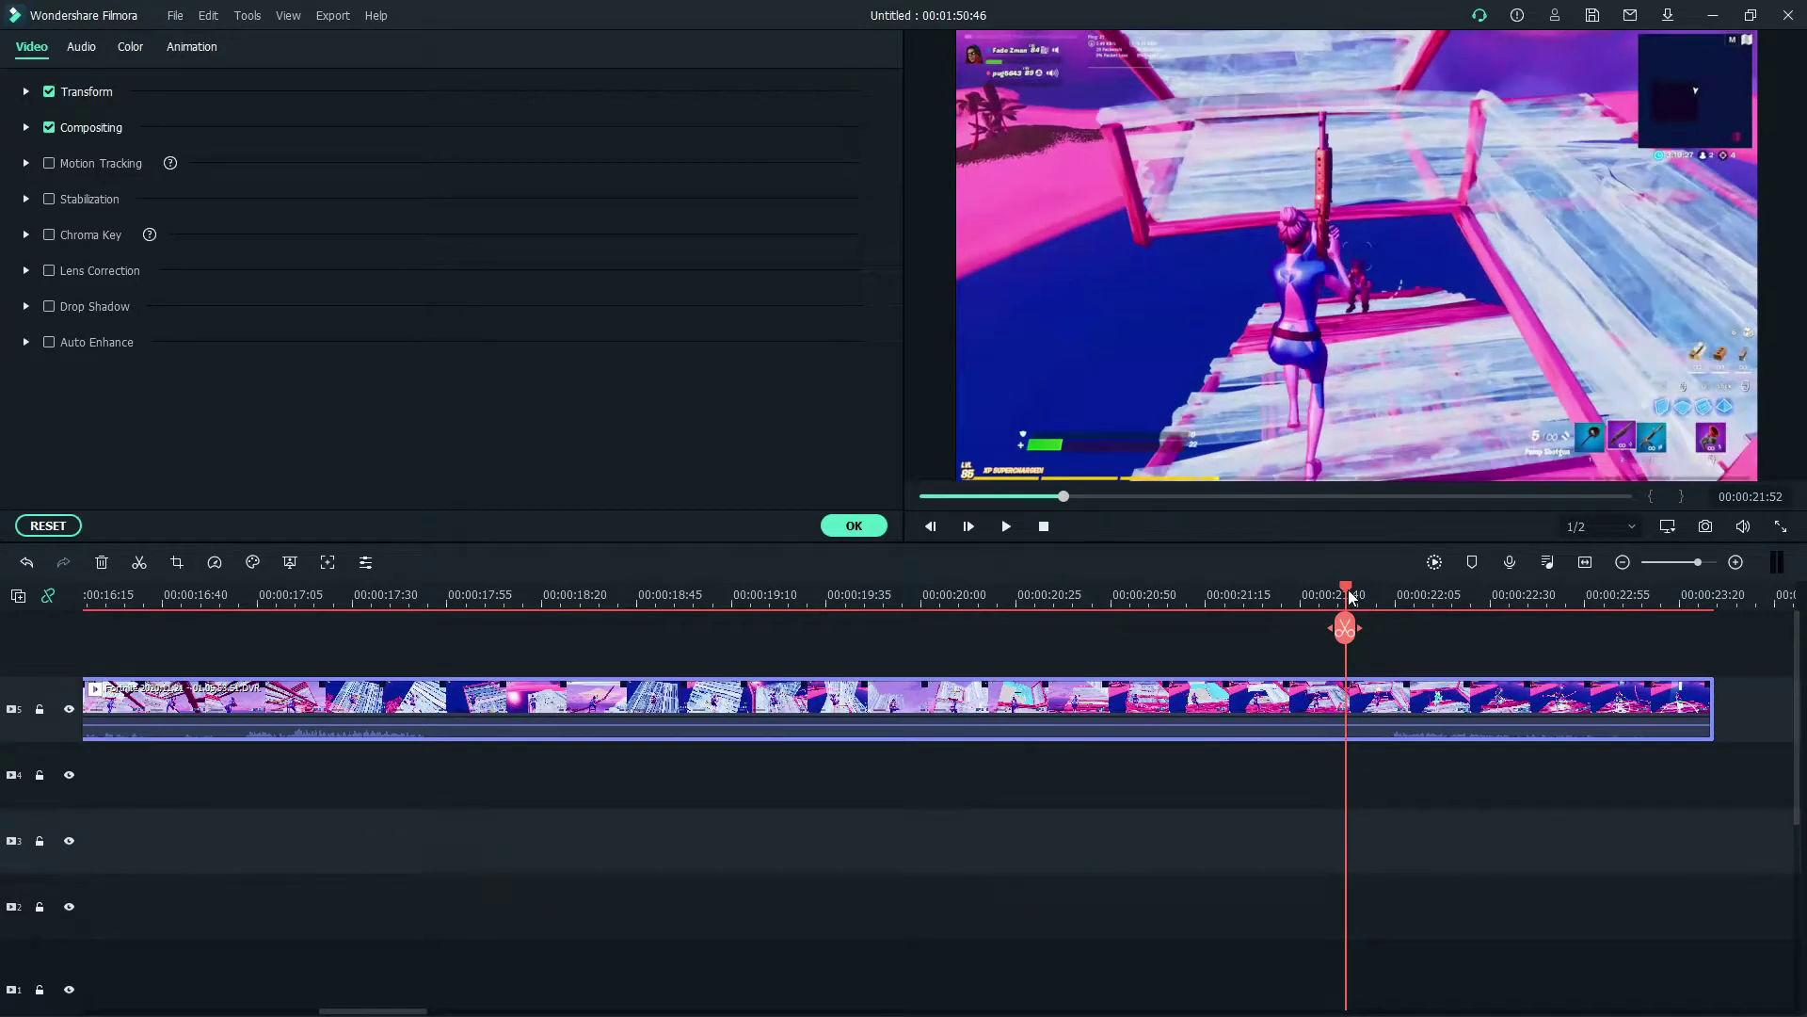
key(ctrl+b)
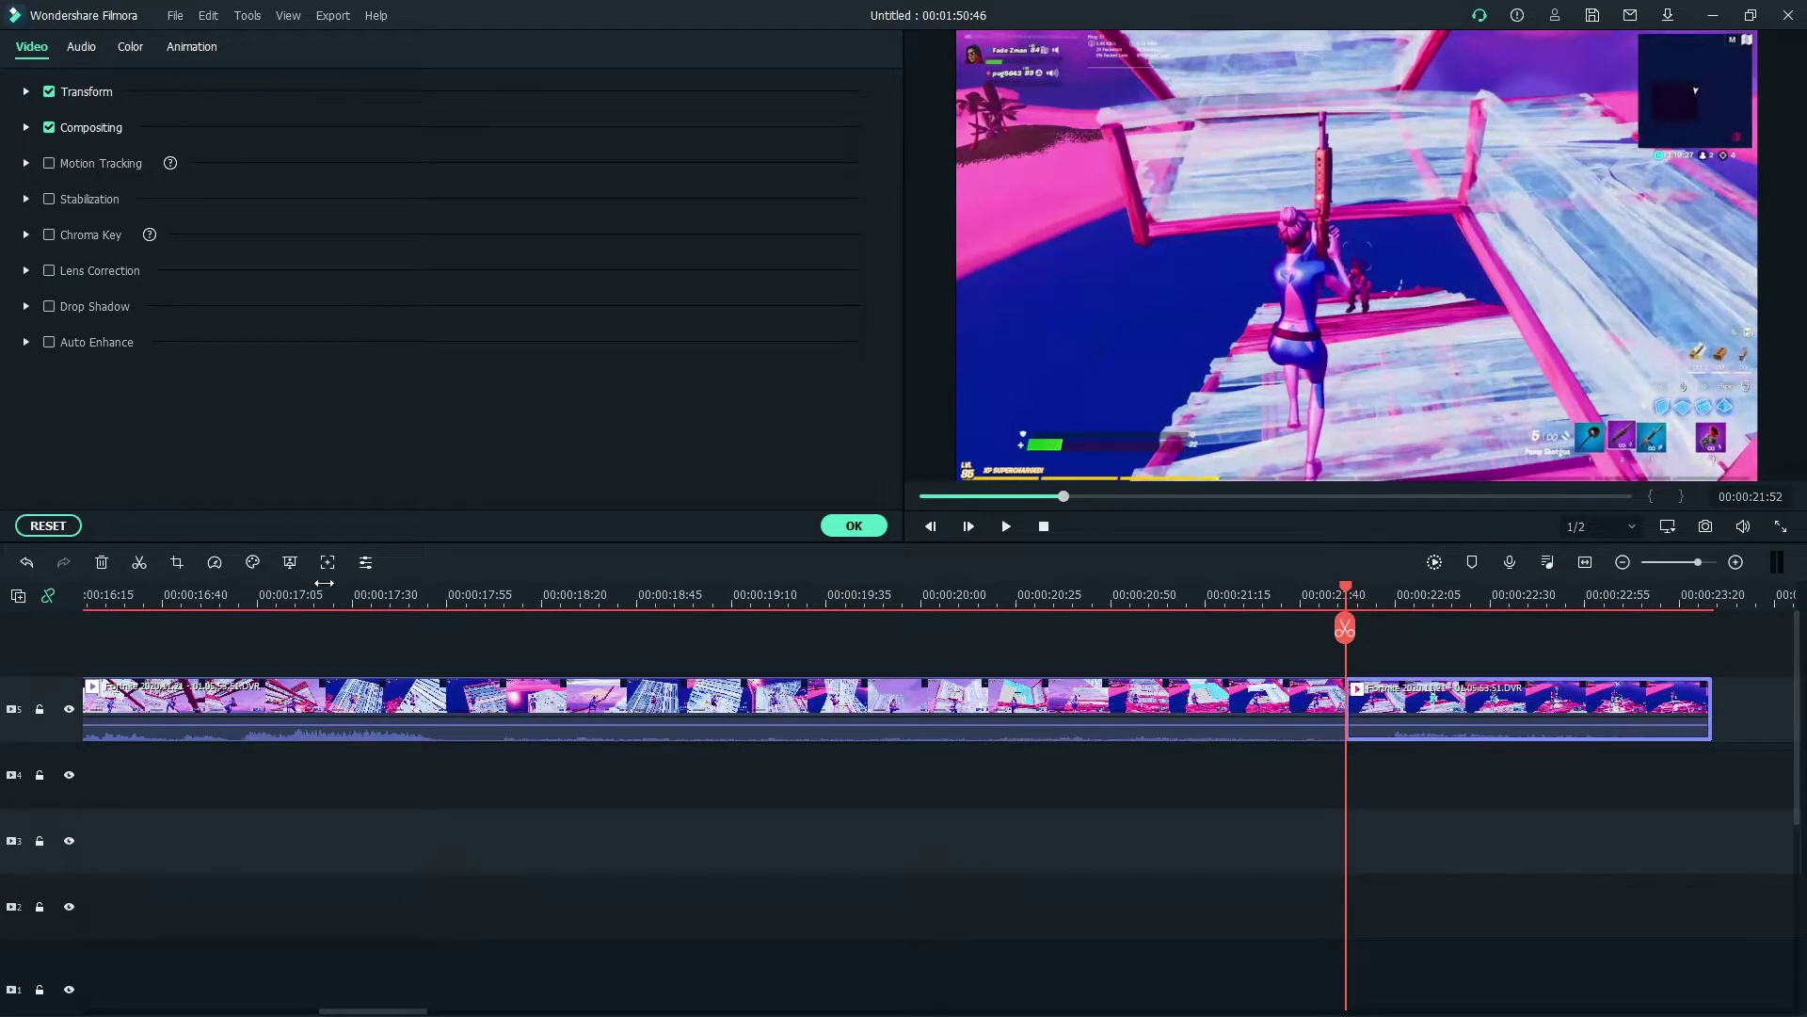
Step: Move the first part of the split gameplay clip about 1.4 seconds earlier to leave a gap, and close the clip settings
drag(1280, 701, 960, 697)
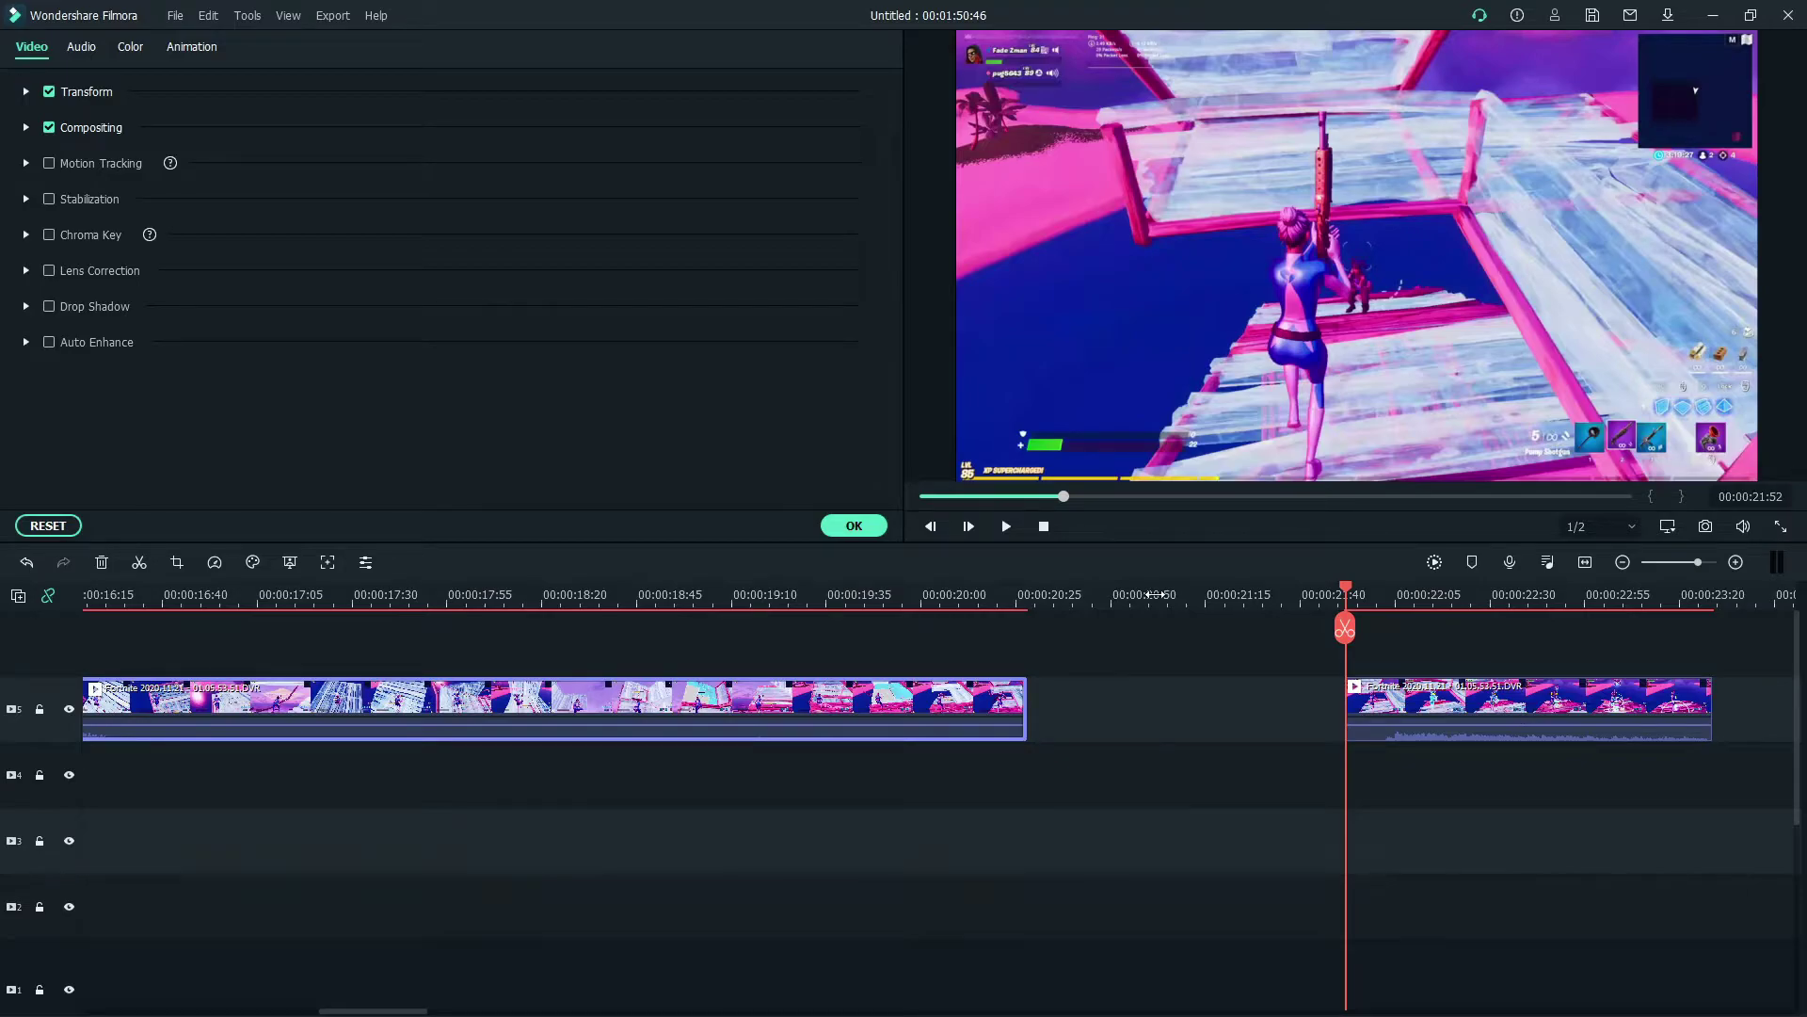
click(854, 526)
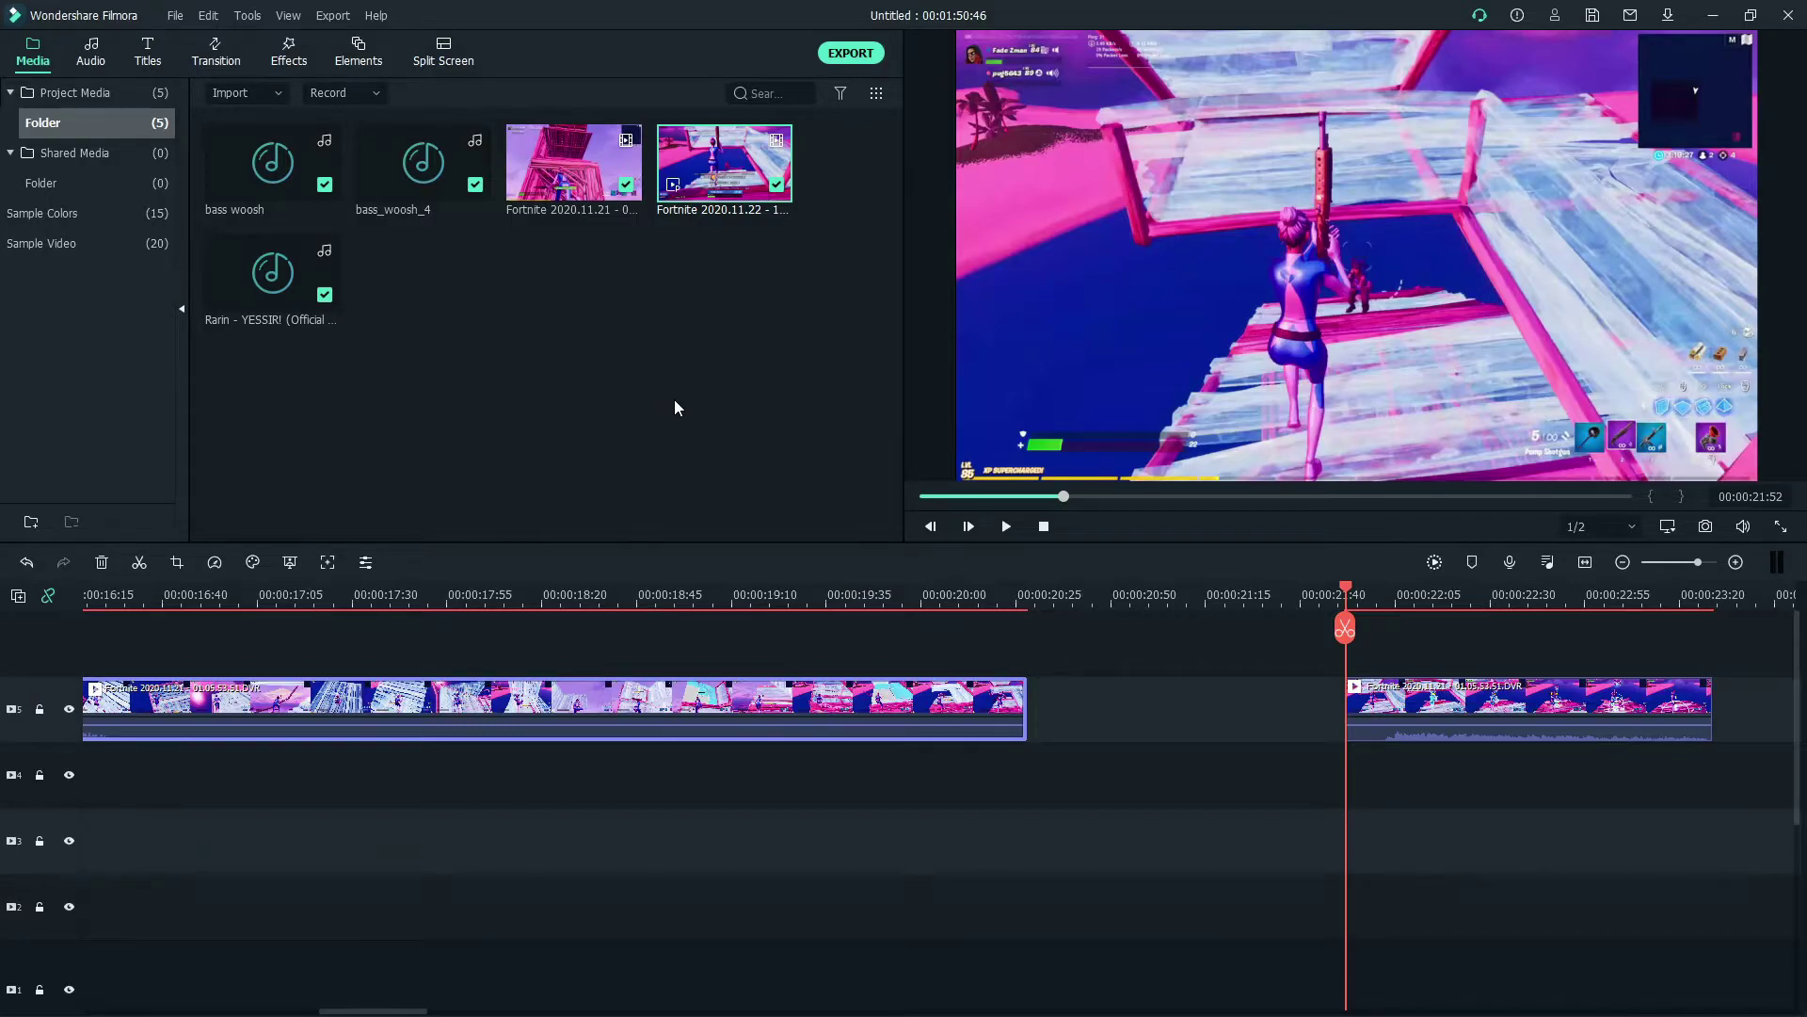
Step: Add the Fortnite 2020.11.22 replay clip to track 7, shortened to about 8 seconds and starting about 2 seconds after the last gameplay part
click(670, 409)
key(shift+z)
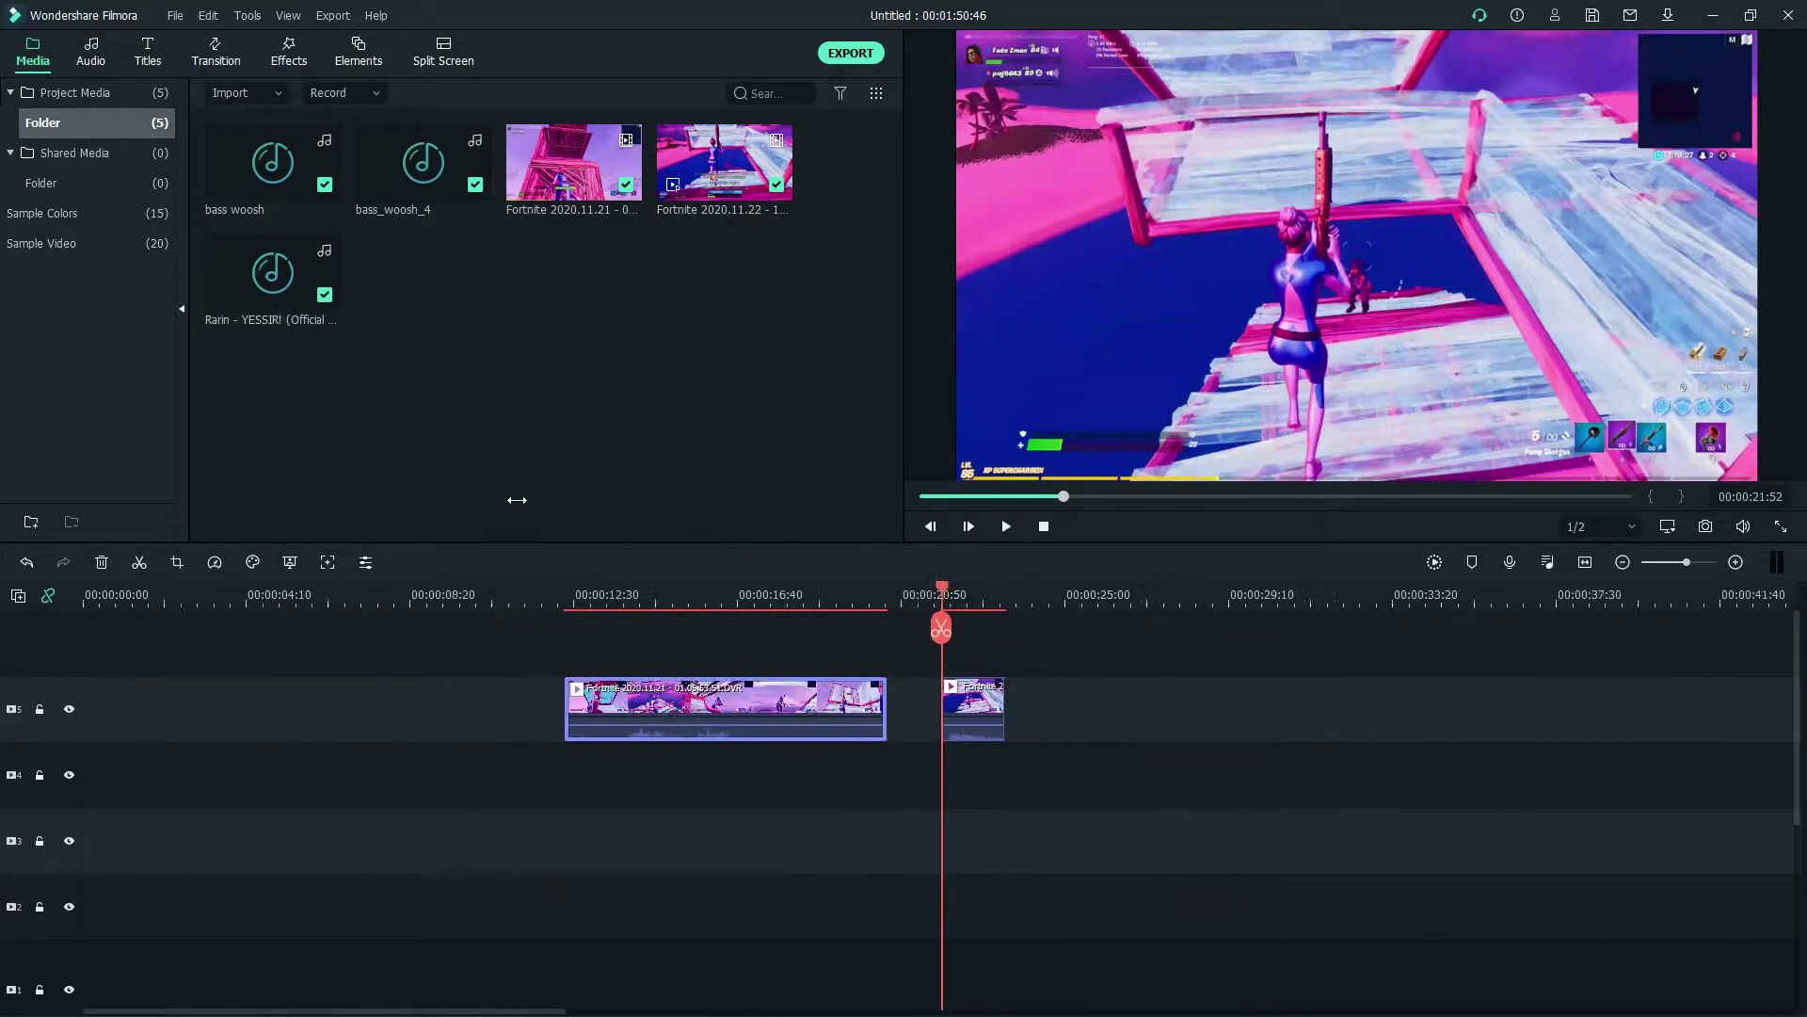
drag(706, 172, 753, 706)
drag(603, 704, 458, 702)
drag(306, 695, 796, 754)
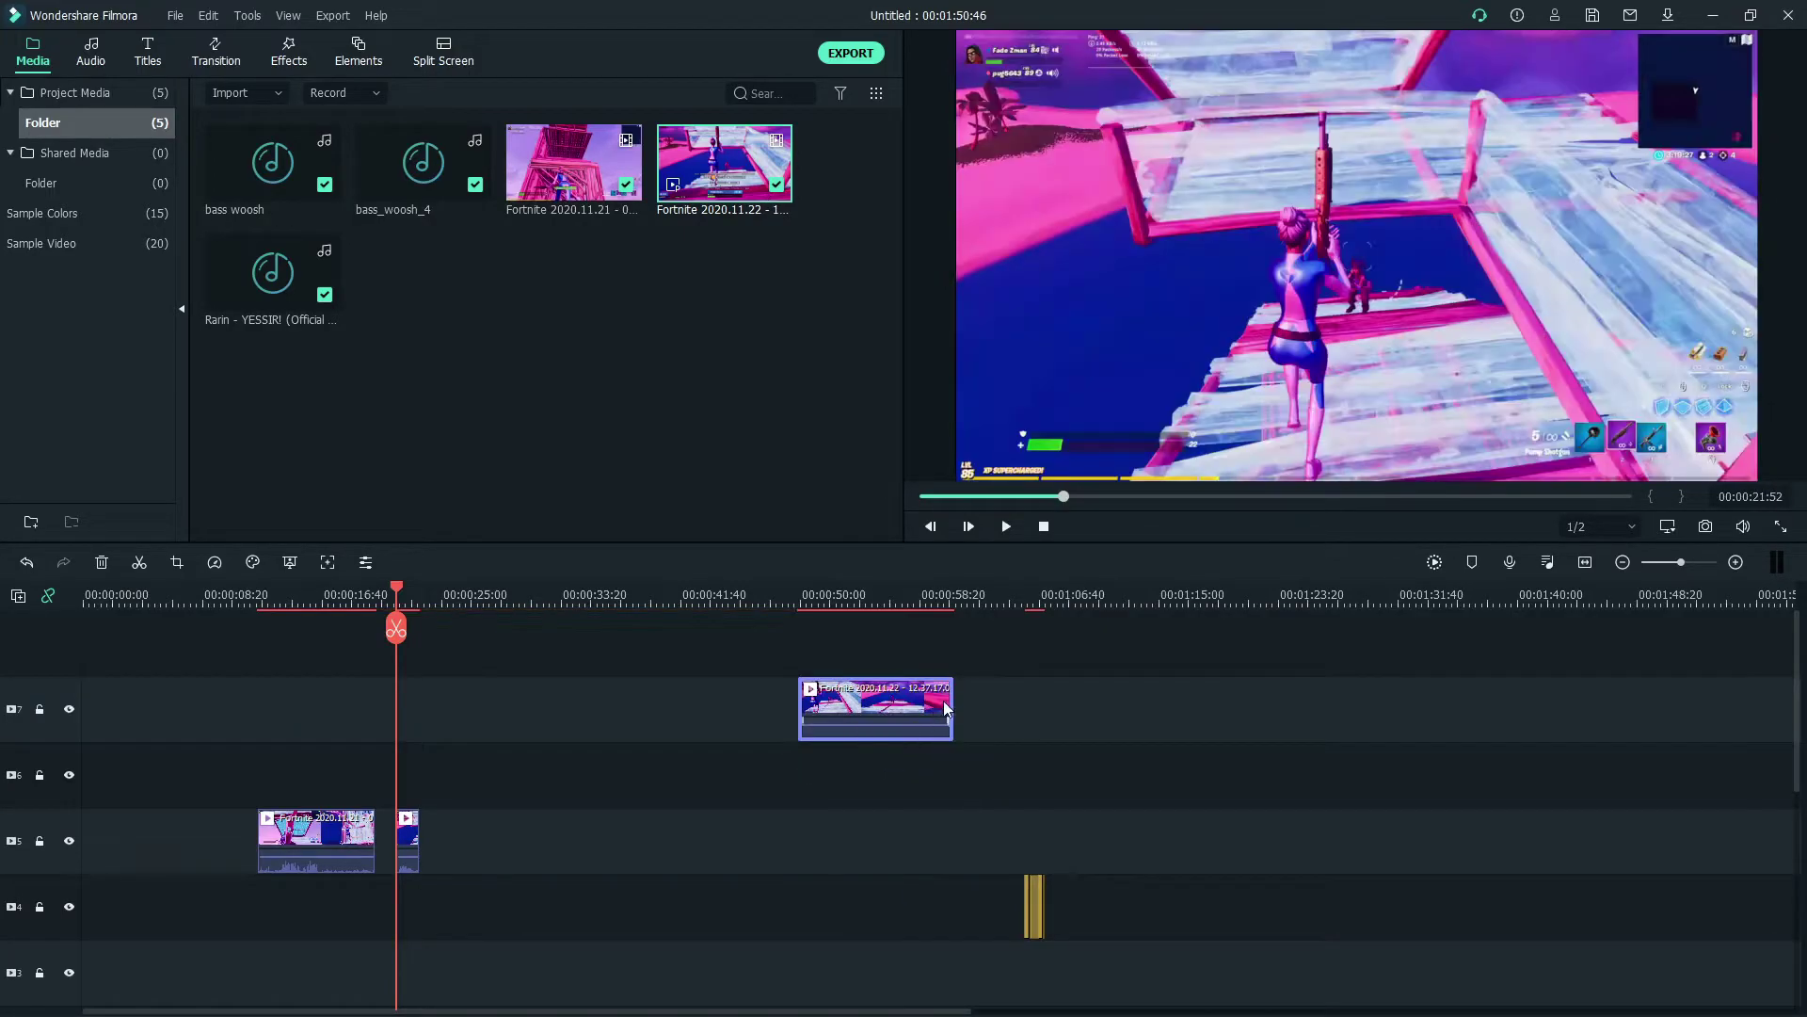
drag(952, 701, 494, 706)
scroll(468, 595, up, 3)
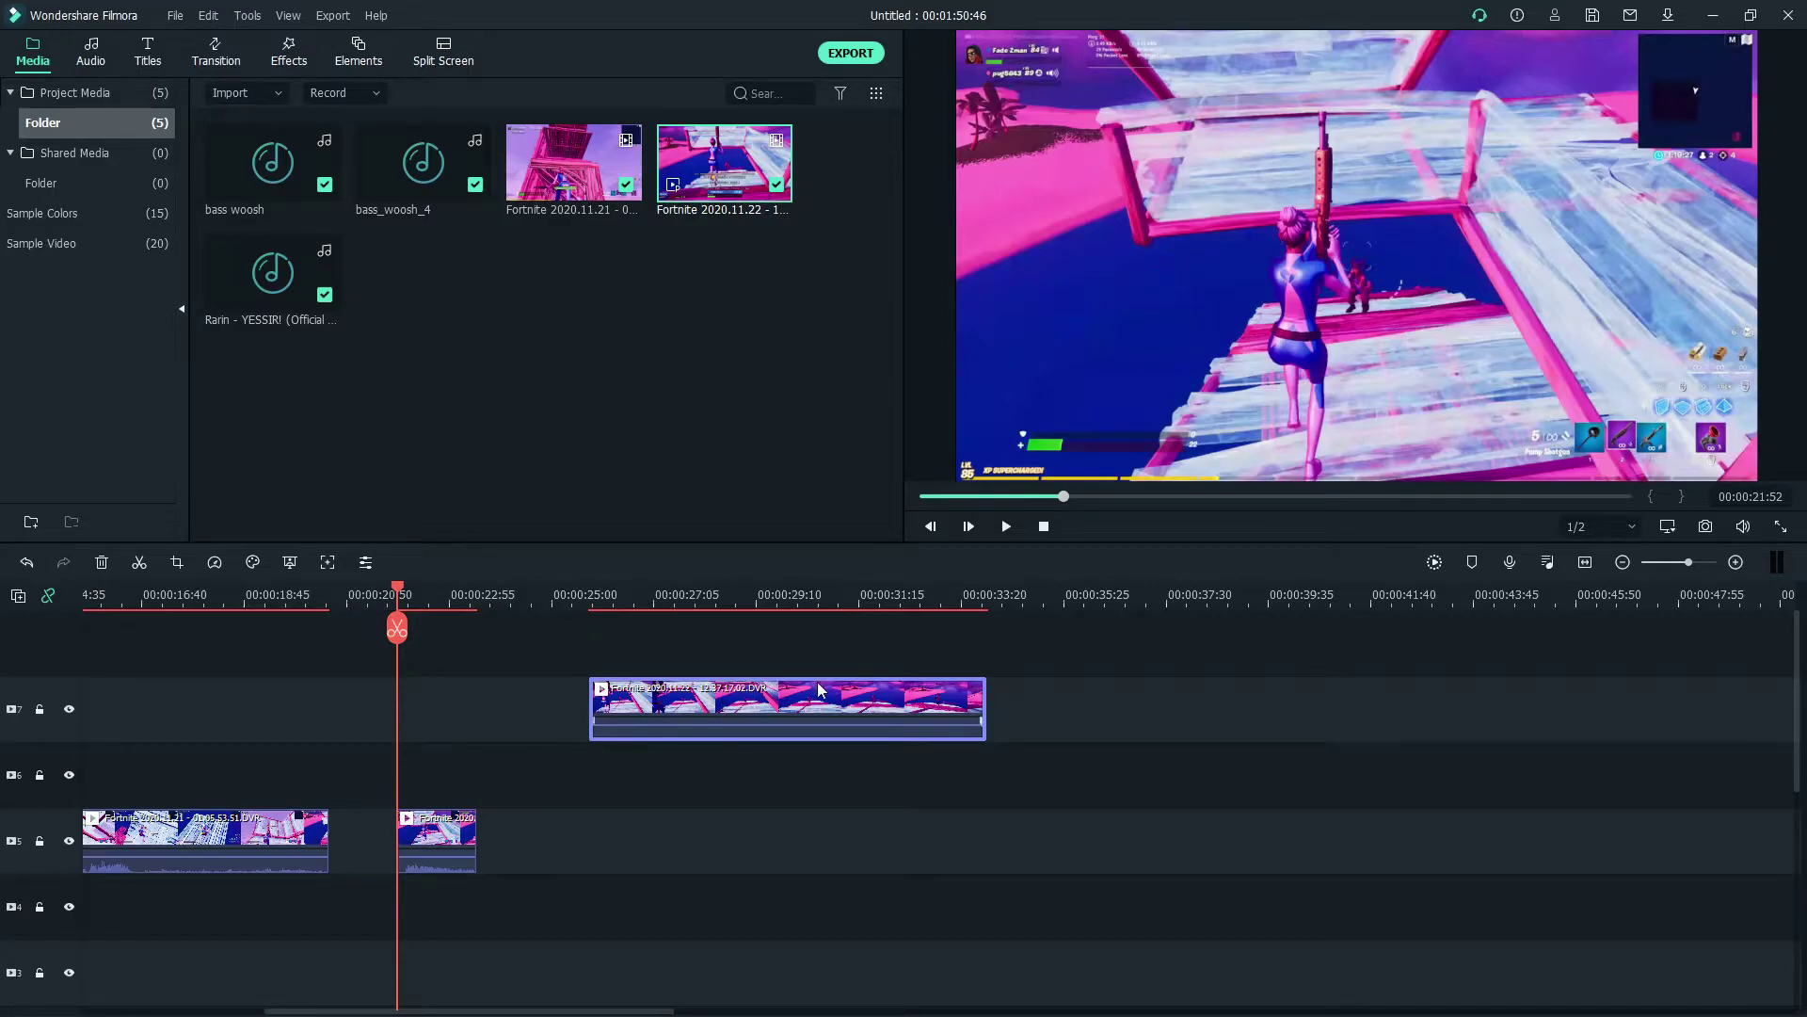
Step: Place a second copy of the replay clip on track 4, starting at 00:00:35:31
click(1124, 619)
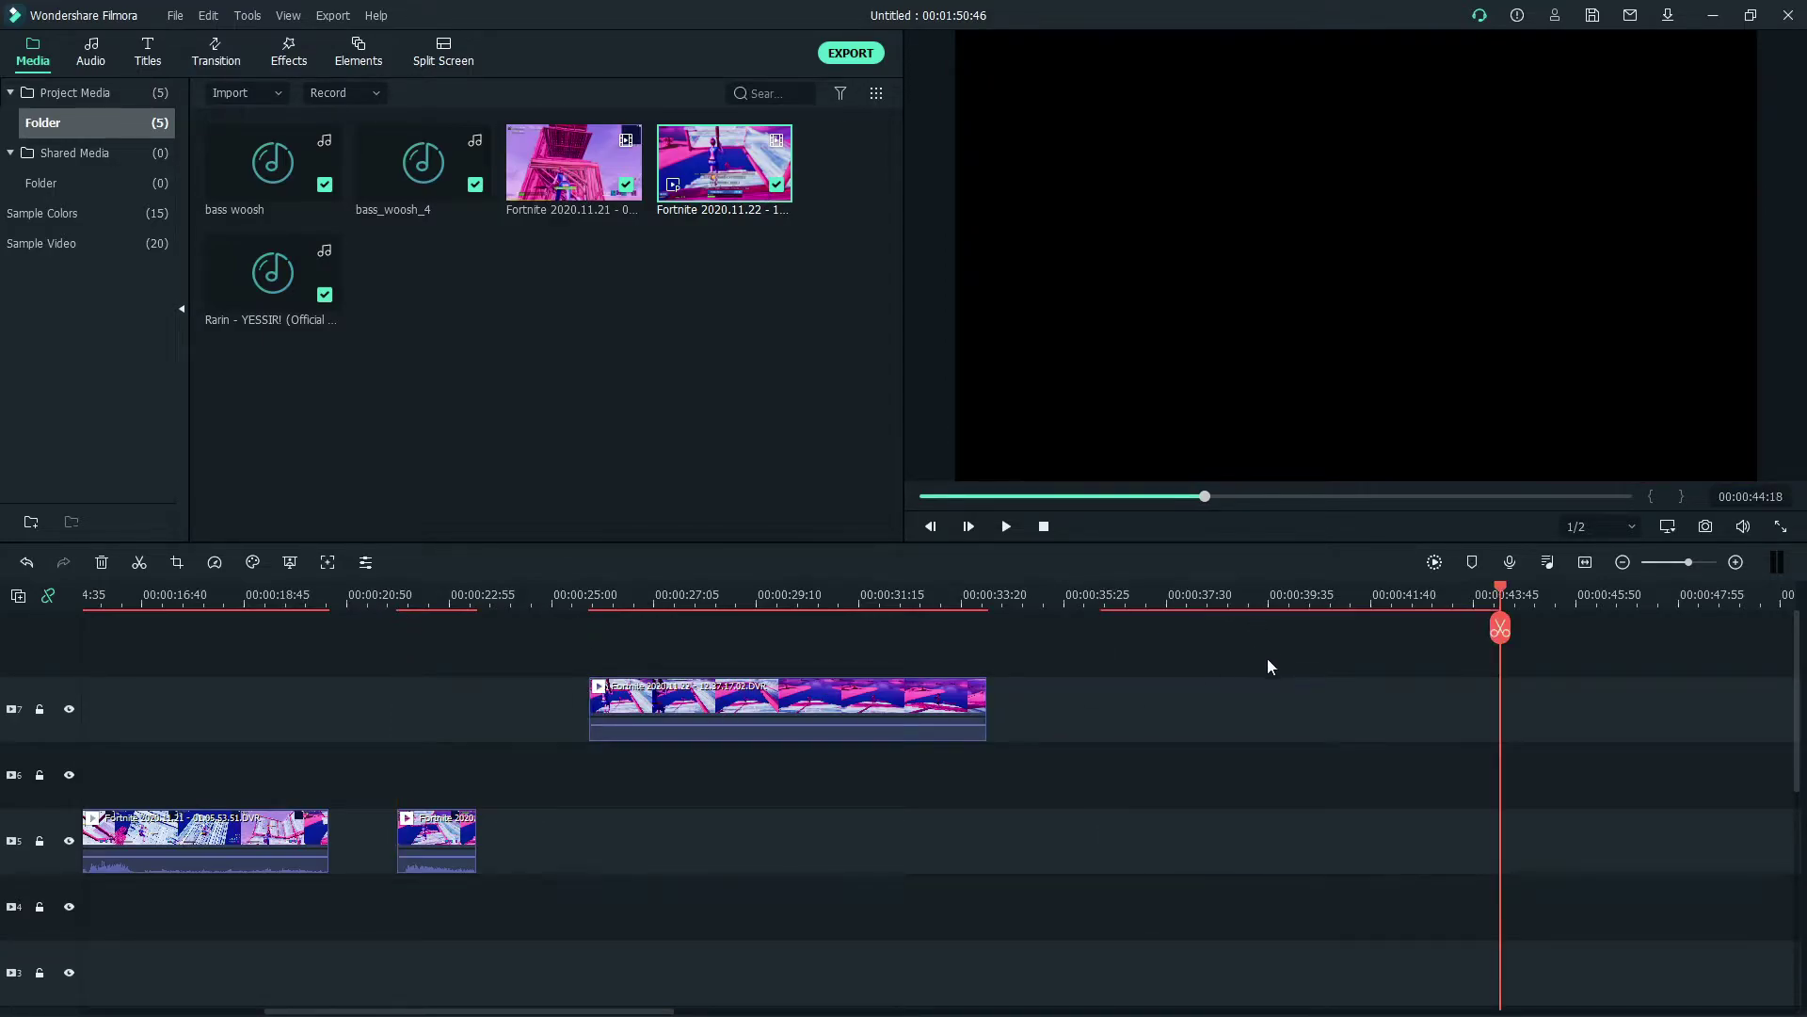
scroll(1082, 676, down, 5)
drag(1210, 902, 1199, 682)
double_click(1185, 811)
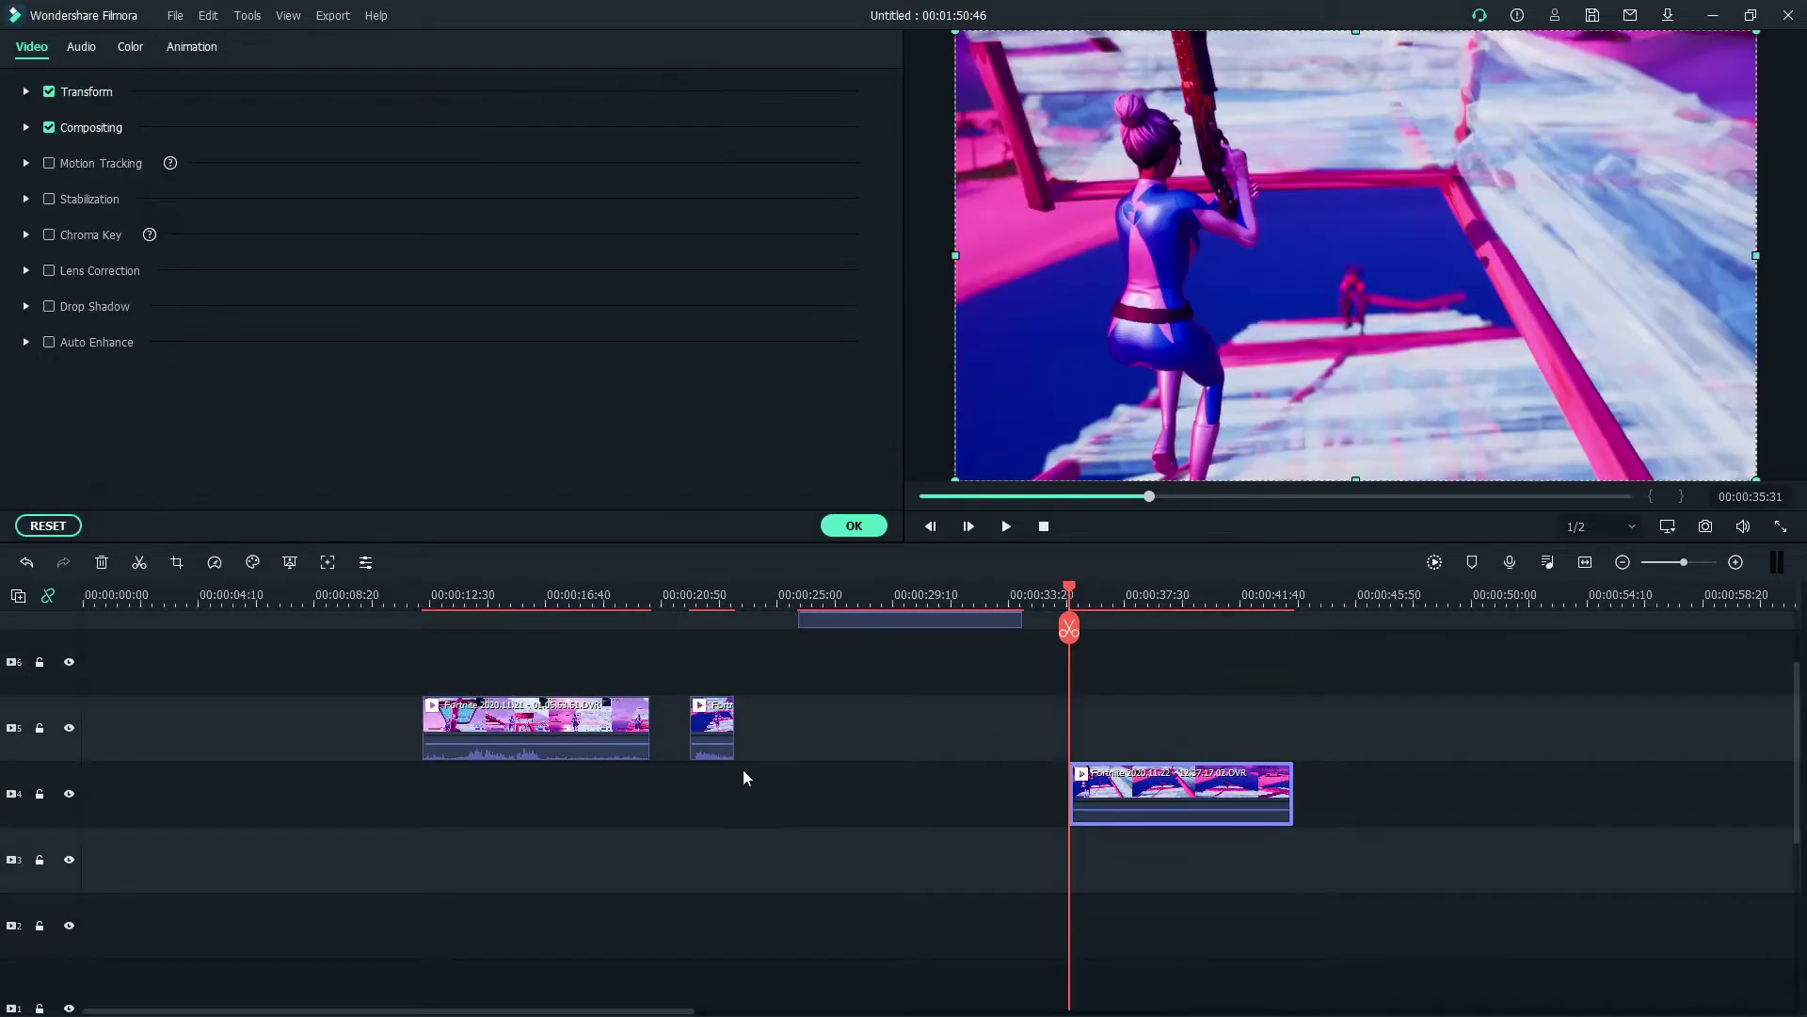
drag(716, 629, 715, 631)
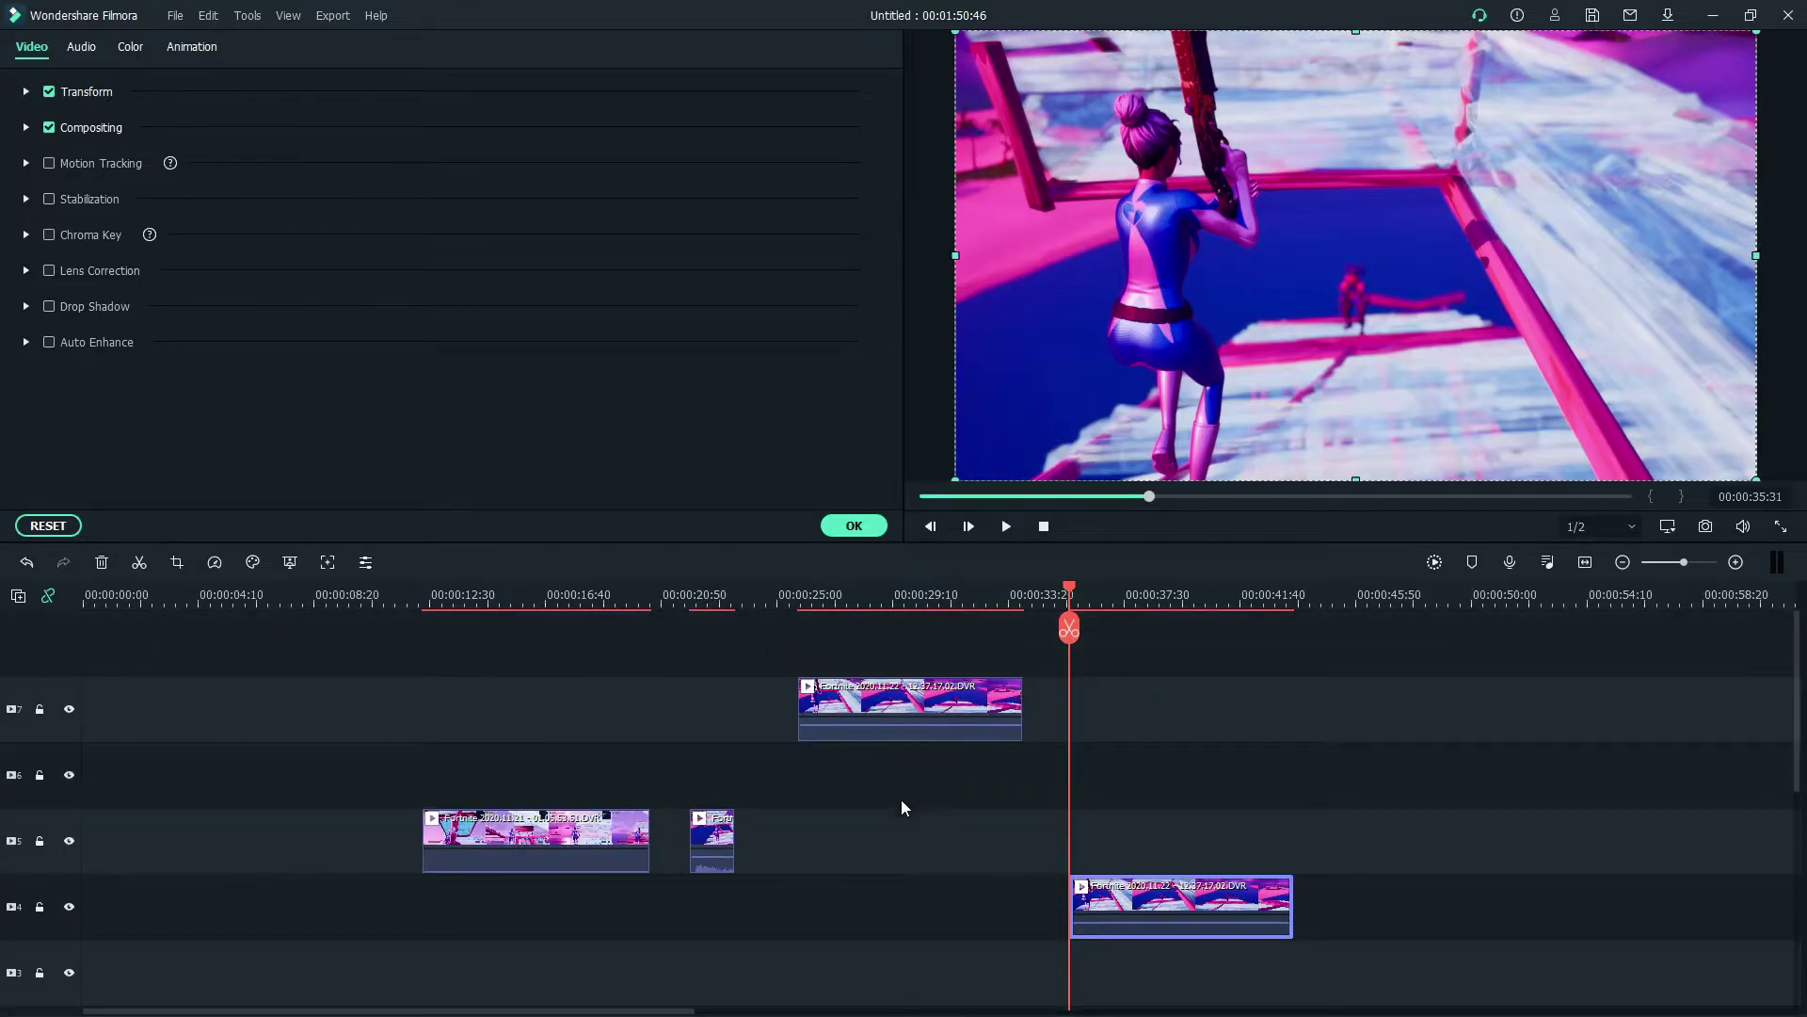
drag(1149, 920, 1243, 1012)
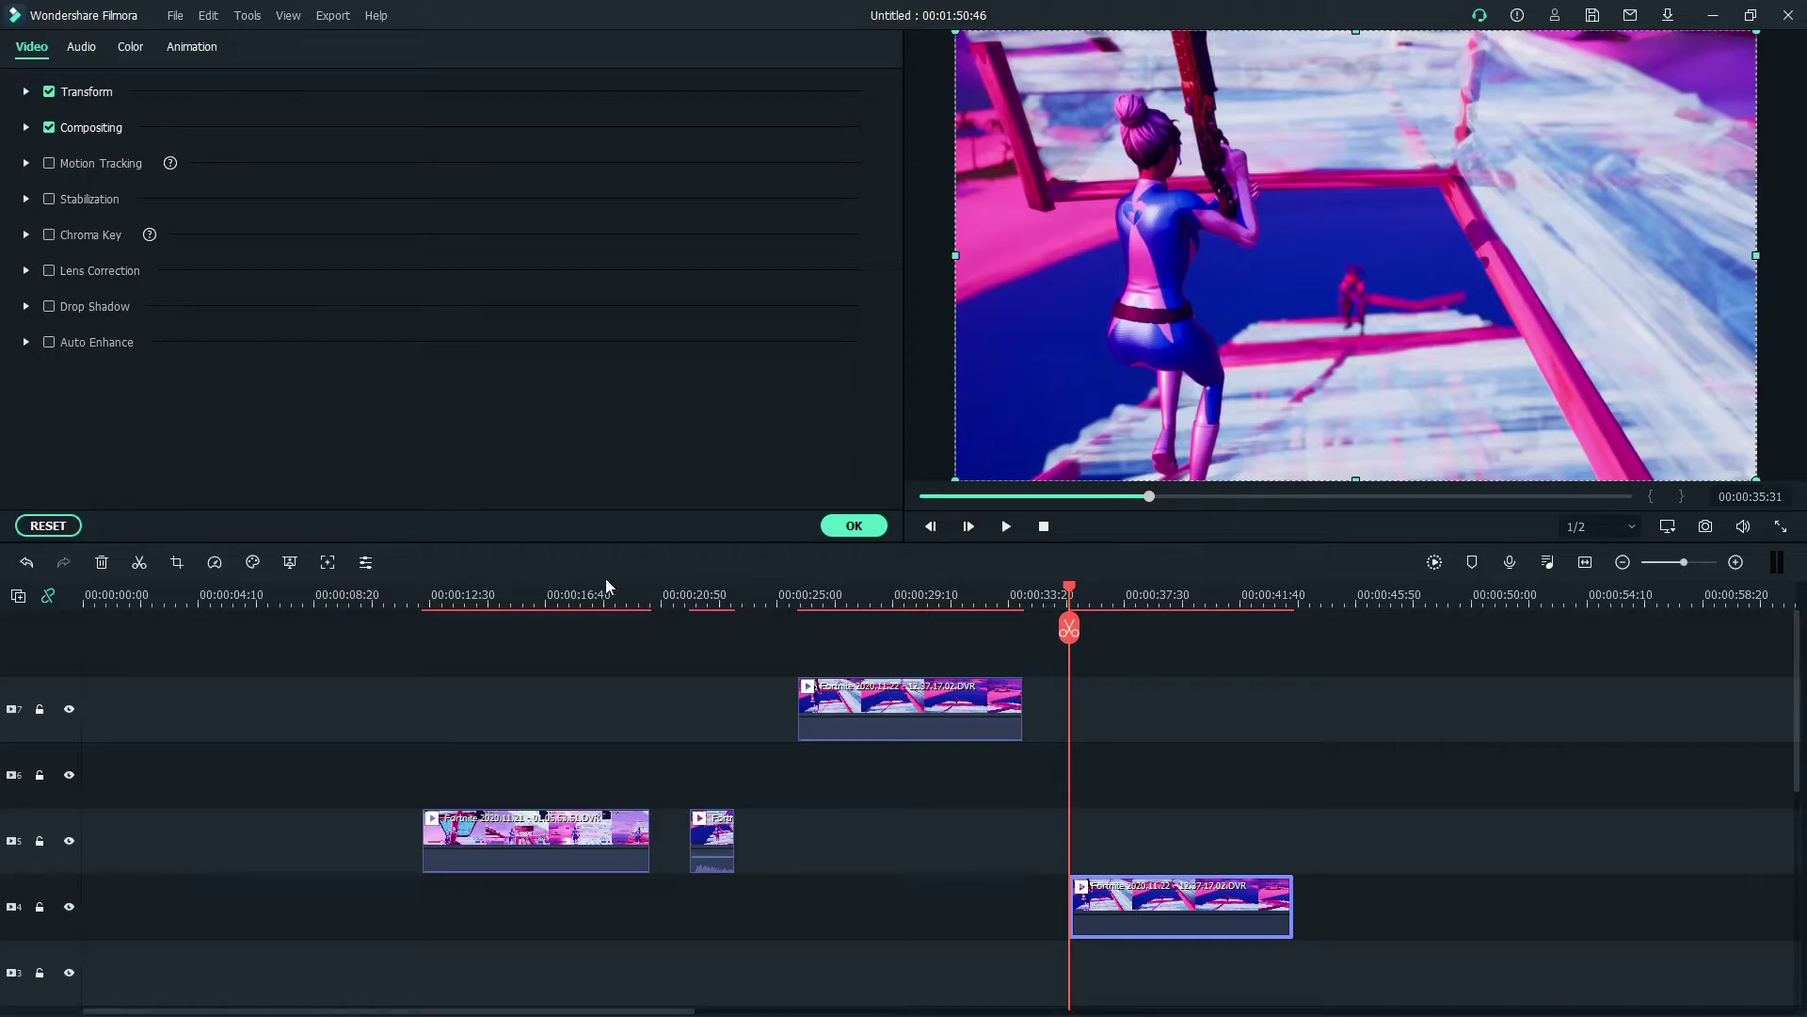
Step: Compare the gameplay frame at 00:00:22:17 with the replay frame at 00:00:29:33, and move the track 4 copy about 2.5 seconds later
click(703, 597)
key(ctrl+equal)
scroll(708, 739, down, 2)
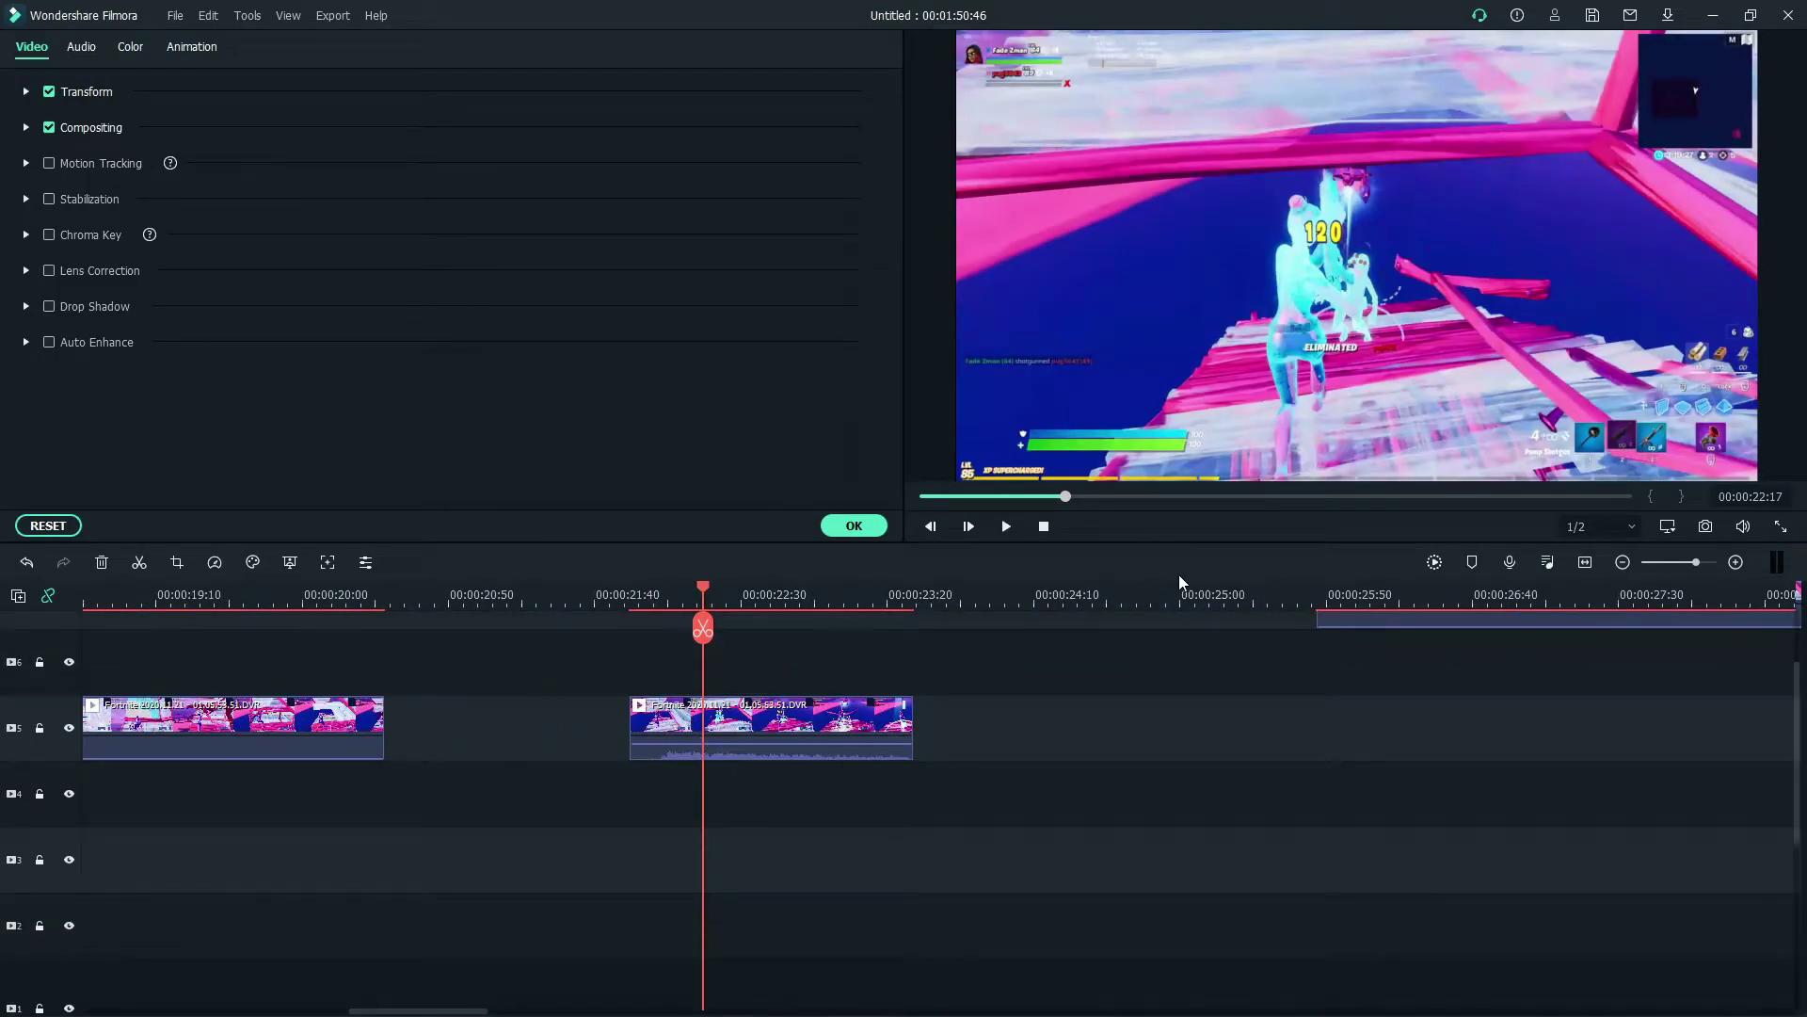
key(ctrl+minus)
key(ctrl+minus)
key(ctrl+minus)
scroll(865, 753, up, 2)
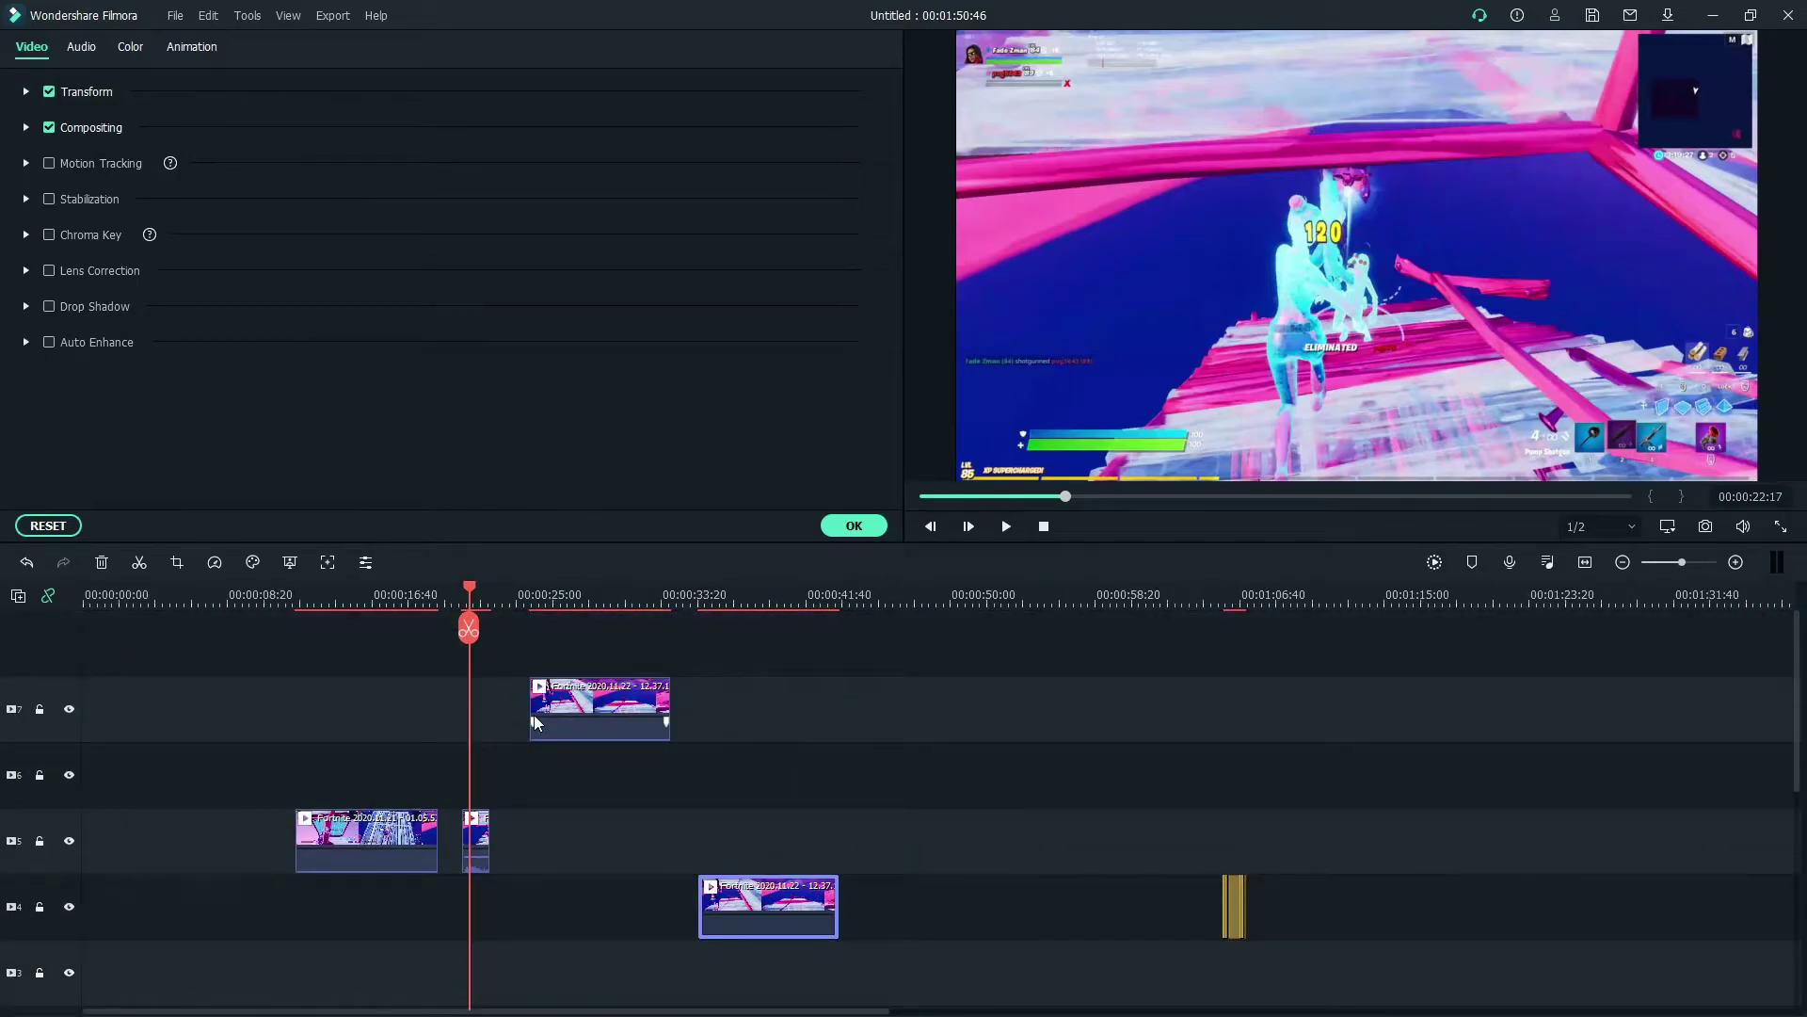
click(596, 590)
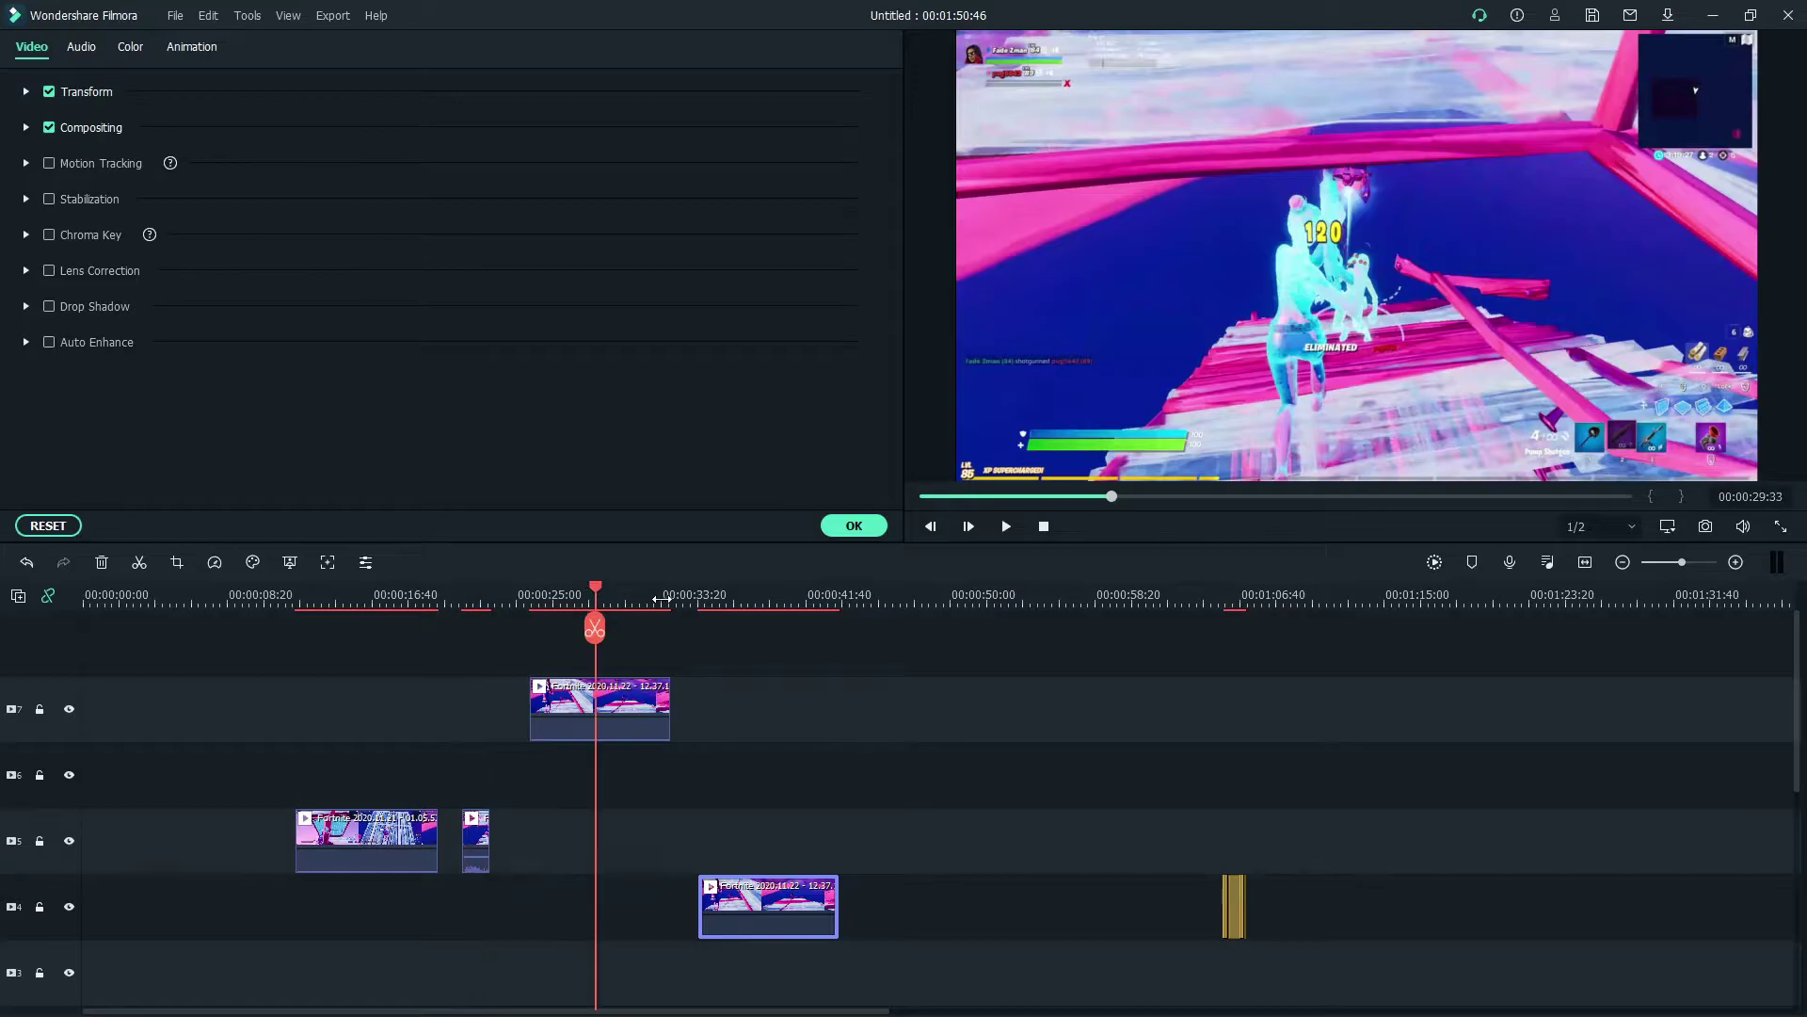
key(ctrl+equal)
key(ctrl+equal)
key(ctrl+equal)
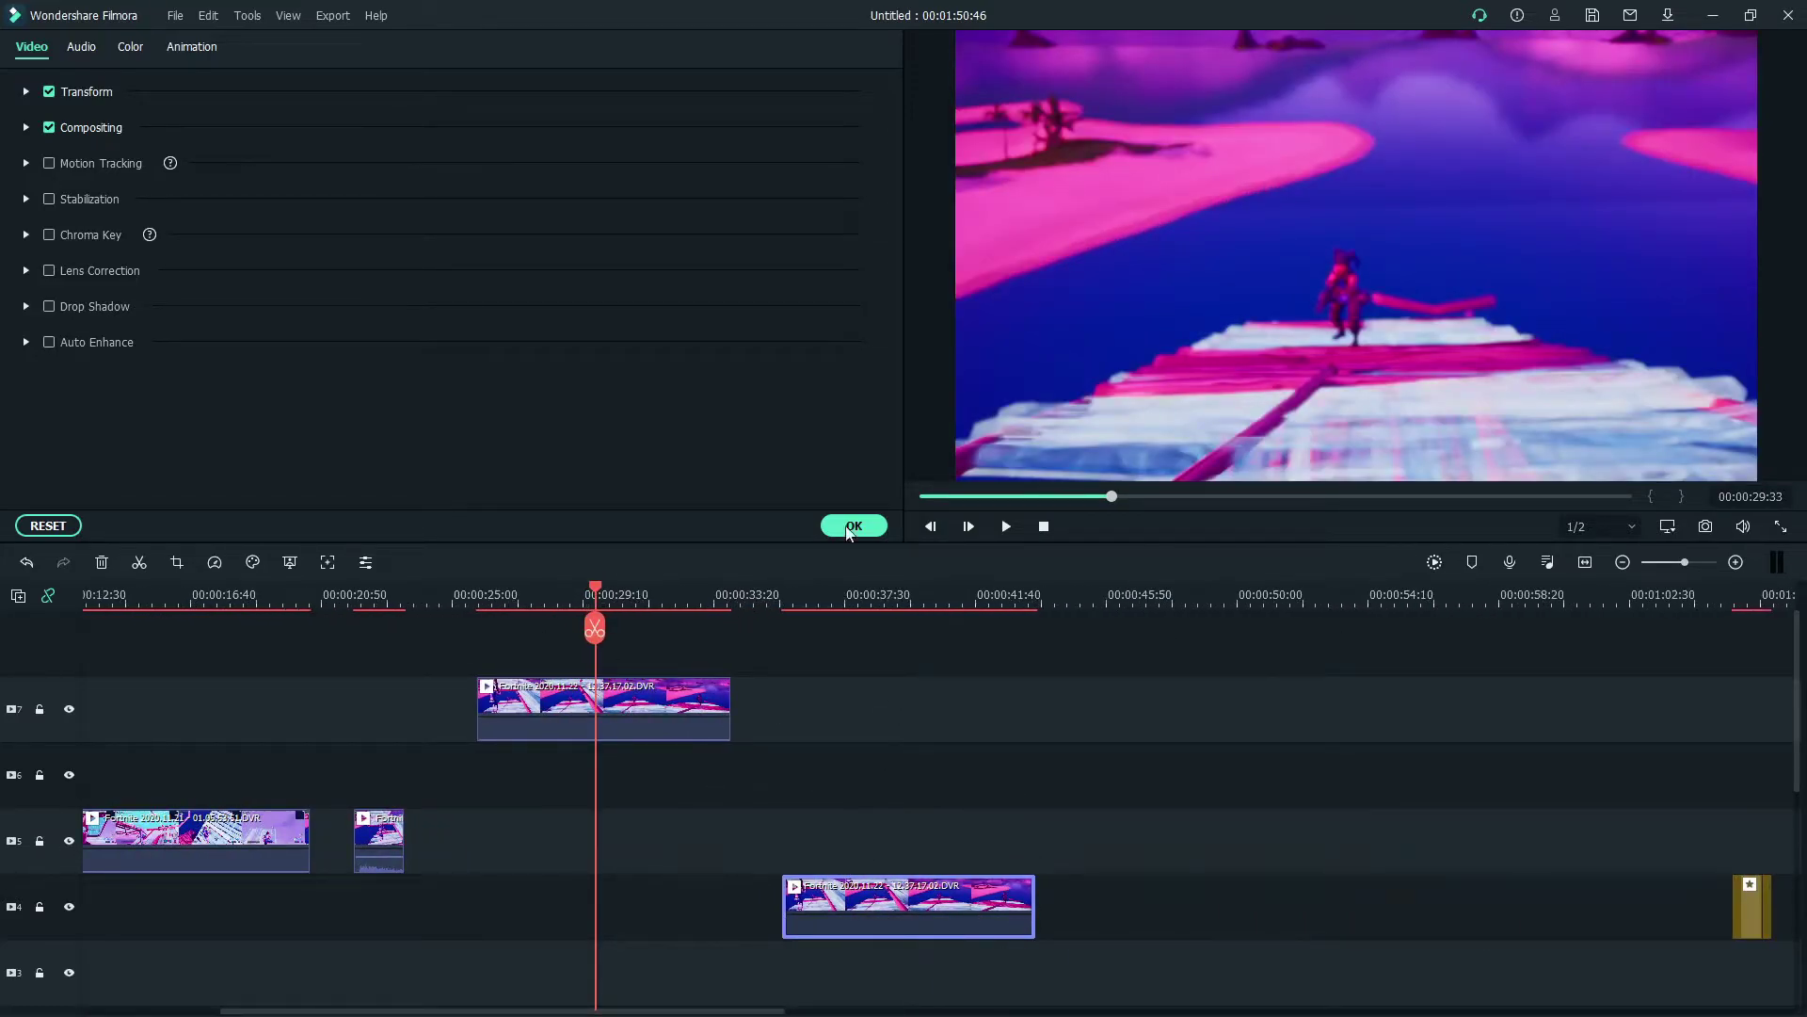
drag(986, 899, 1063, 899)
Step: Set the track 7 replay clip's speed to Fast 20x and move it to track 6, directly after the first gameplay part
click(544, 599)
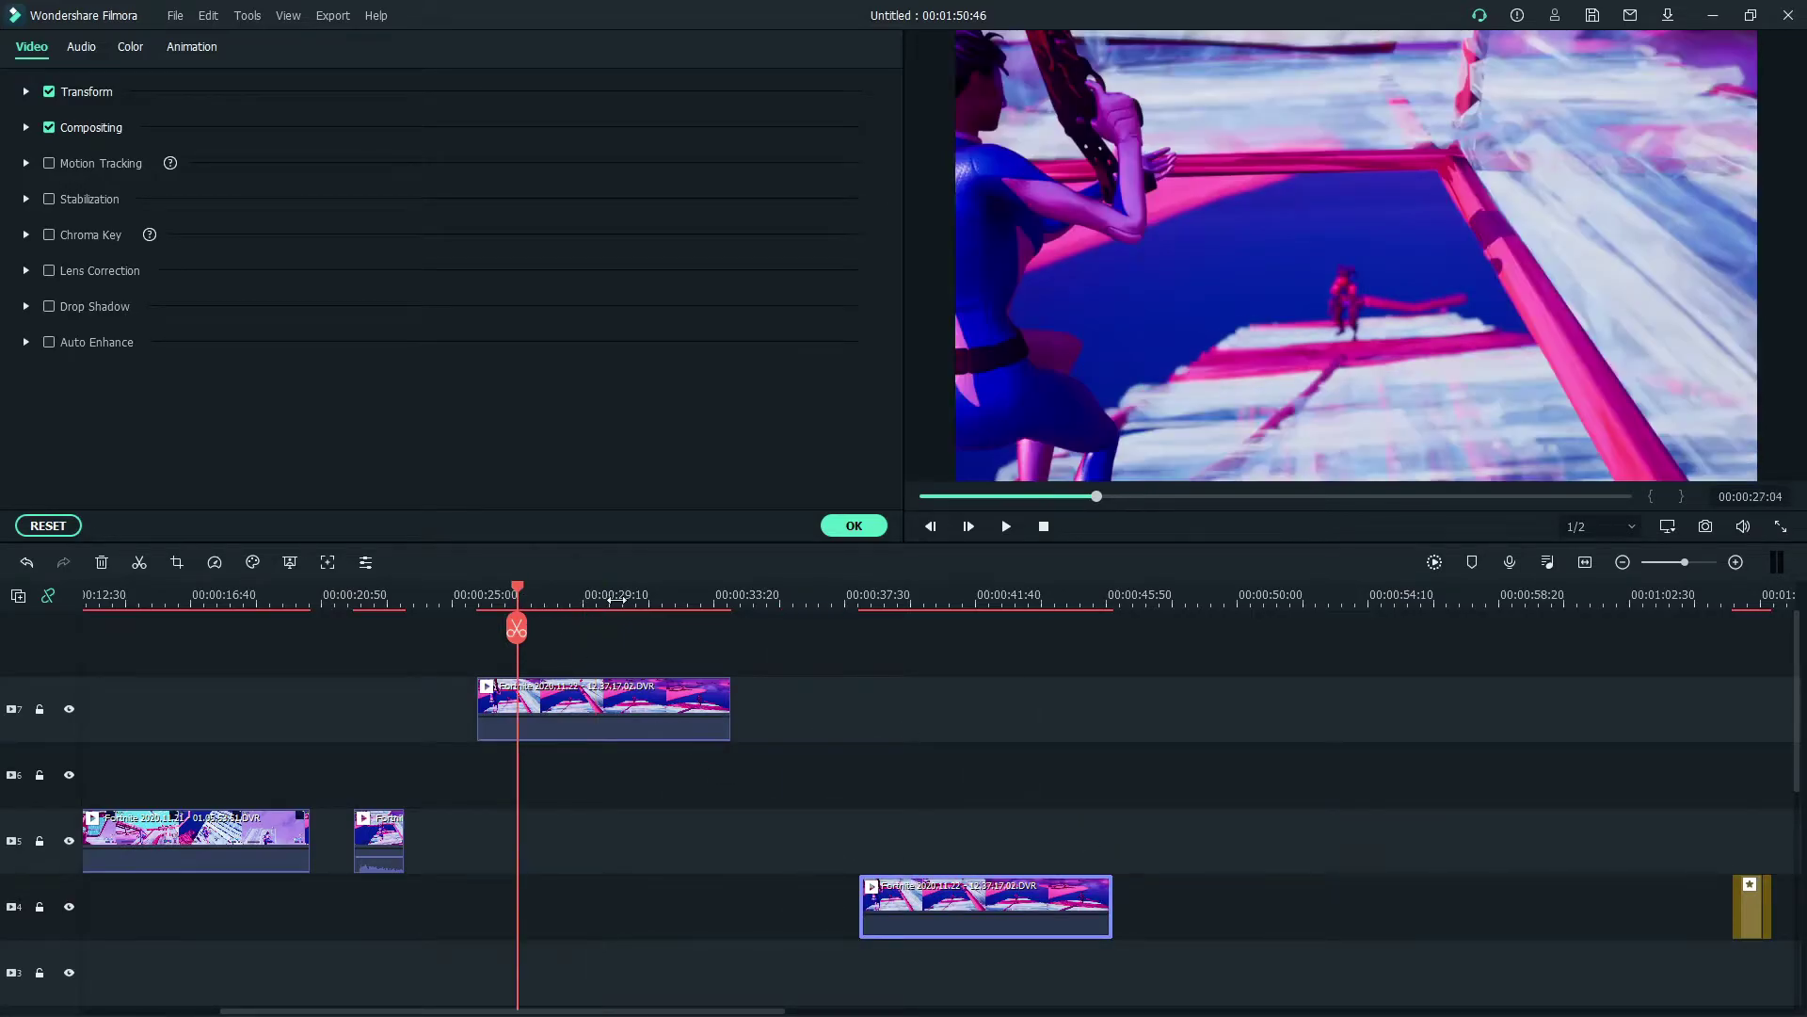
key(ctrl+equal)
click(222, 565)
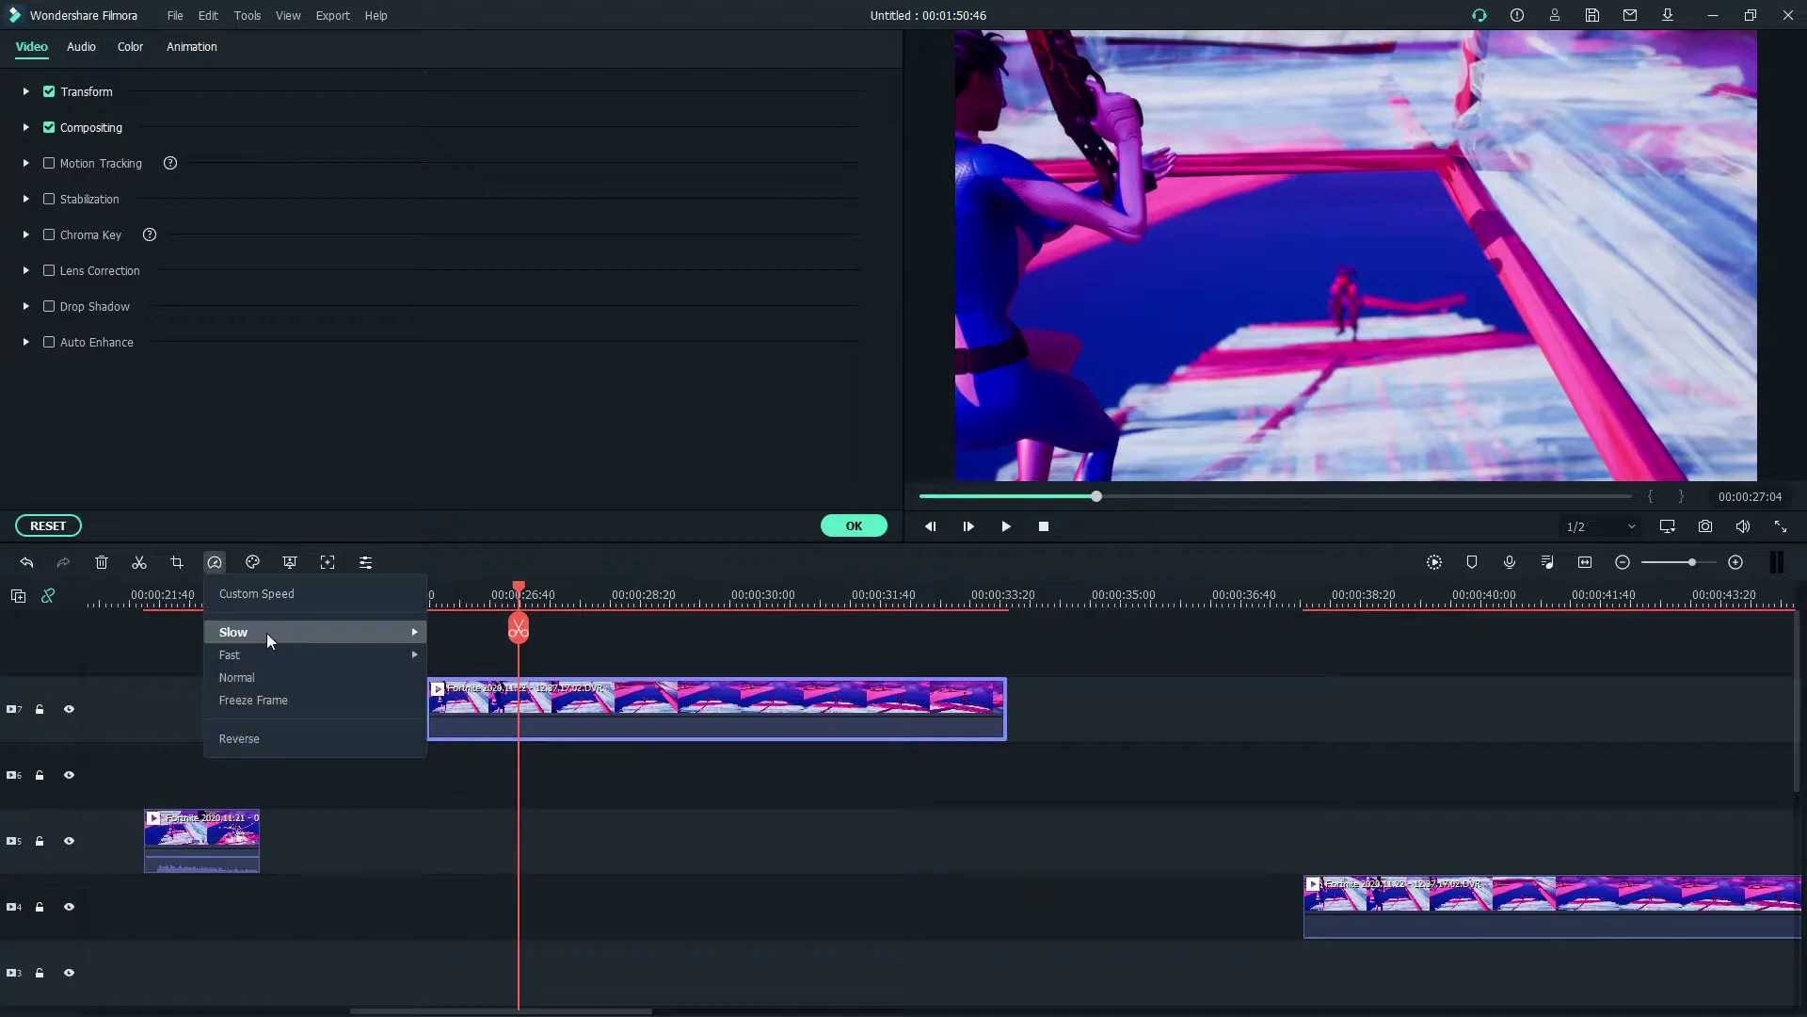
mouse_move(274, 654)
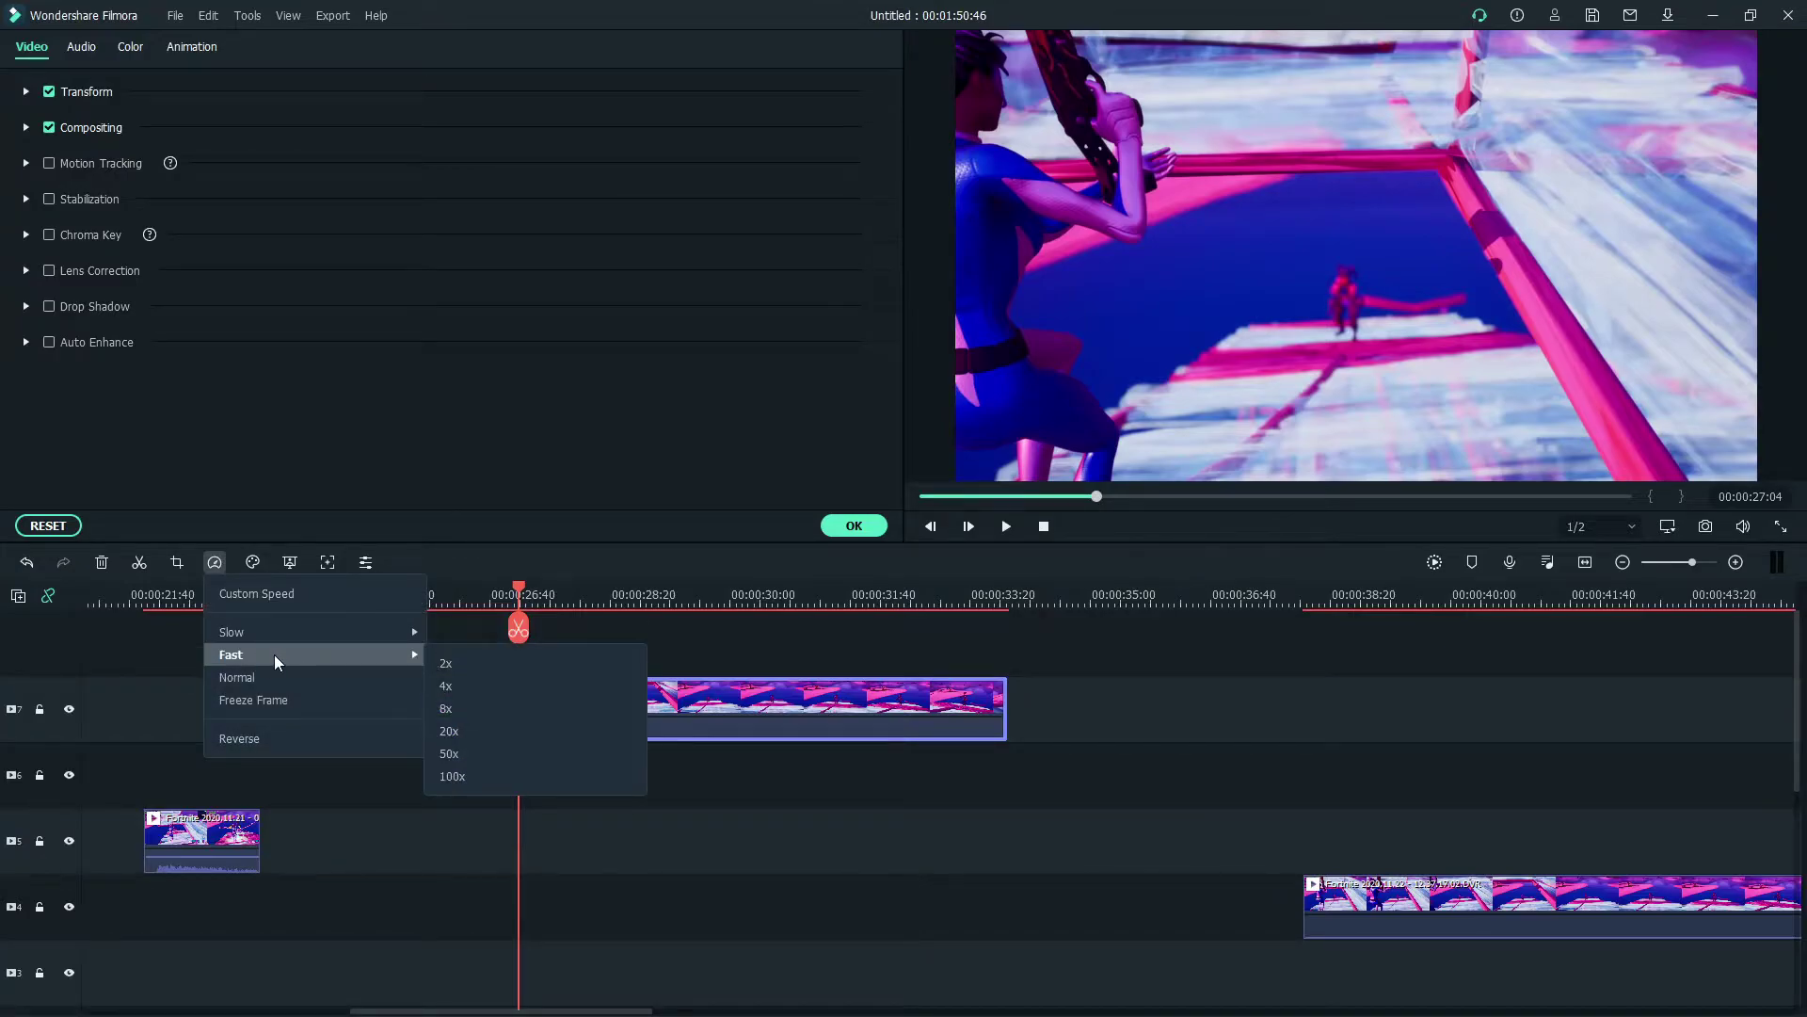
click(466, 727)
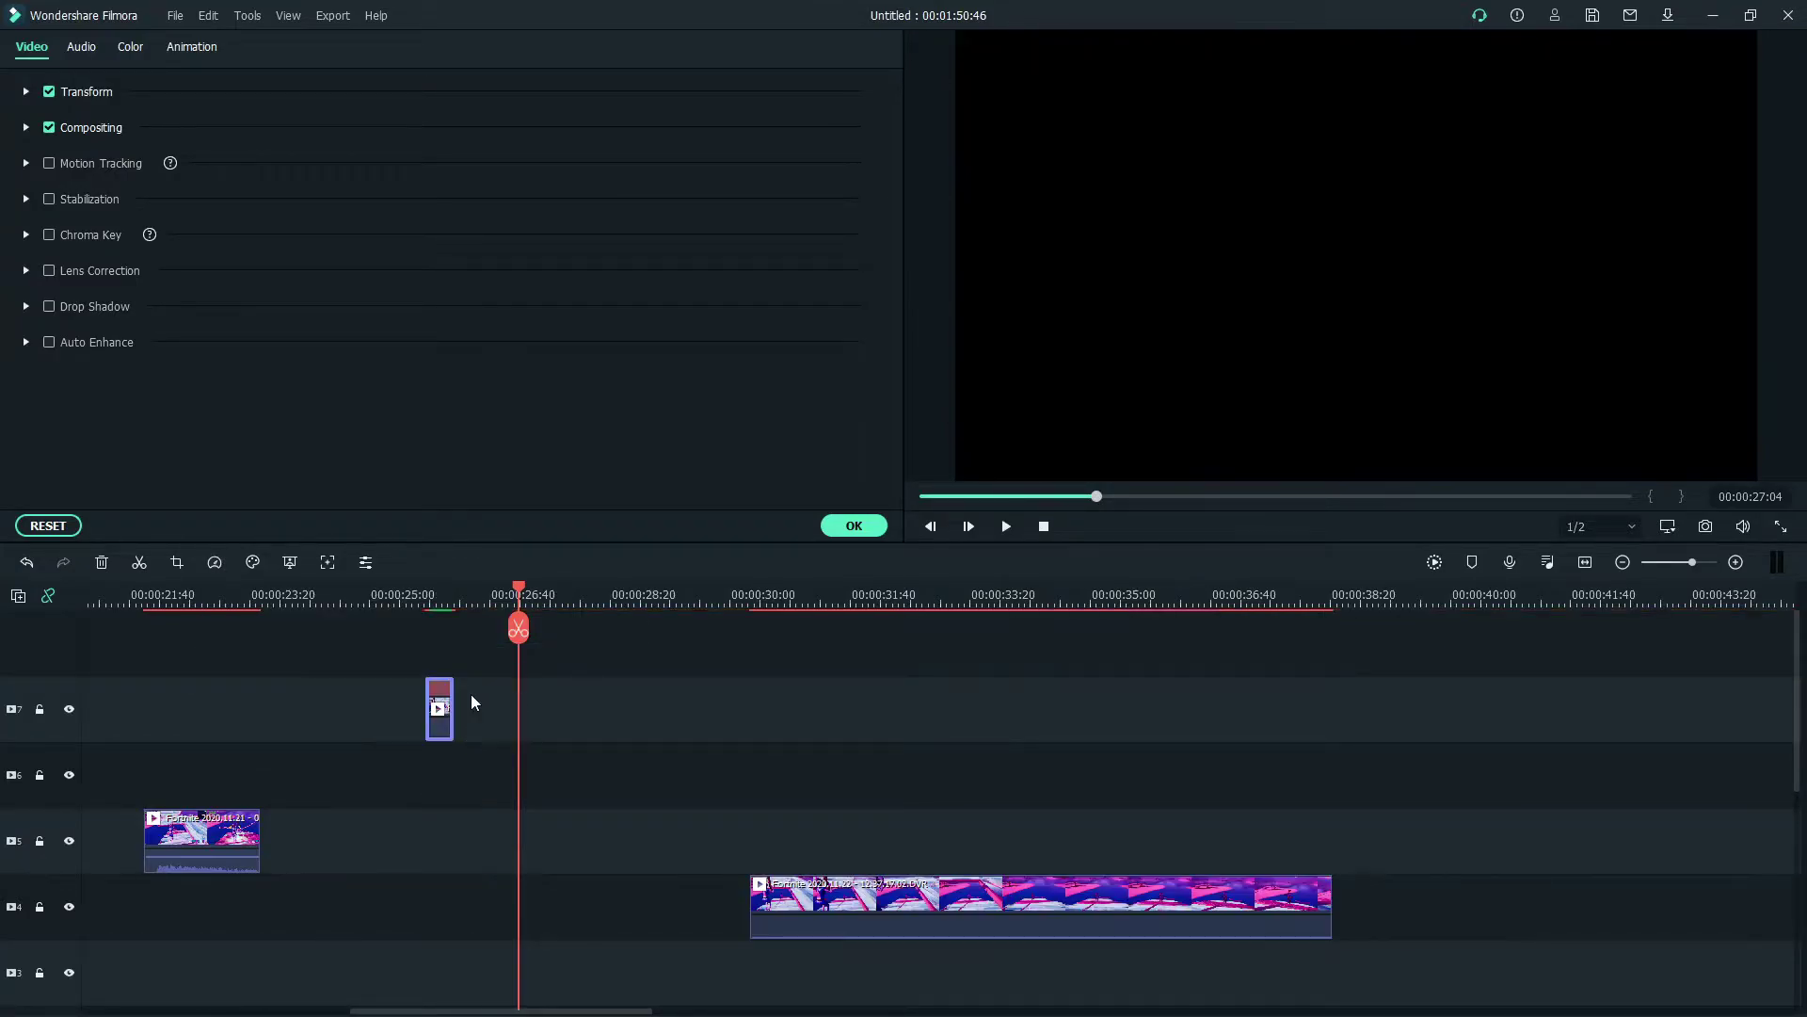
click(412, 595)
drag(342, 708, 325, 767)
Step: Split the 20x replay clip at 00:00:20:44
click(381, 597)
click(307, 601)
key(ctrl+equal)
key(ctrl+equal)
key(Right)
key(Right)
key(Right)
key(Right)
key(Right)
key(Right)
key(Right)
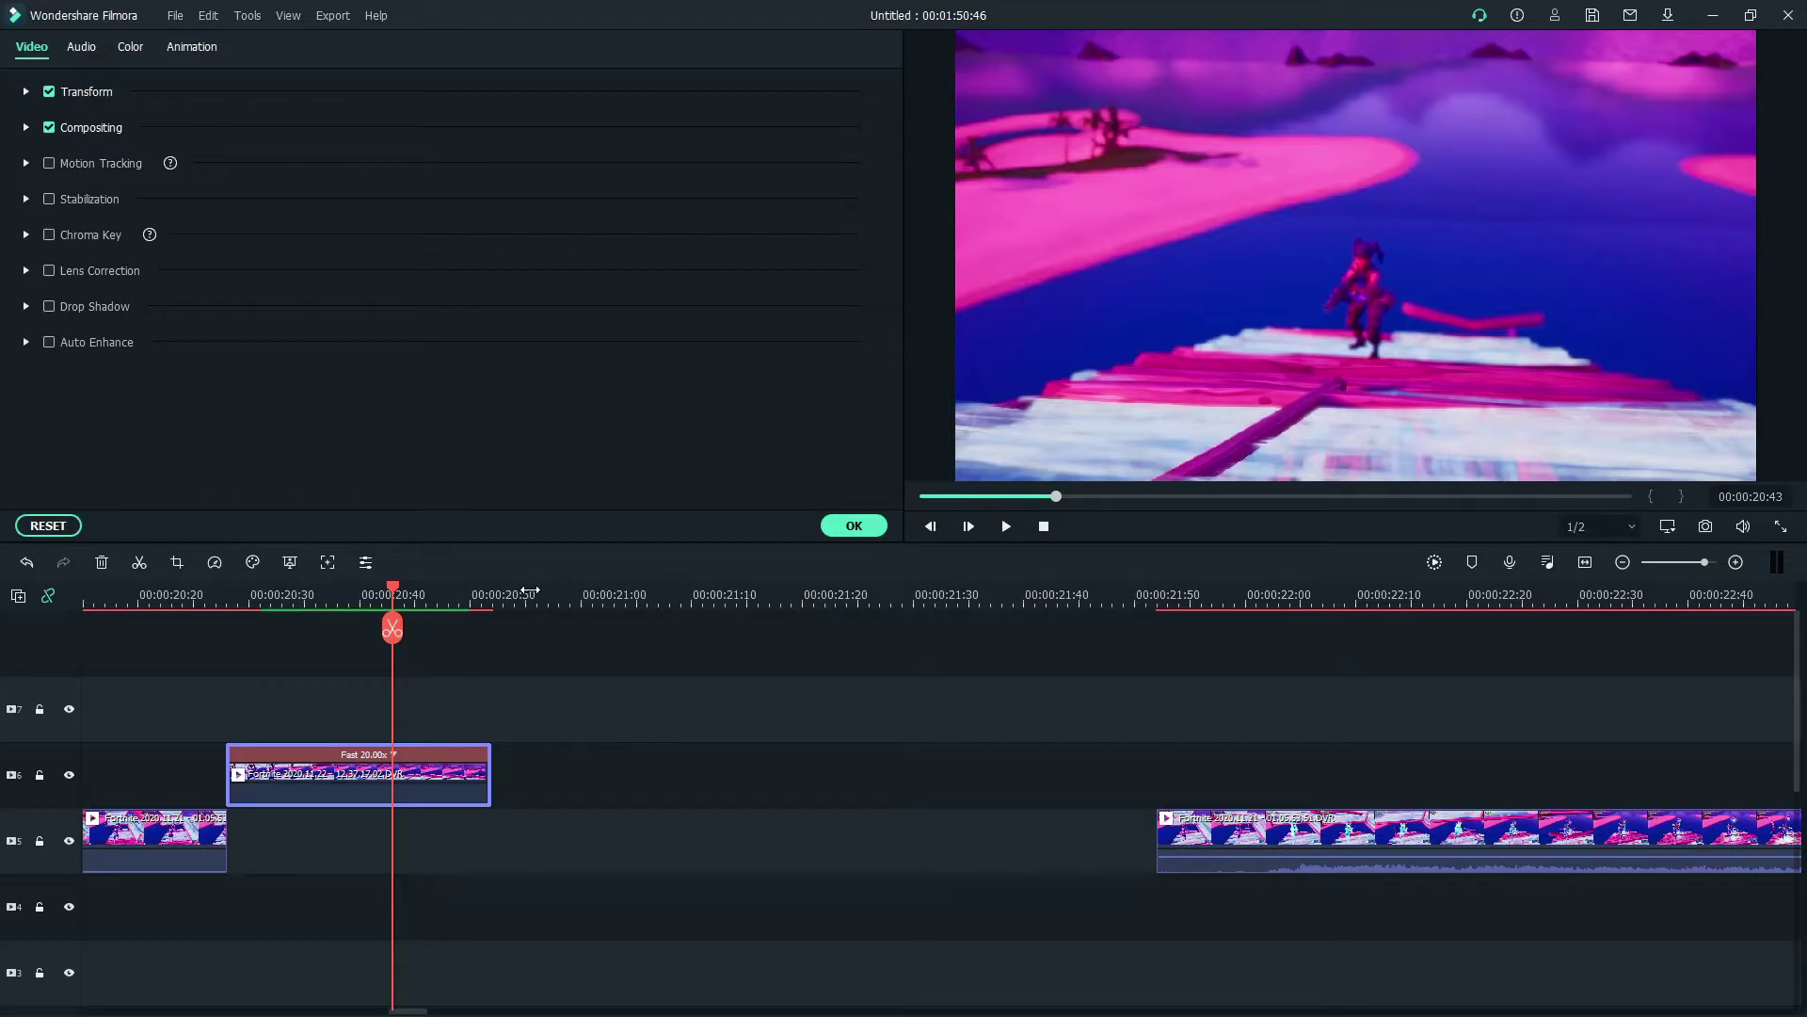
key(ctrl+equal)
key(Right)
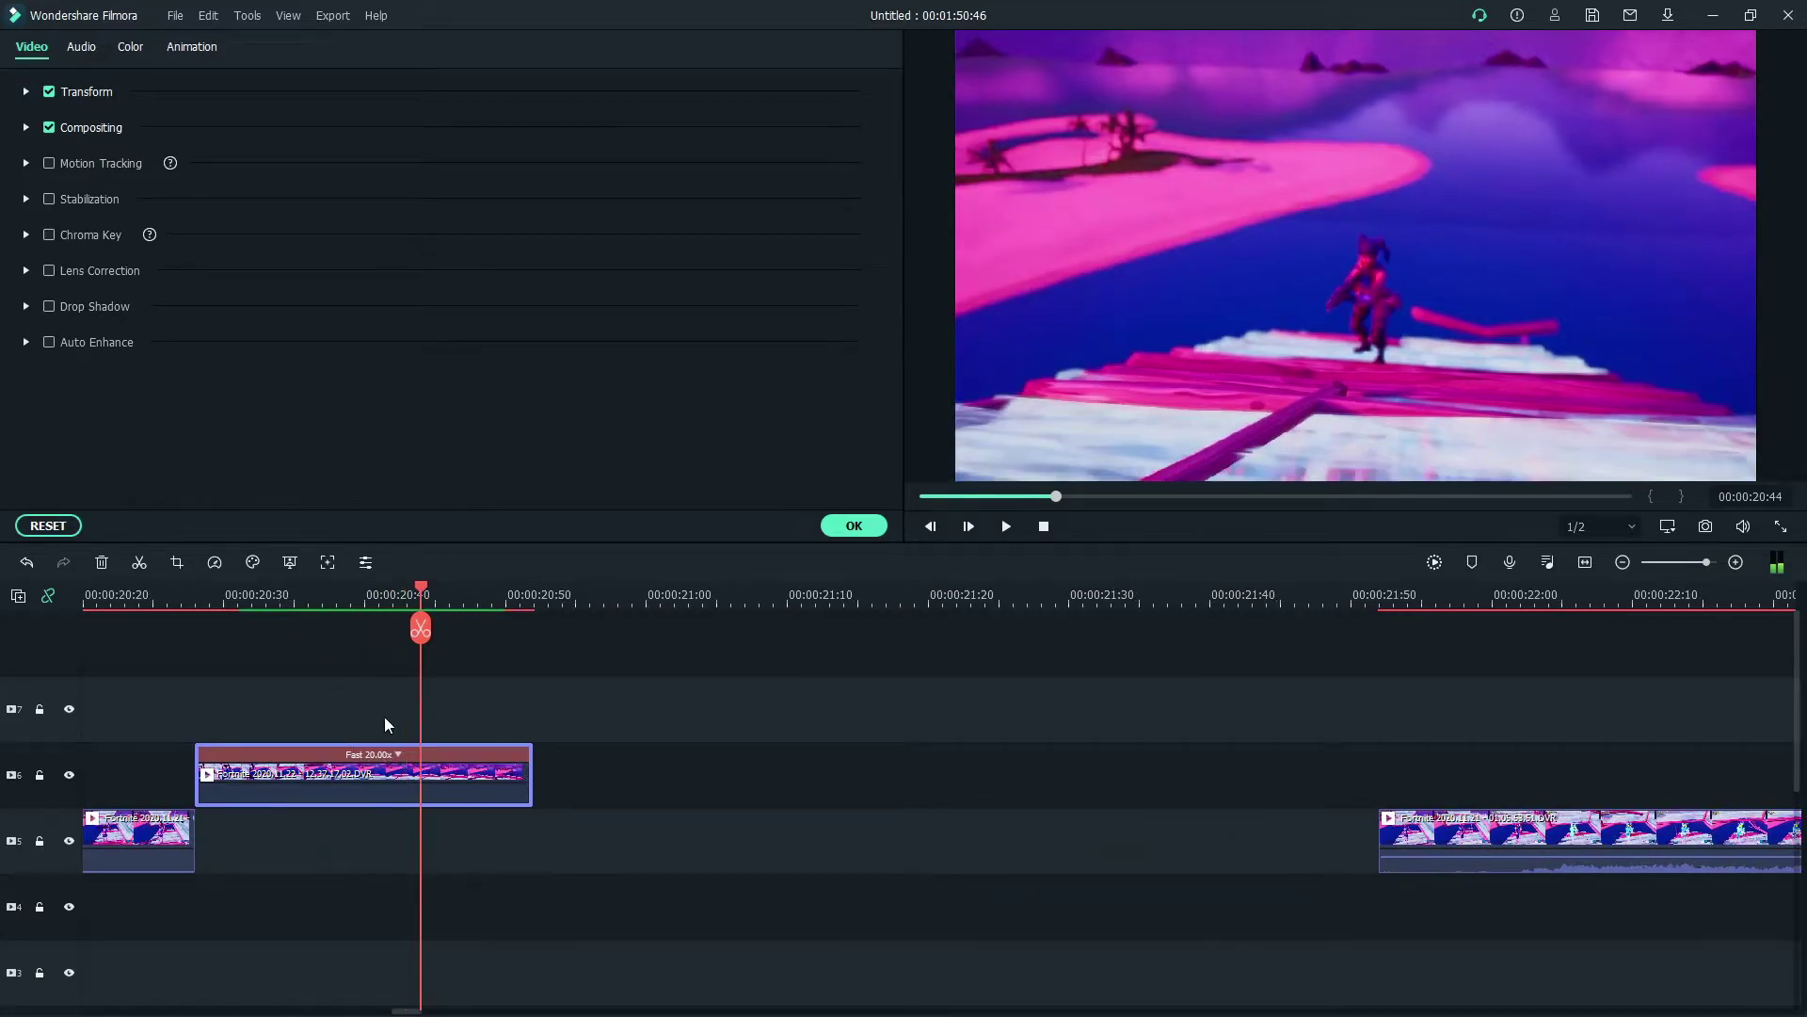
key(Left)
key(Right)
click(139, 562)
Step: Set the second part of the split replay clip to Fast 4x
click(481, 753)
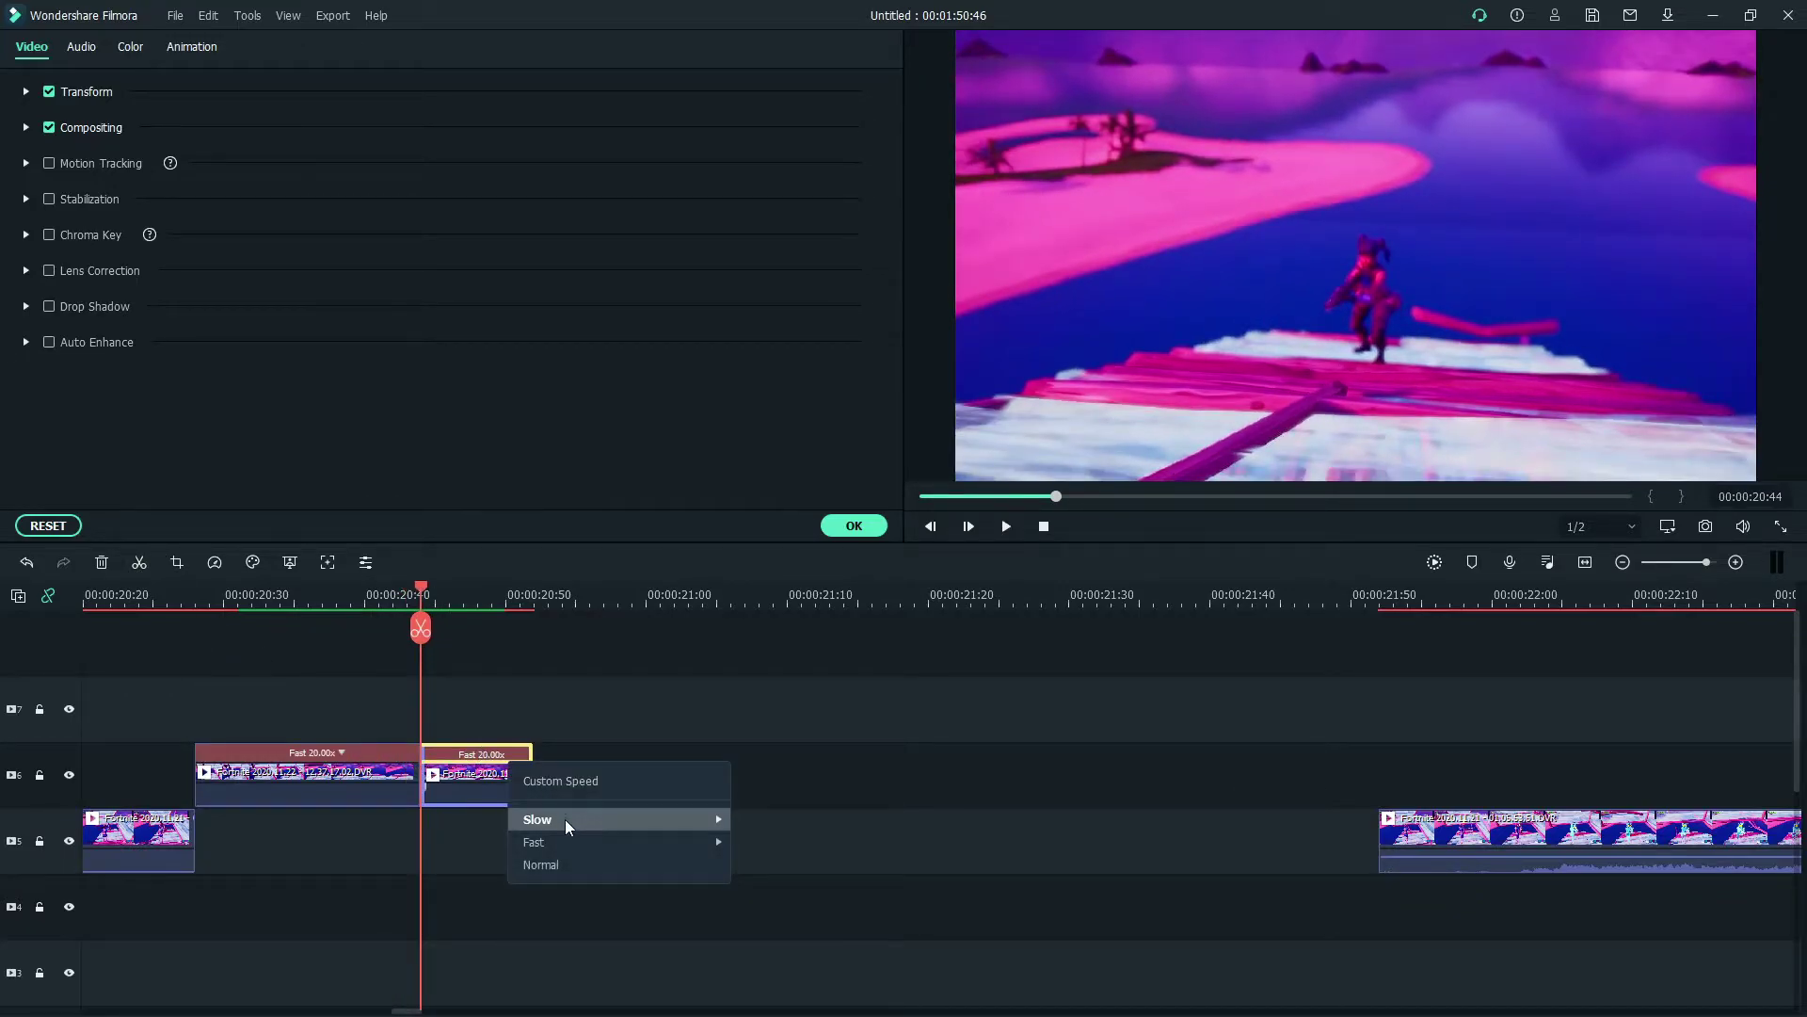
mouse_move(659, 851)
click(753, 874)
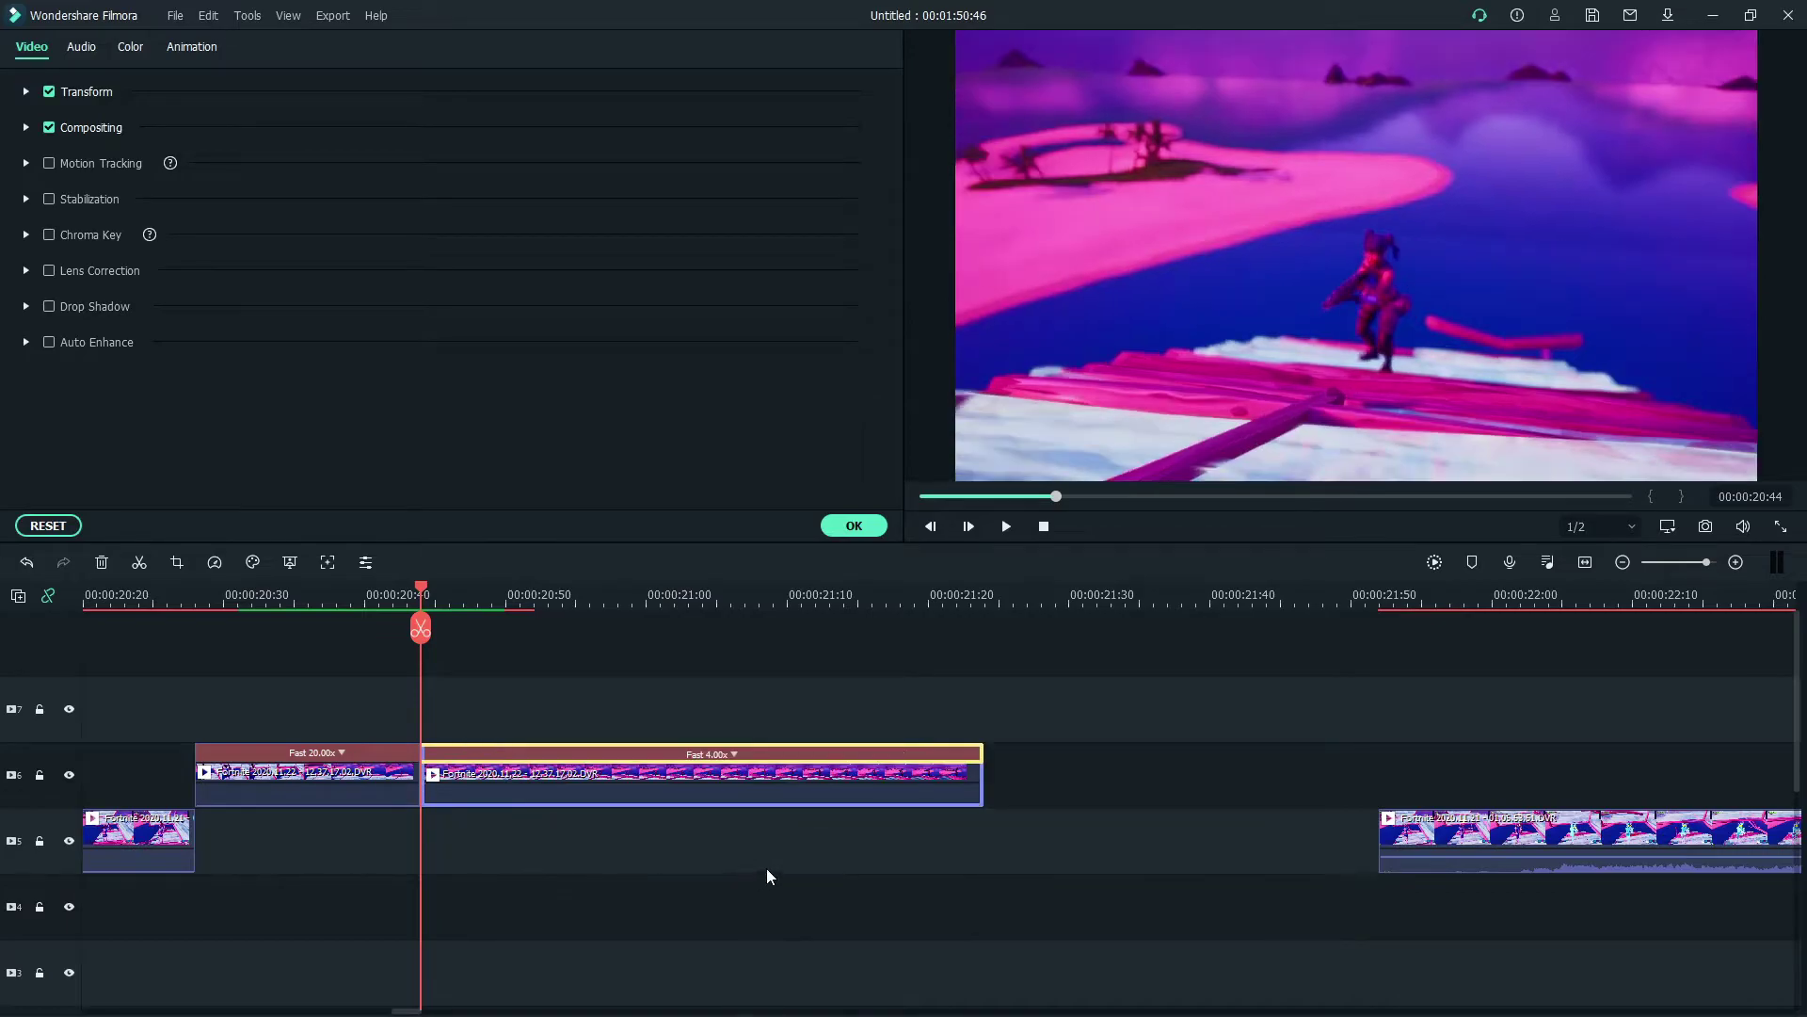
Step: Split the 4x replay part at 00:00:21:07 and set its remainder to Fast 2x
click(656, 598)
key(space)
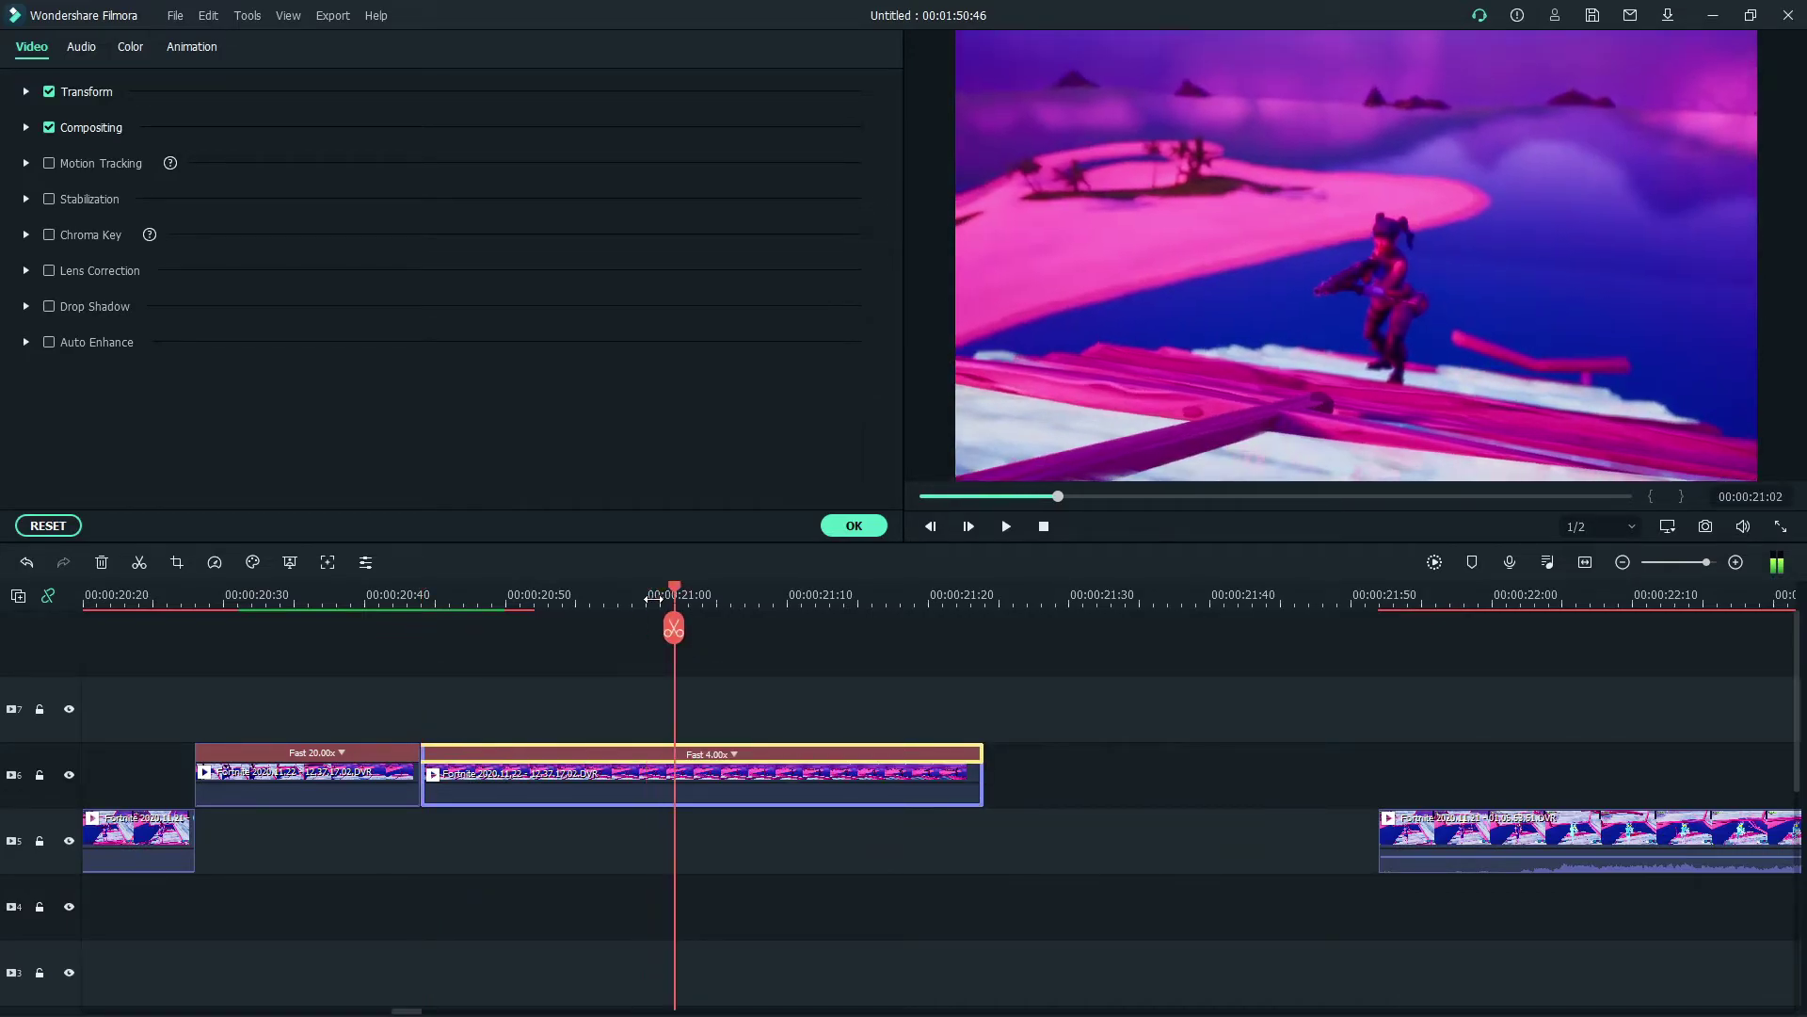
key(space)
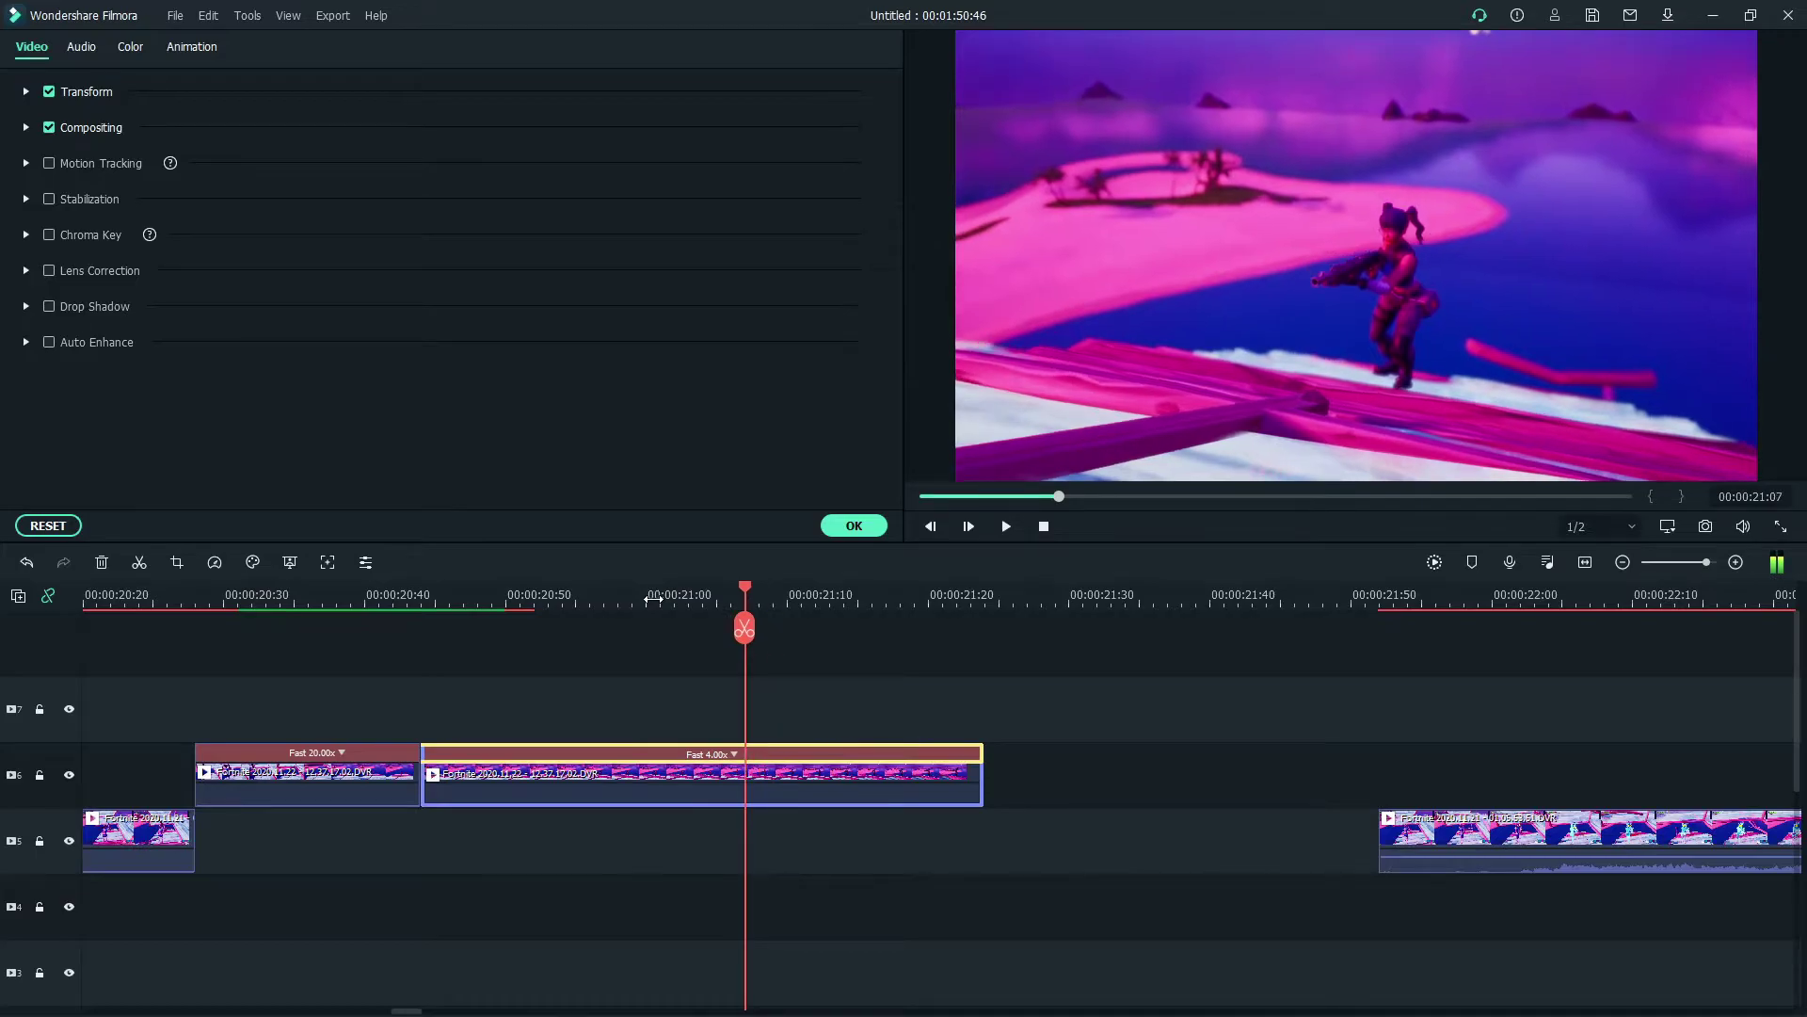
click(138, 564)
click(896, 754)
mouse_move(947, 844)
click(1153, 852)
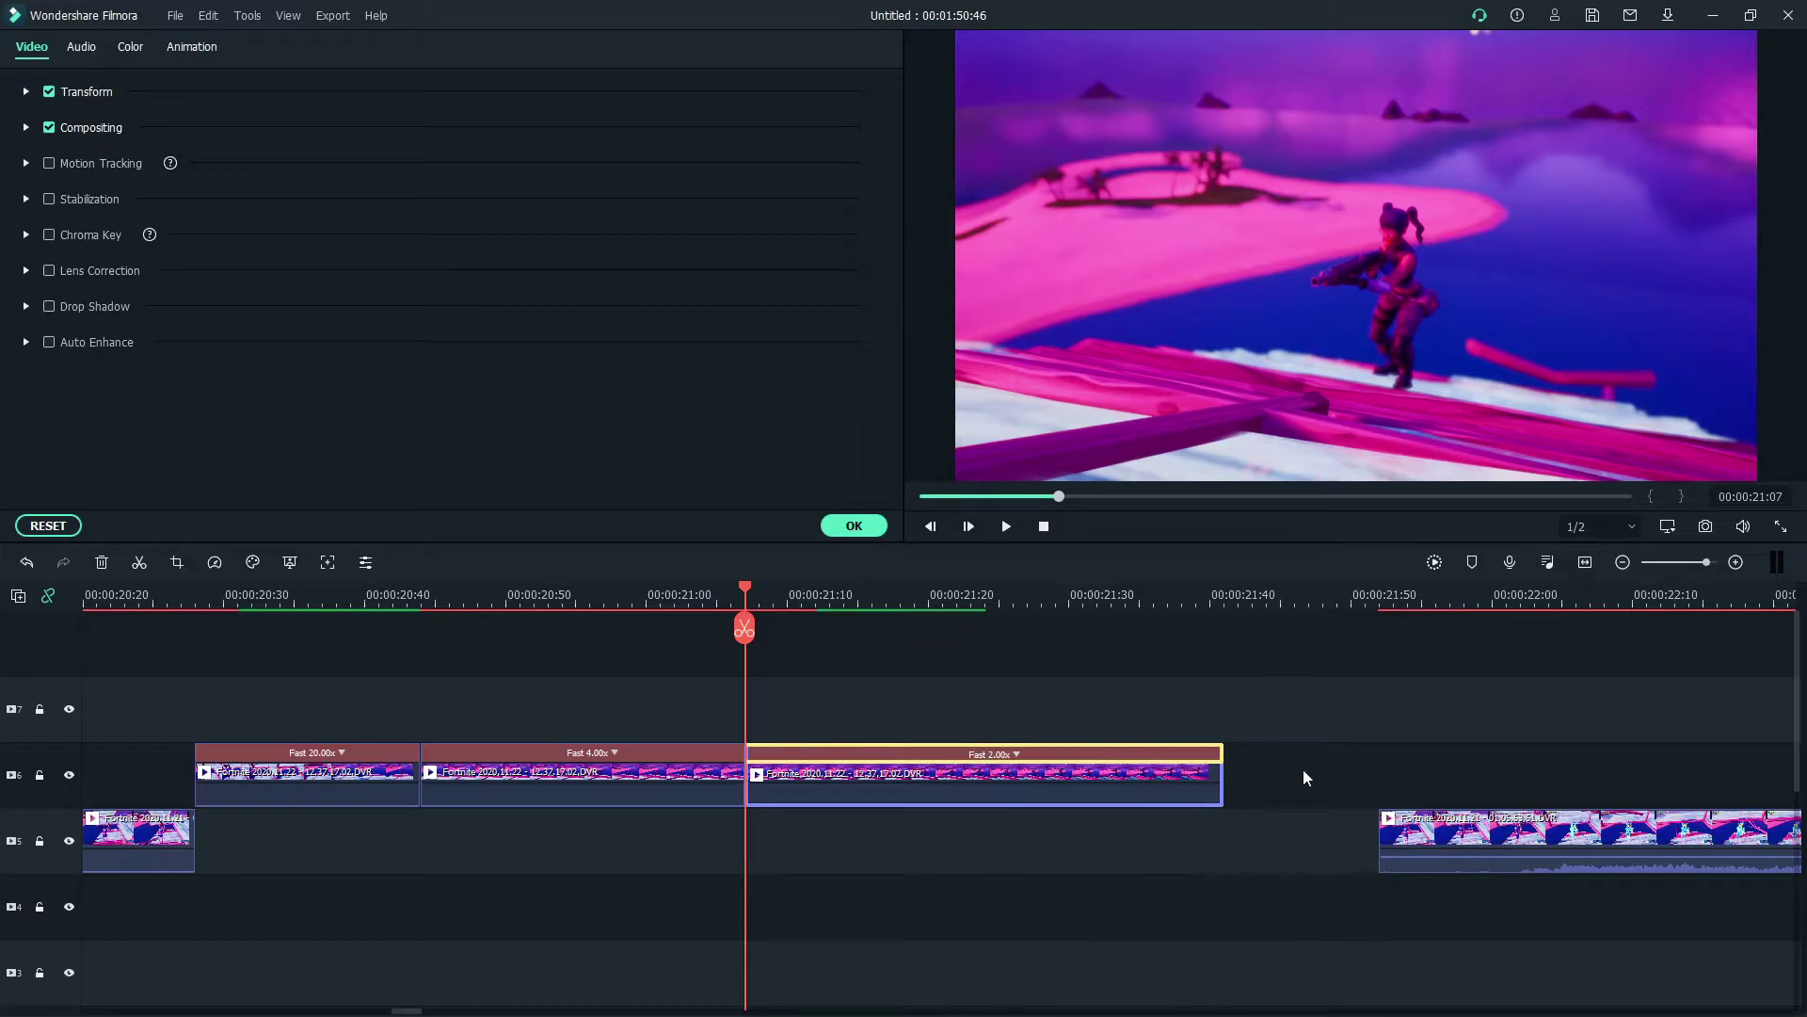
Step: Move the second replay copy to track 7 at about 24 seconds and set its speed to Fast 50x
scroll(1283, 596, down, 3)
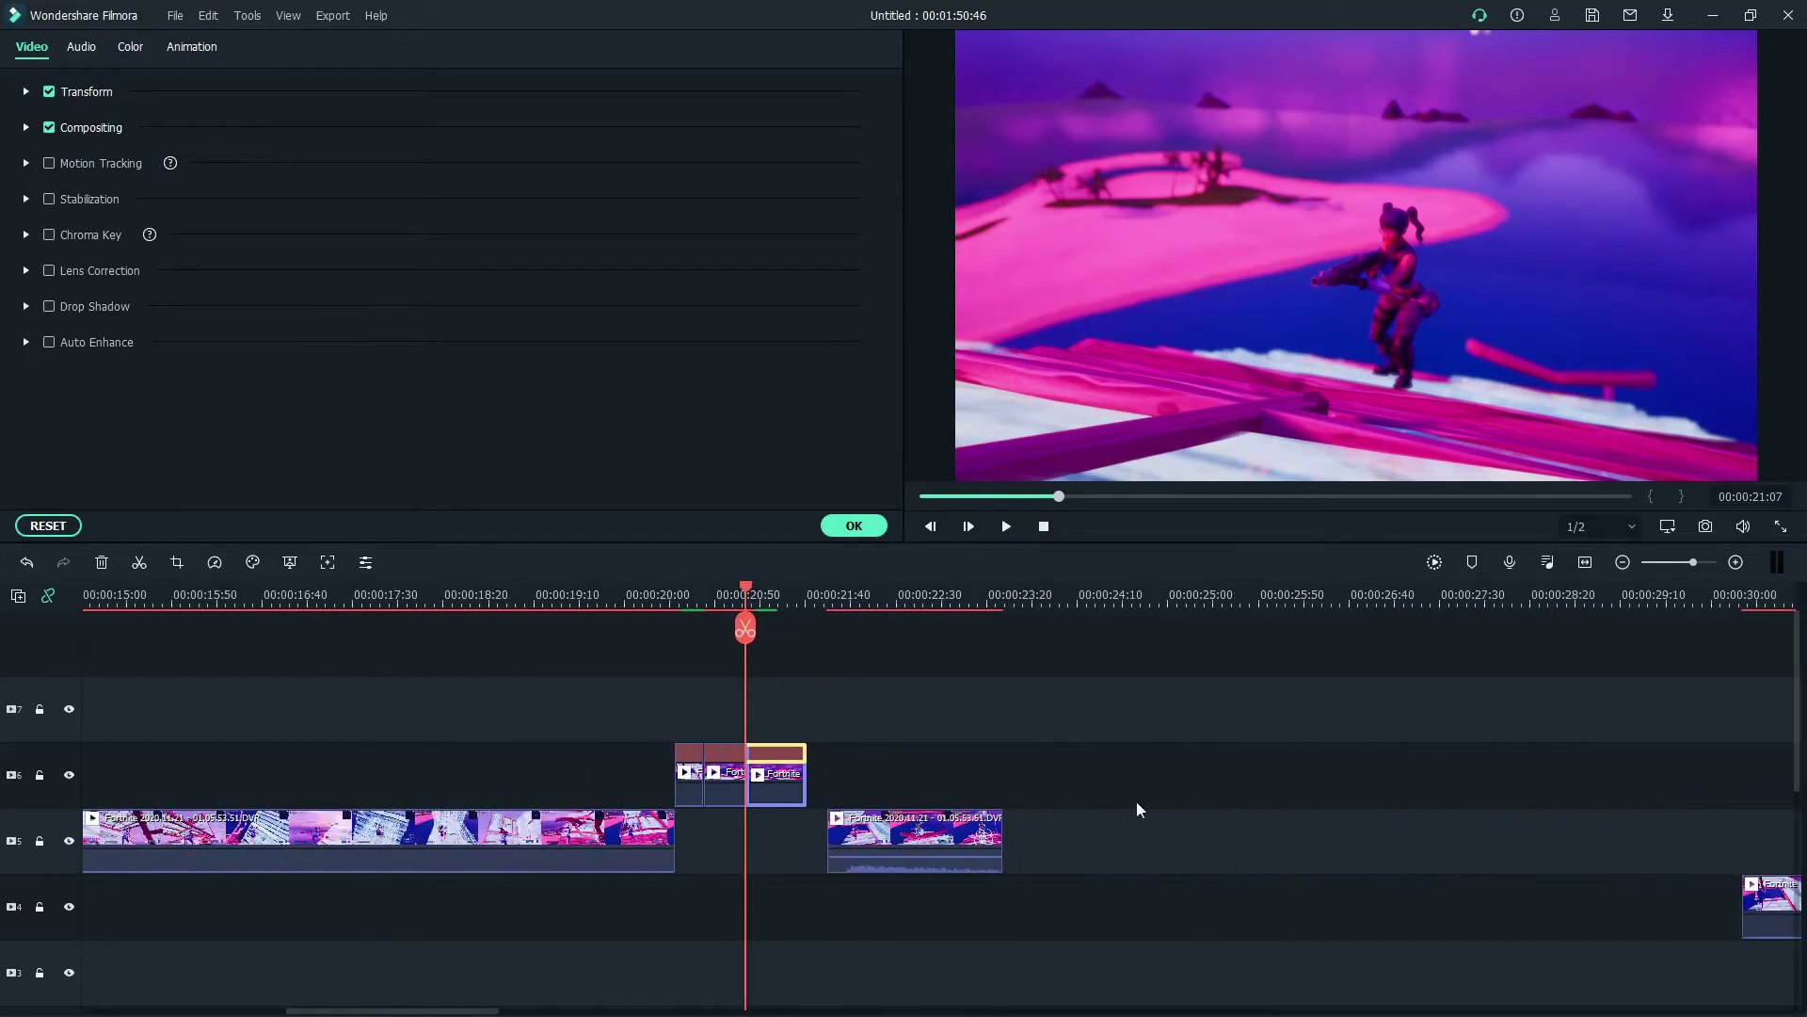
drag(1767, 902, 1083, 717)
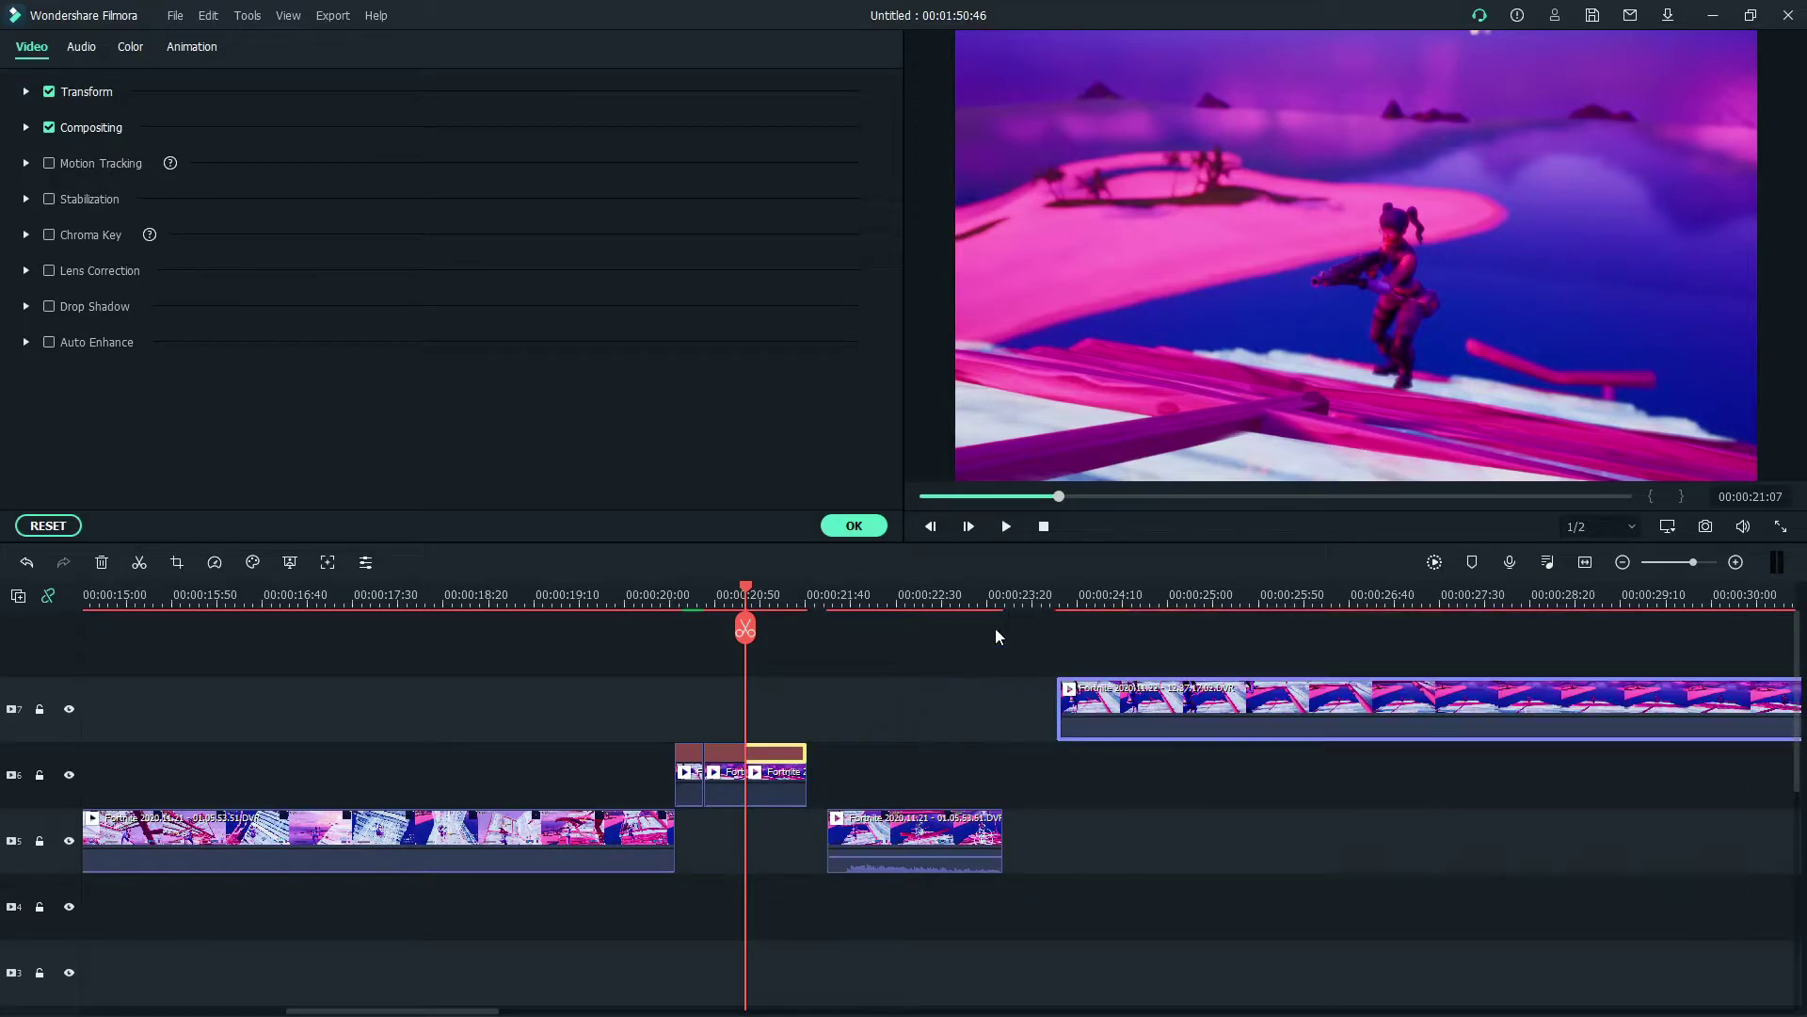
click(223, 570)
mouse_move(269, 656)
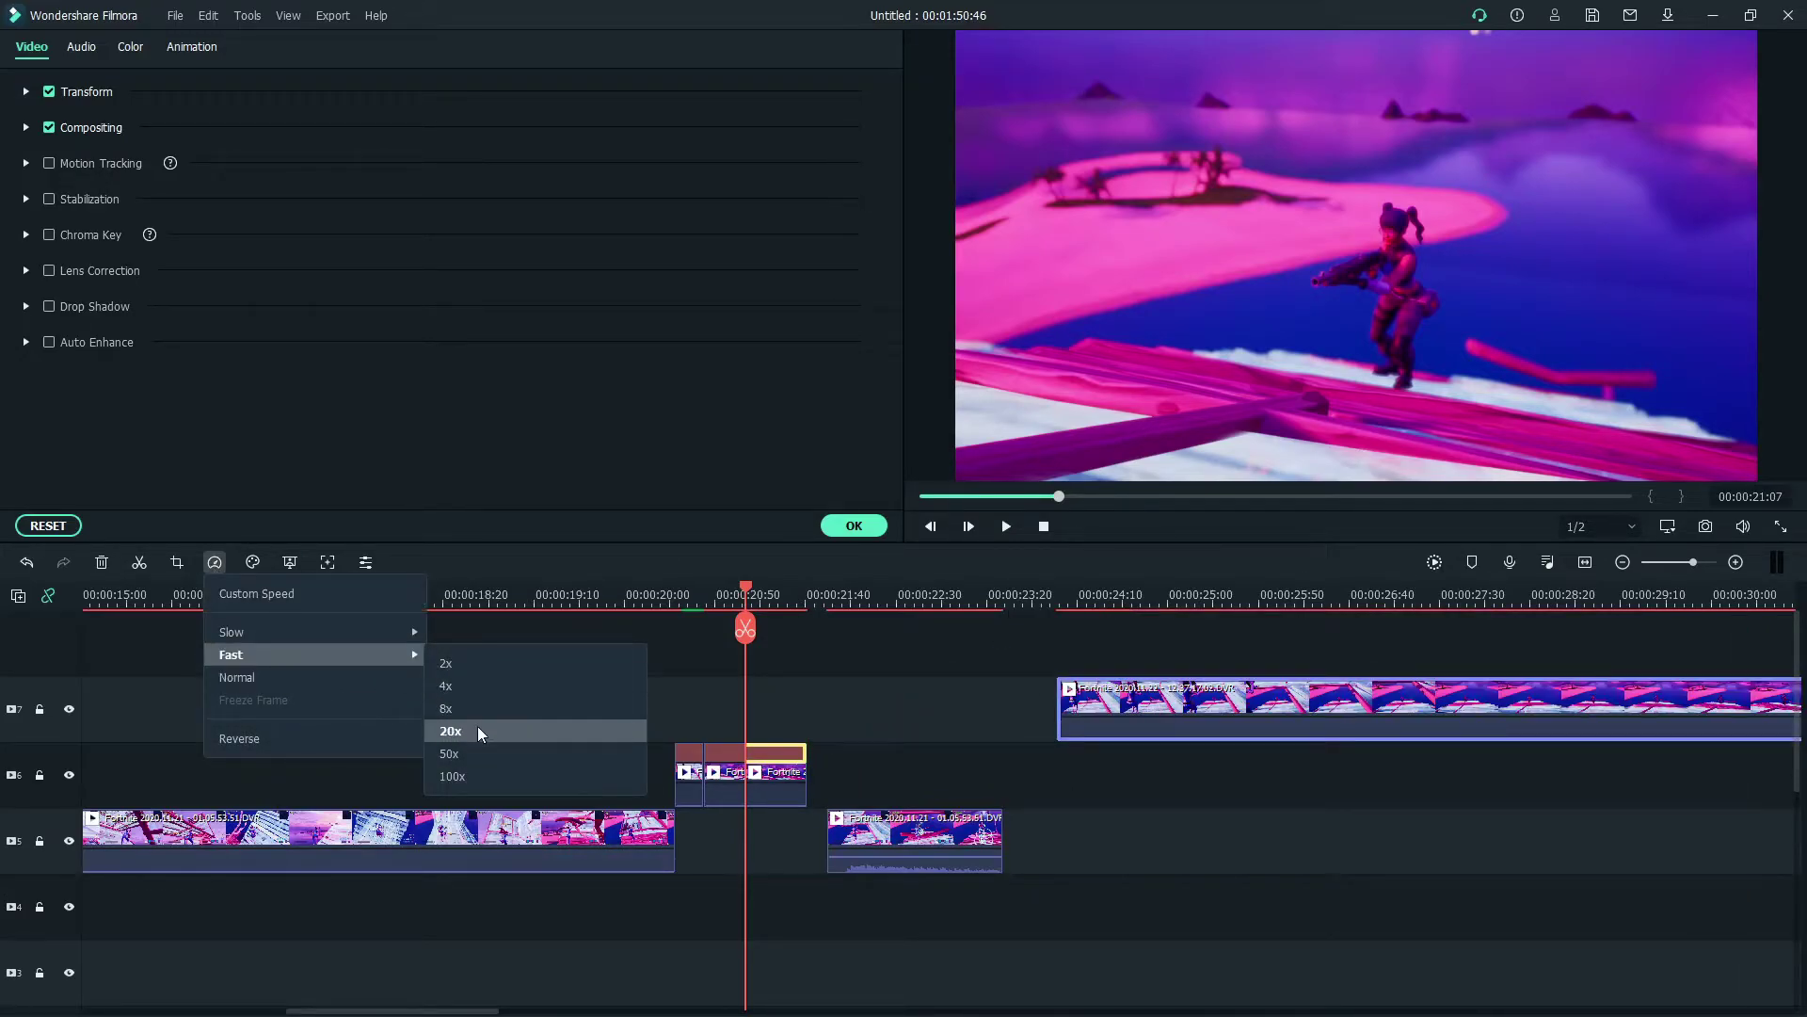
click(472, 753)
Step: Move the 50x replay clip onto track 5 directly before the second gameplay part, and bring the 2x part down to the same track
drag(1064, 715, 818, 772)
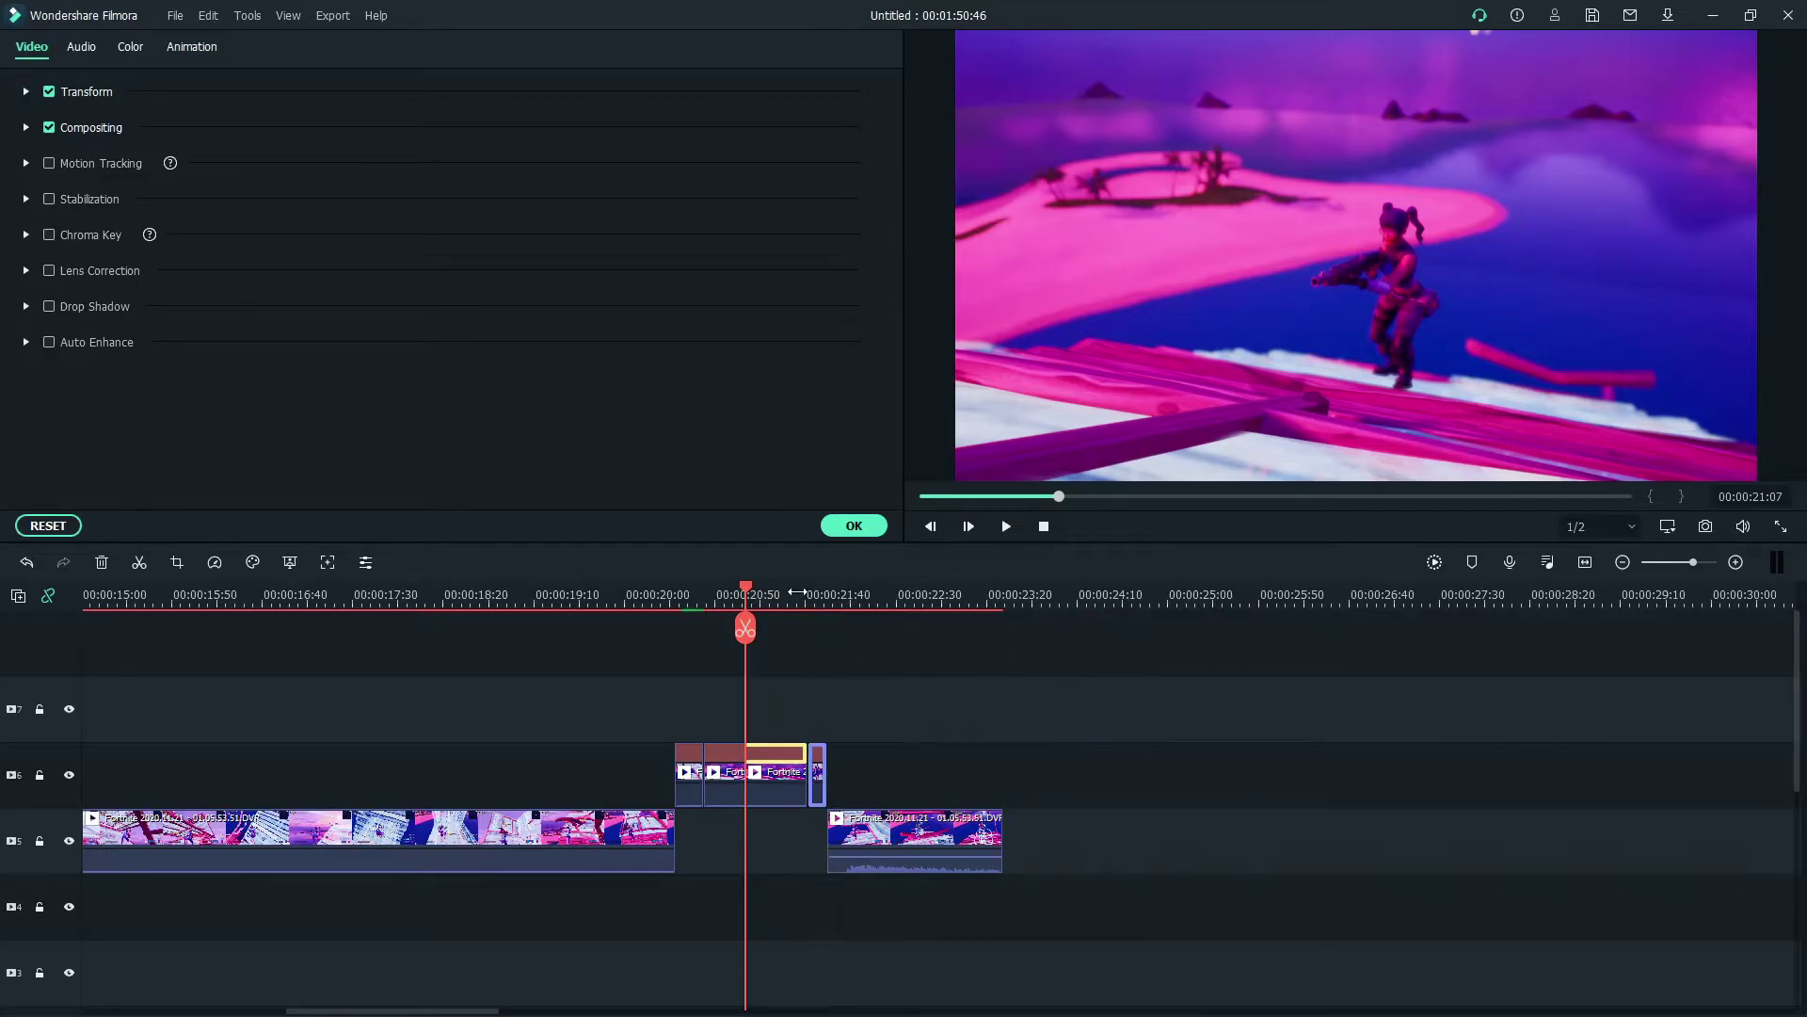
click(797, 592)
key(ctrl+equal)
key(ctrl+equal)
key(ctrl+equal)
drag(1000, 767, 990, 829)
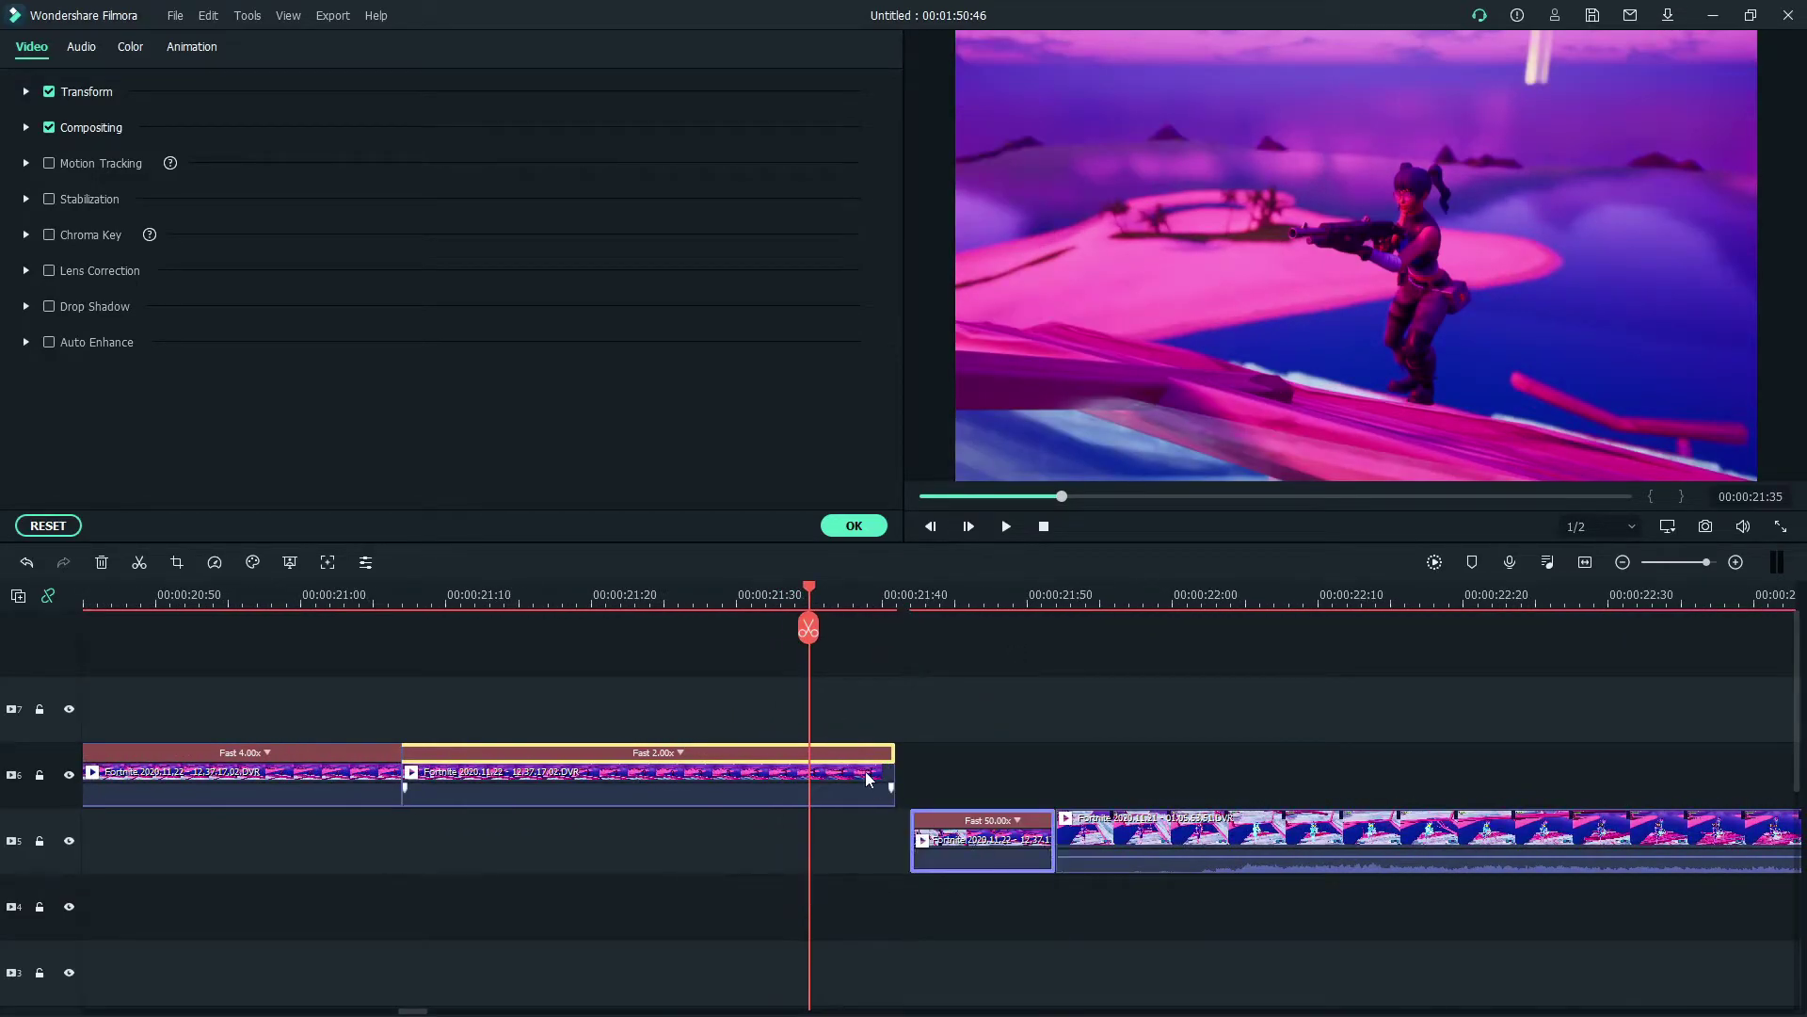
drag(748, 765, 740, 826)
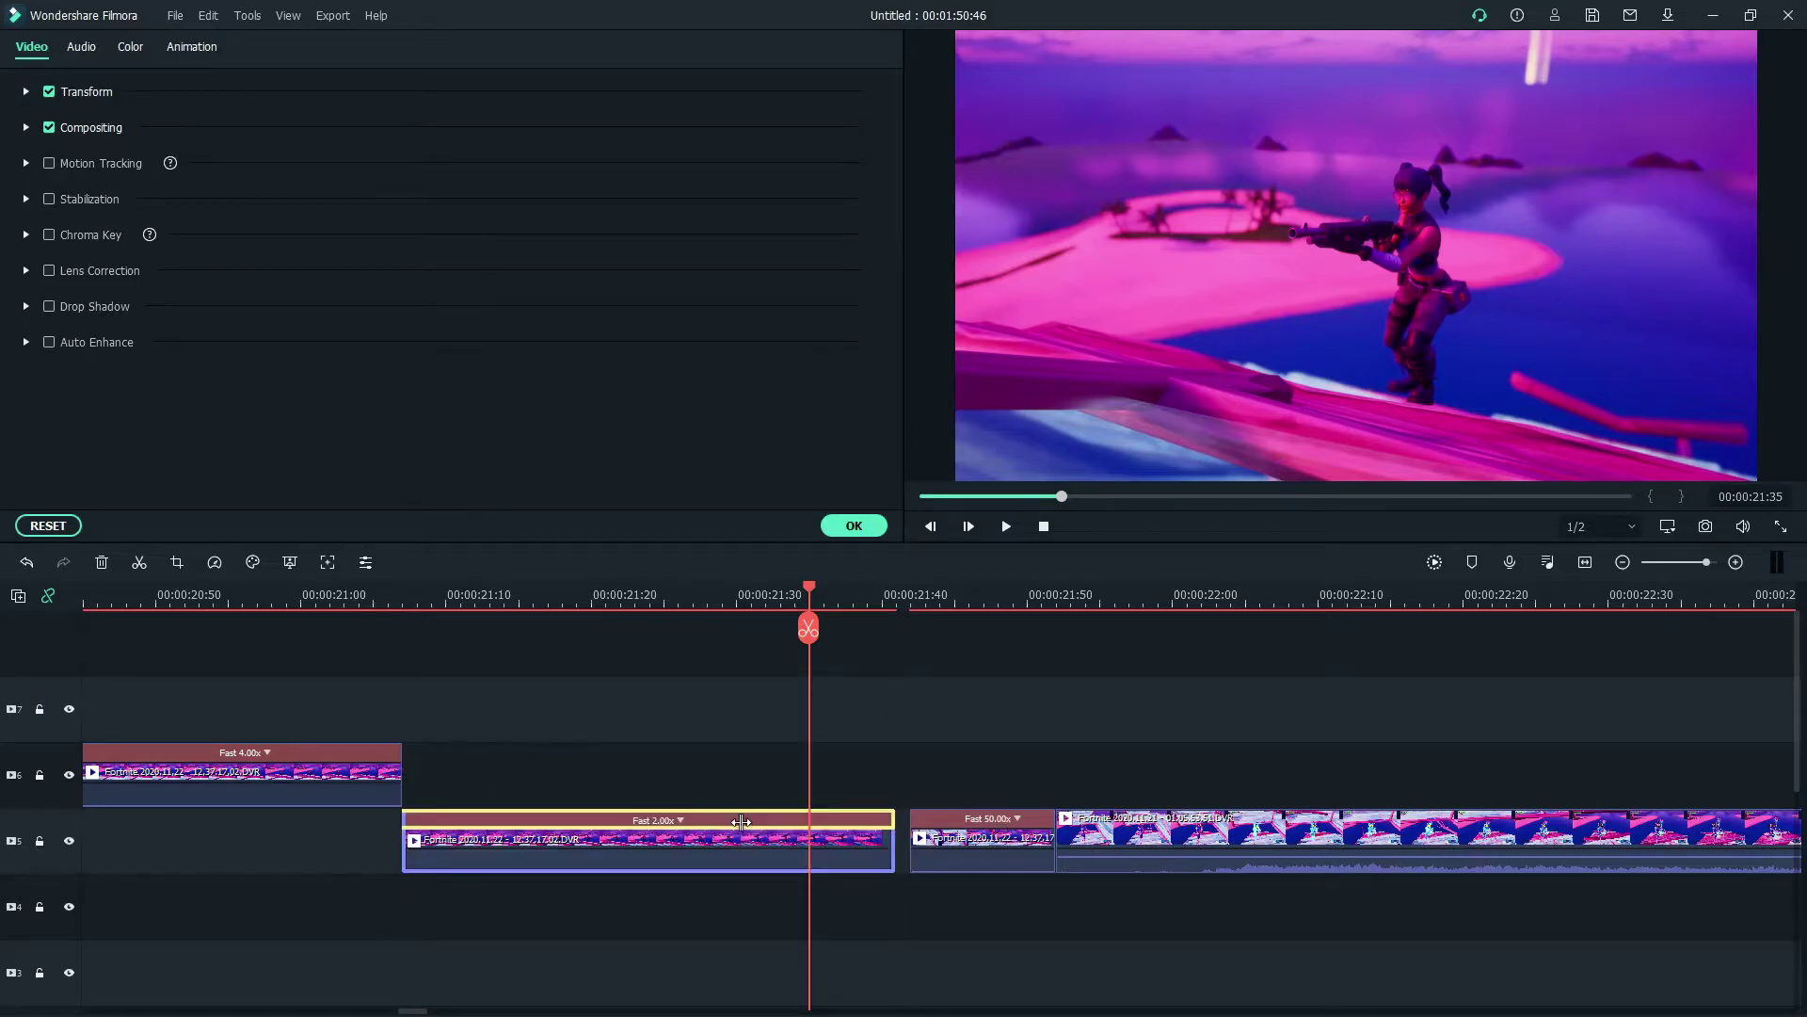
Step: Change the 50x replay clip's speed to Fast 100x
click(1016, 819)
mouse_move(1071, 907)
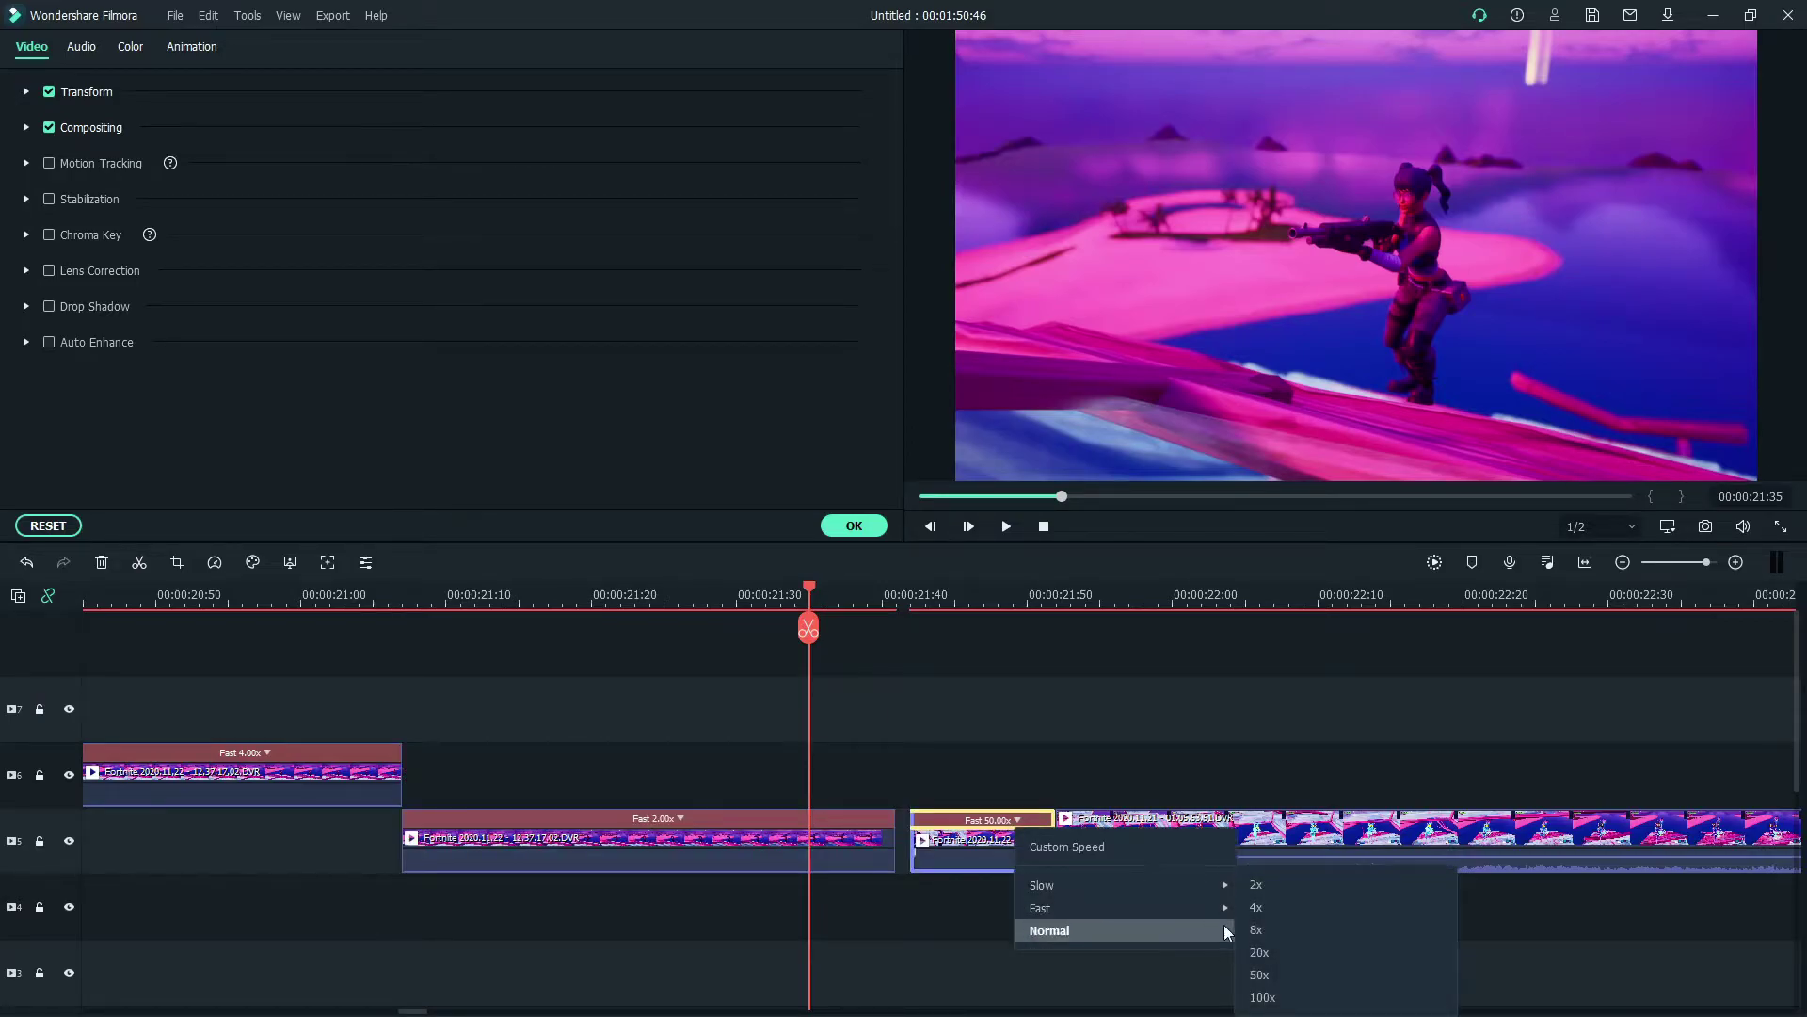
click(1295, 1000)
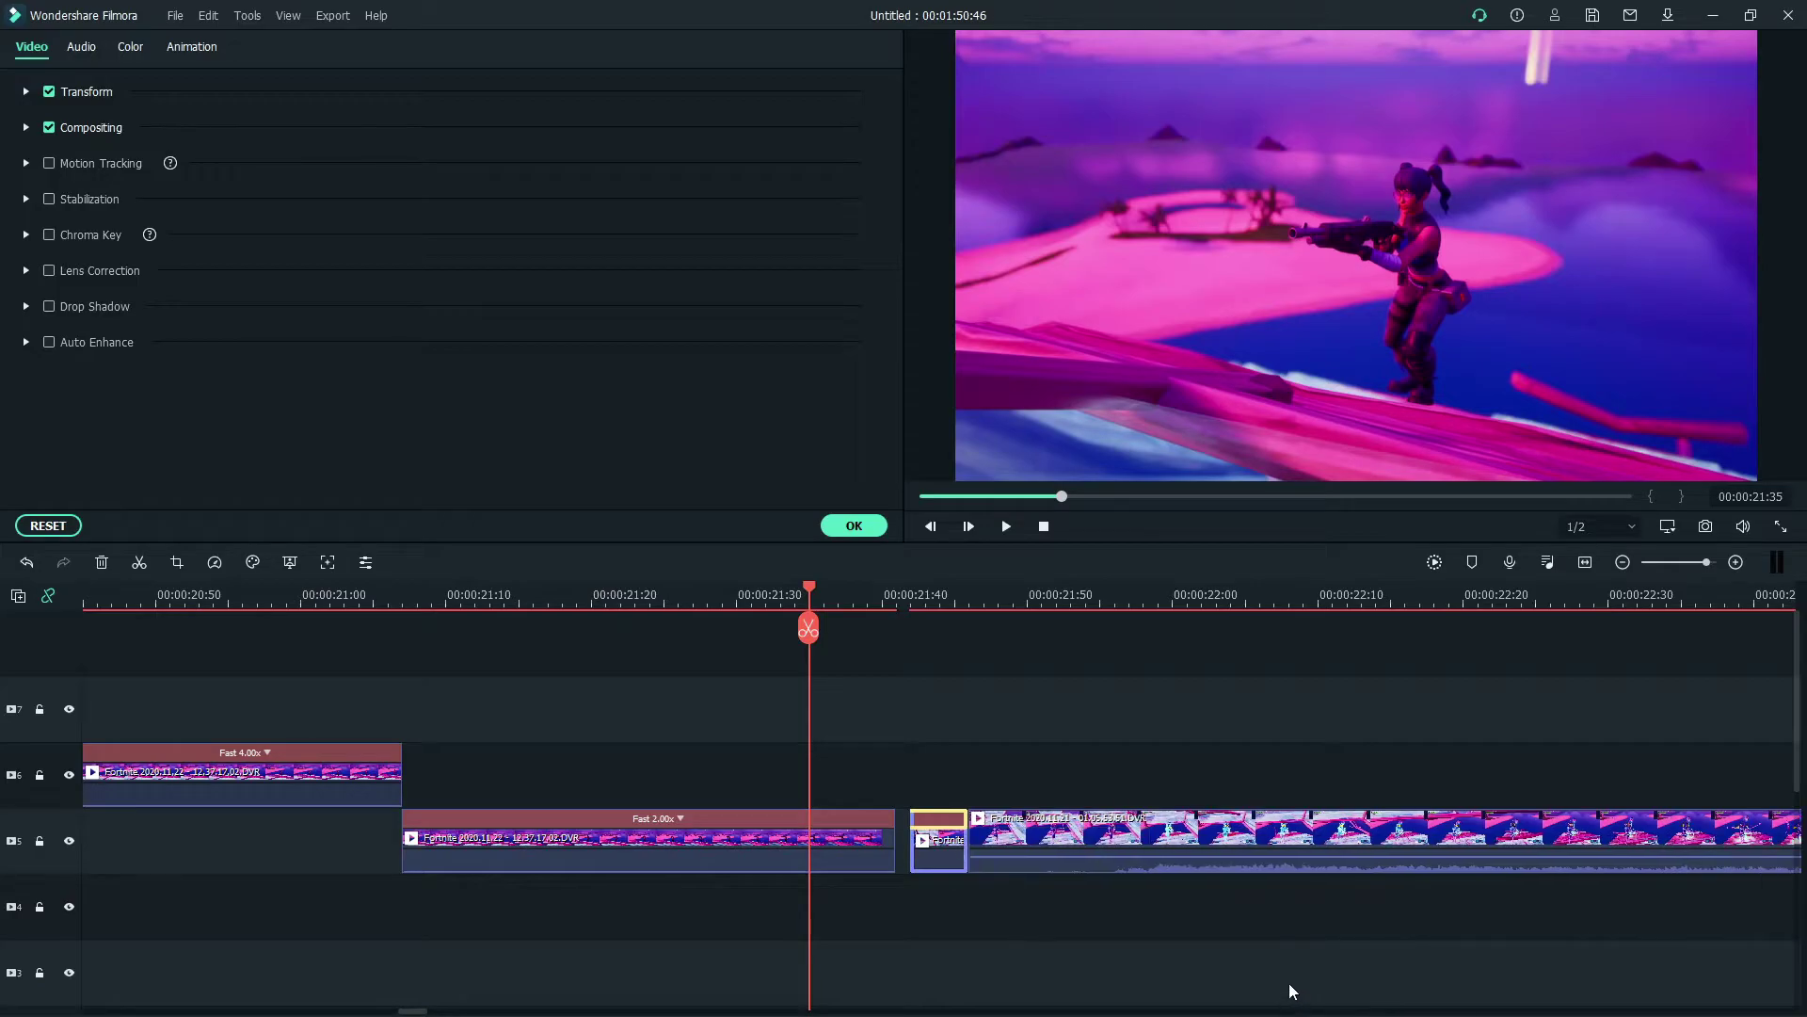
Step: Shift the second gameplay part and the 2x replay part slightly later to close the gap around the 100x clip on track 5
scroll(1011, 646, down, 2)
scroll(1010, 816, down, 5)
scroll(1032, 781, up, 4)
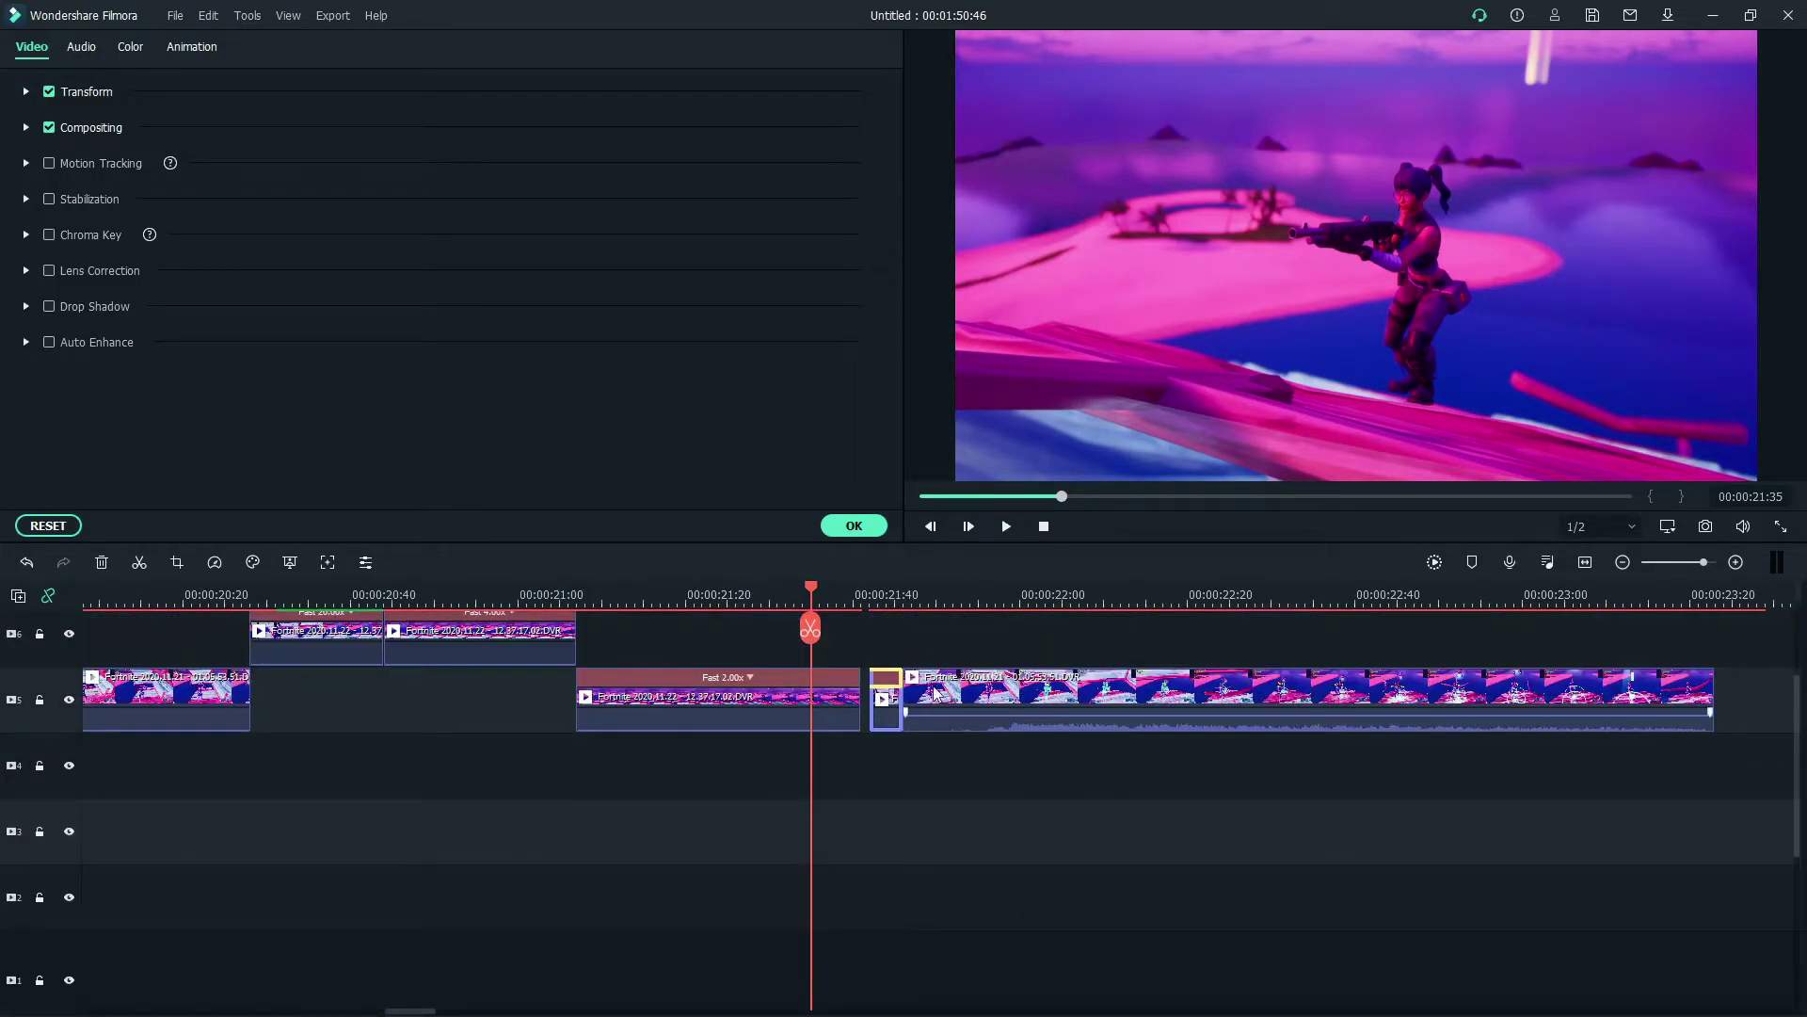
drag(1043, 700, 1064, 702)
drag(766, 710, 828, 701)
Step: Join the 20x and 4x replay parts to the 2x part on track 5, and close the gap after the first gameplay part
drag(552, 629, 404, 721)
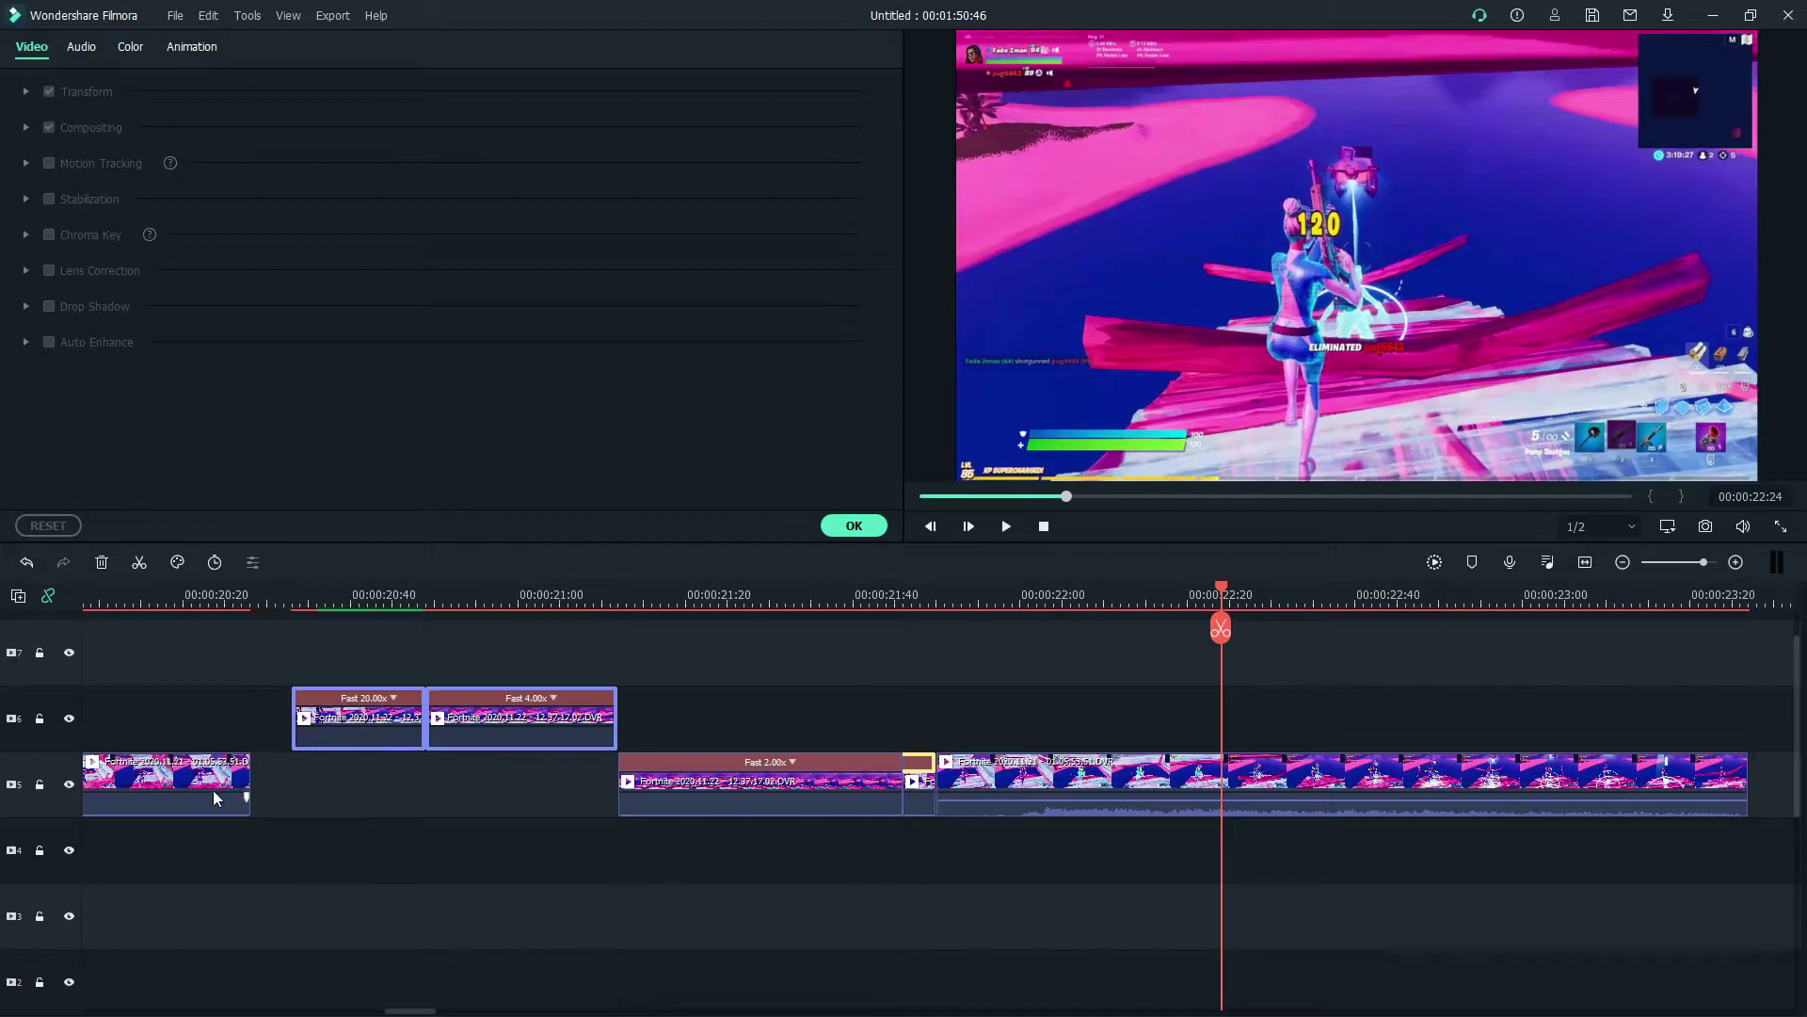
drag(247, 819, 279, 777)
click(247, 600)
key(ctrl+minus)
click(320, 720)
drag(301, 770, 296, 817)
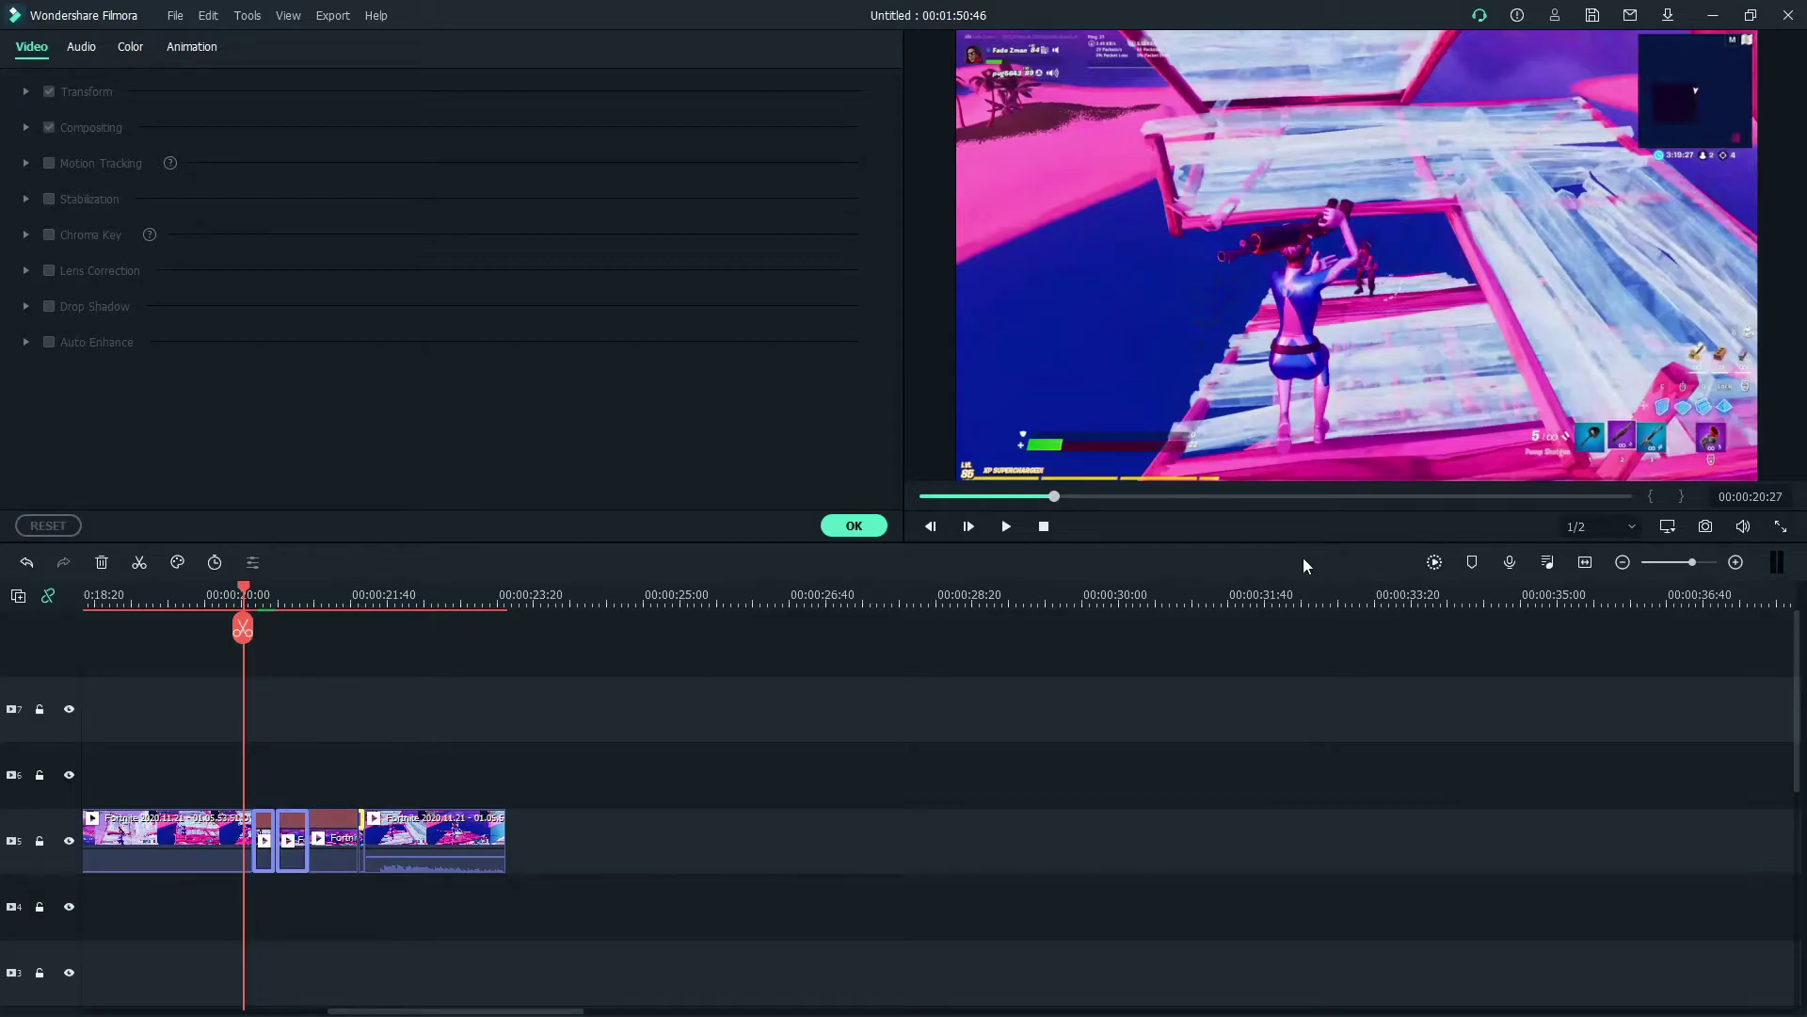
Step: Render the timeline preview and play the speed-ramped replay transition through to about 00:00:22:25
click(1442, 551)
key(space)
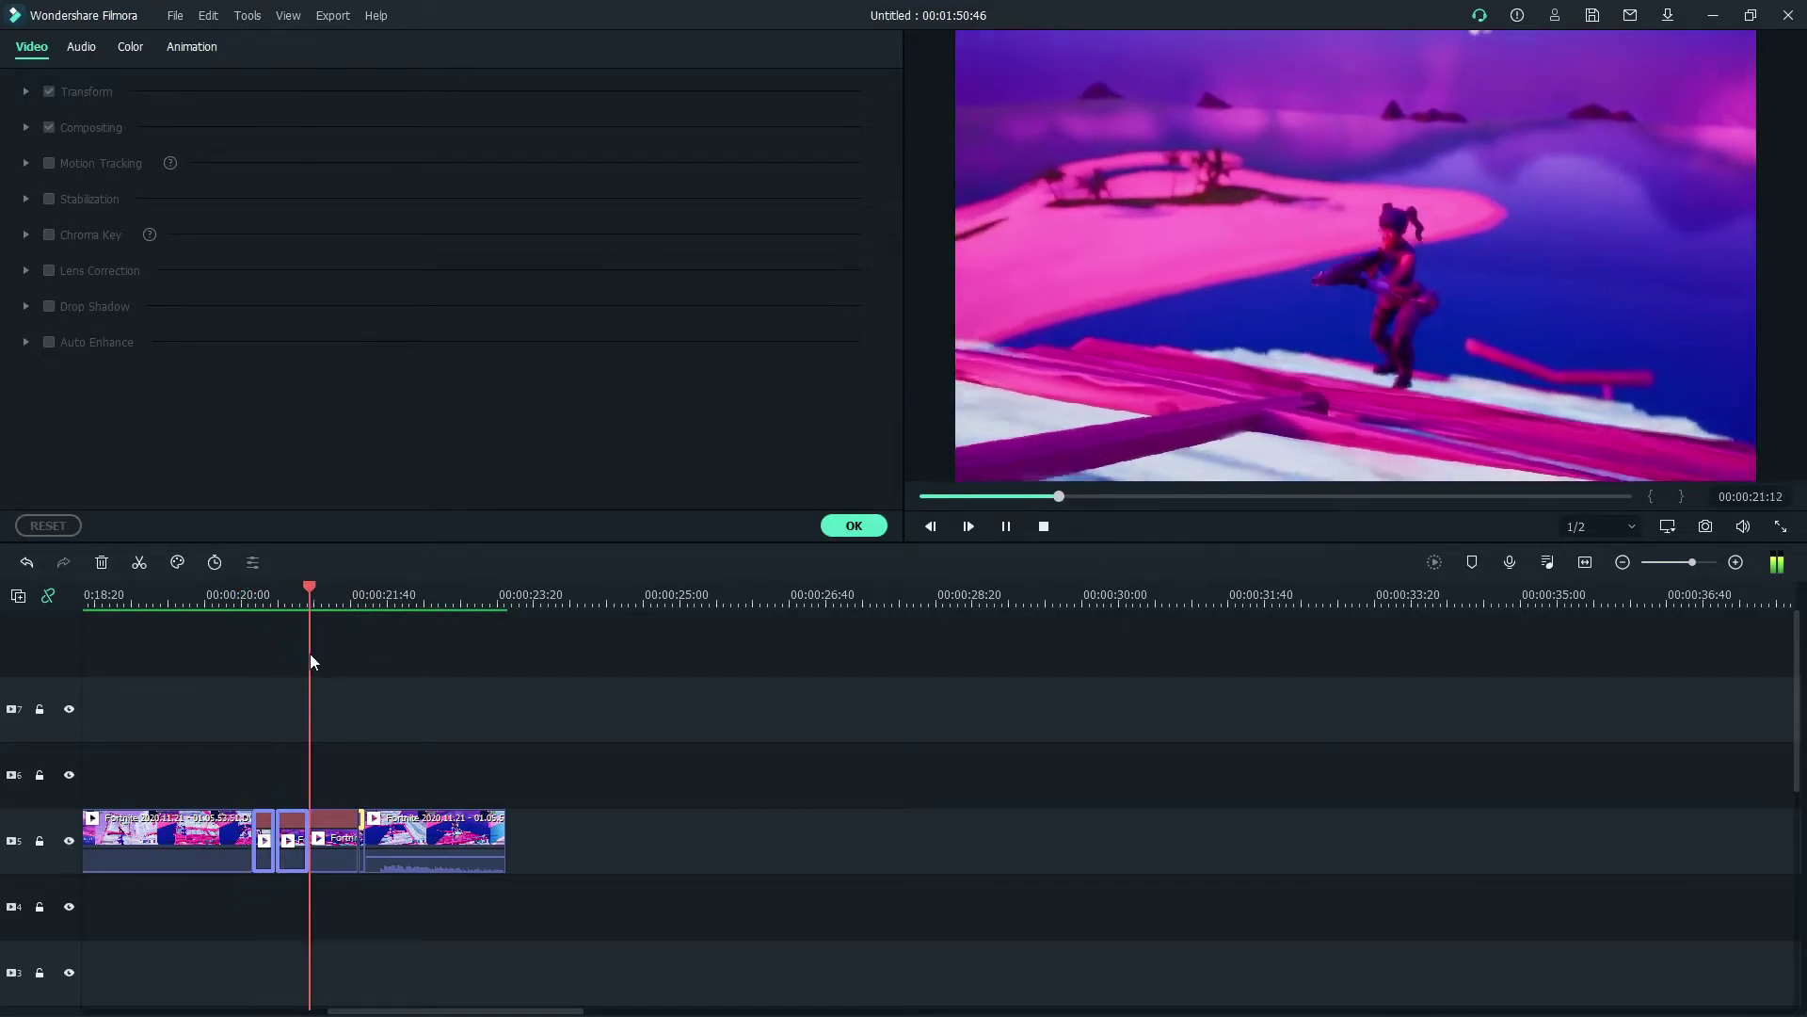
key(space)
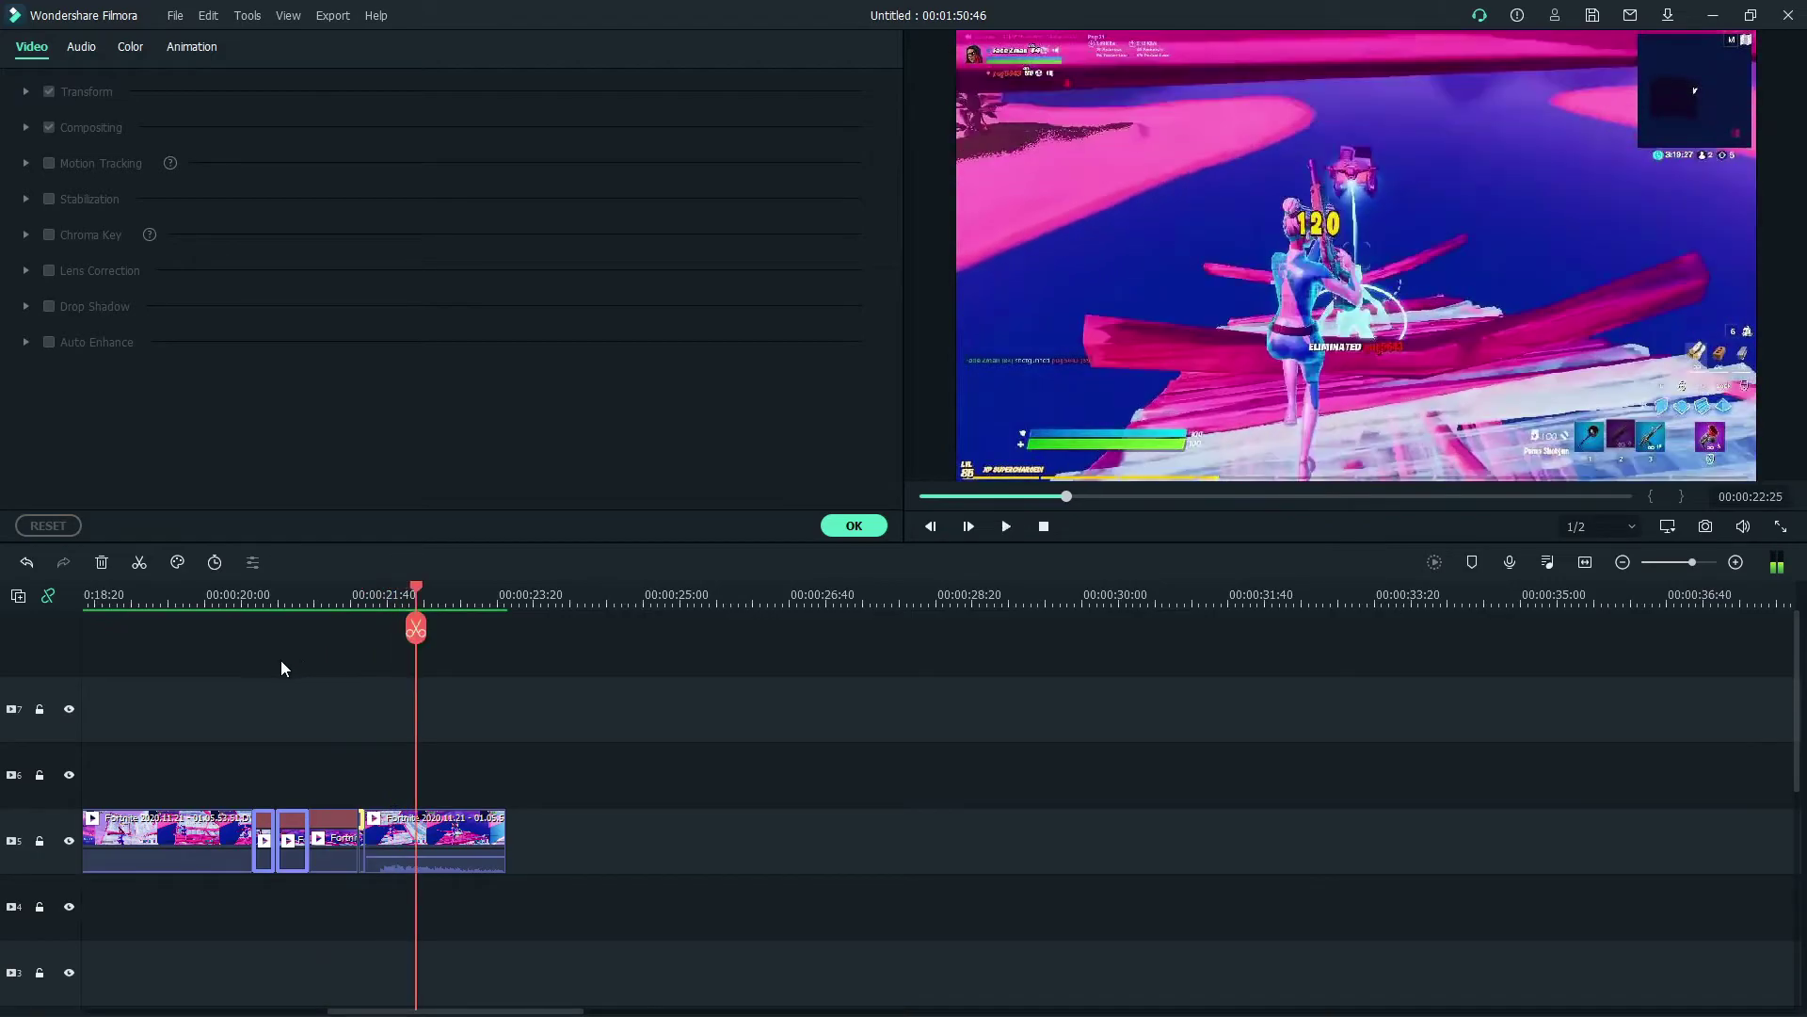
Step: Reverse the 100x replay part just before the second gameplay part on track 5
click(332, 594)
scroll(331, 594, up, 5)
click(960, 841)
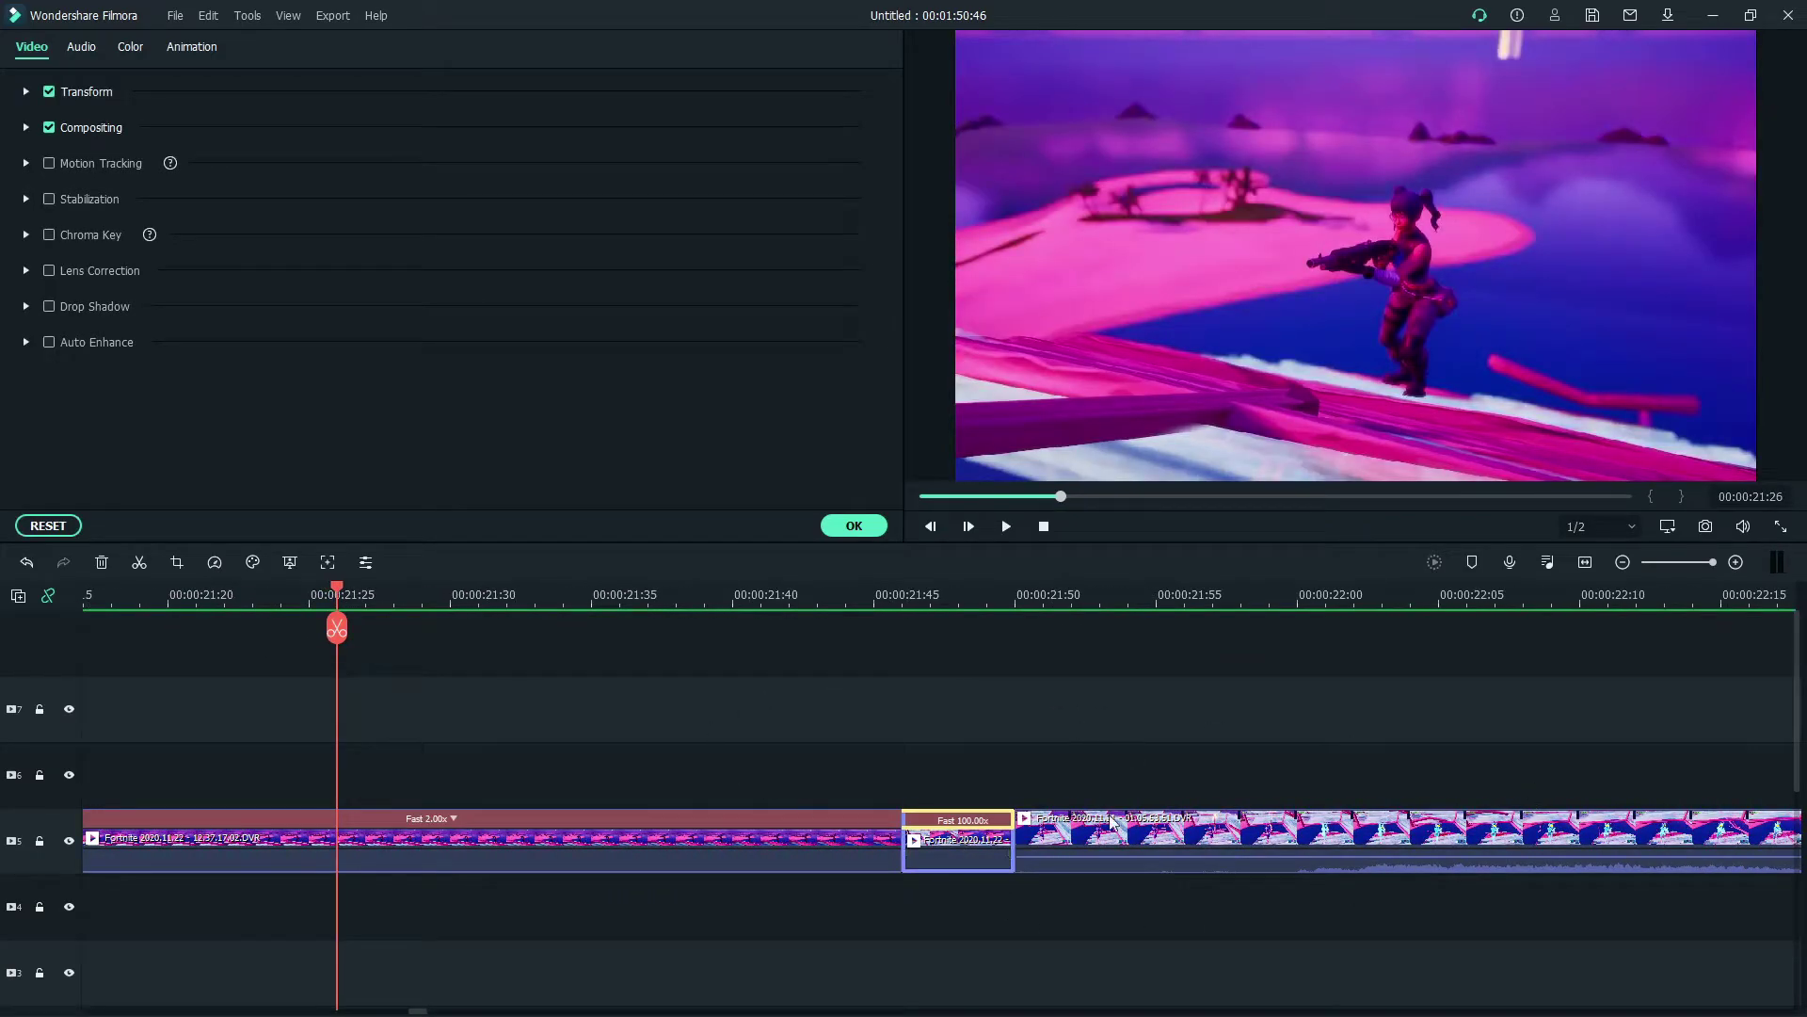
click(215, 562)
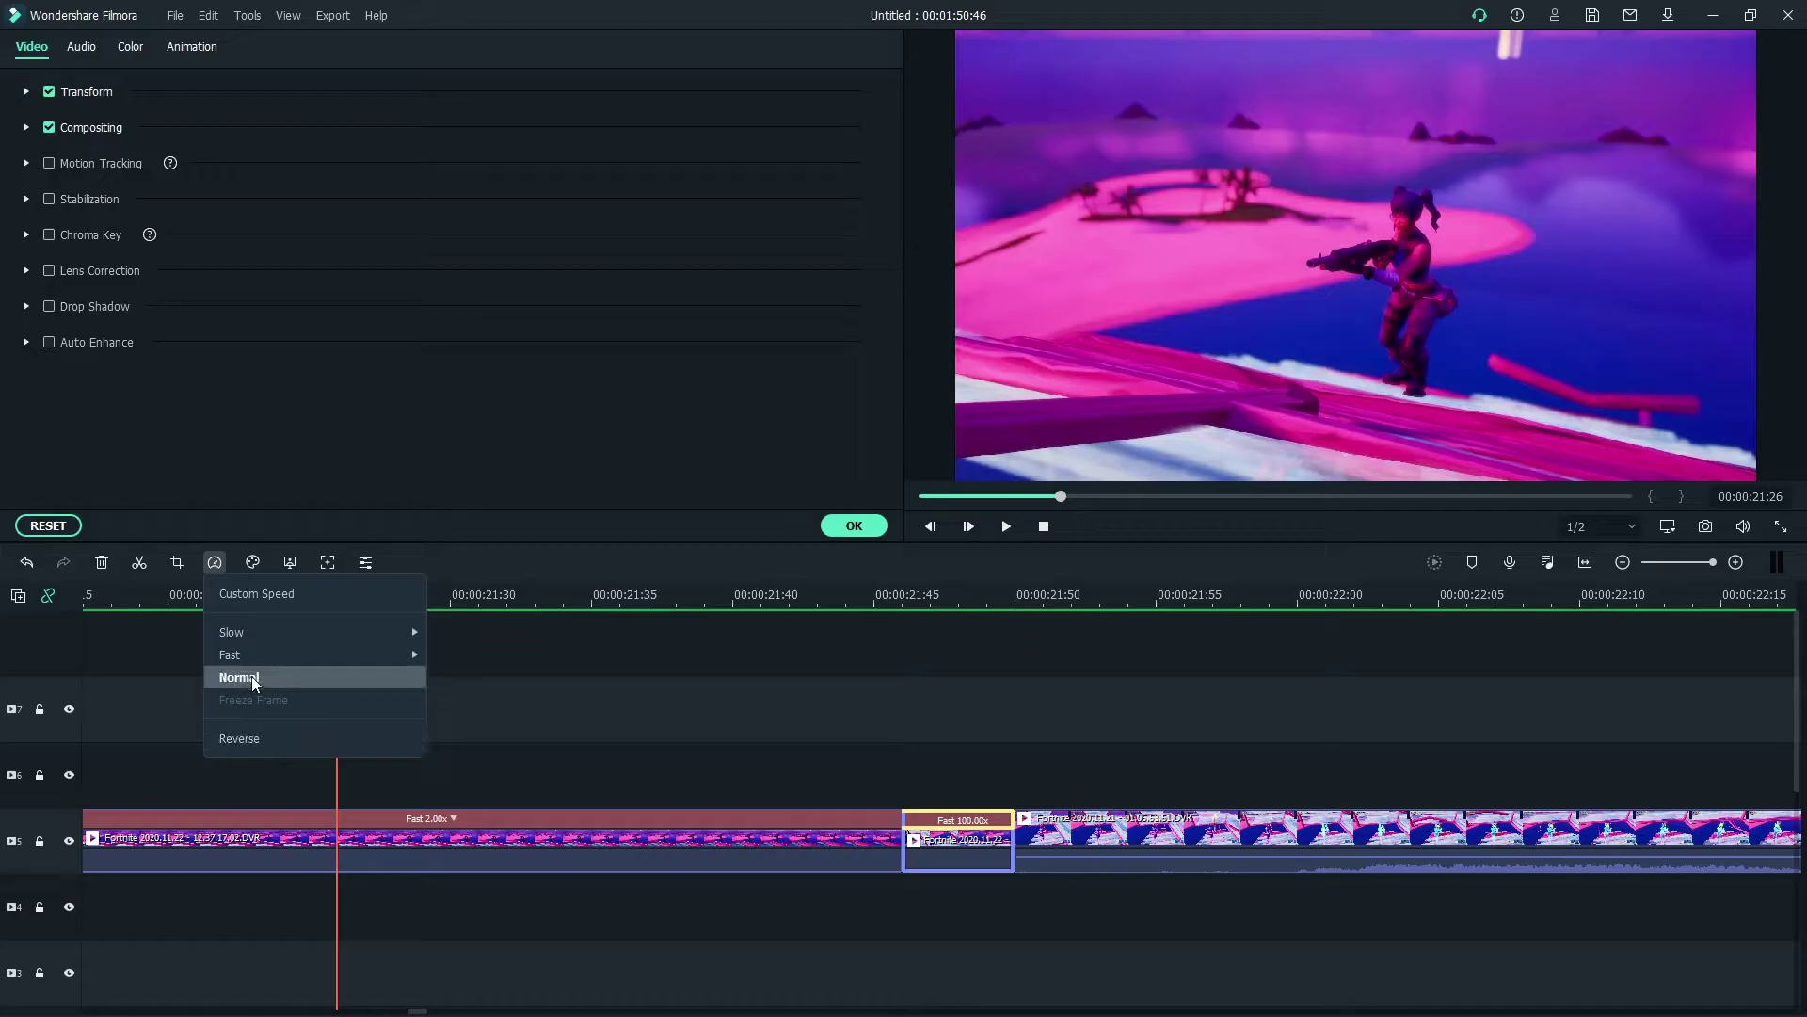
click(256, 738)
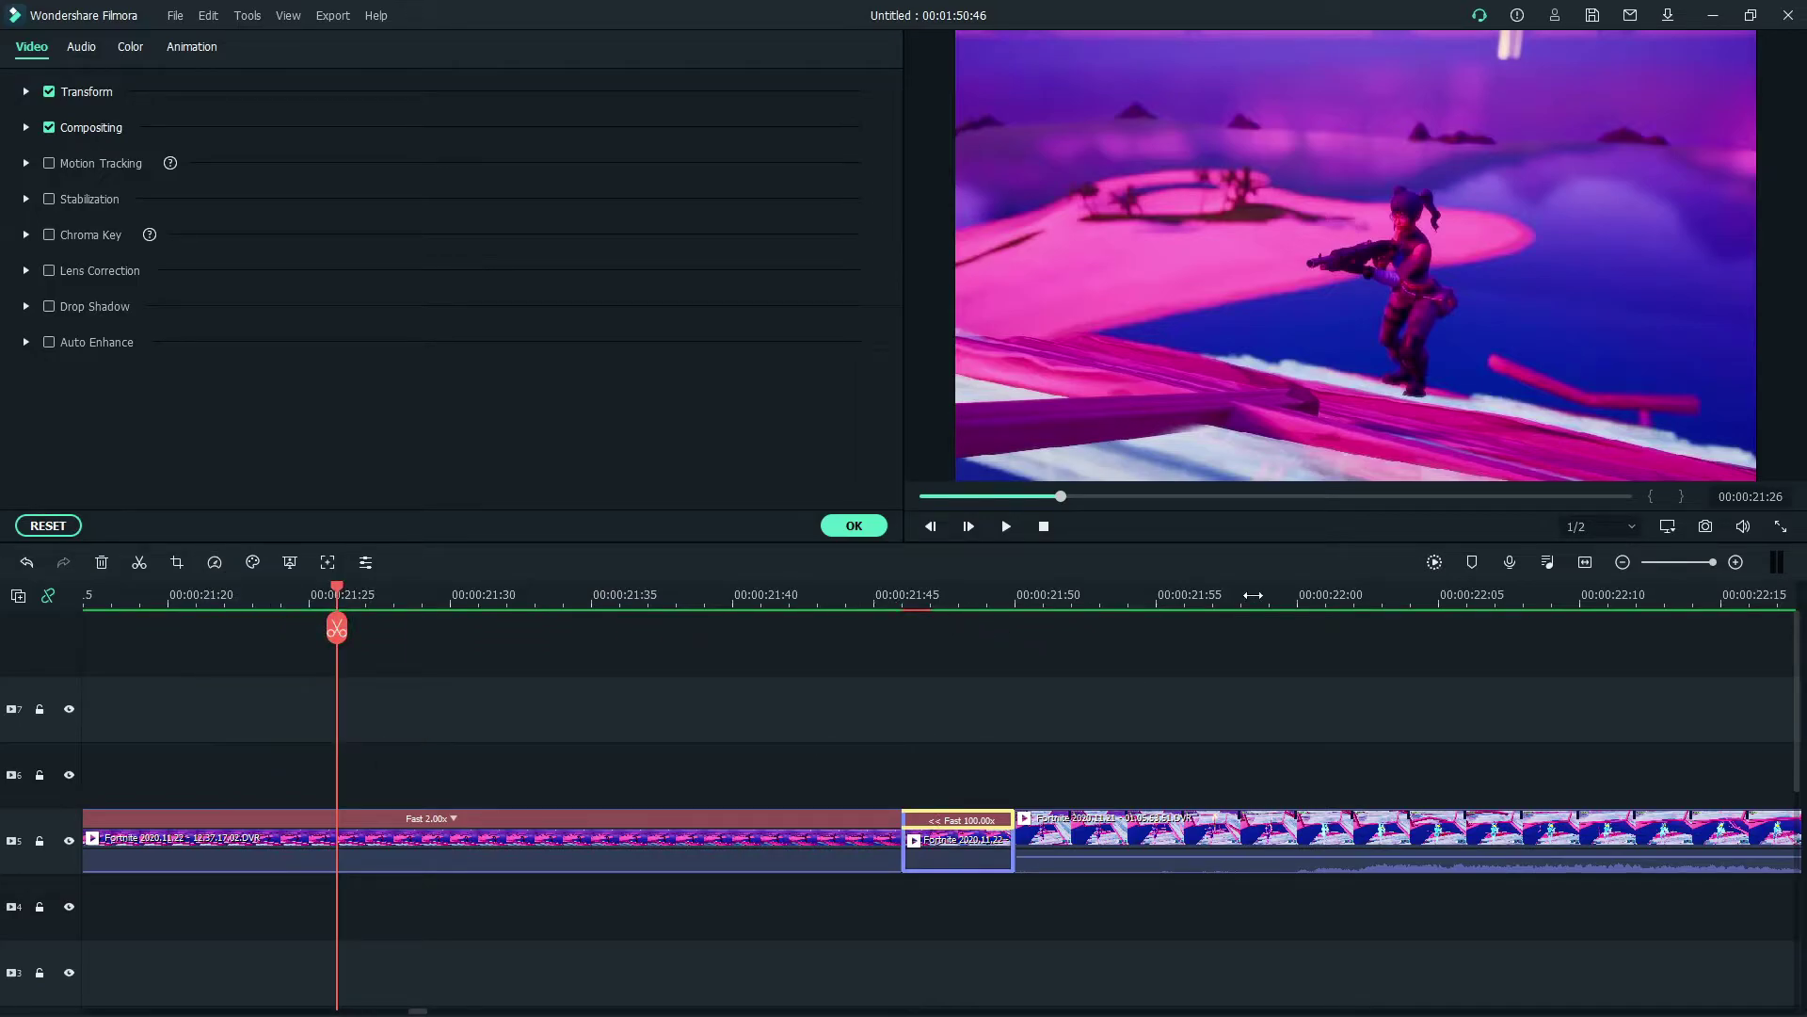
Step: Render the timeline preview and play the transition with the reversed 100x part through to about 00:00:22:39
click(1435, 562)
key(space)
scroll(1245, 595, down, 5)
scroll(1245, 595, up, 3)
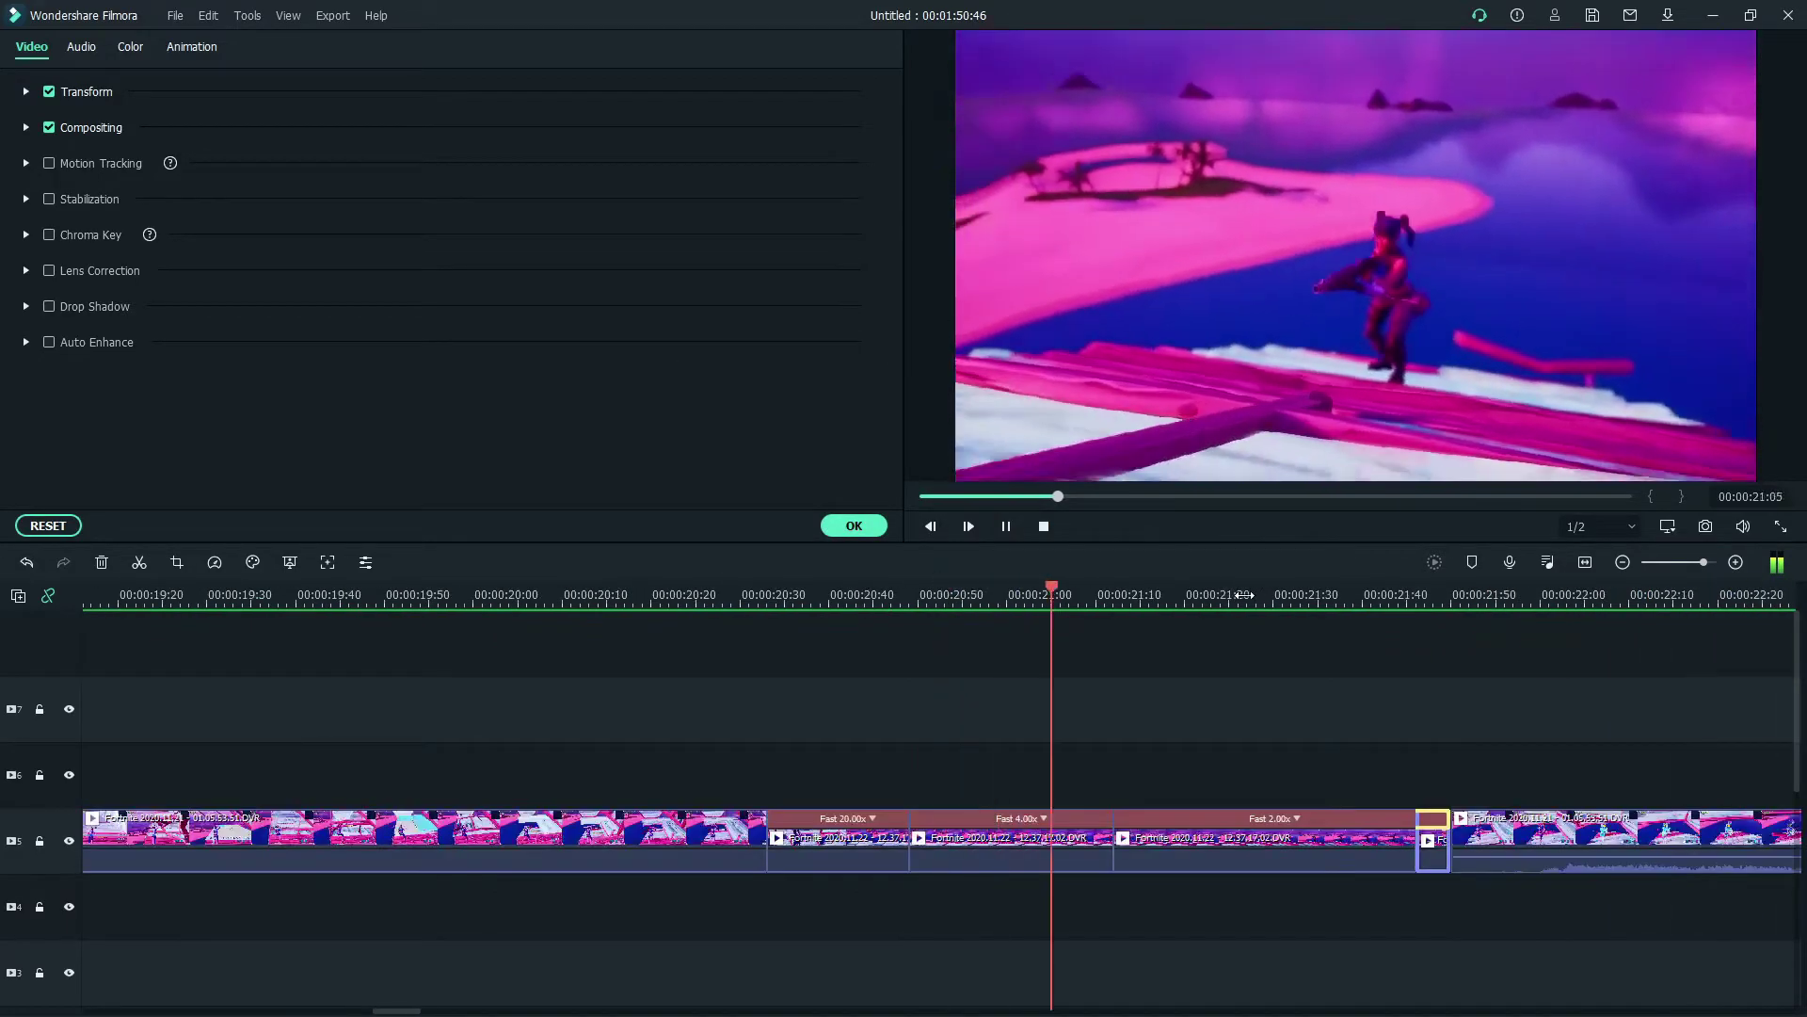
key(space)
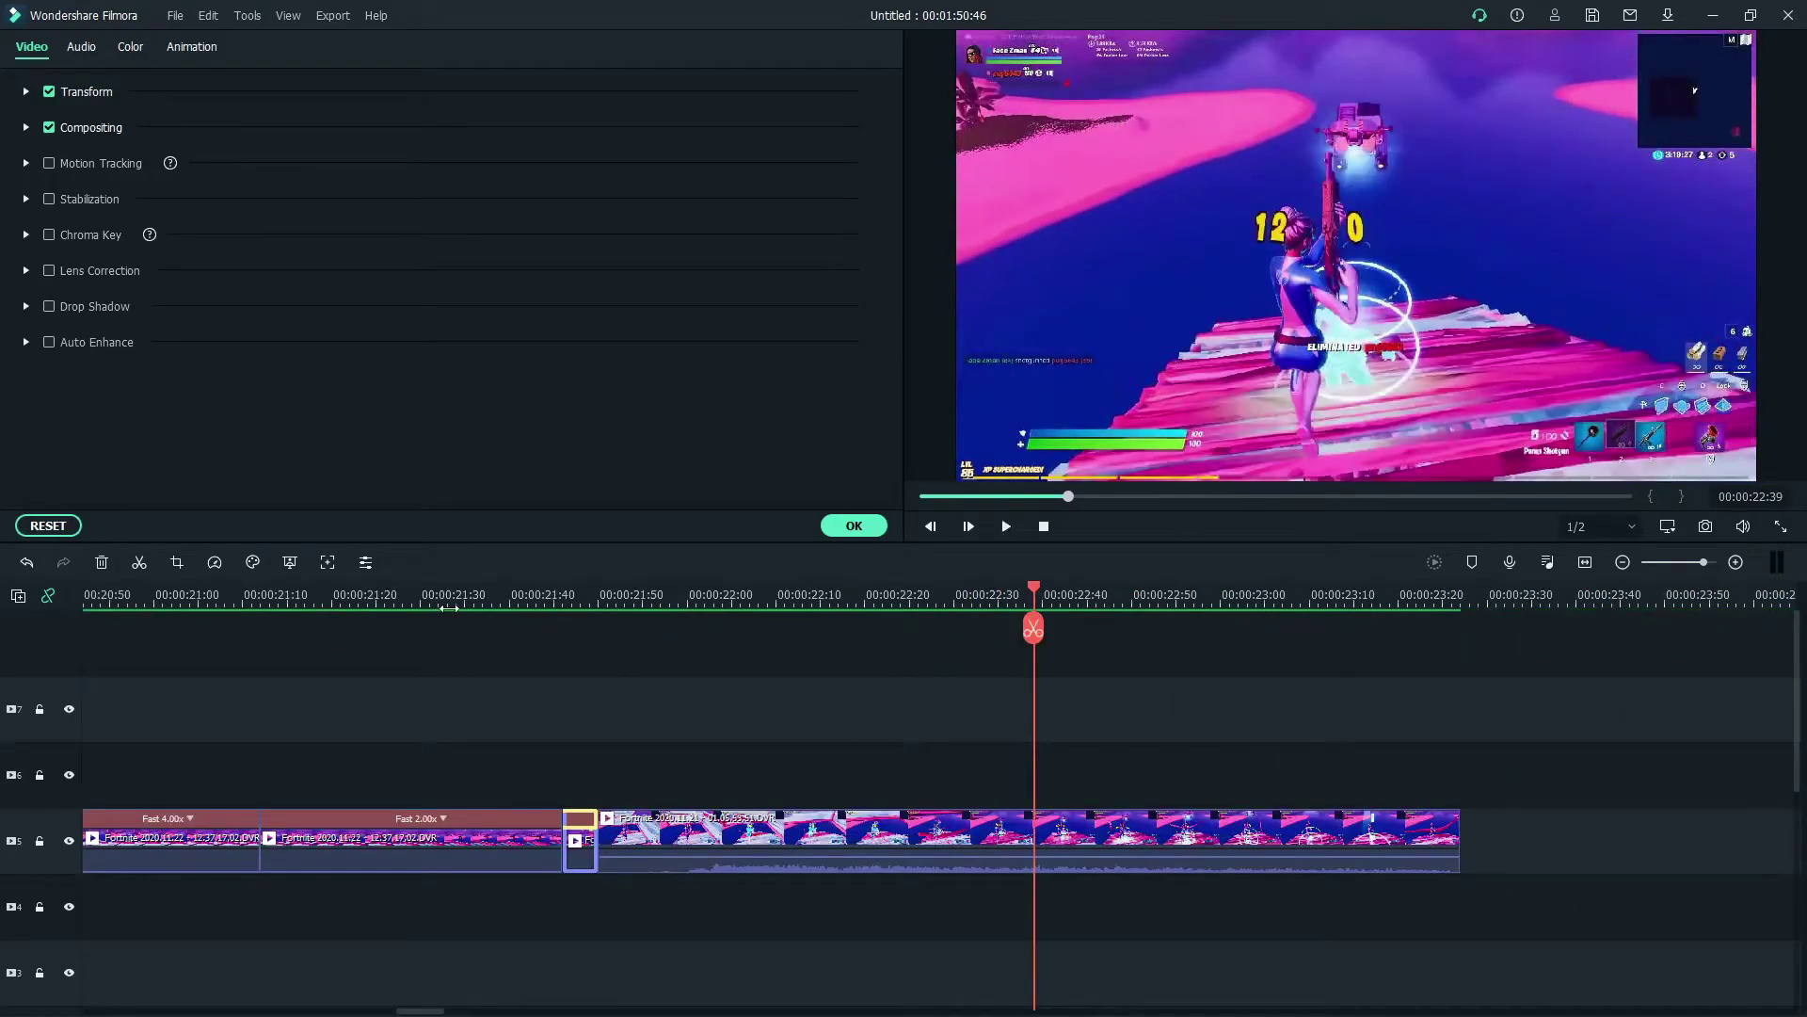
Step: Try Fast 8x speed on the 4x replay part on track 5, and undo the change
drag(324, 601, 1211, 715)
click(1353, 841)
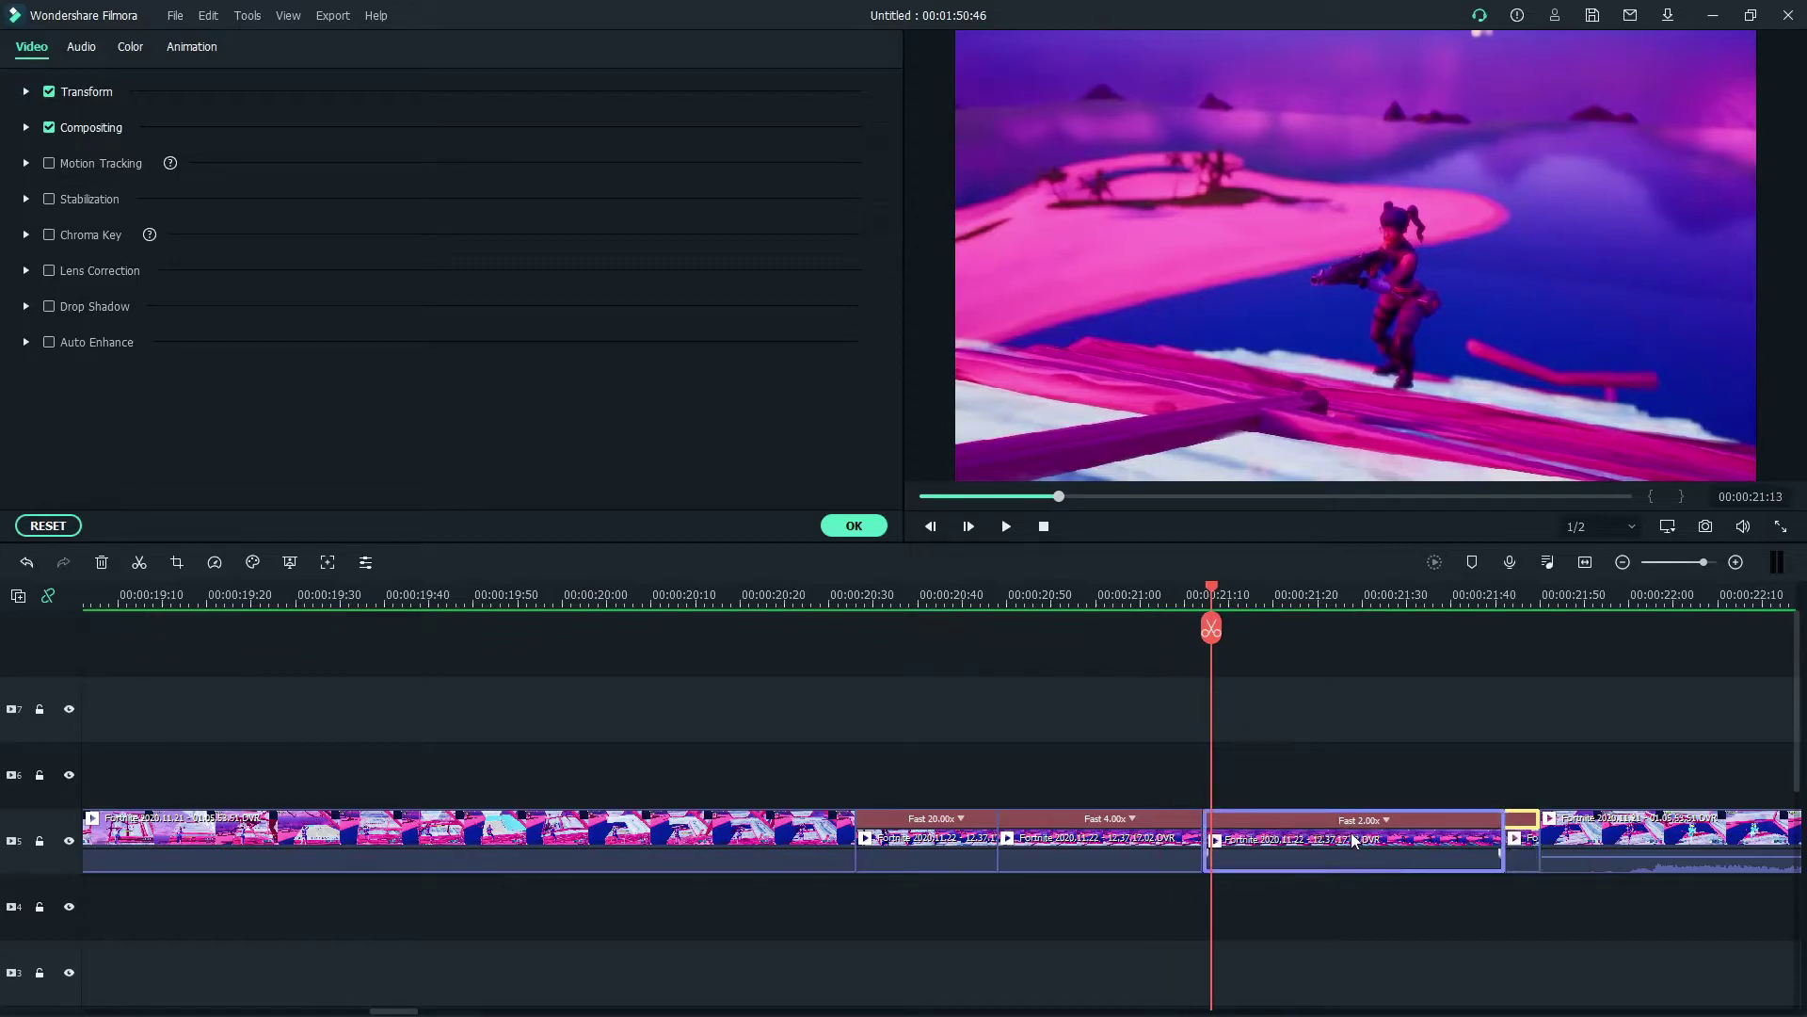
scroll(1476, 644, up, 2)
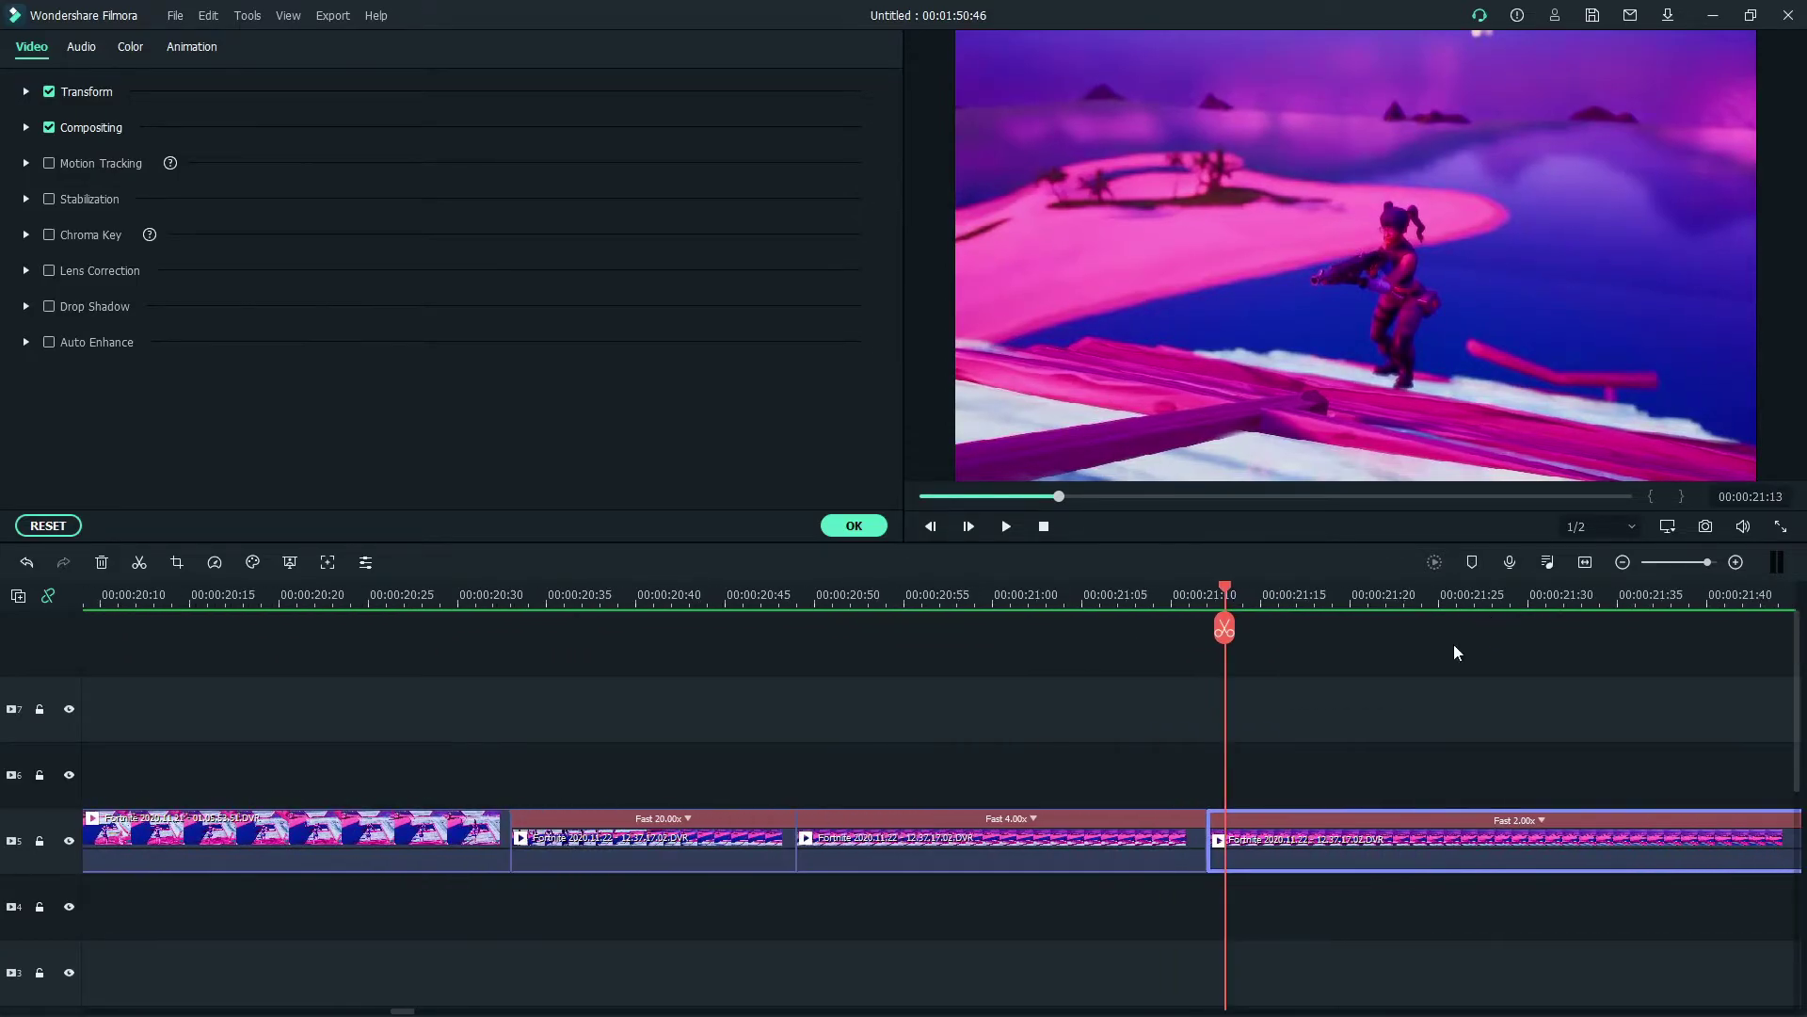
click(1033, 820)
mouse_move(1145, 910)
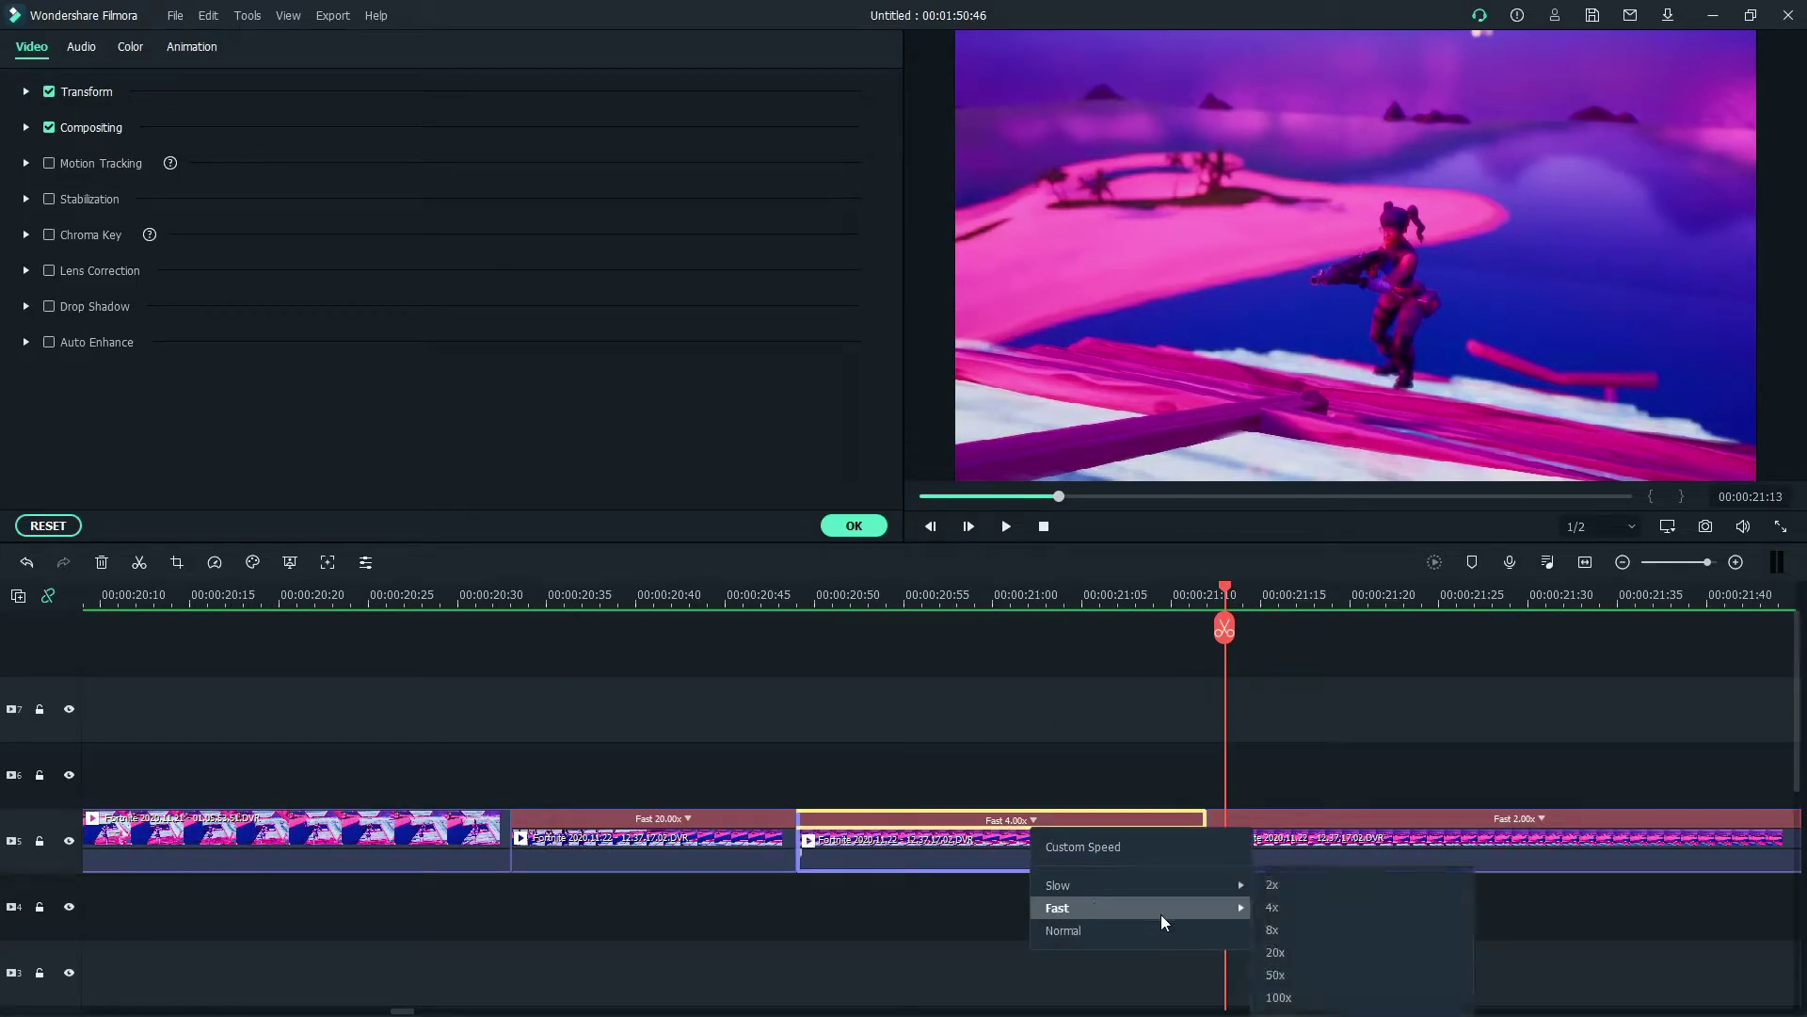
click(1354, 932)
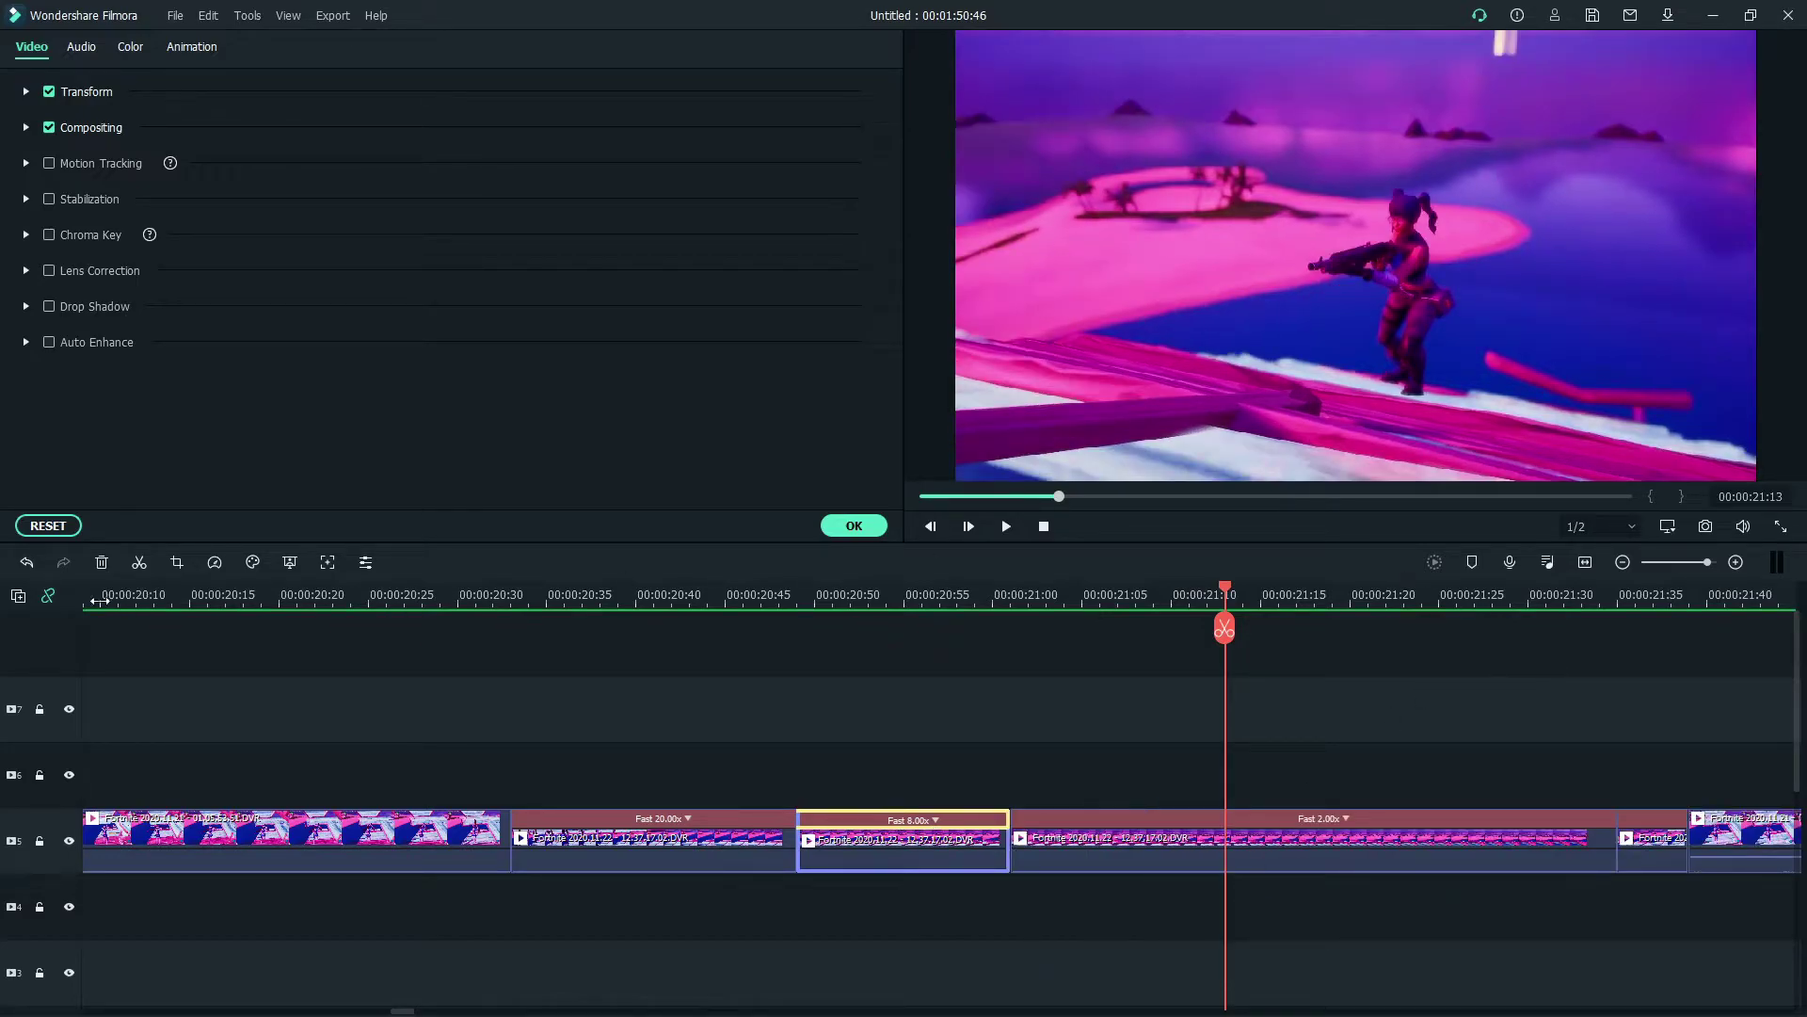
click(27, 562)
key(ctrl+z)
Step: Move the 20x, 4x and 2x replay parts together from track 5 to track 7, past the end of the second gameplay part
scroll(1120, 678, down, 3)
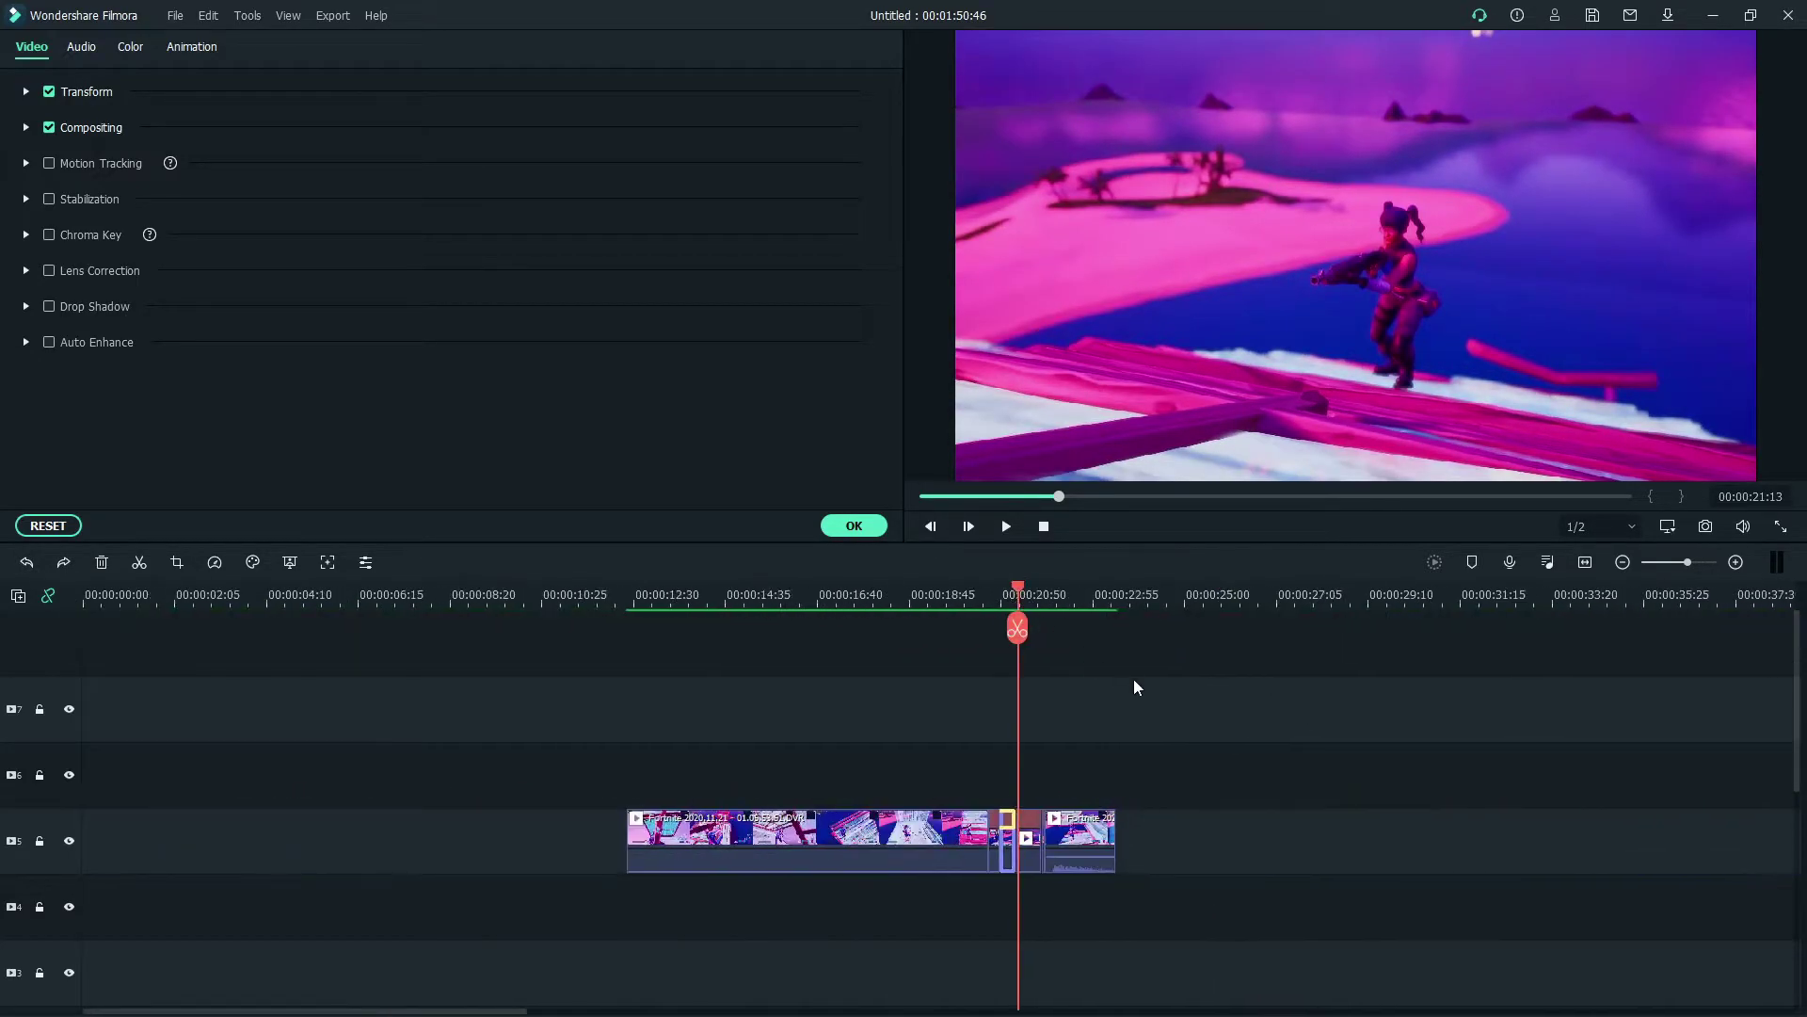
scroll(1122, 586, up, 3)
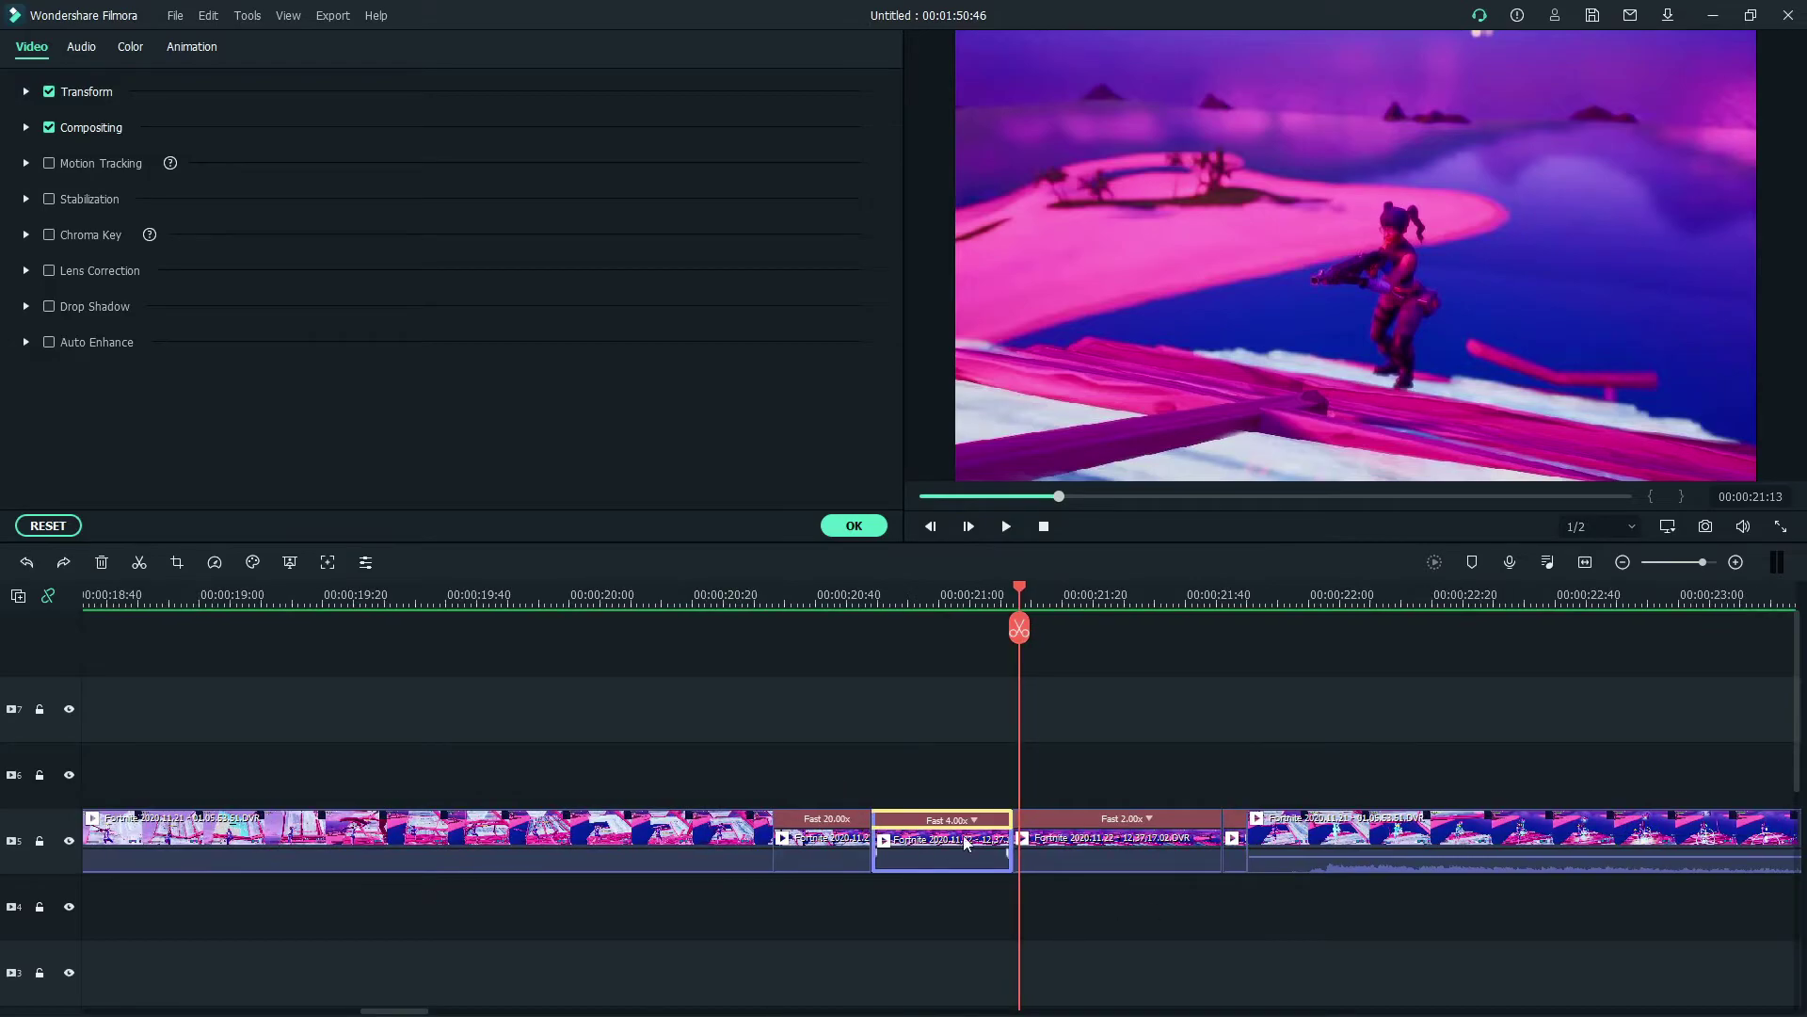
drag(851, 799, 1459, 726)
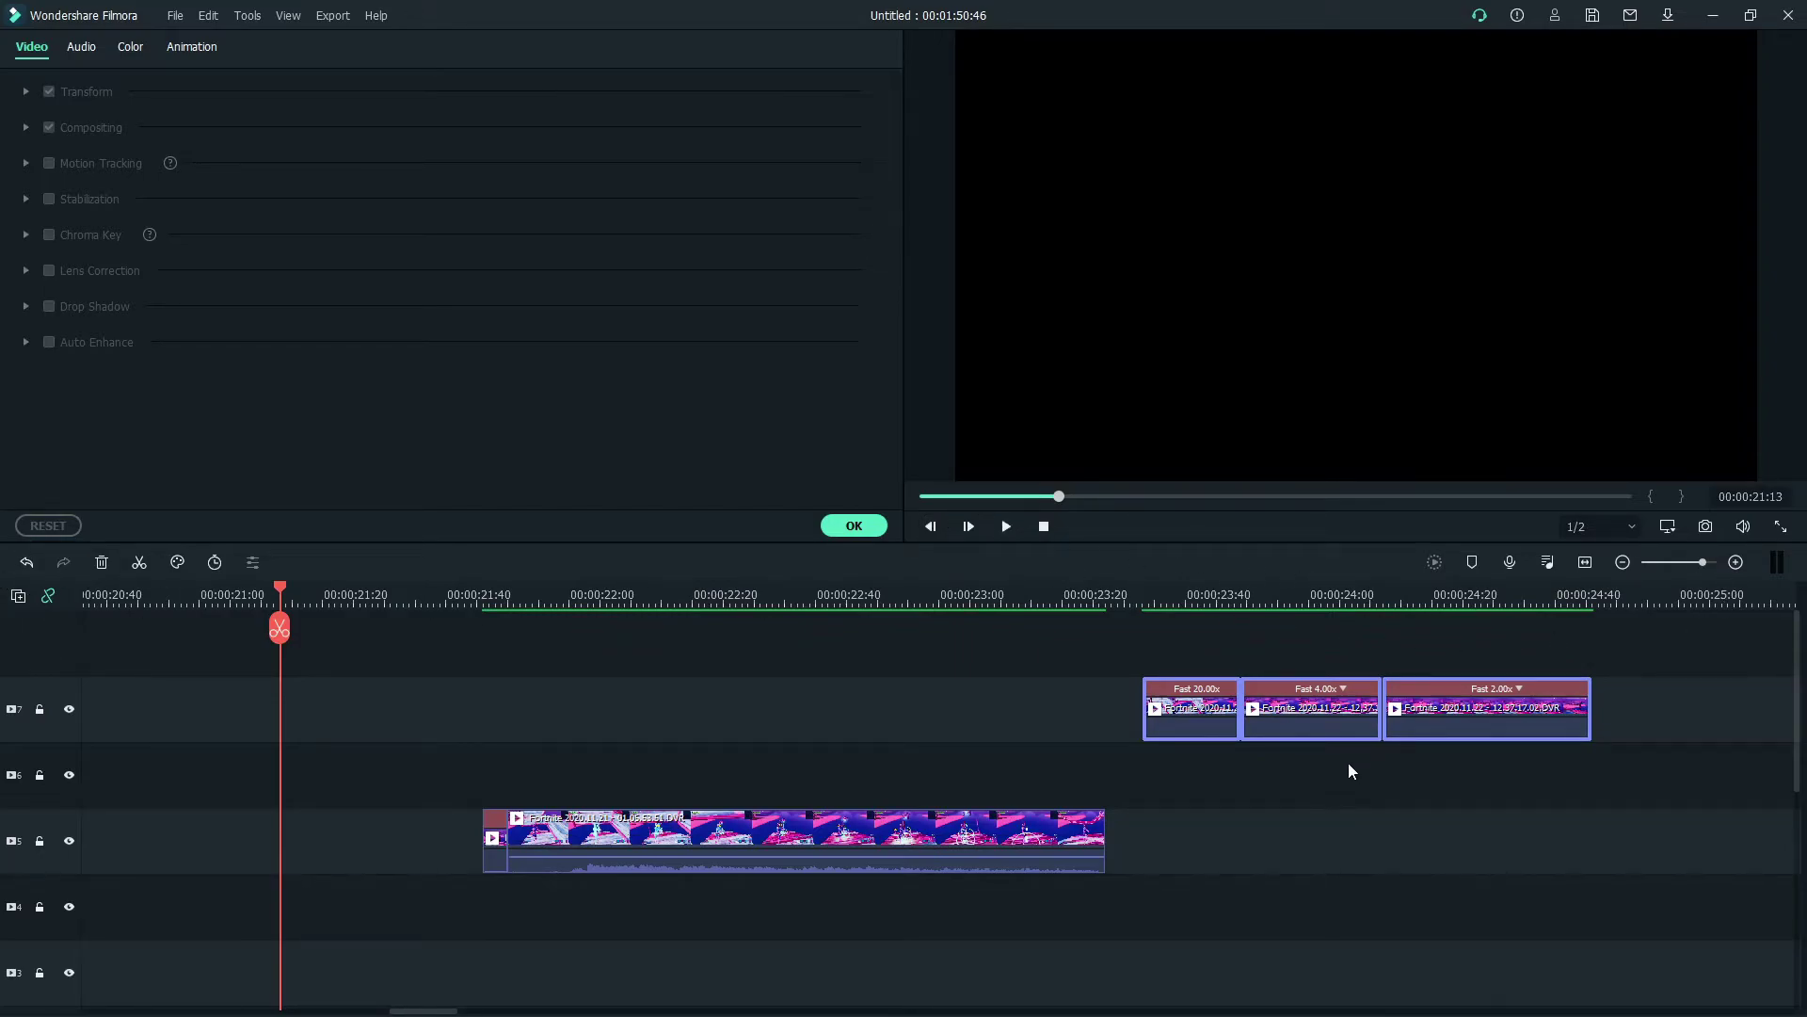
Step: Change the speed of the 4x replay part on track 7 to Fast 8x
click(1315, 596)
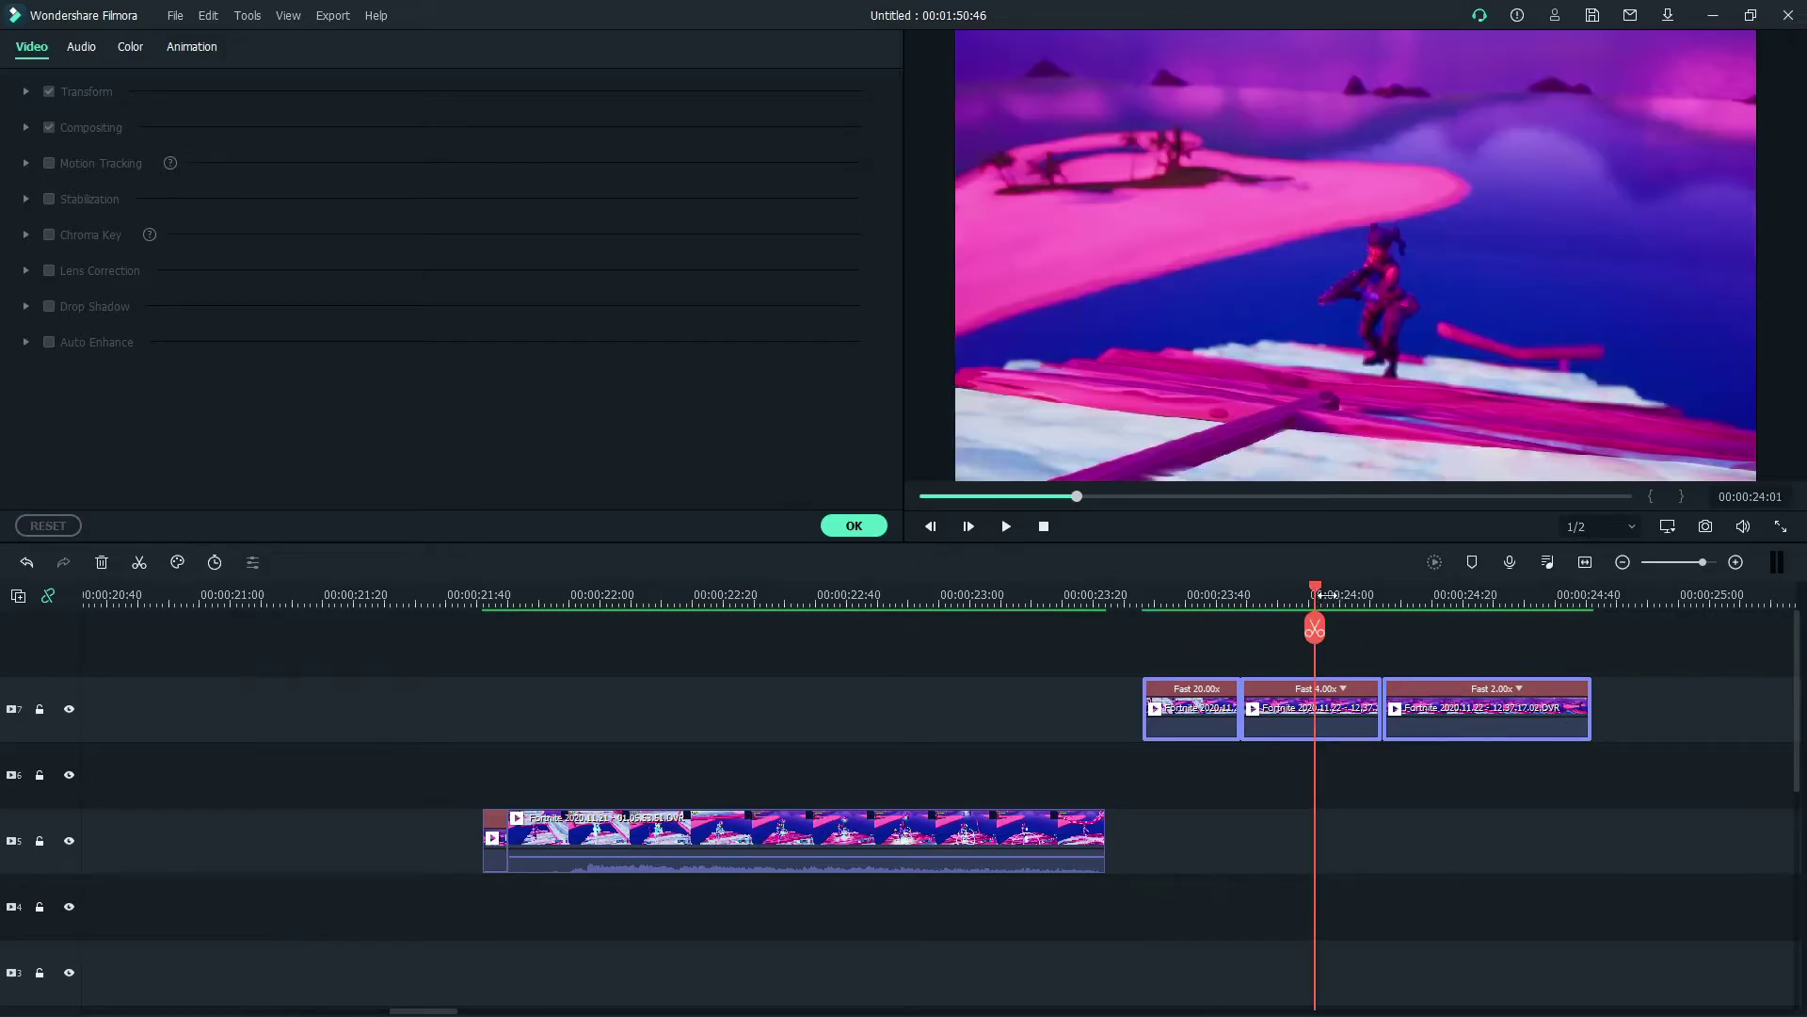
drag(1315, 596, 1277, 617)
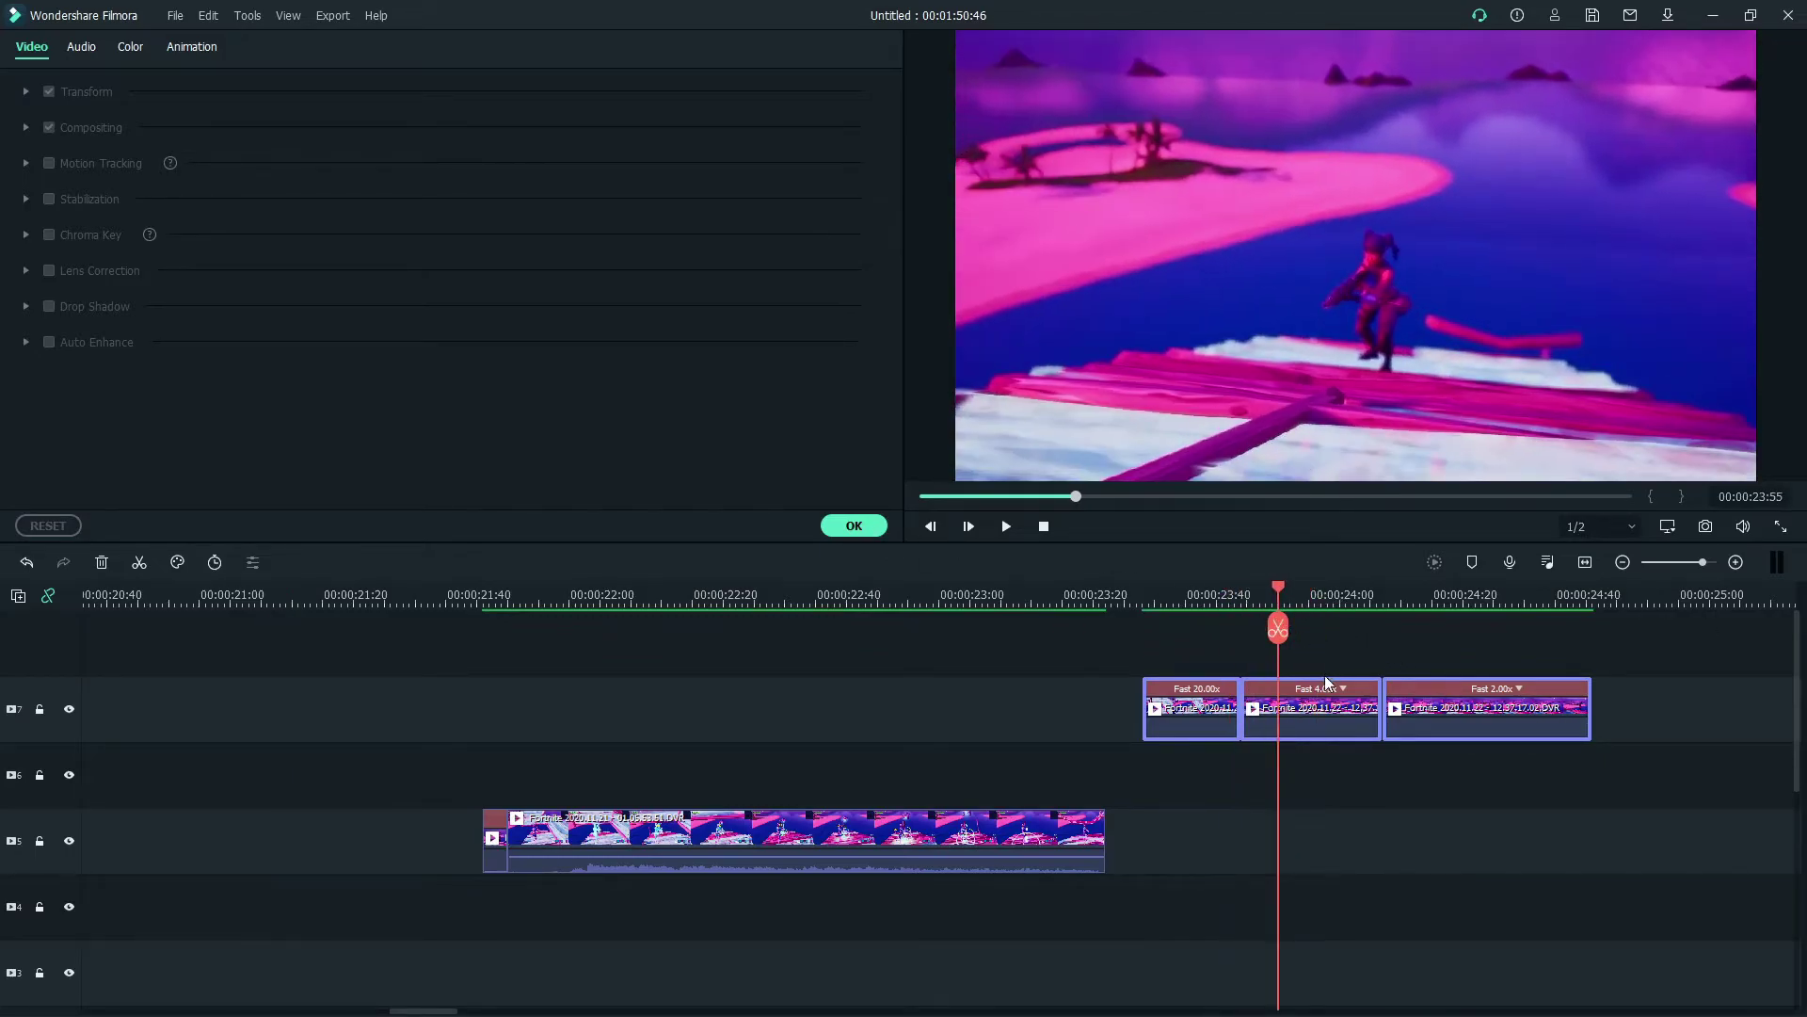
scroll(1352, 596, up, 2)
click(1364, 596)
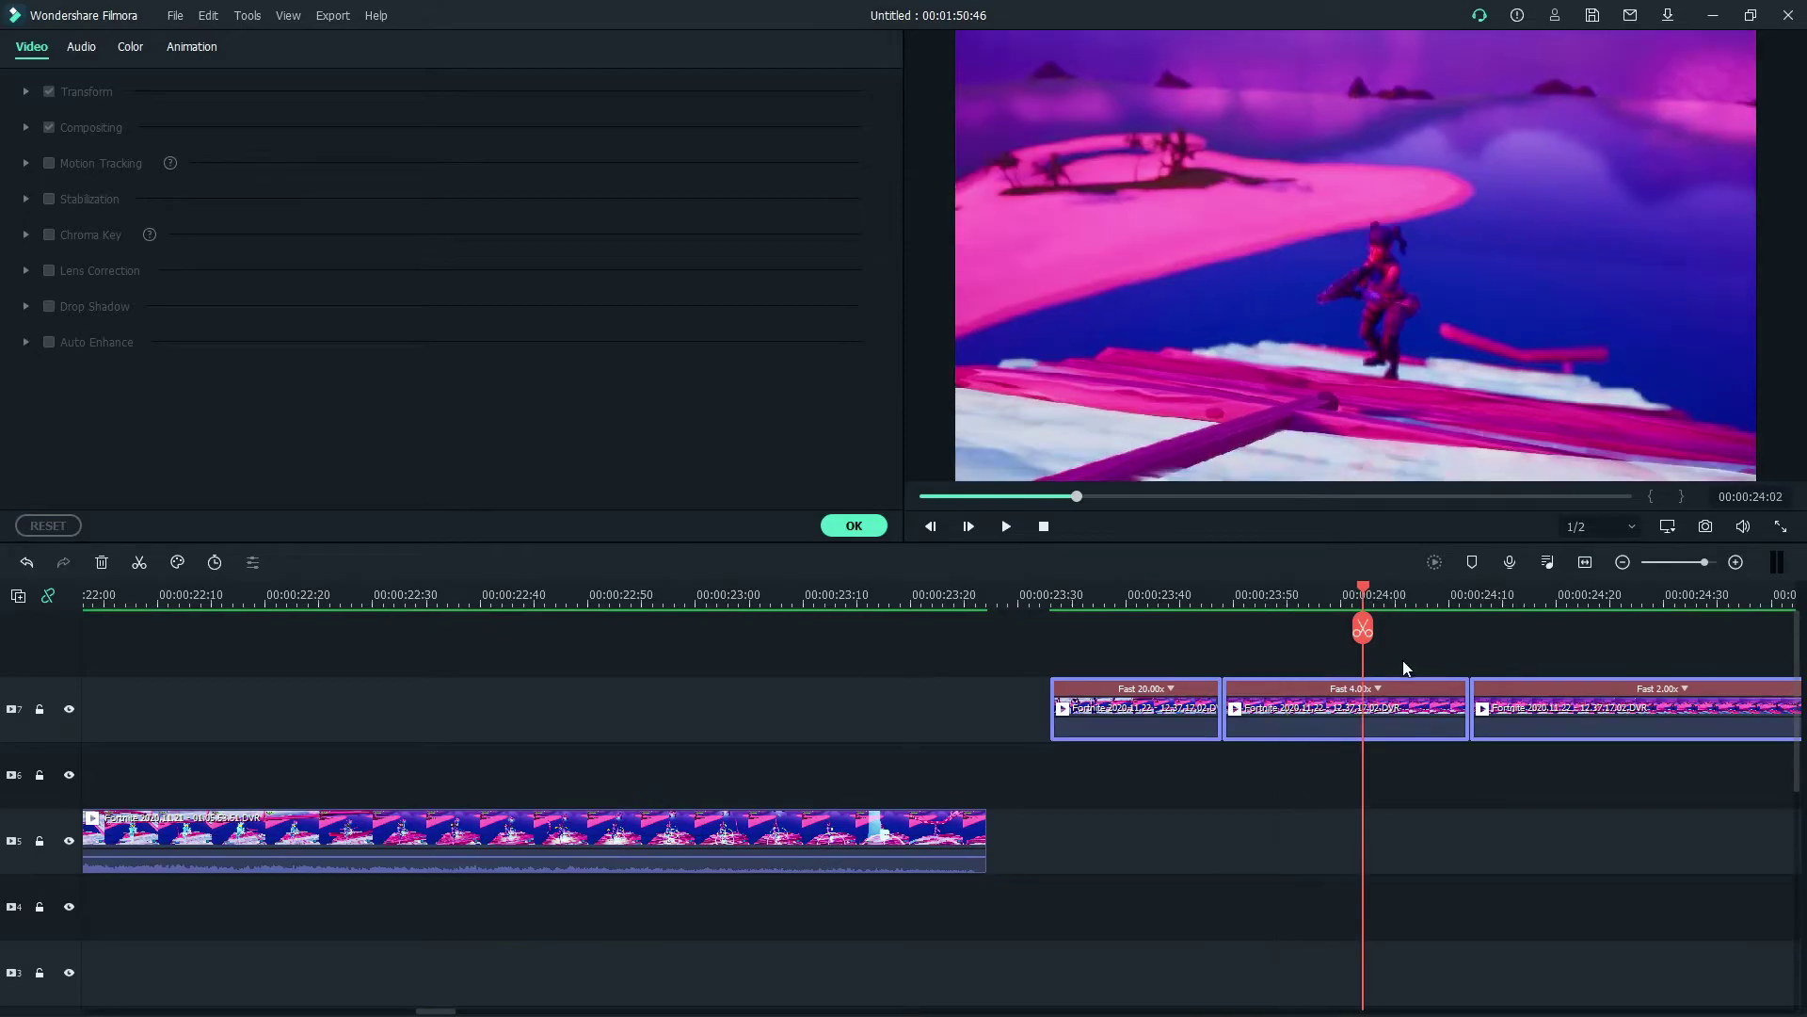
click(1377, 688)
mouse_move(1449, 778)
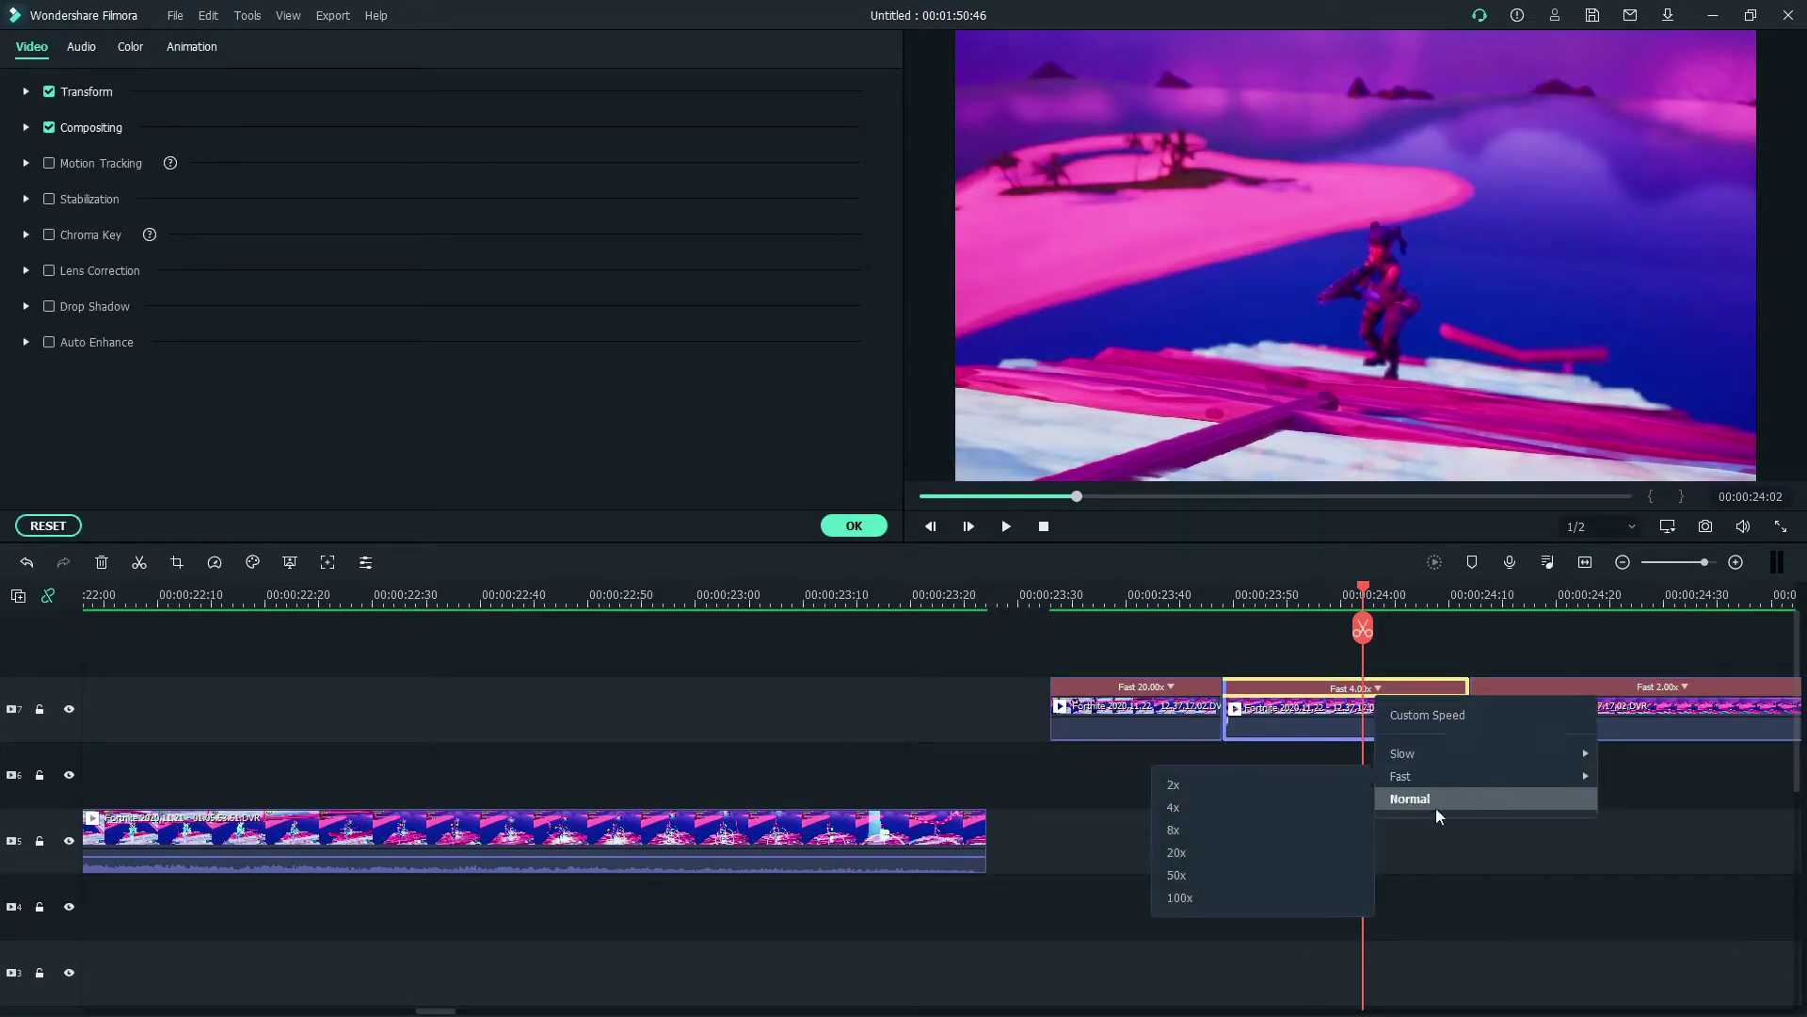
click(1273, 830)
Step: Split the 2x replay part on track 7 at about 00:00:24:15 and set its first piece to Fast 4x
click(1408, 591)
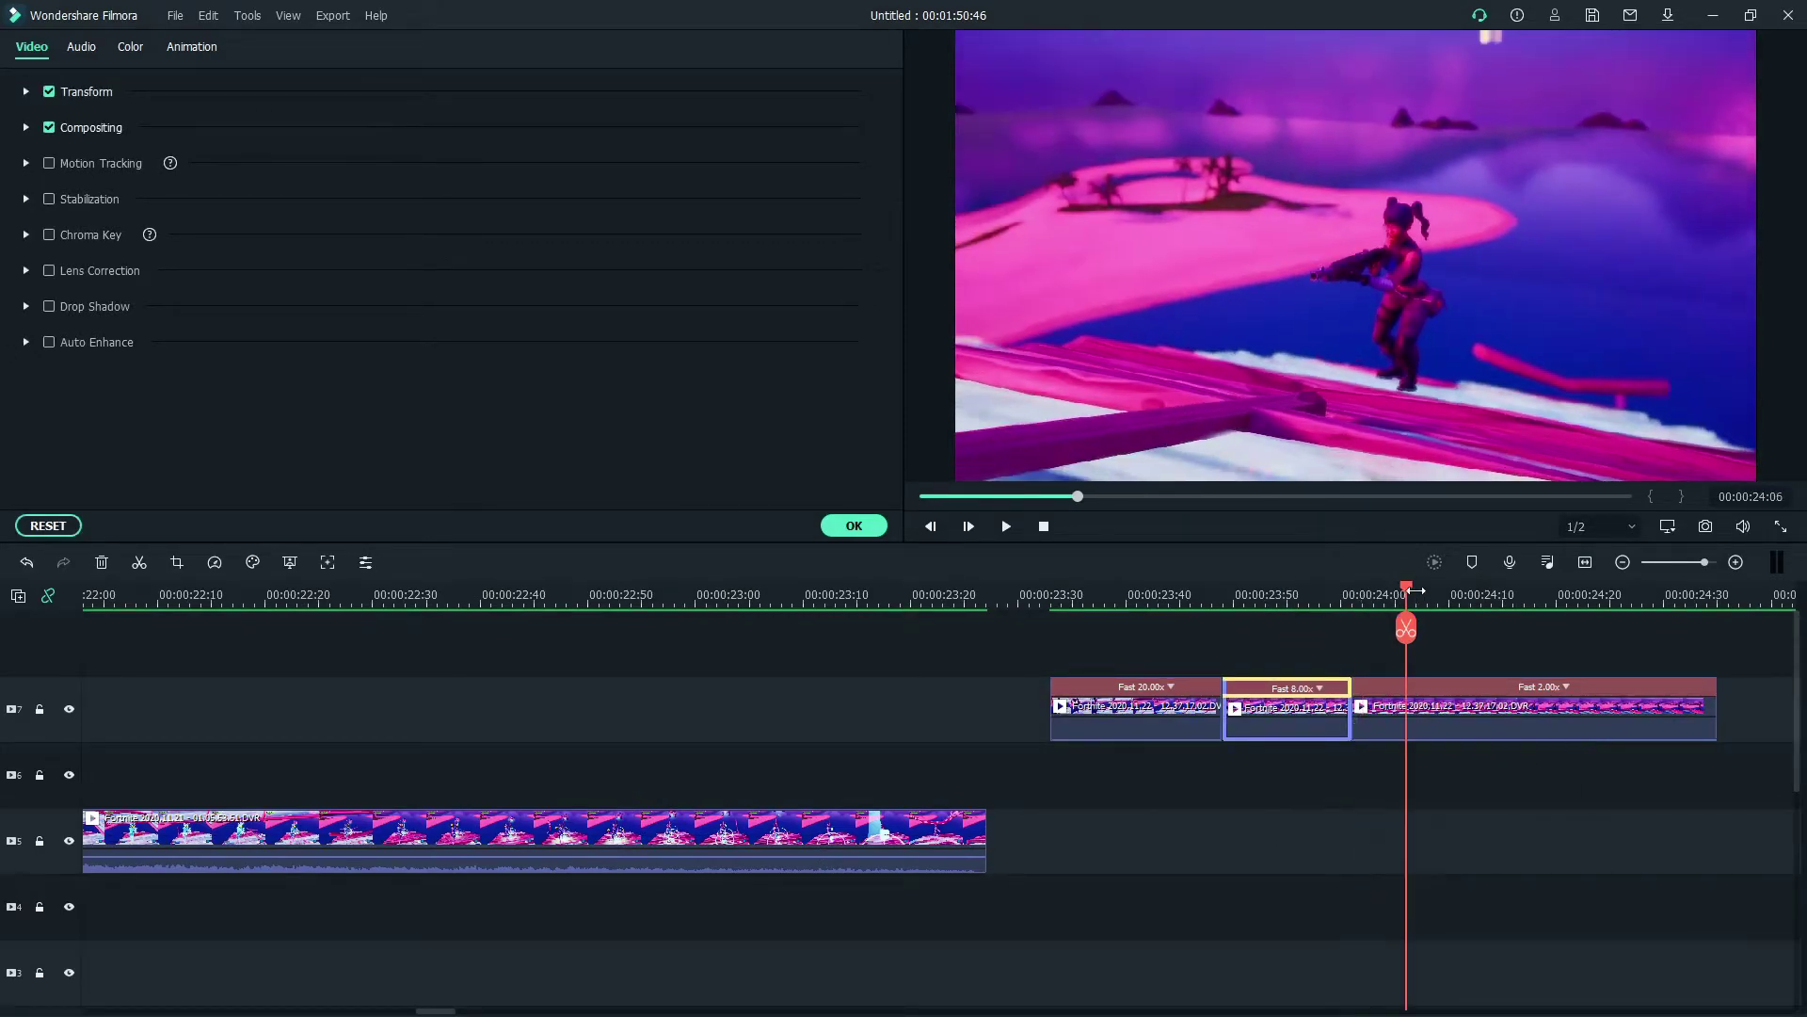
click(1517, 721)
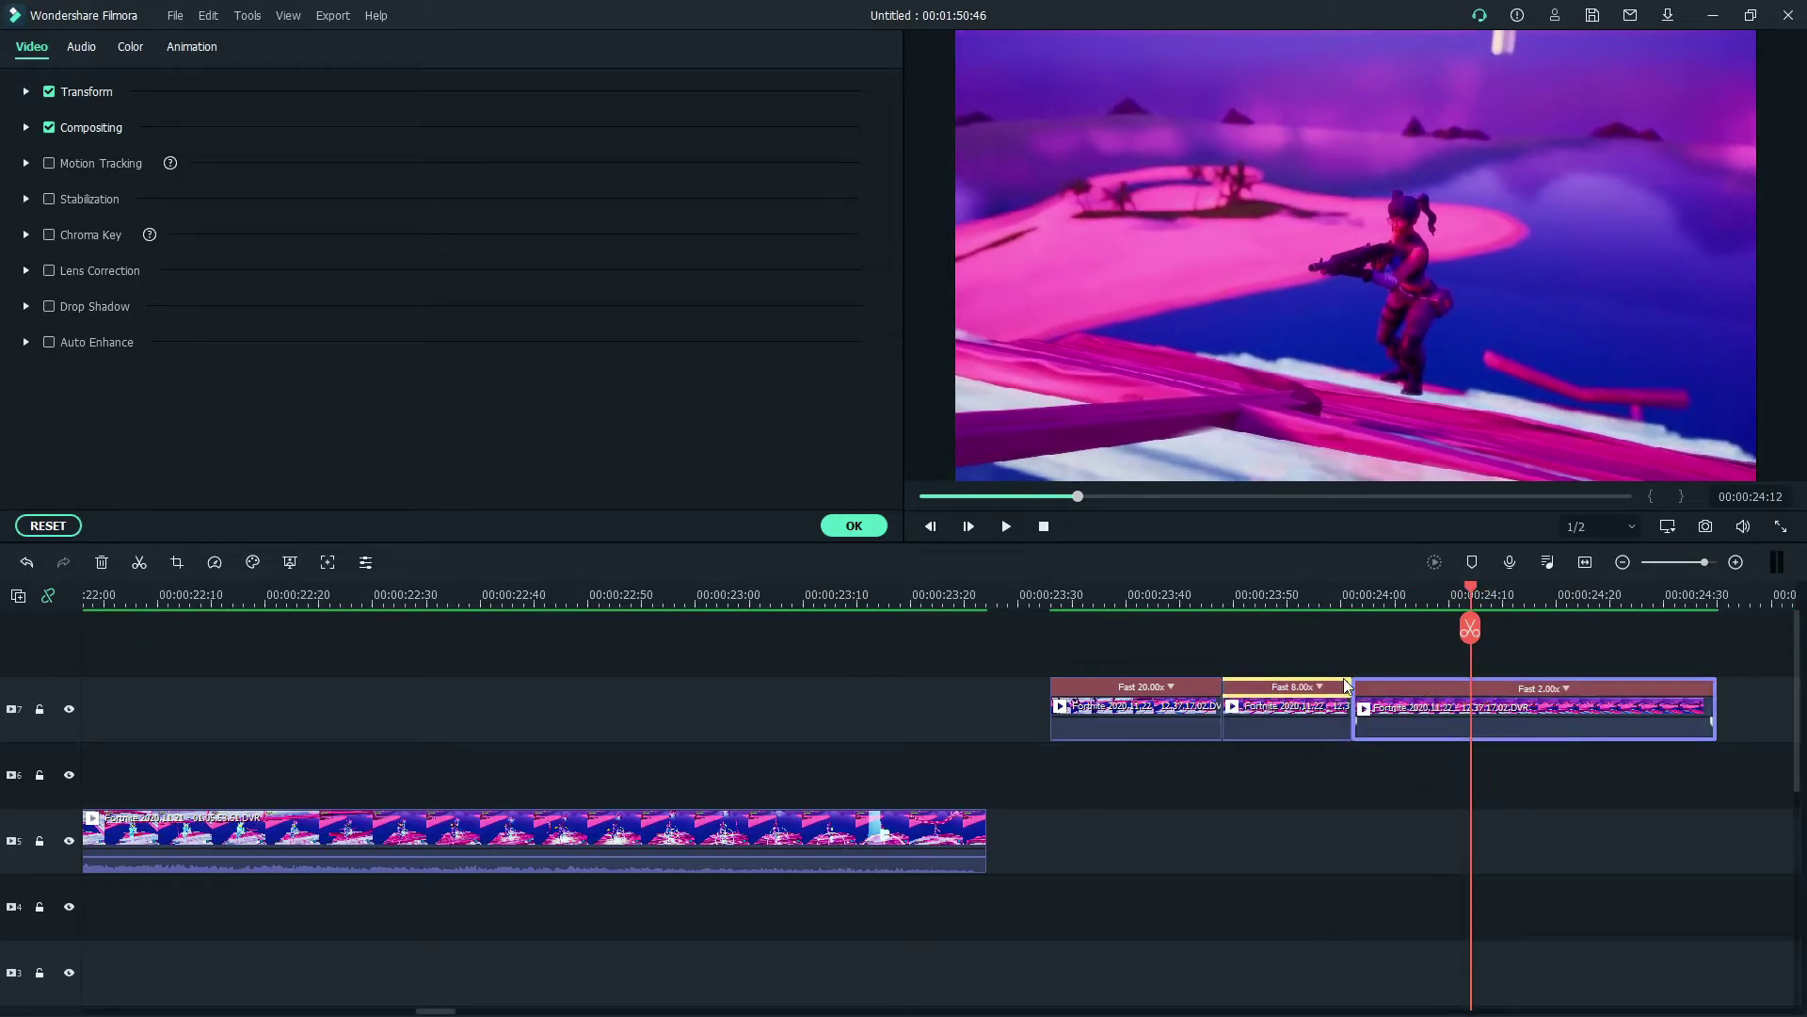
click(139, 565)
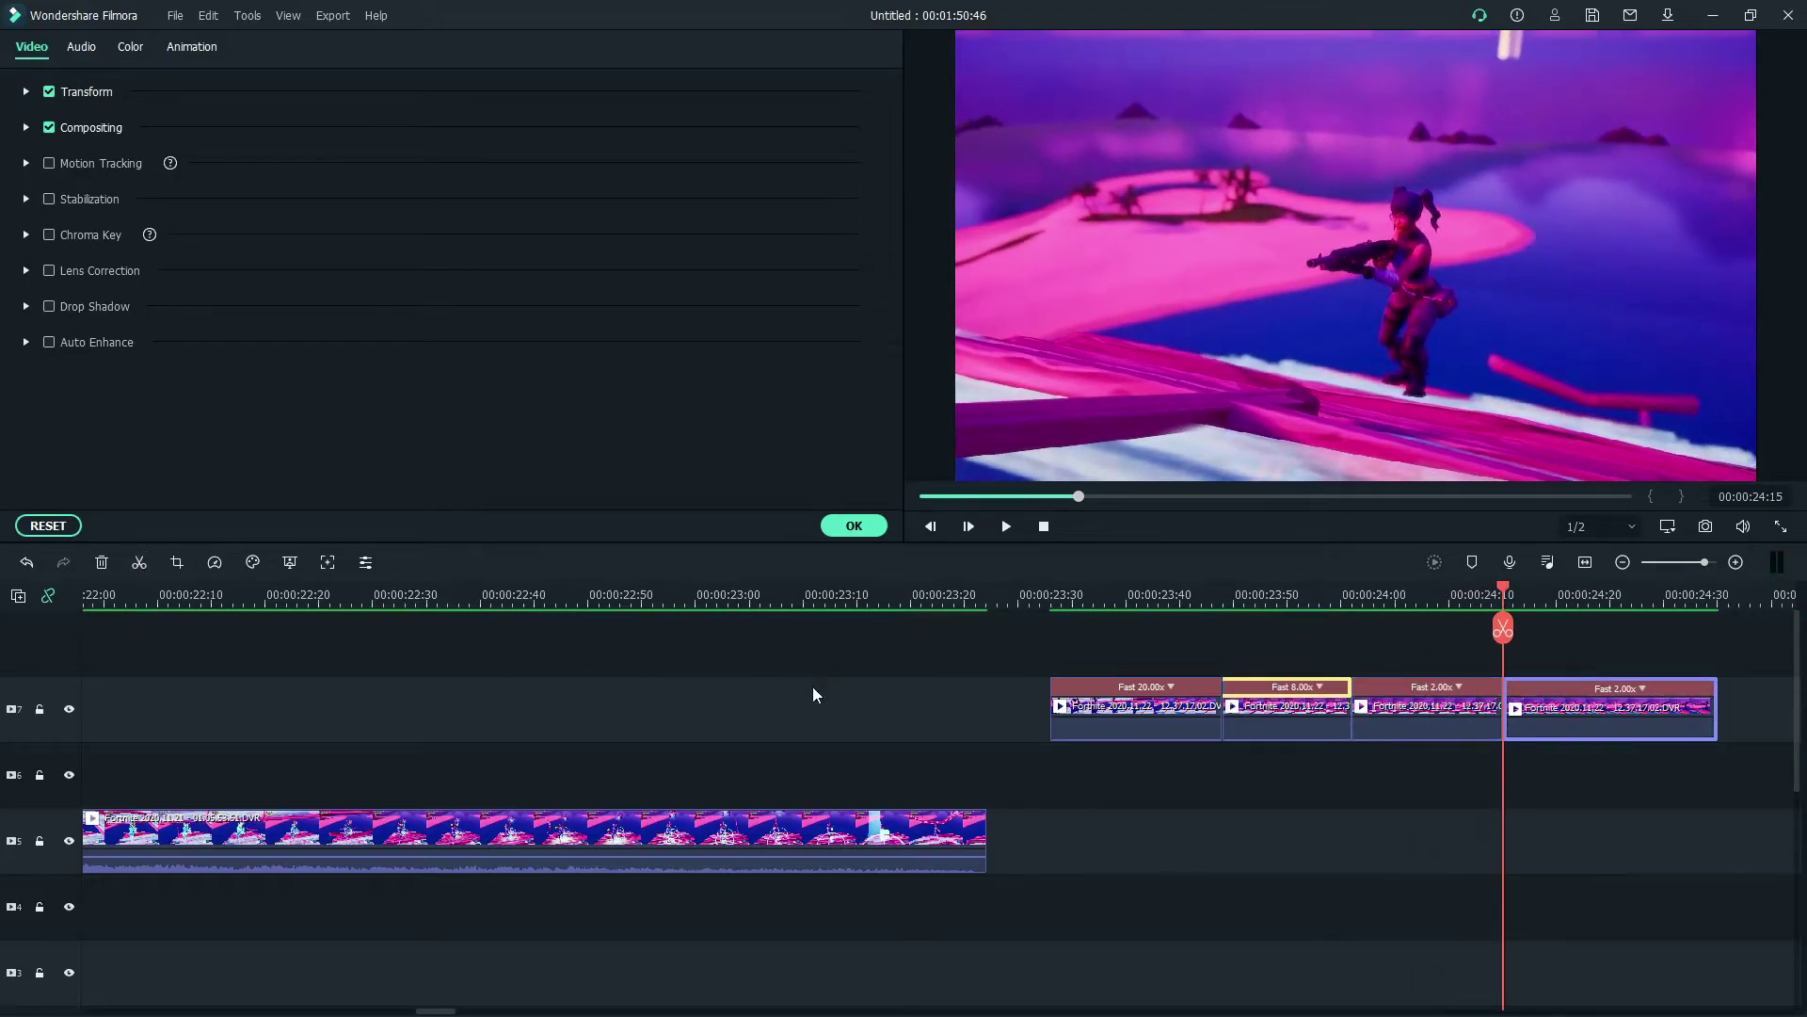
click(1441, 698)
mouse_move(1613, 787)
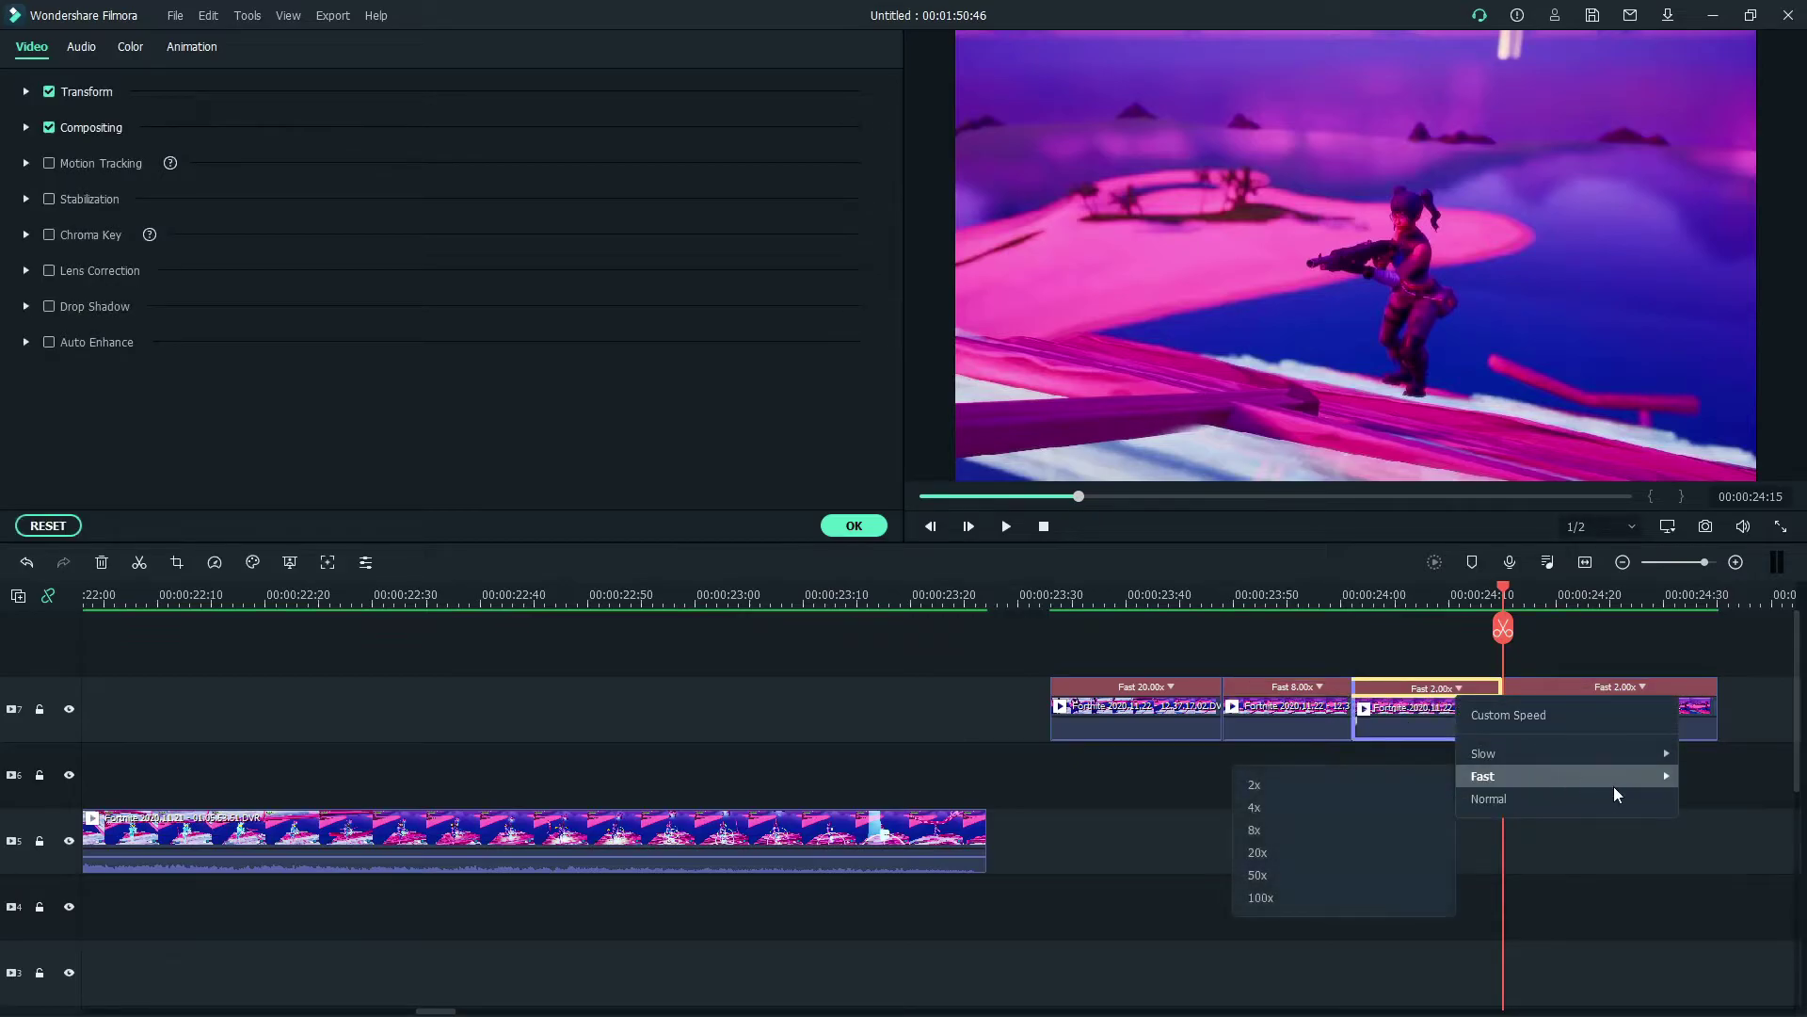
click(1295, 806)
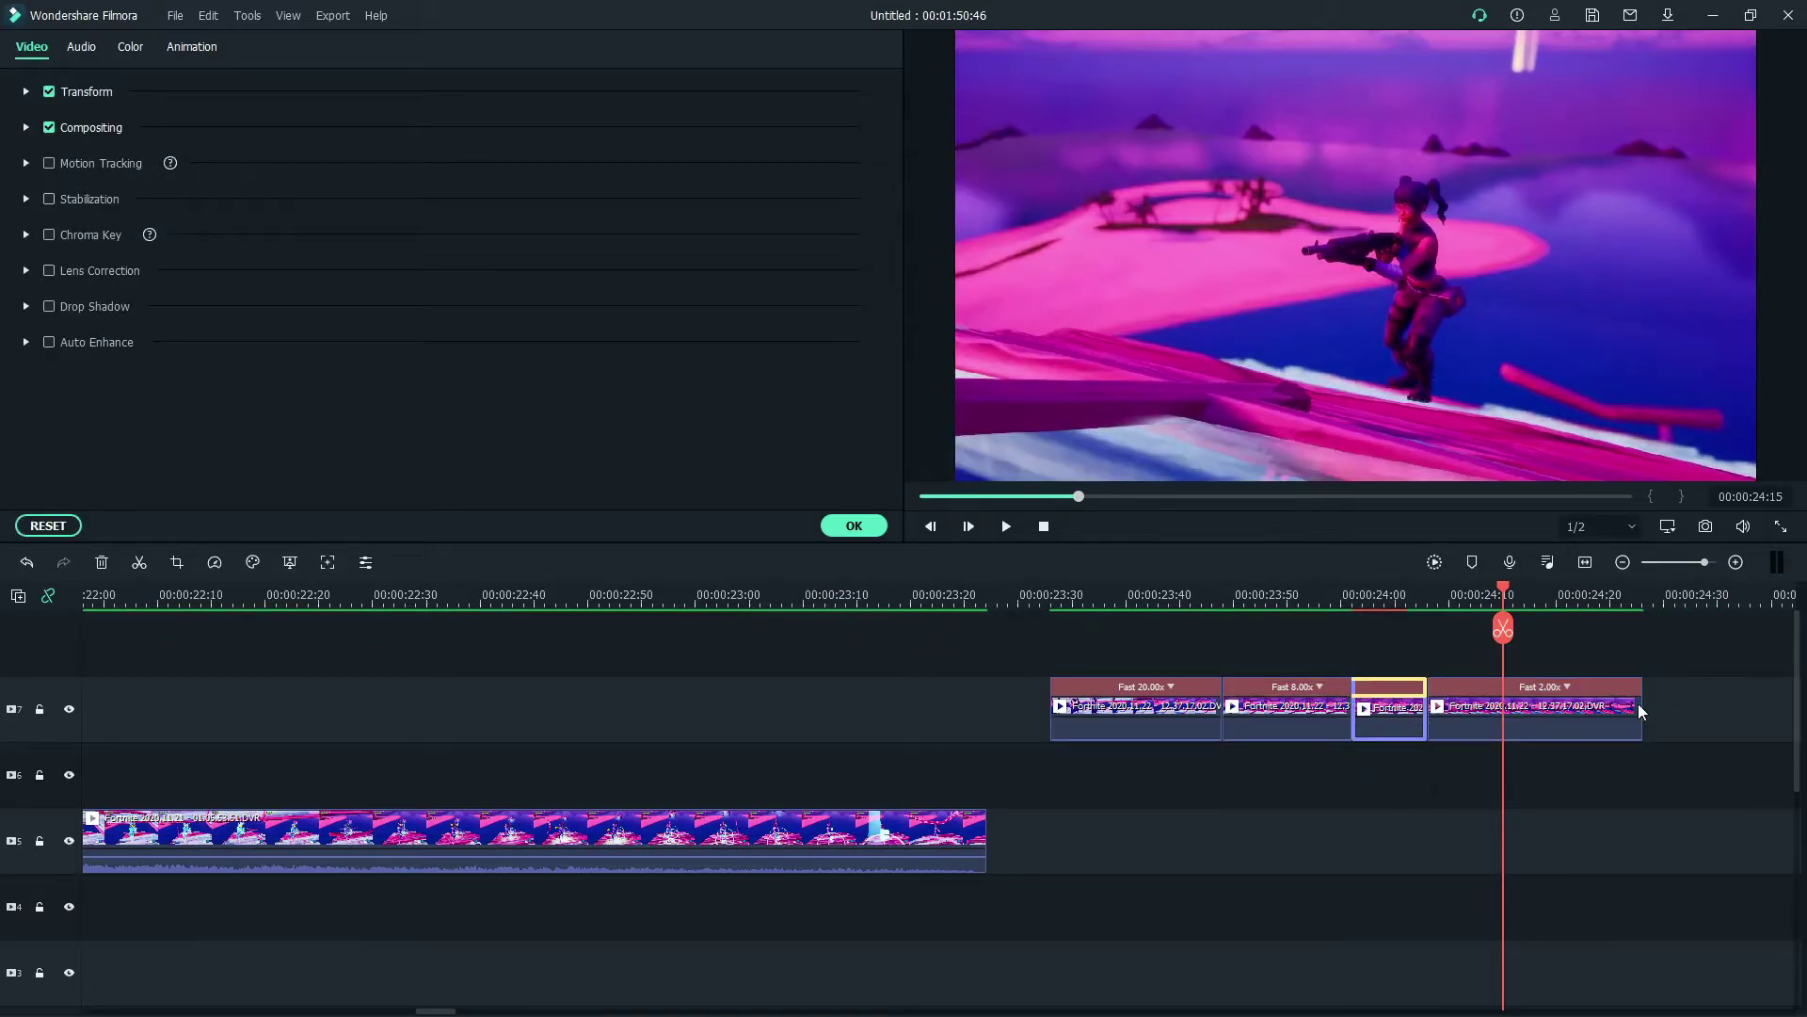
Step: Move the replay parts back to track 5 against the 100x part, and join the first gameplay part to their start
key(ctrl+a)
drag(1090, 694, 584, 834)
drag(298, 838, 490, 836)
Step: Render the timeline preview and play the reworked speed ramp from the end of the first gameplay part to about 00:00:22:56
click(1421, 571)
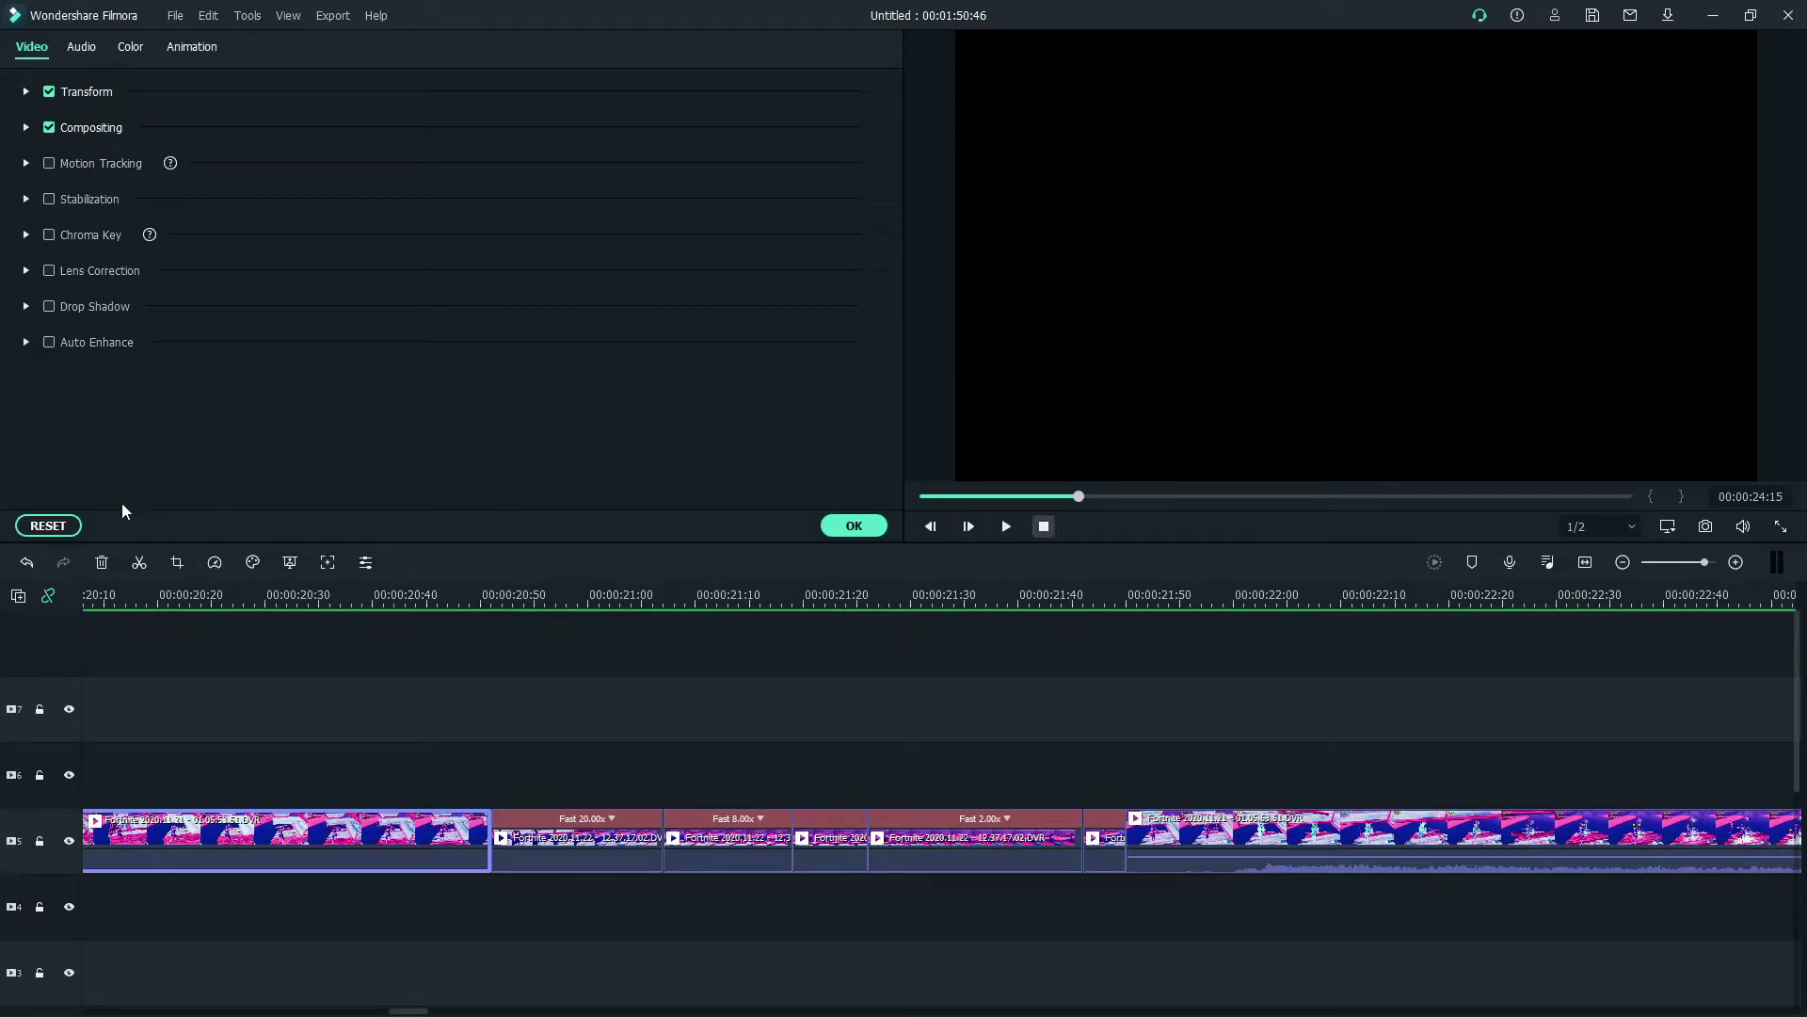
click(438, 600)
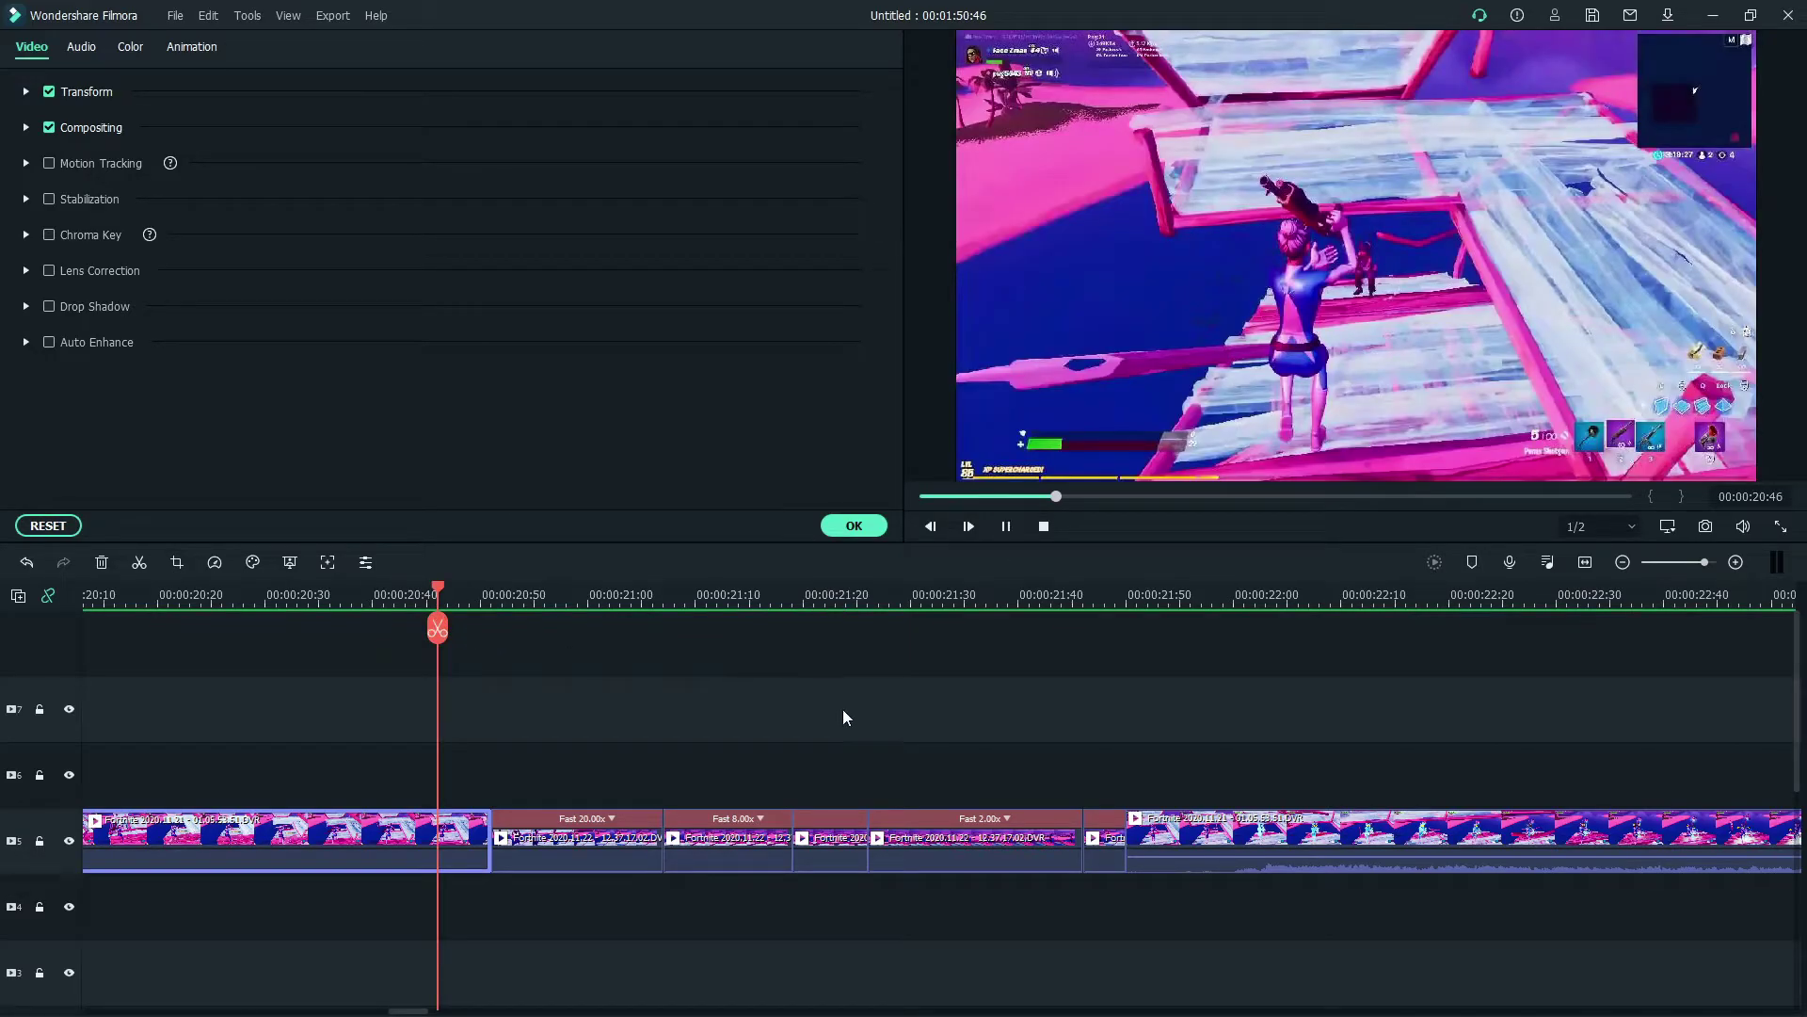
key(space)
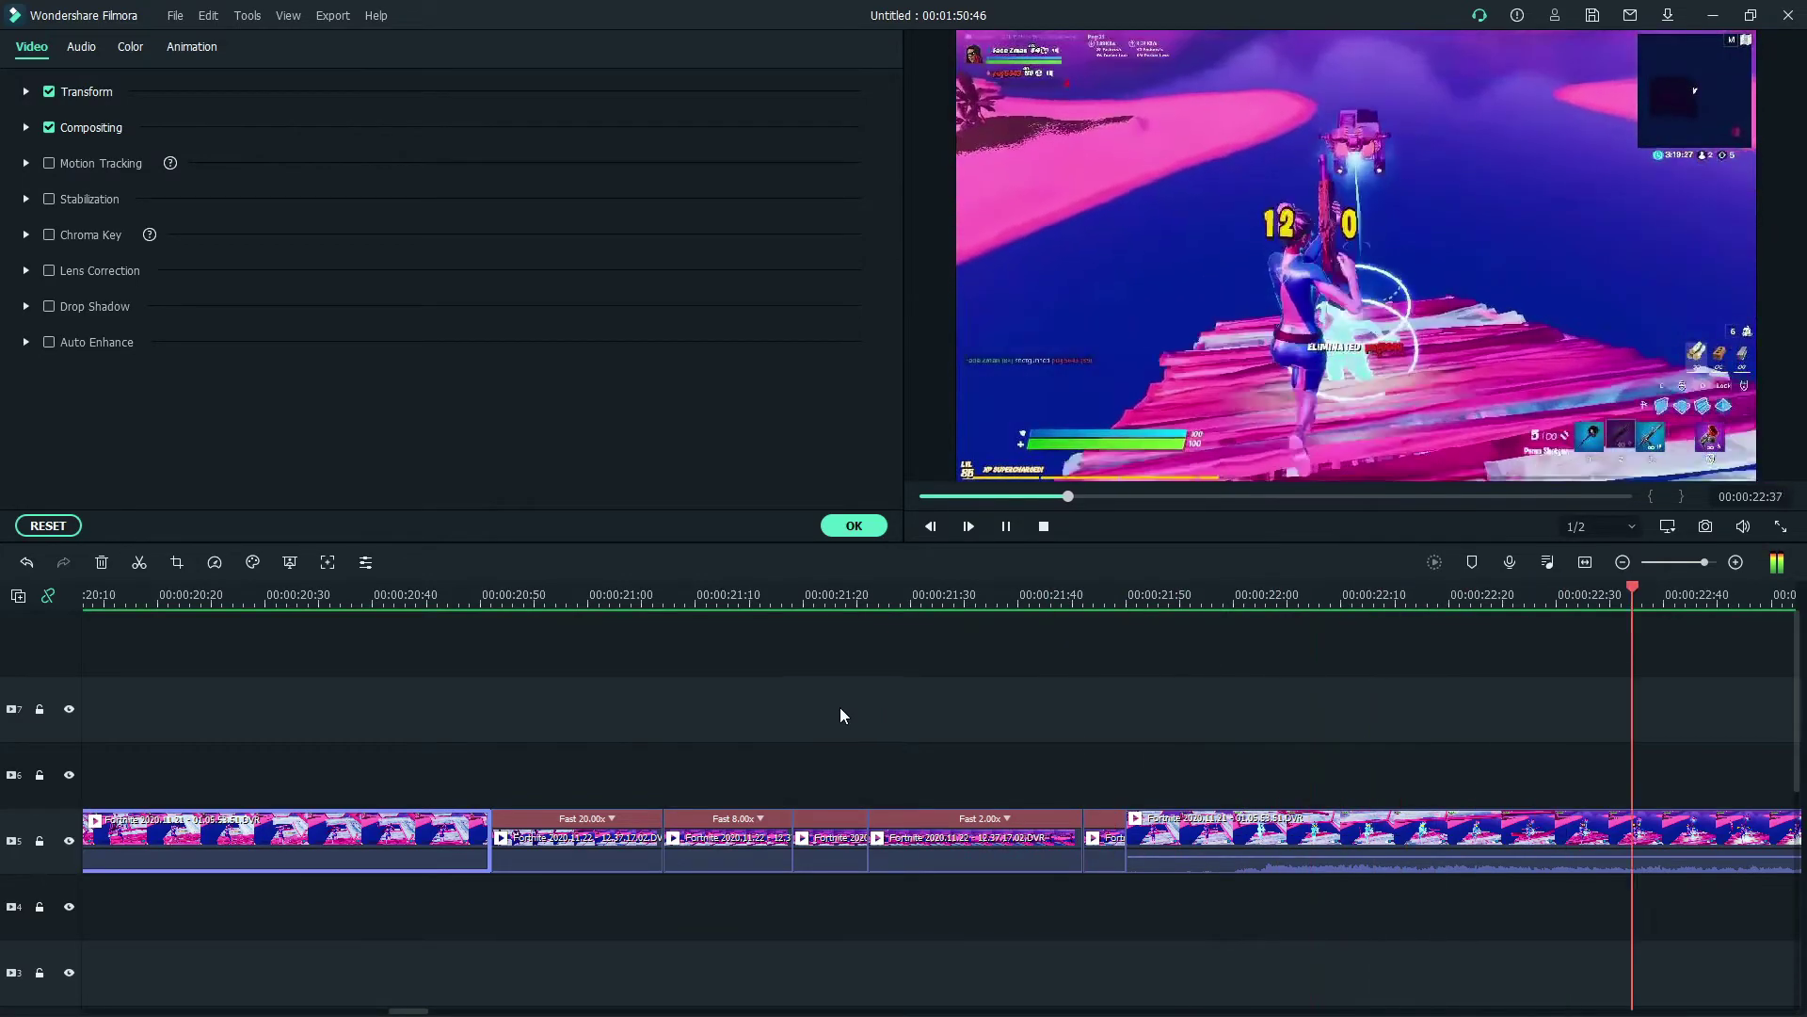
key(space)
Step: Move the Cinema 21:9 effect pieces from track 4 to track 6, above the replay parts, and close the effect settings
scroll(863, 594, down, 5)
click(996, 890)
scroll(1271, 750, up, 2)
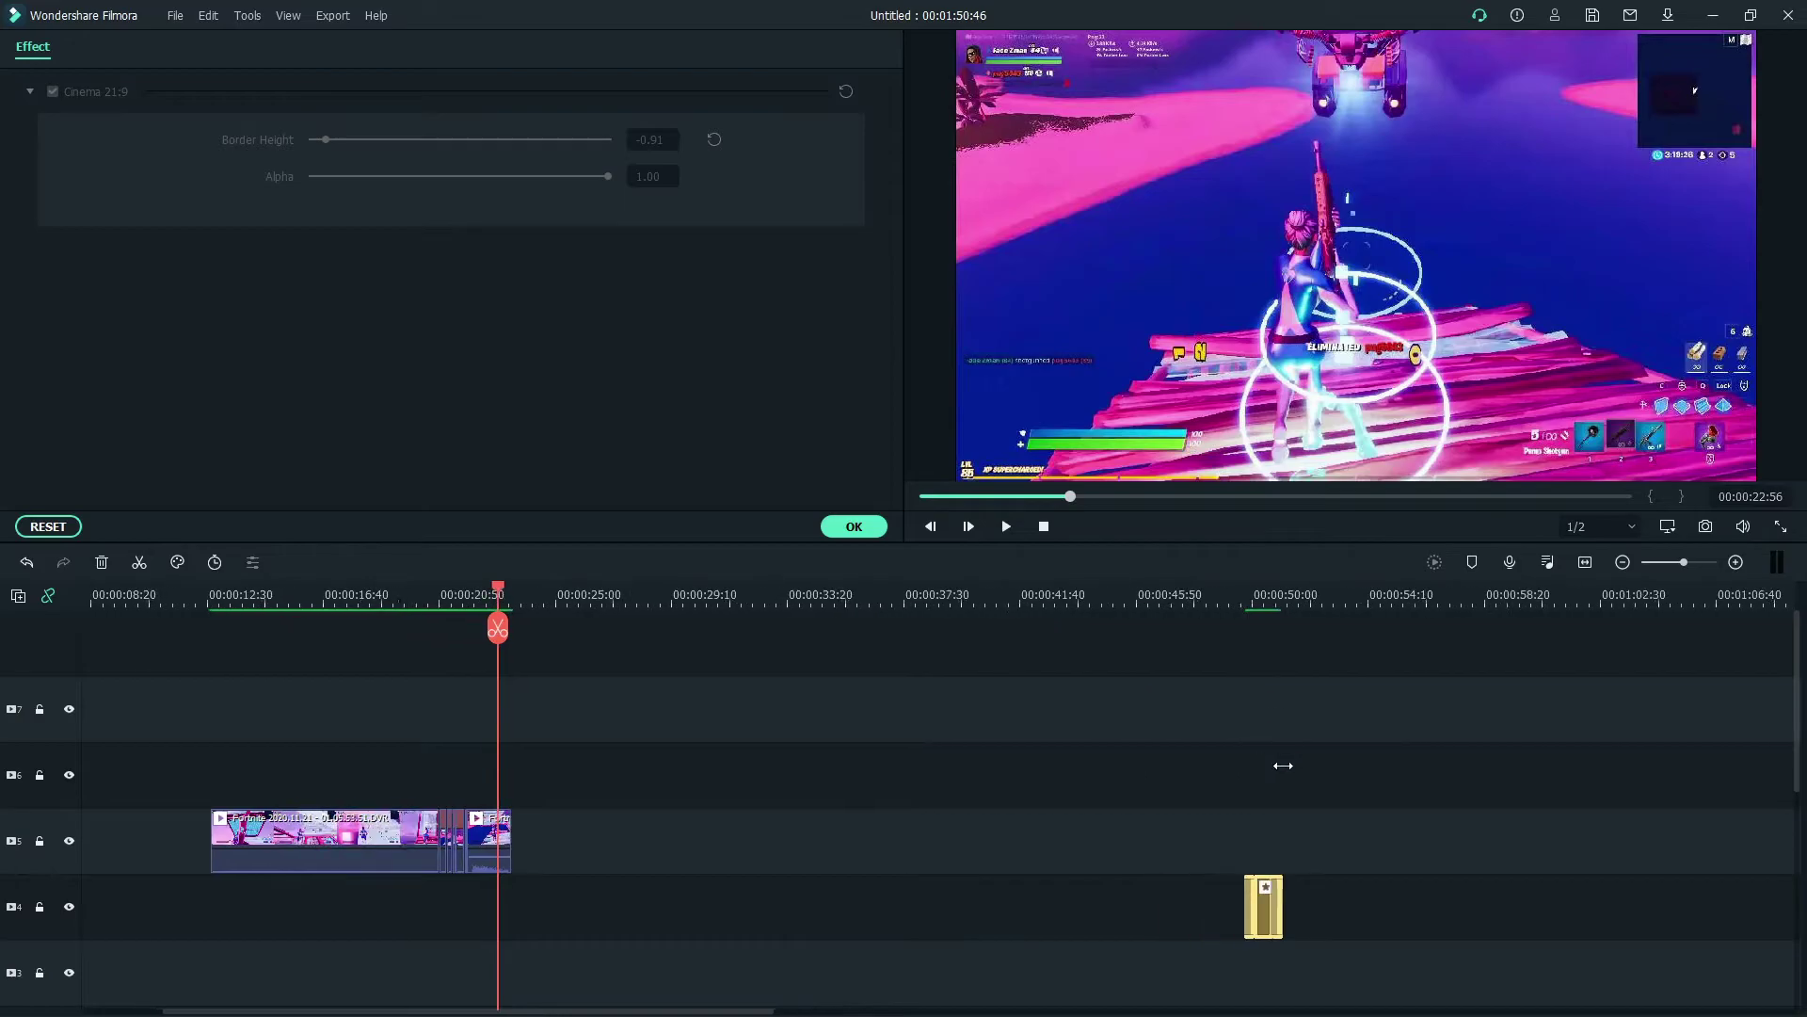
drag(1137, 854, 451, 778)
scroll(855, 758, up, 5)
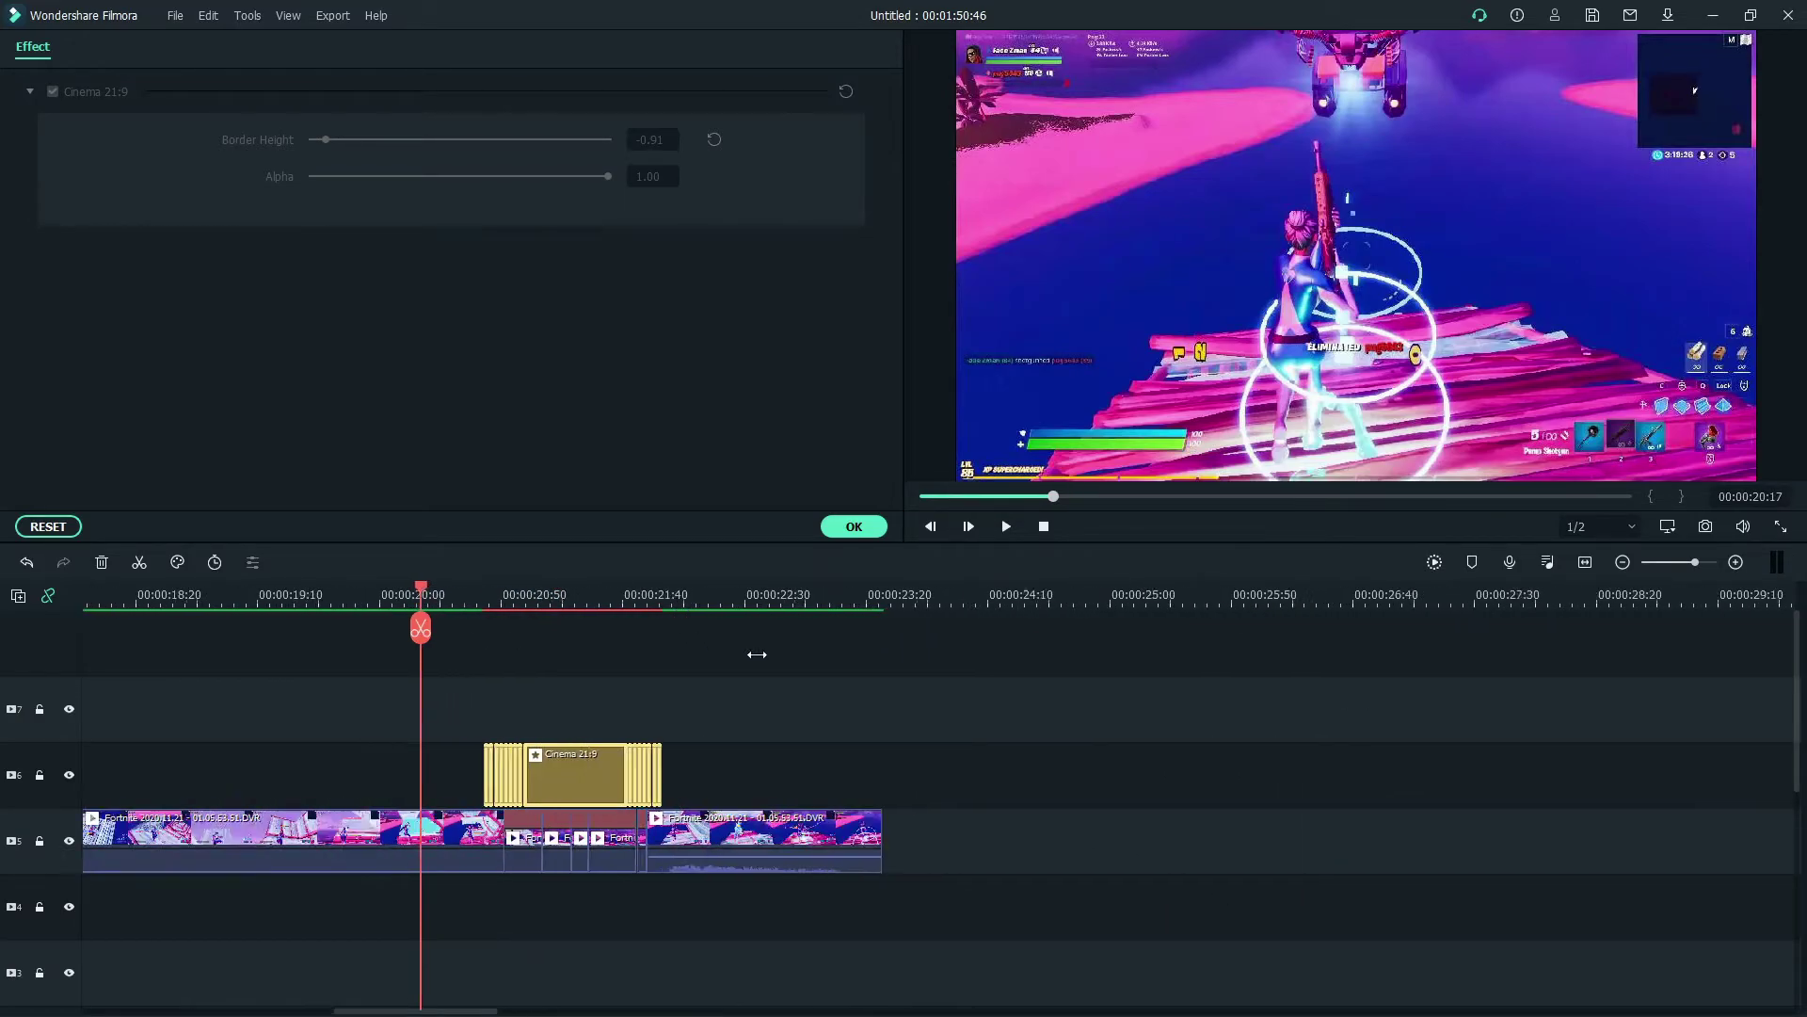
click(851, 765)
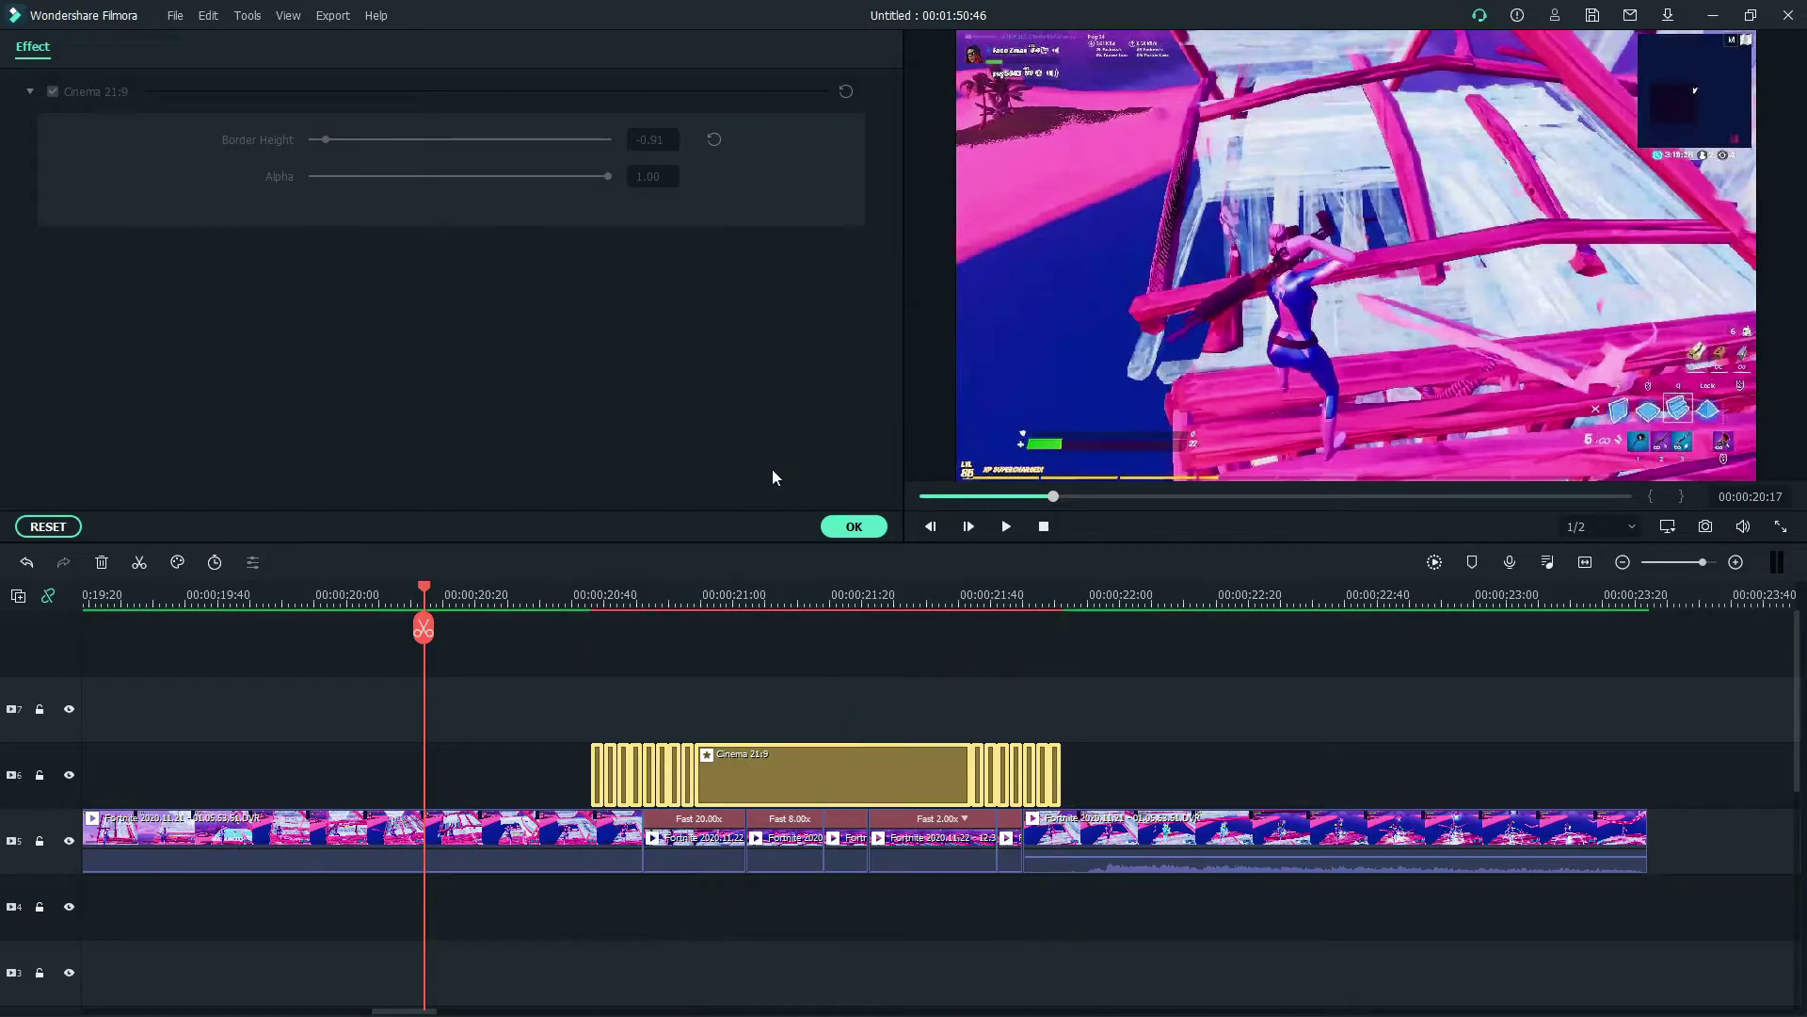
click(837, 528)
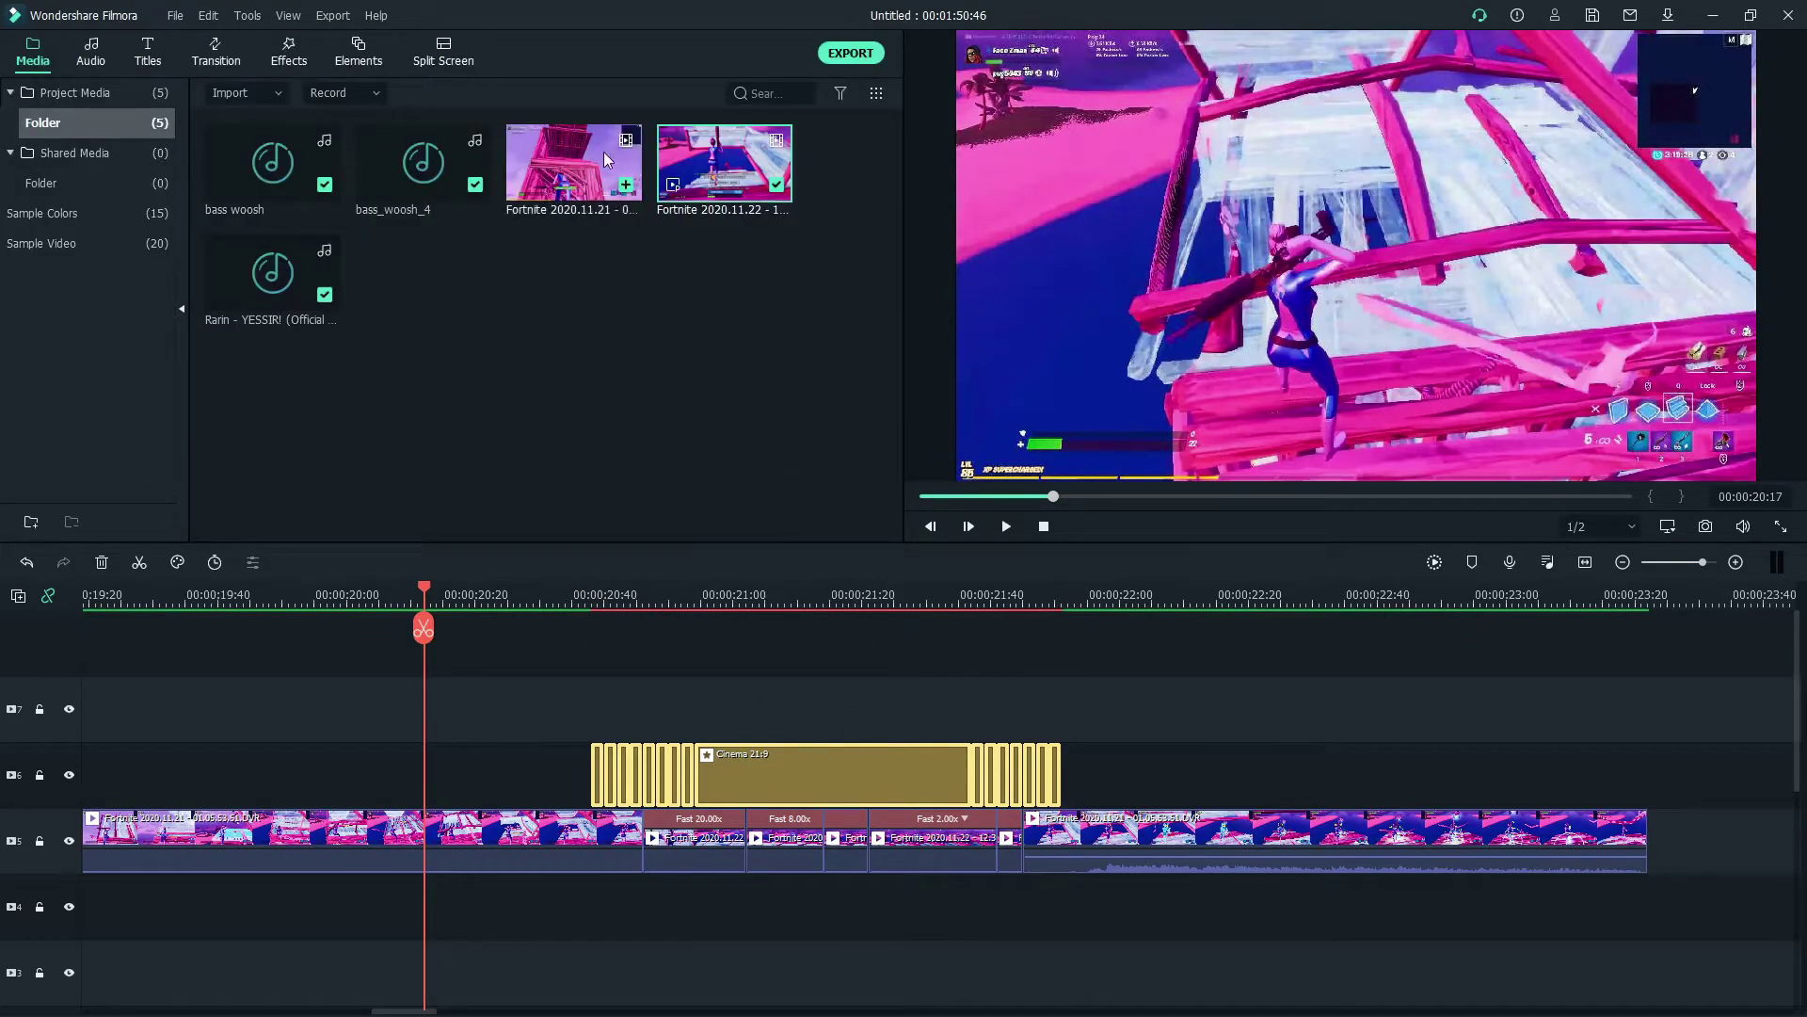
Step: Add a Warp 7 transition, about 24 frames long, at the cut between the first gameplay part and the 20x replay part
click(218, 54)
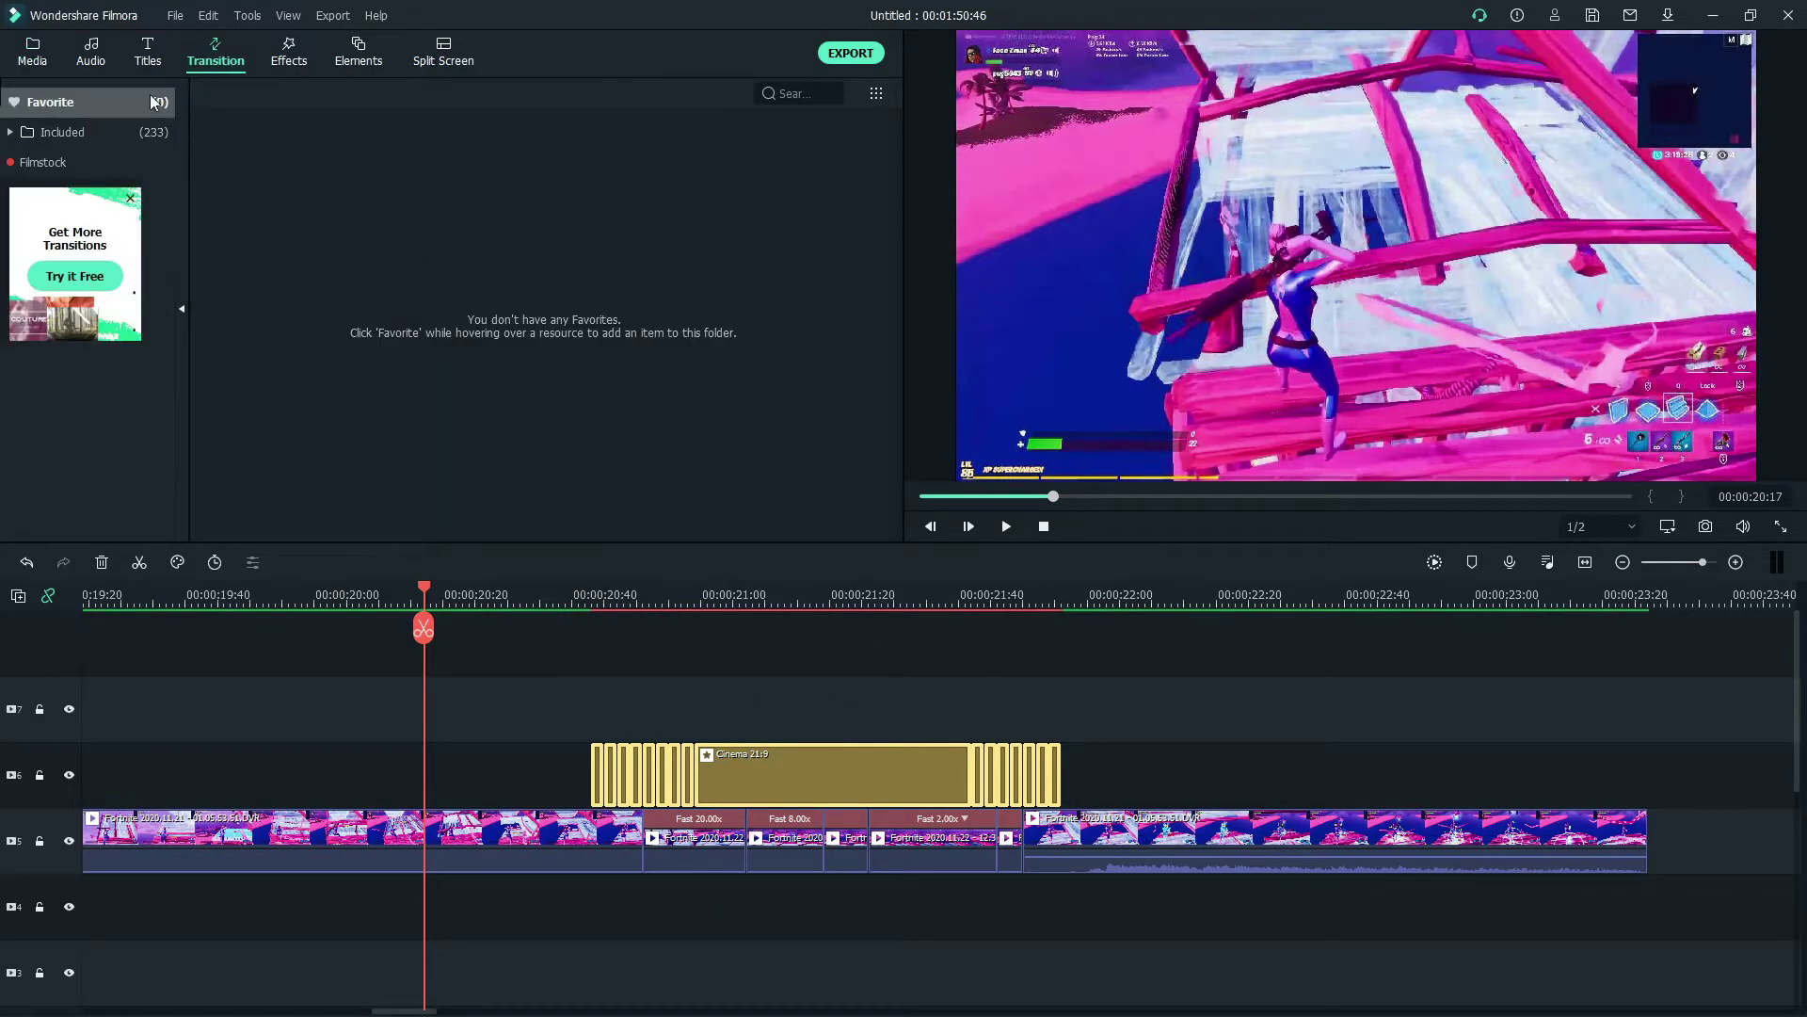
click(62, 139)
click(56, 282)
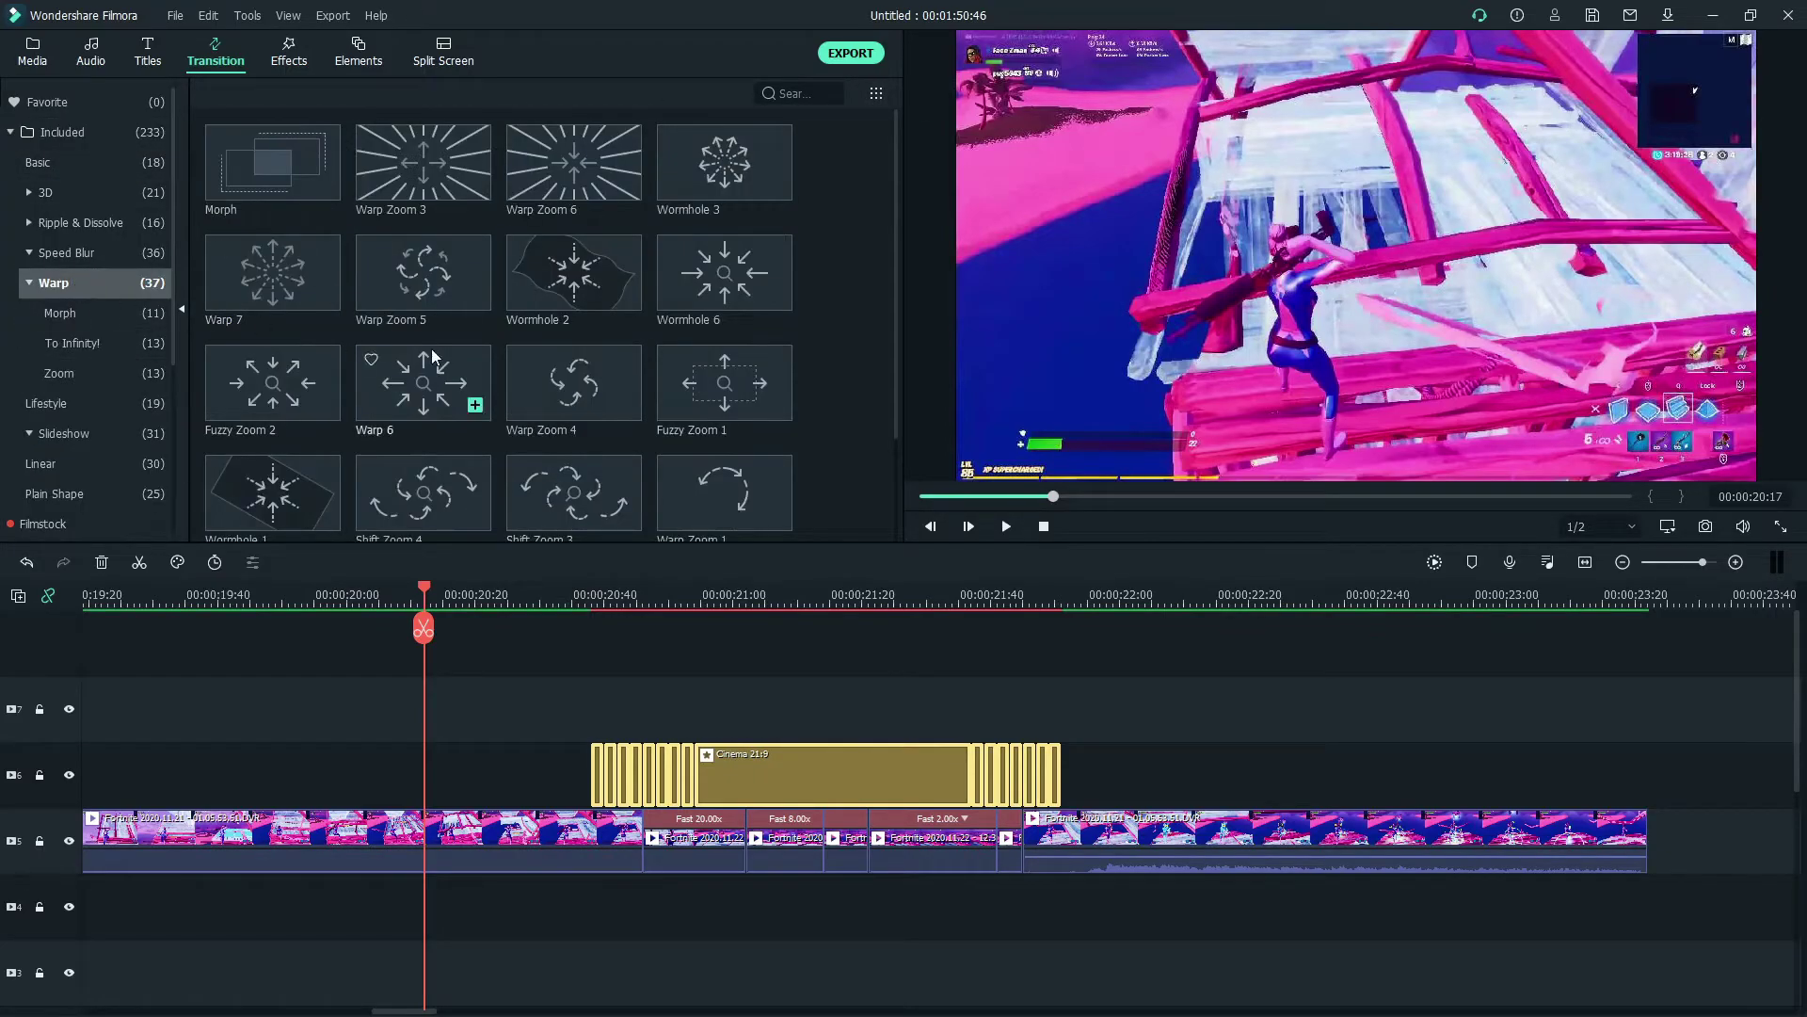
drag(278, 273, 542, 762)
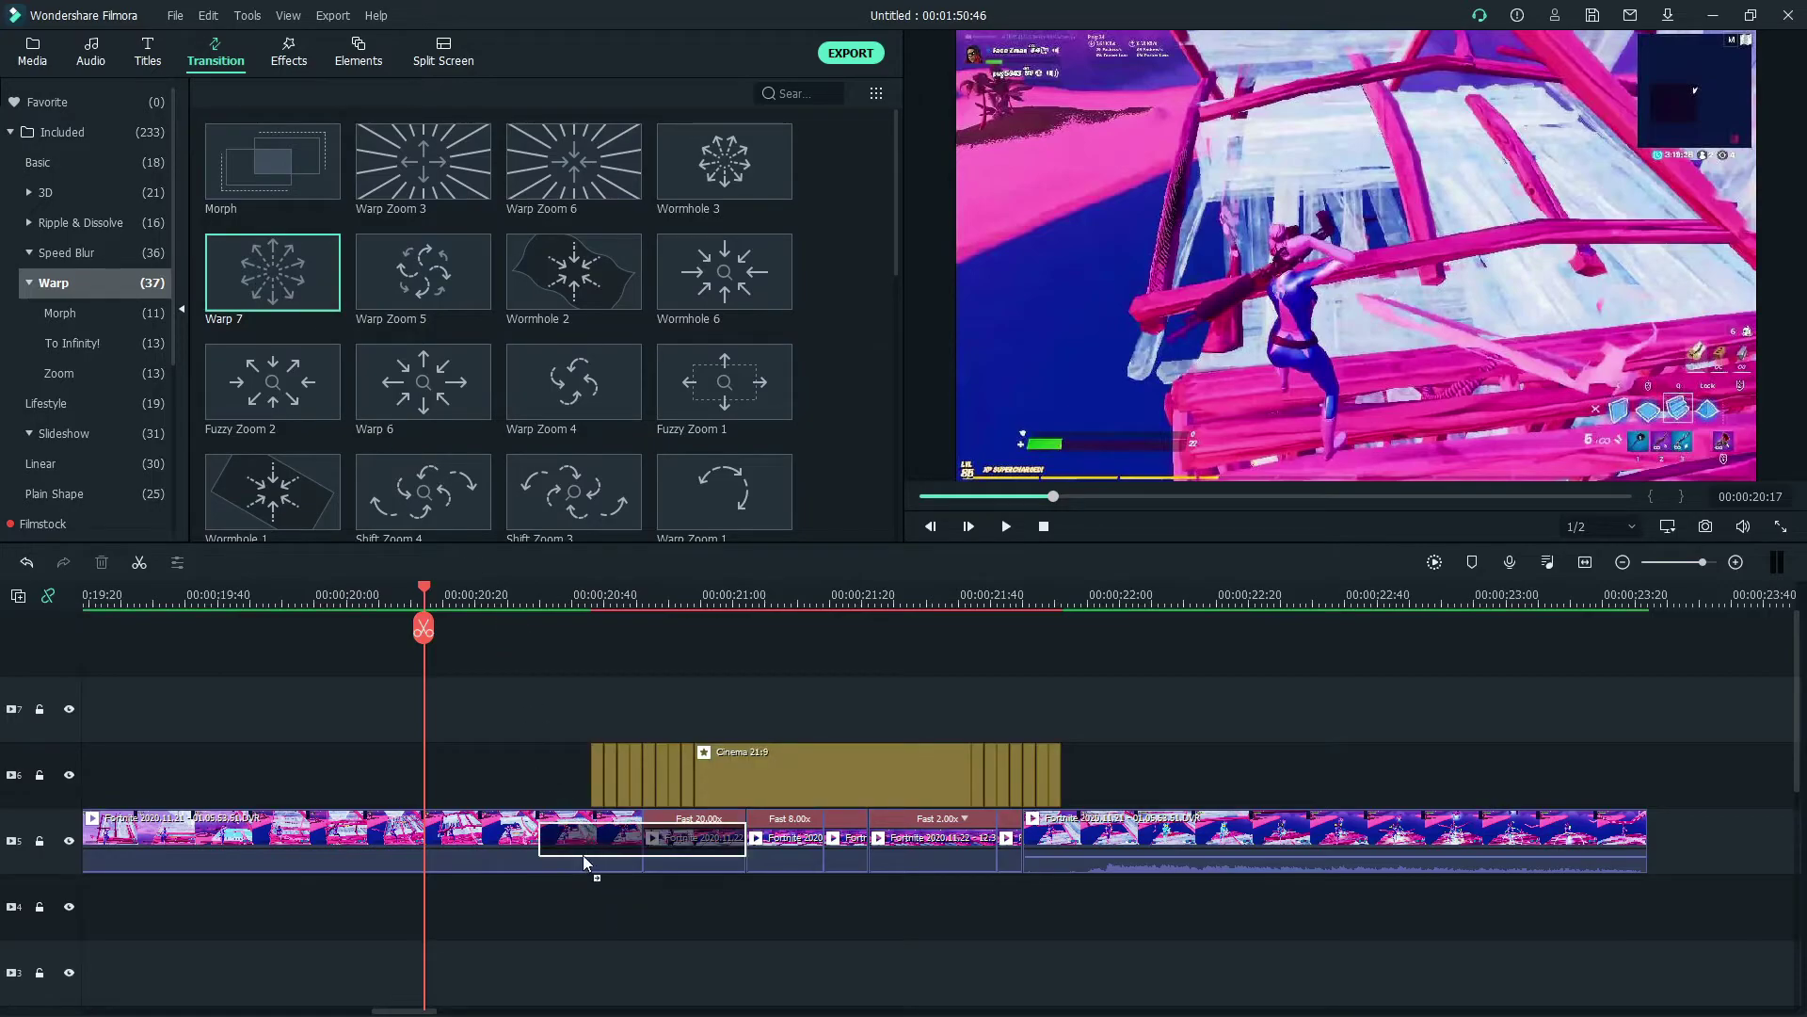
drag(588, 862, 589, 861)
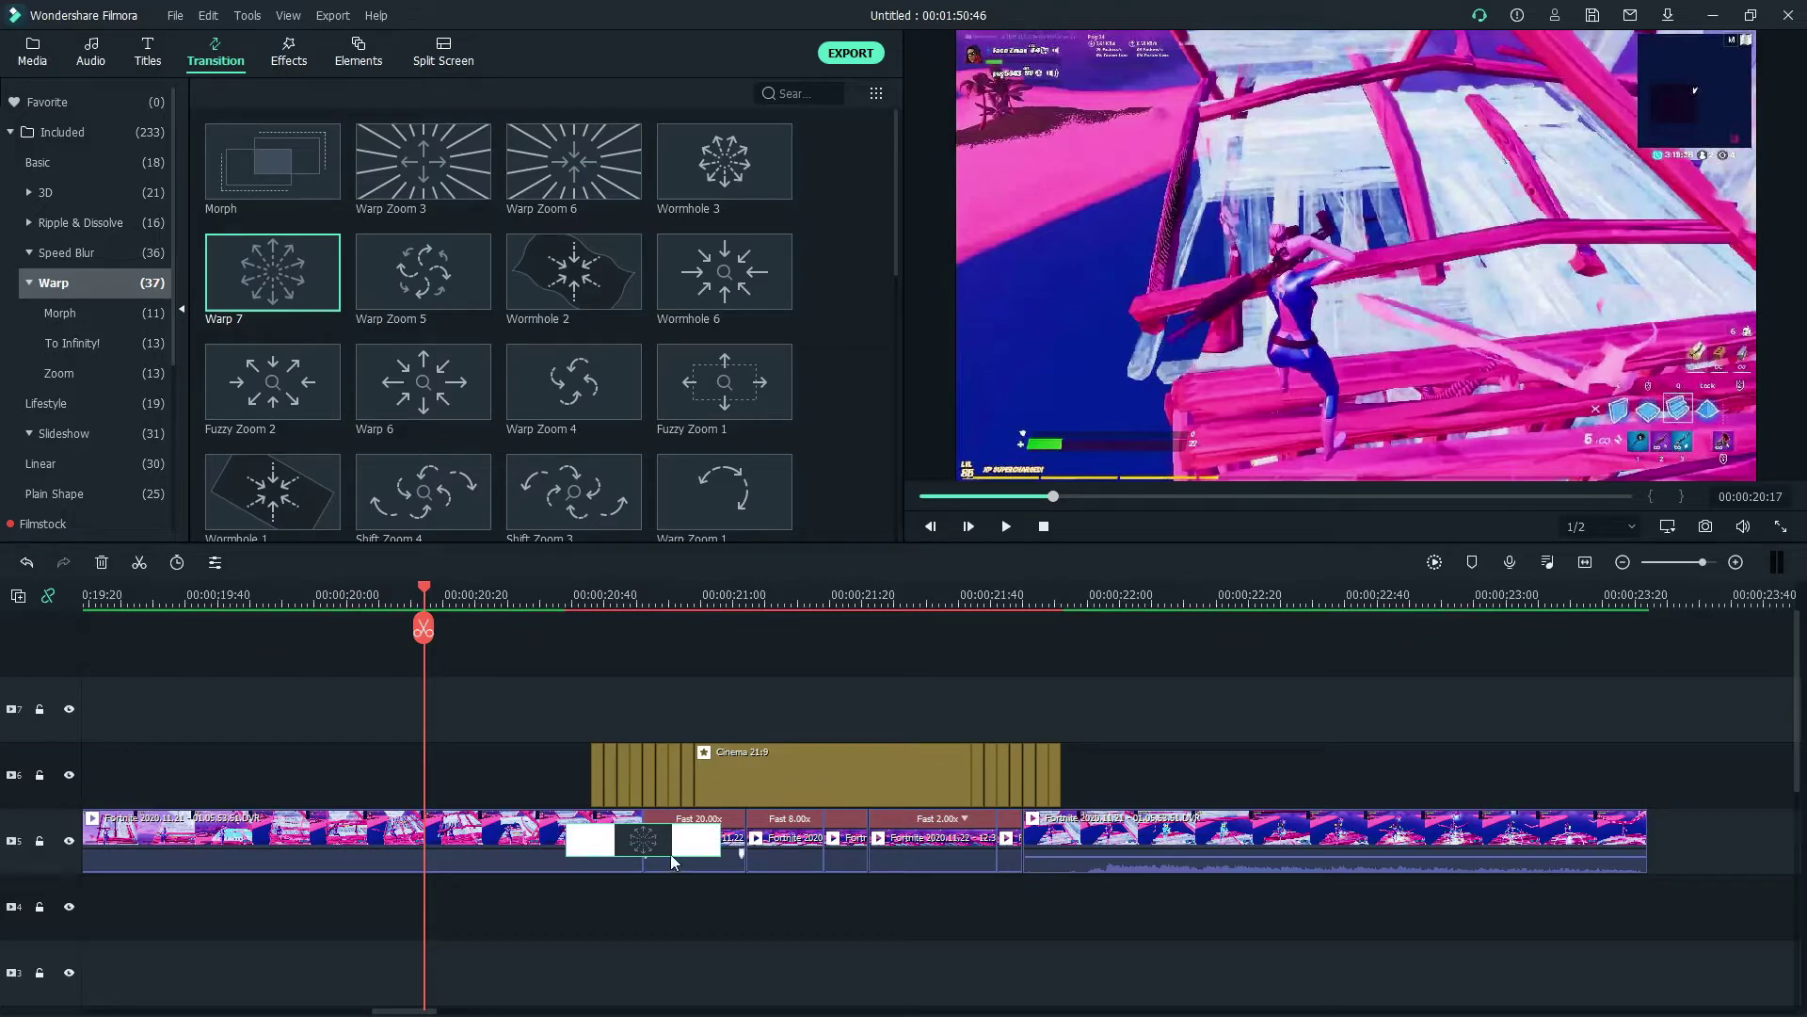
Step: Check the Warp 7 transition's duration and mode settings, and place the playhead just before it at about 00:00:20:37
double_click(638, 844)
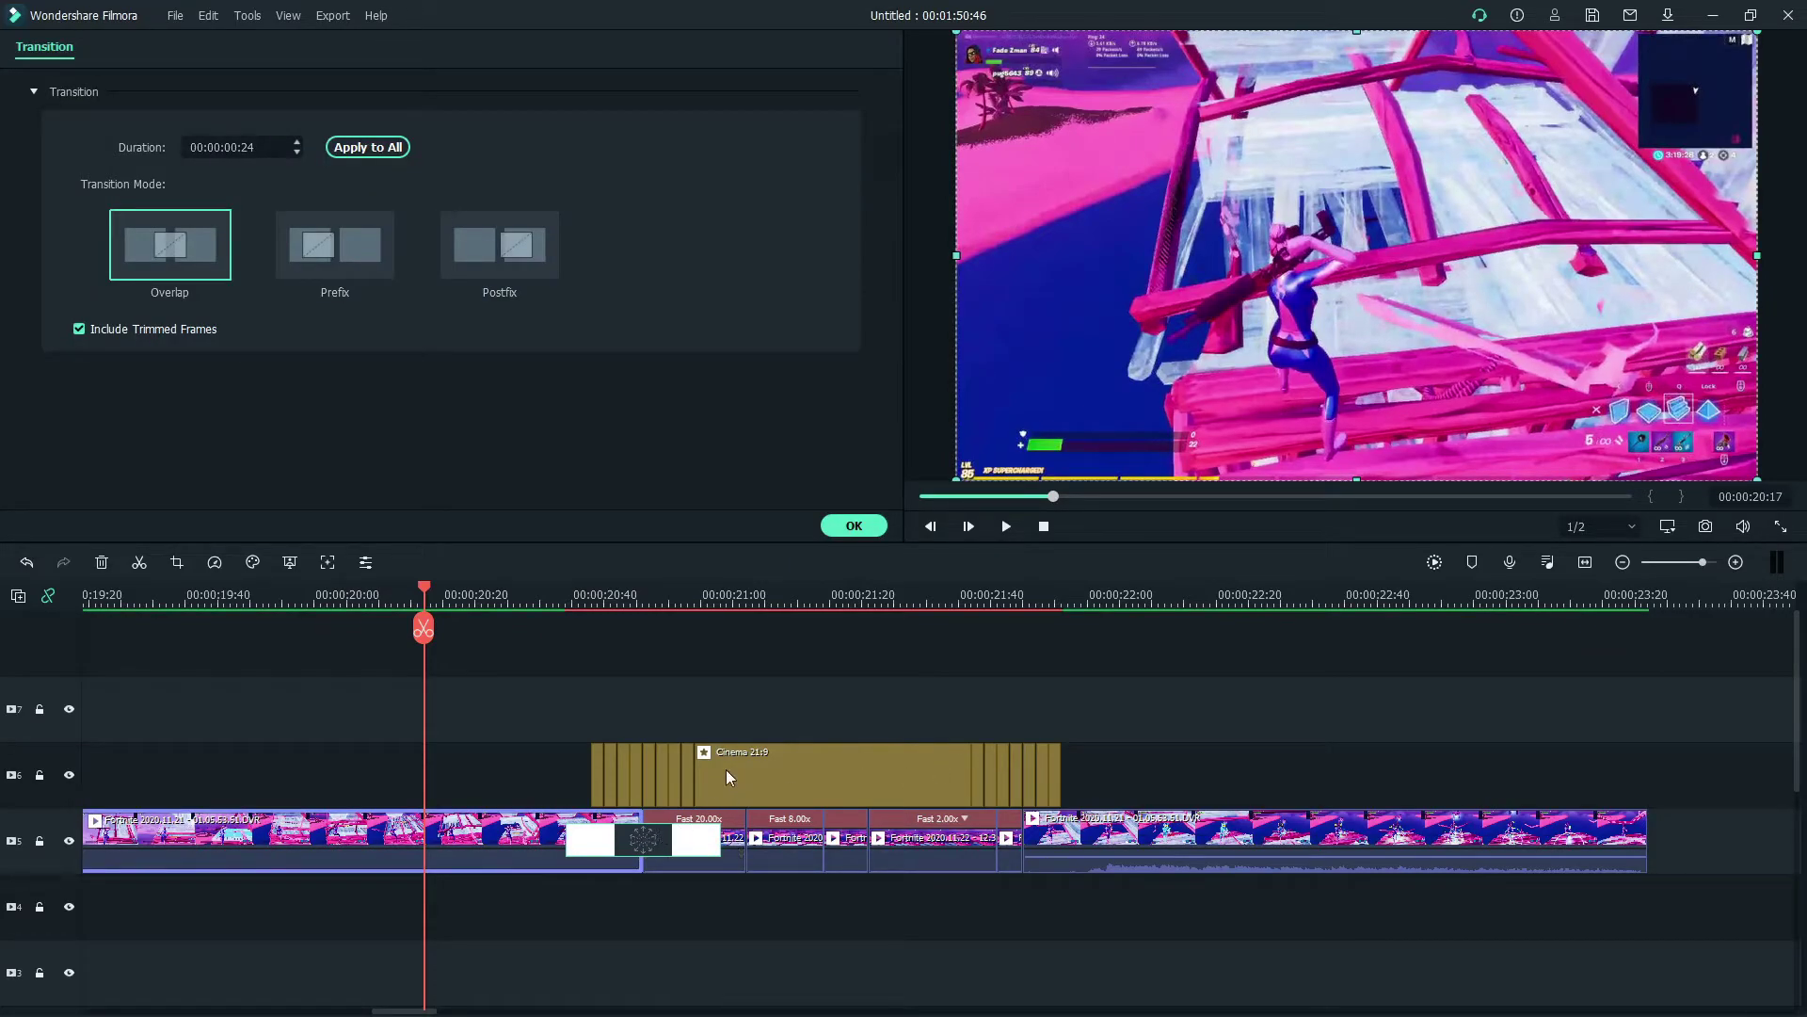
click(553, 591)
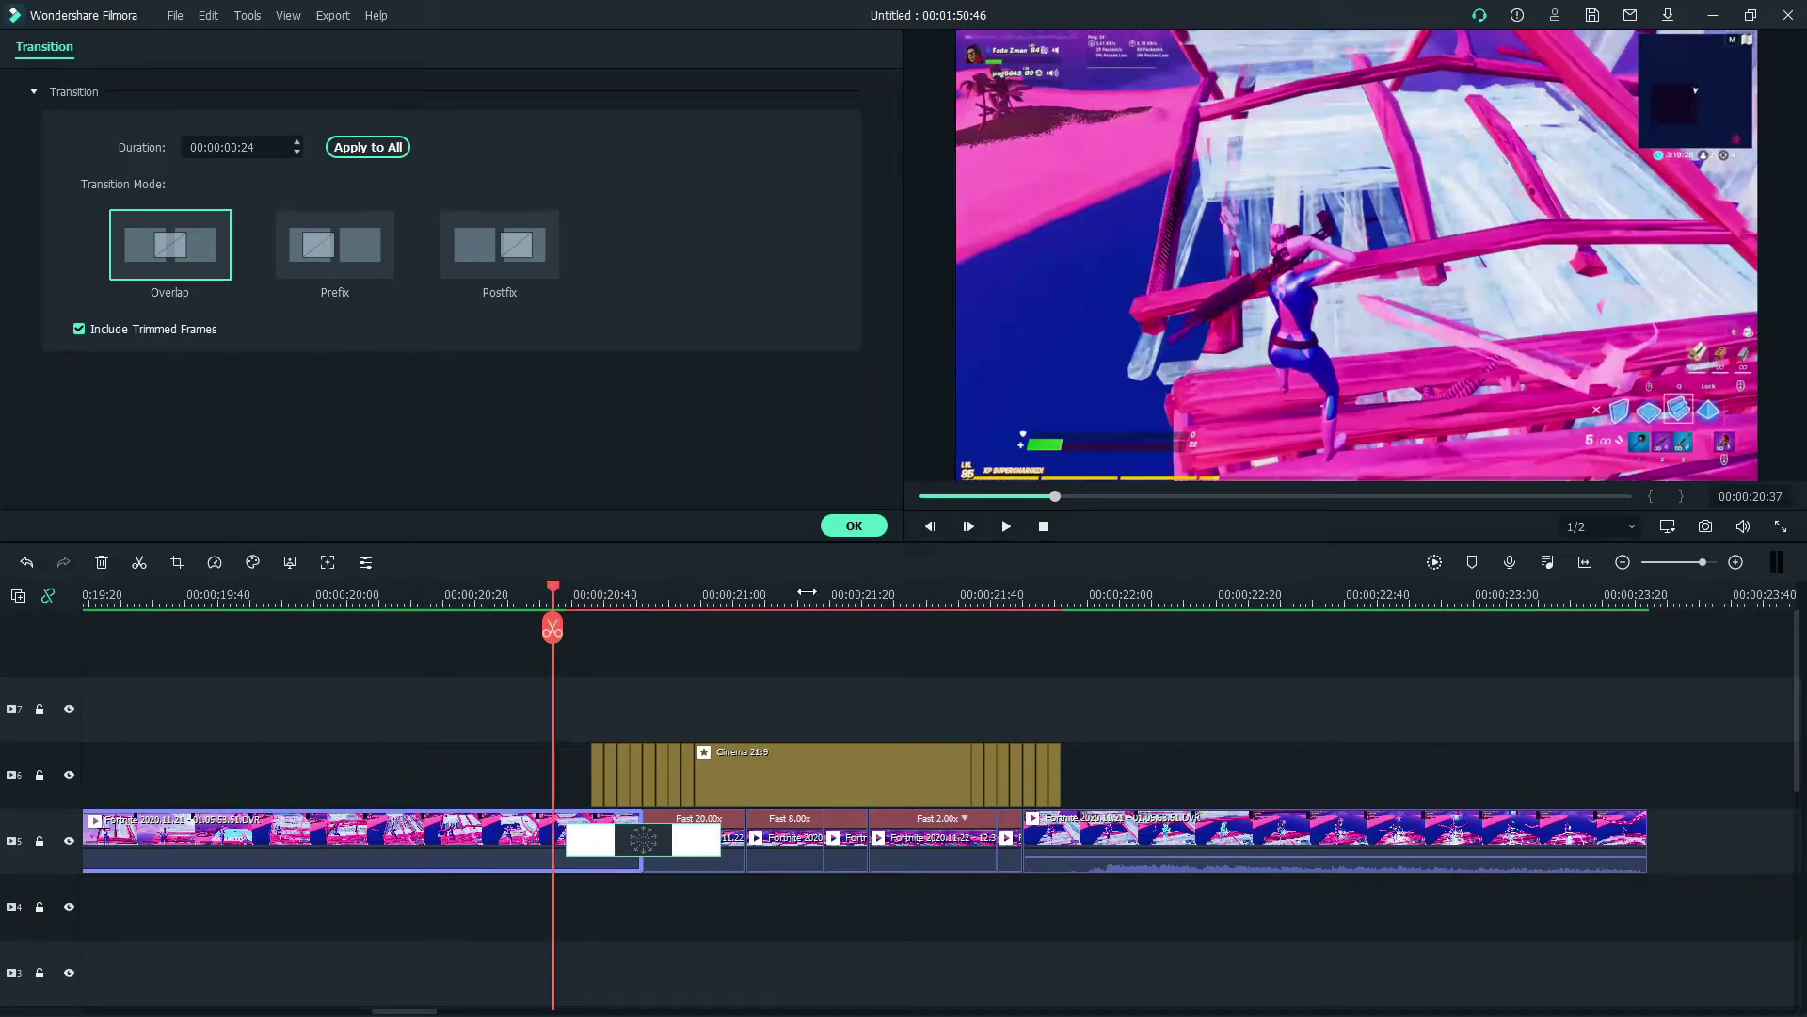
click(853, 526)
drag(736, 594, 897, 626)
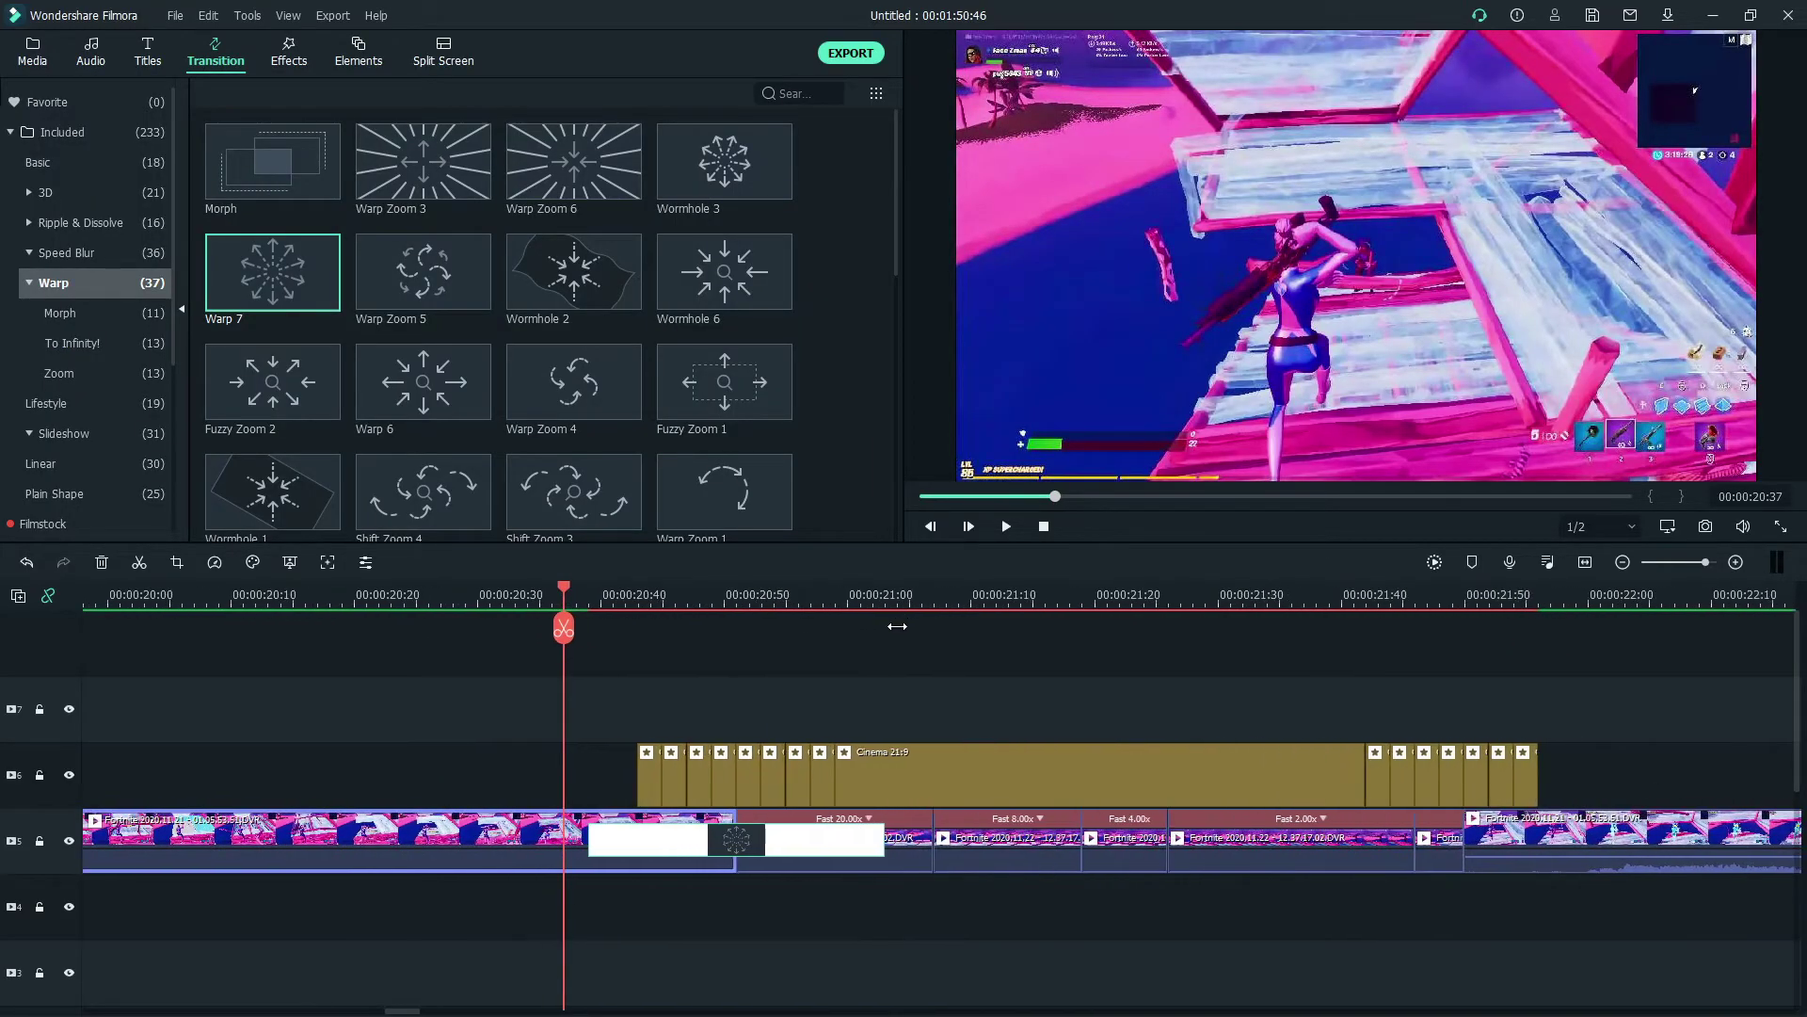
Step: Render the timeline preview and play the Warp 7 transition and replay section repeatedly from about 00:00:20:37
key(space)
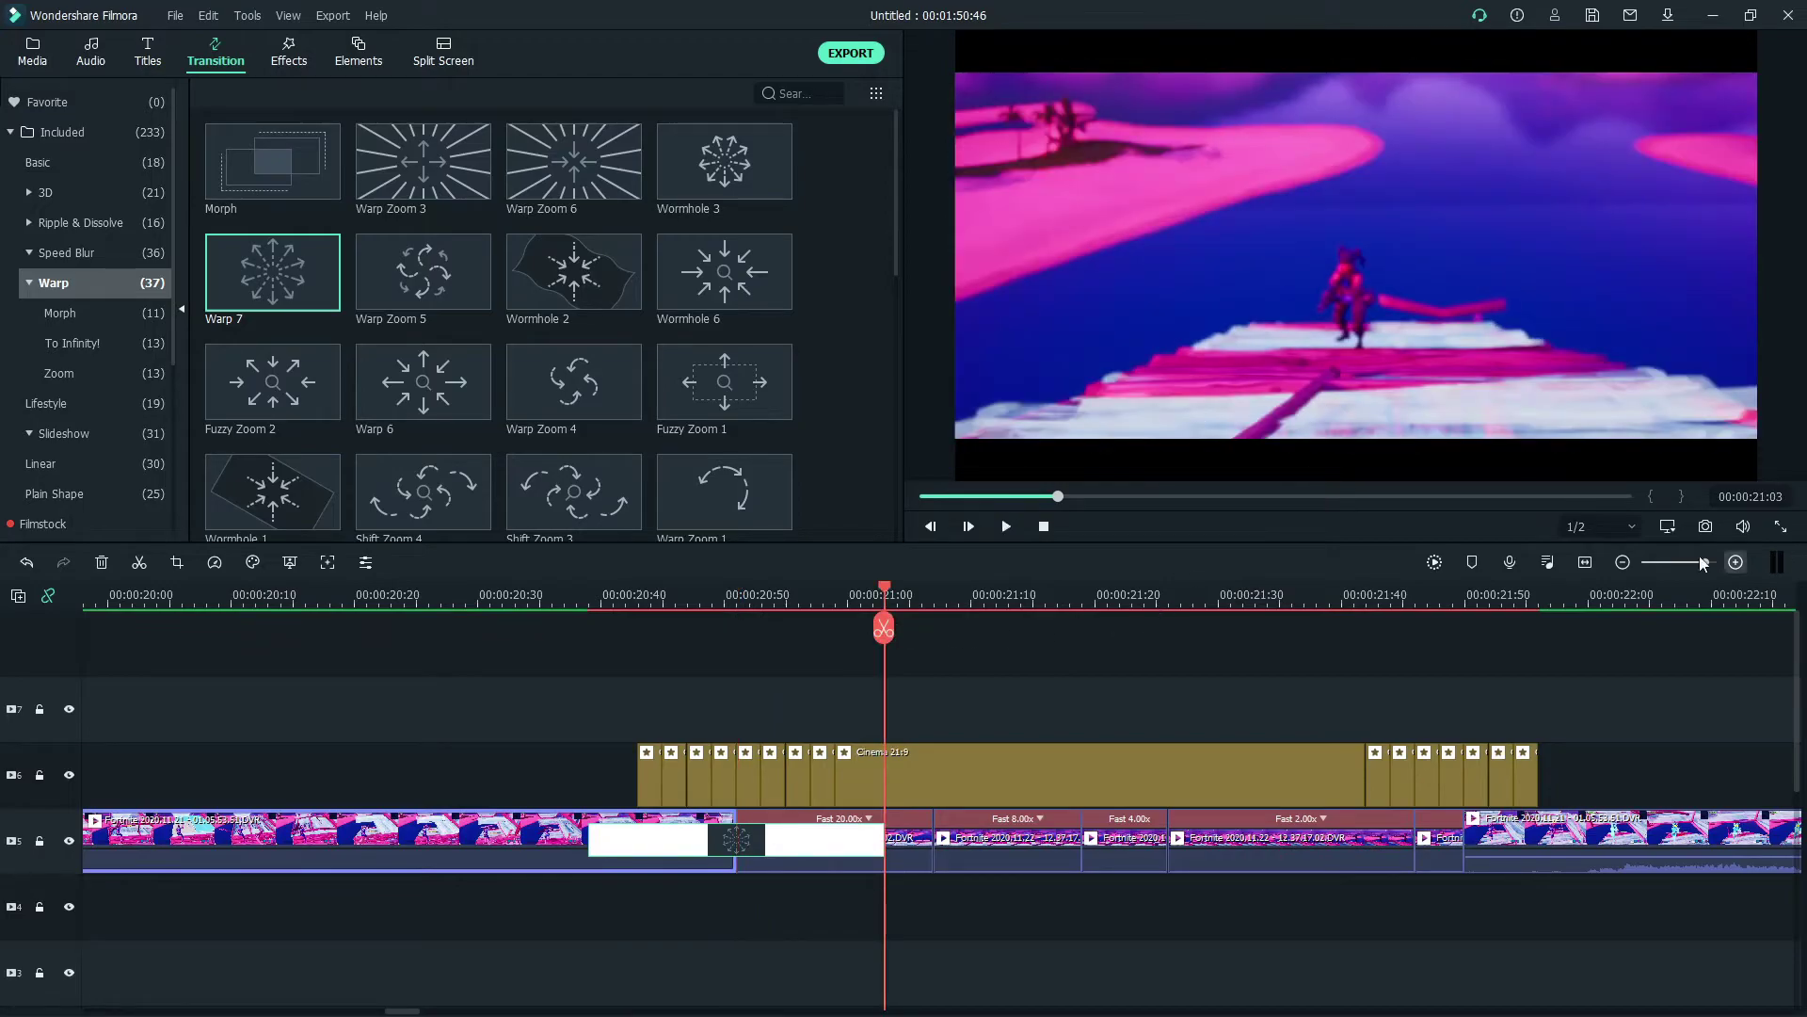
click(1431, 565)
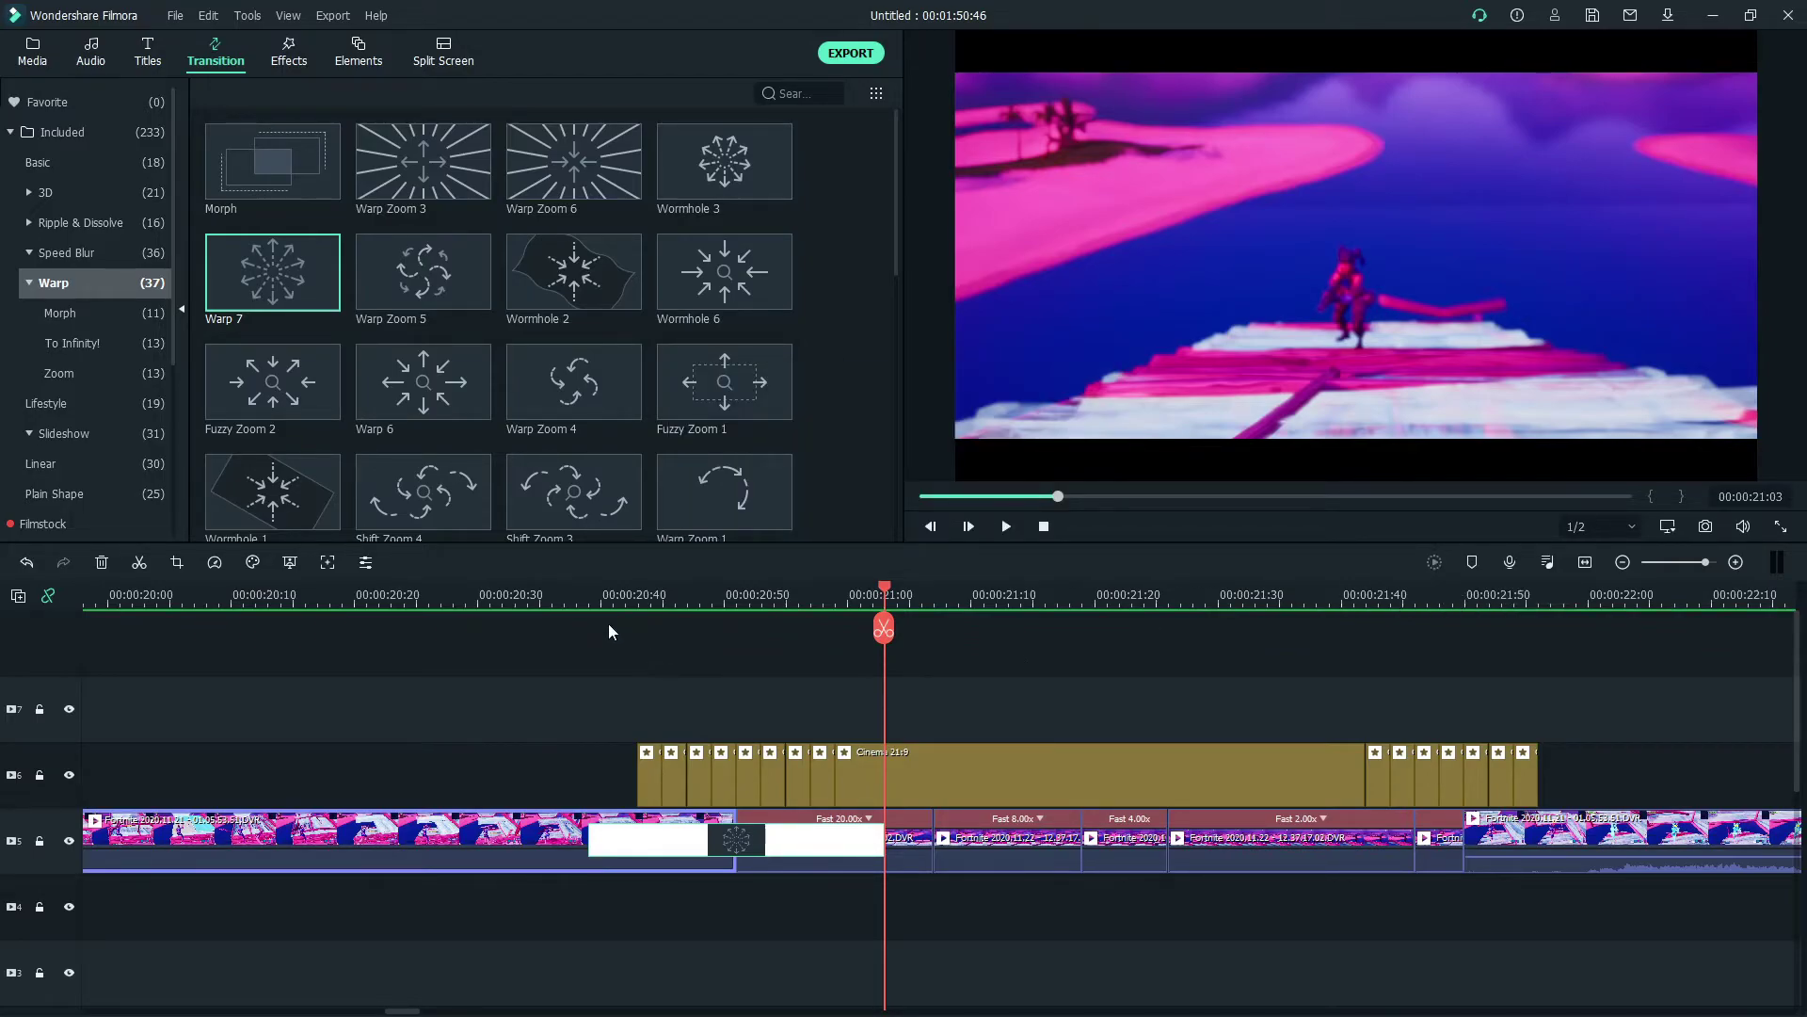
click(565, 602)
key(space)
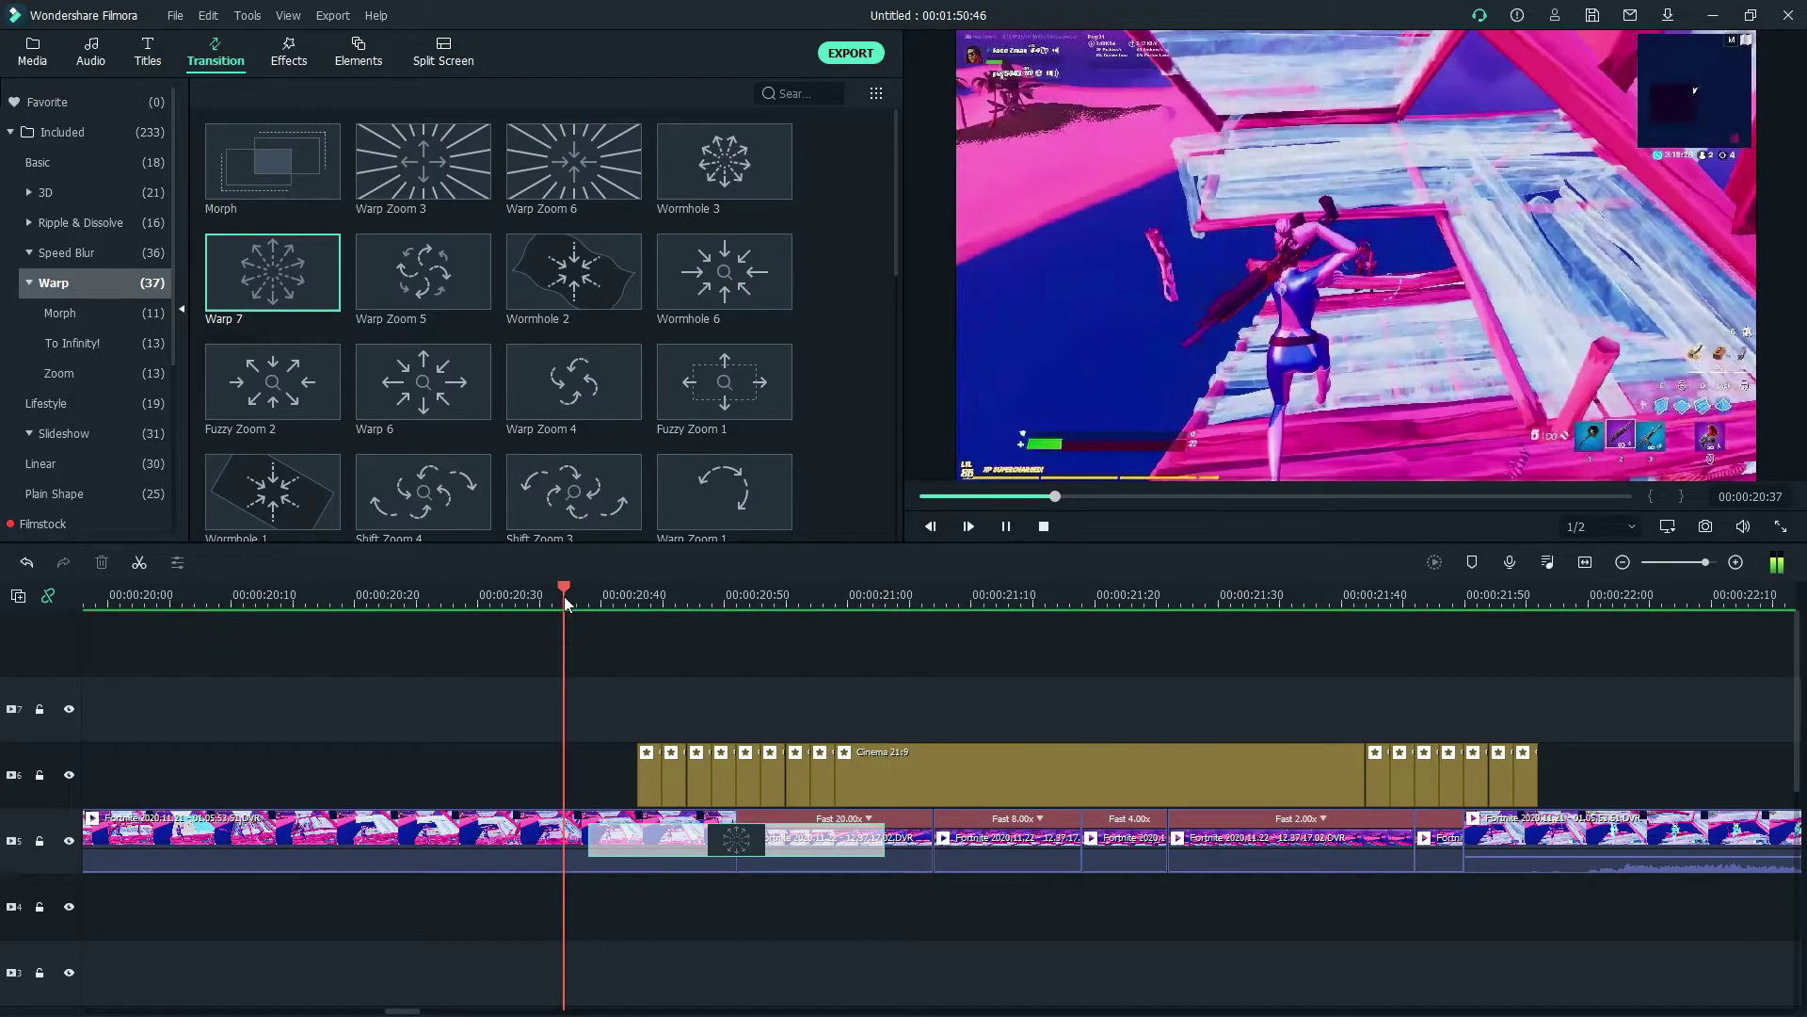
key(space)
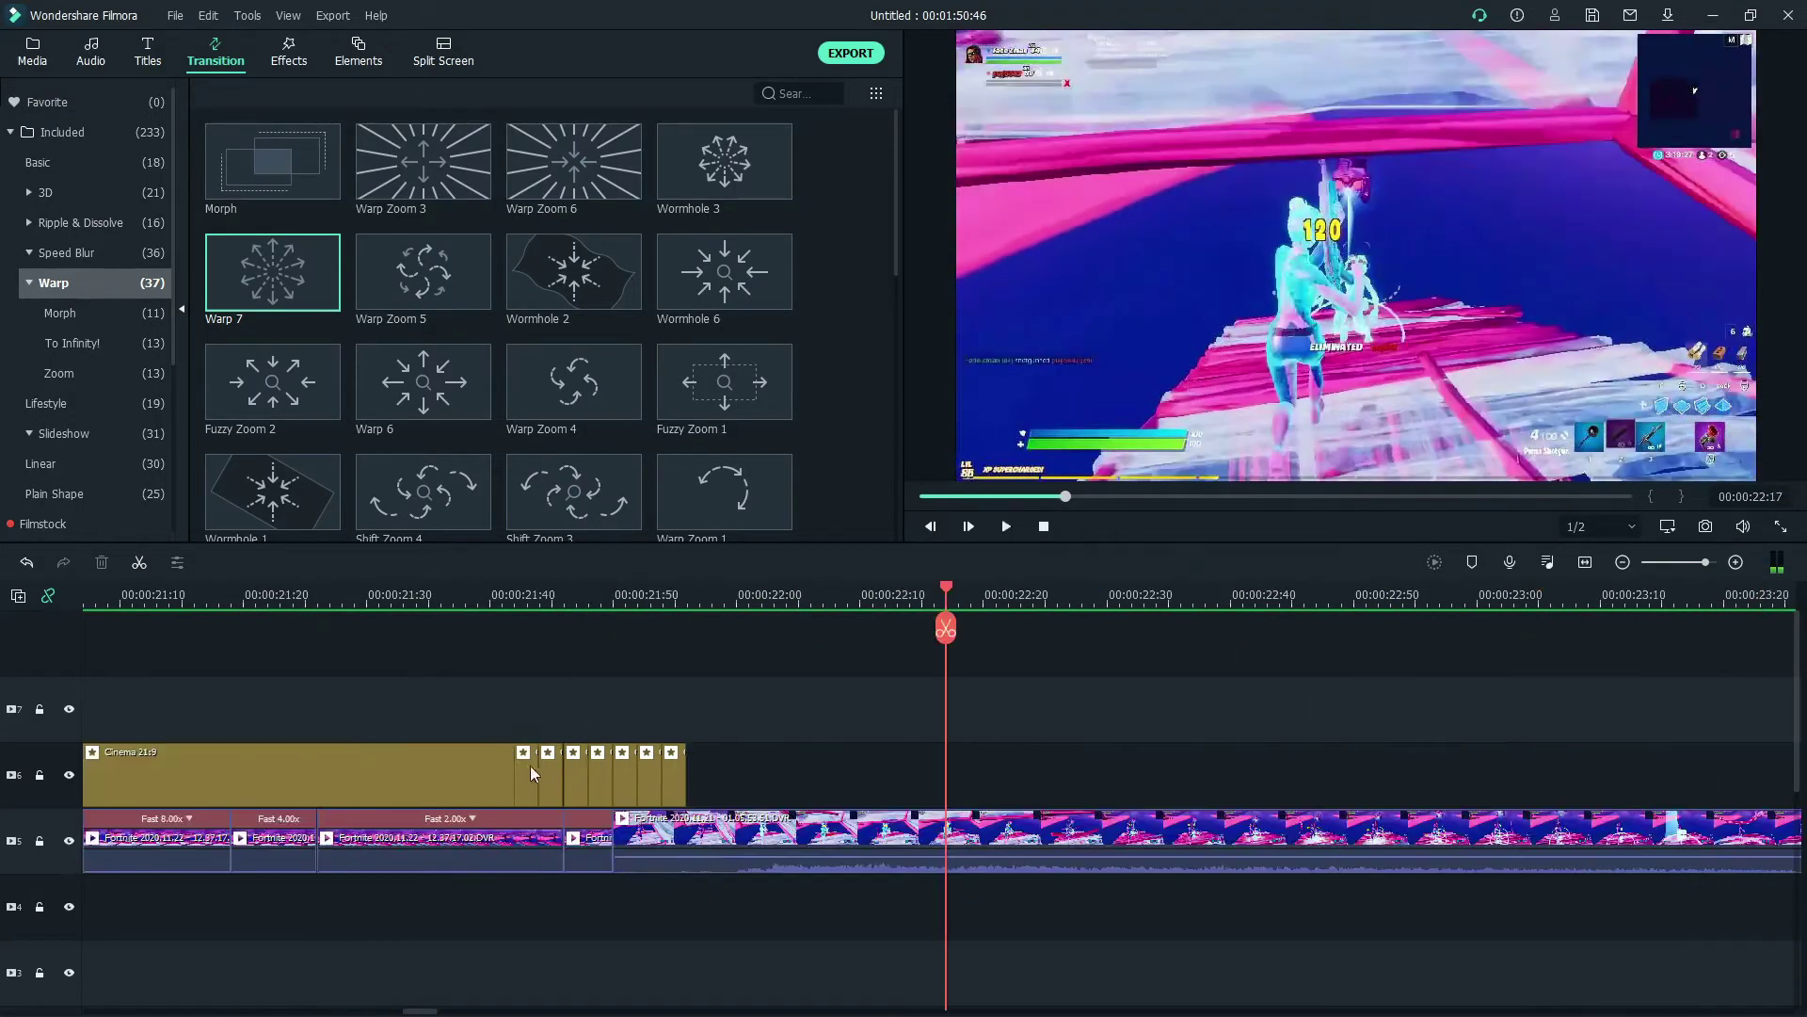
drag(444, 603, 557, 638)
key(space)
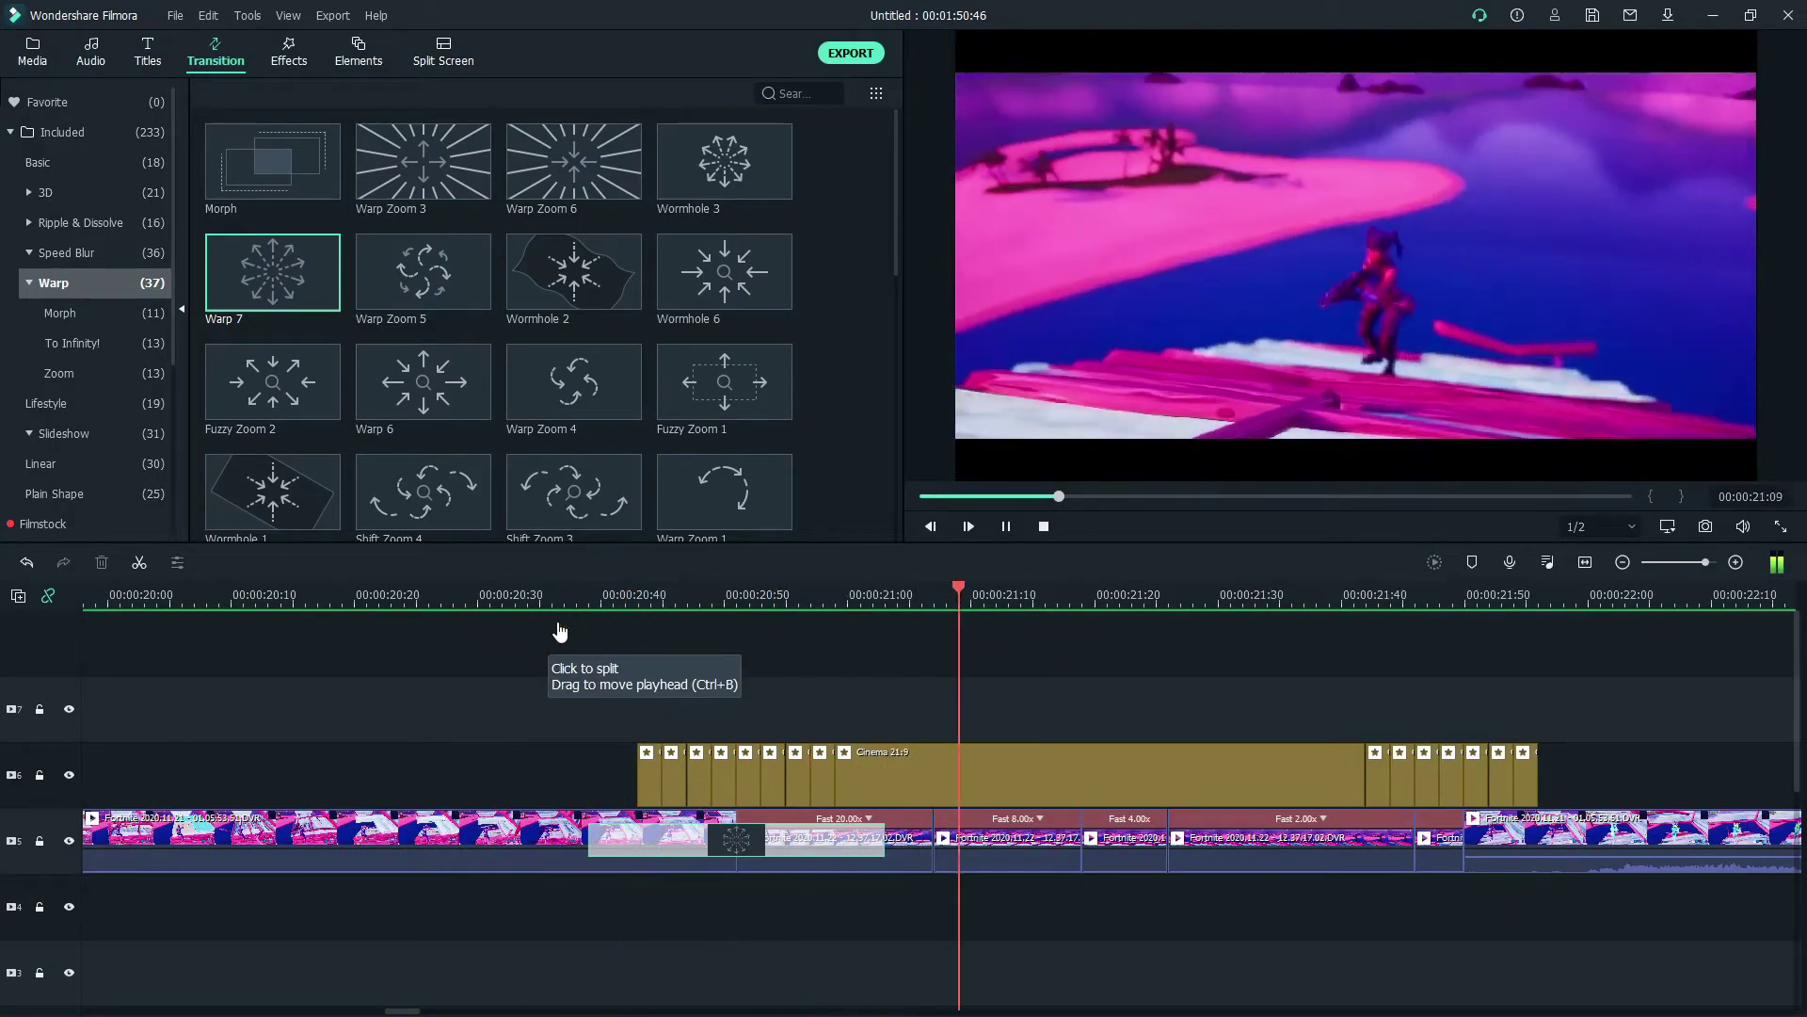
Step: Shorten the Warp 7 transition to about 20 frames and move all Cinema 21:9 pieces on track 6 about 2 frames earlier
click(590, 839)
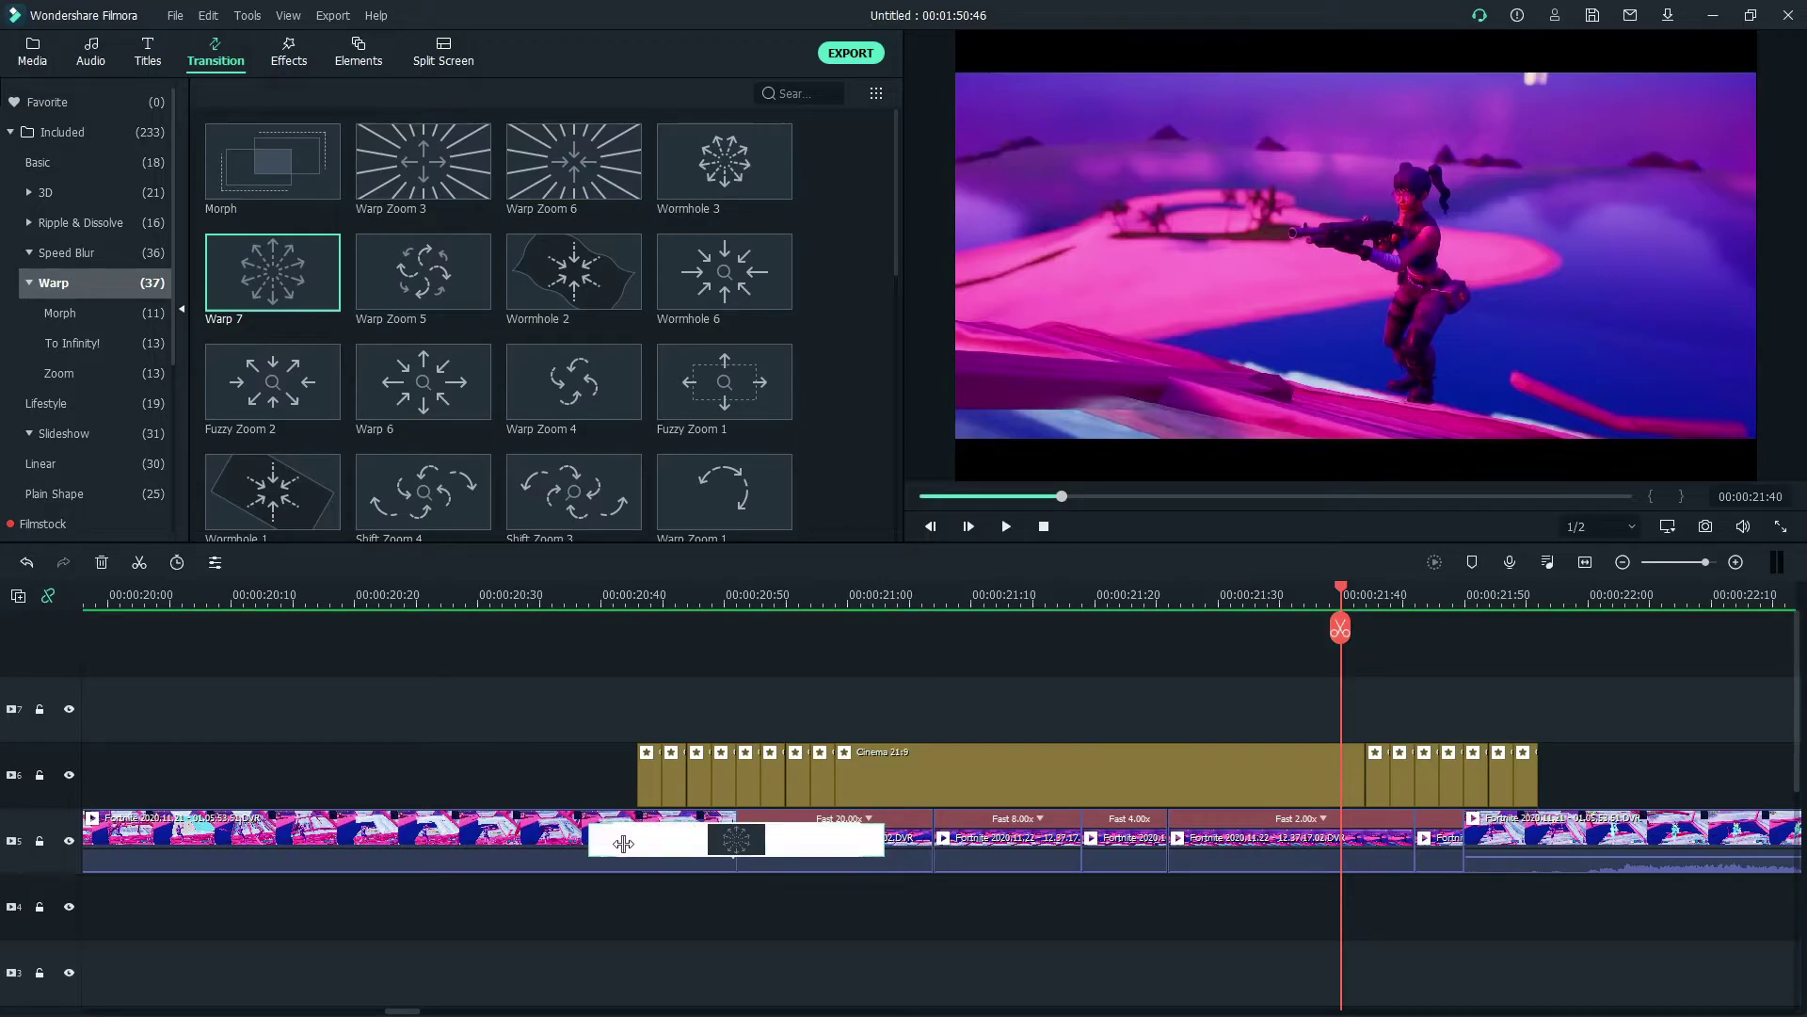
drag(623, 843, 648, 842)
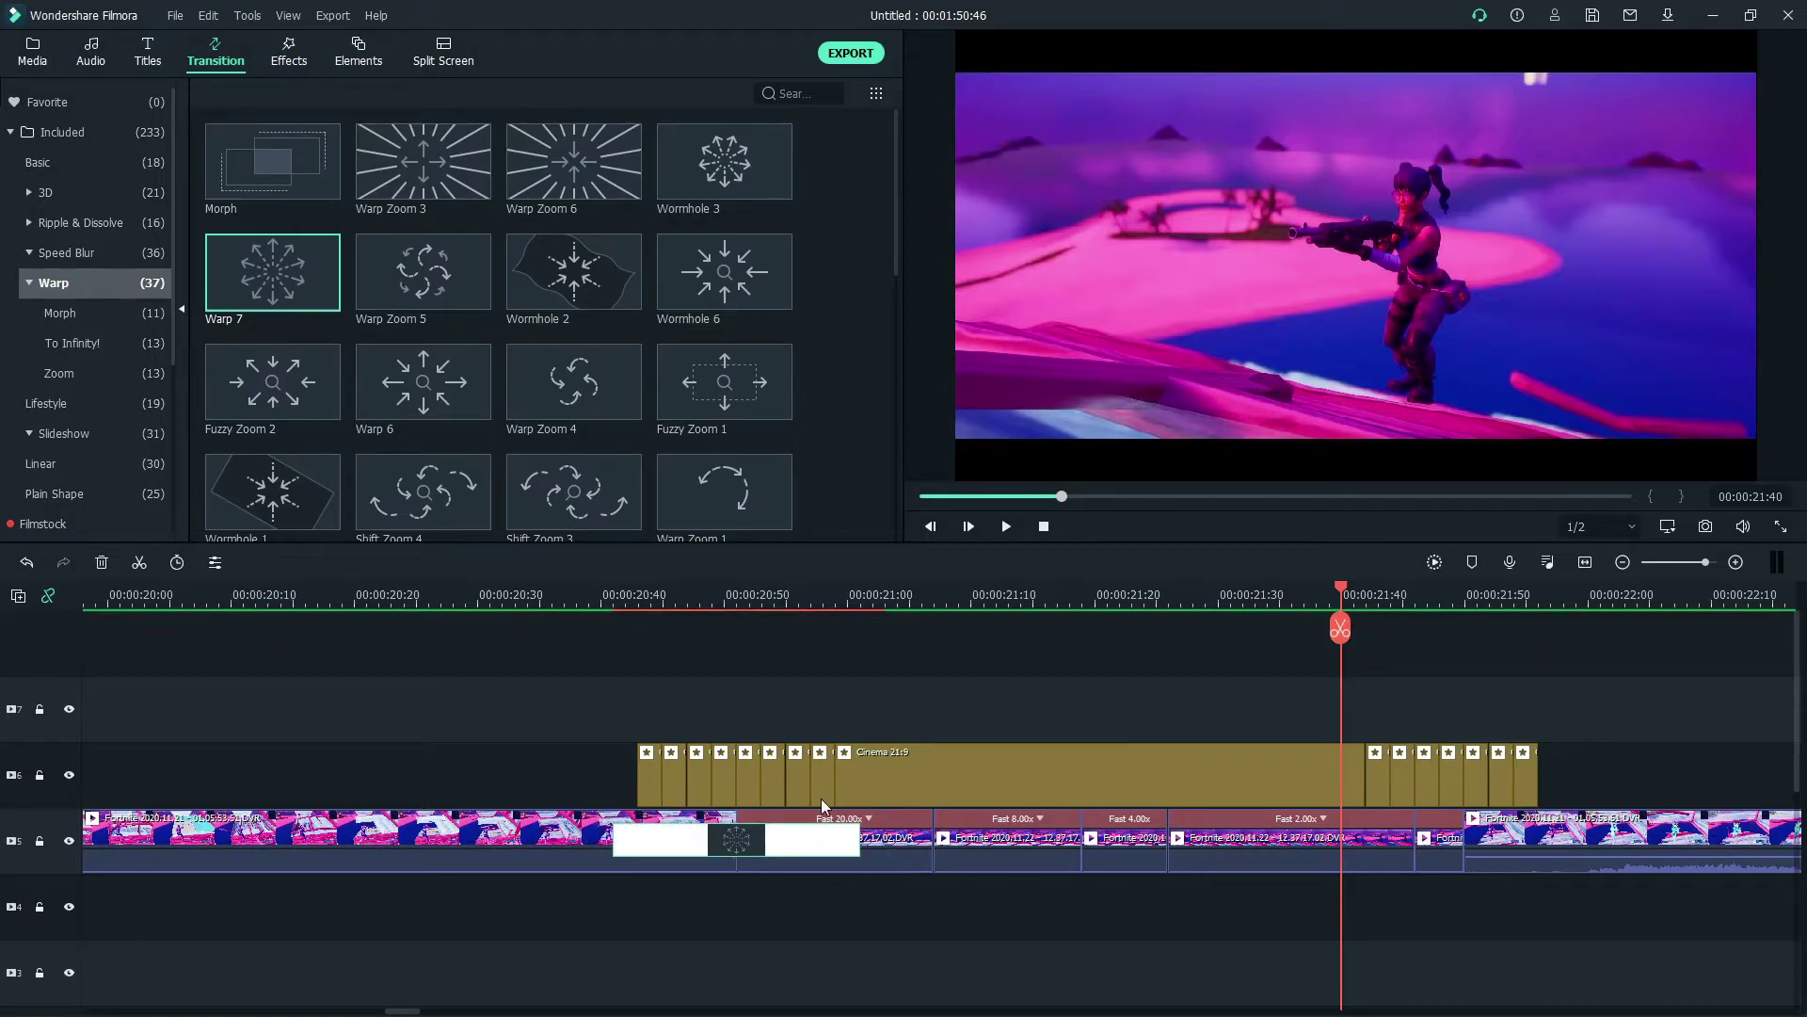
click(956, 782)
drag(618, 760, 1545, 778)
drag(1090, 777, 1065, 777)
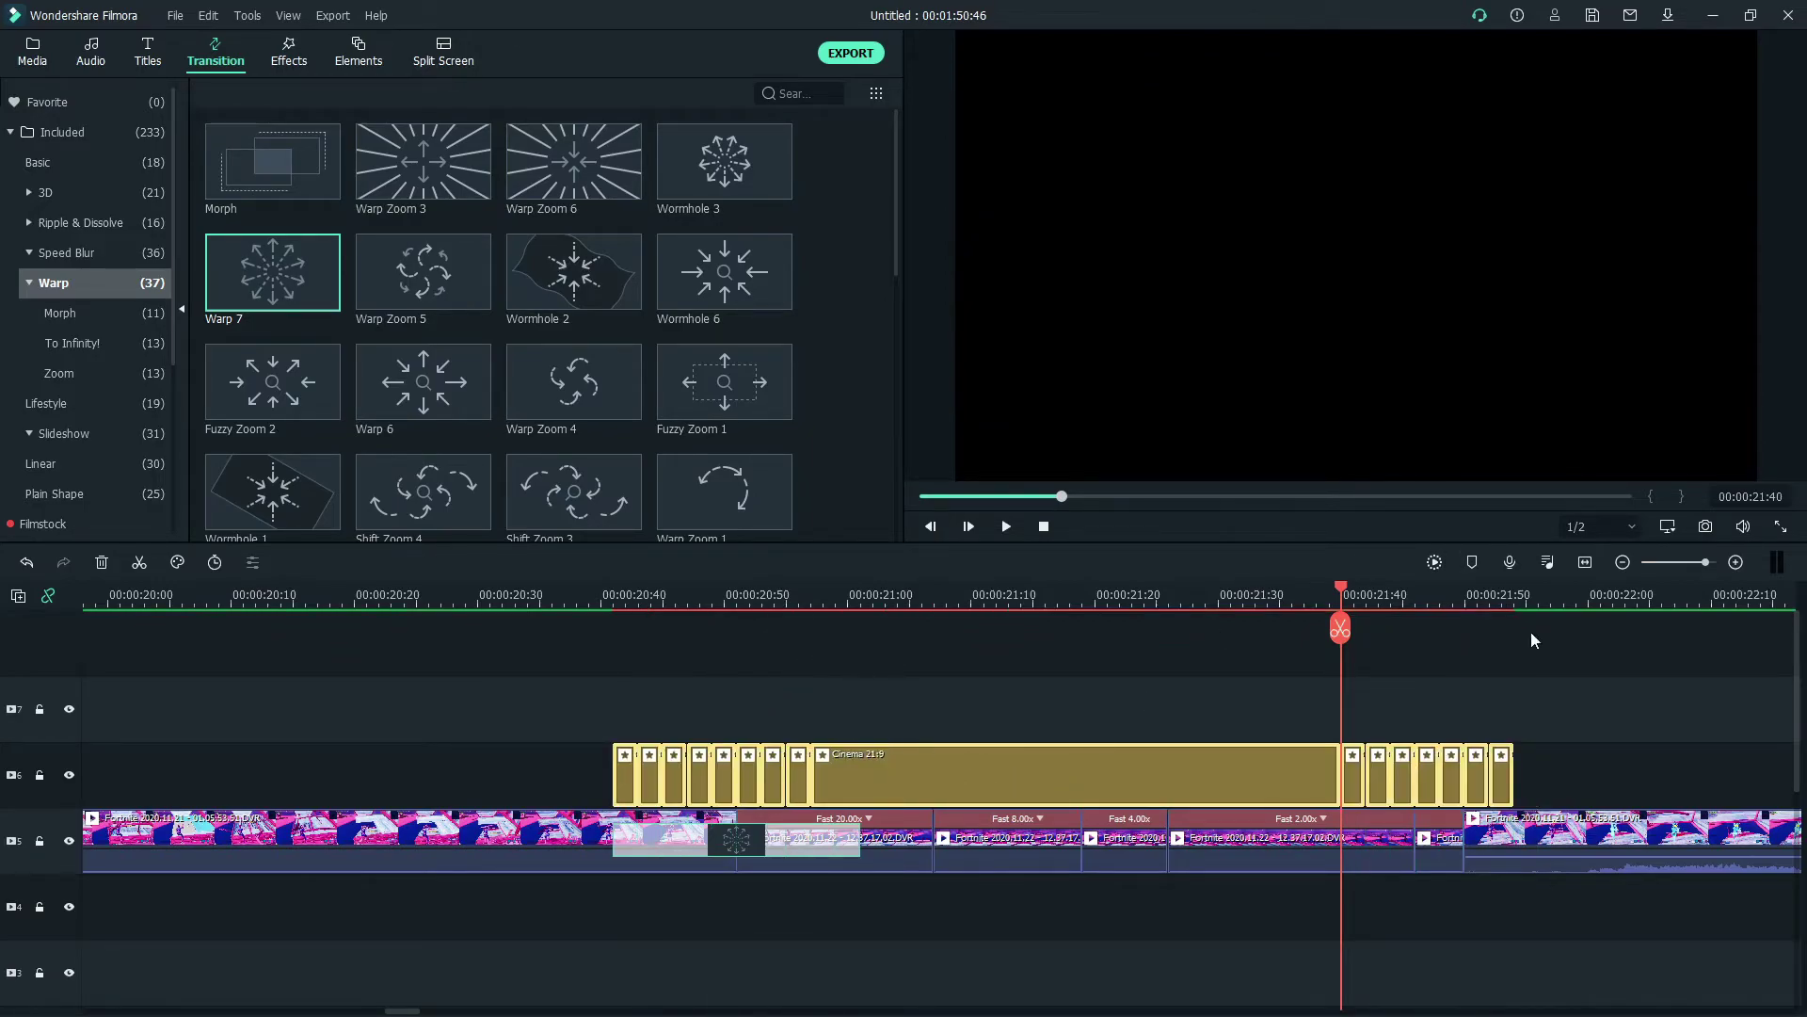
Step: Render the timeline preview again and play the section with the shortened transition and shifted cinema bars
click(1436, 563)
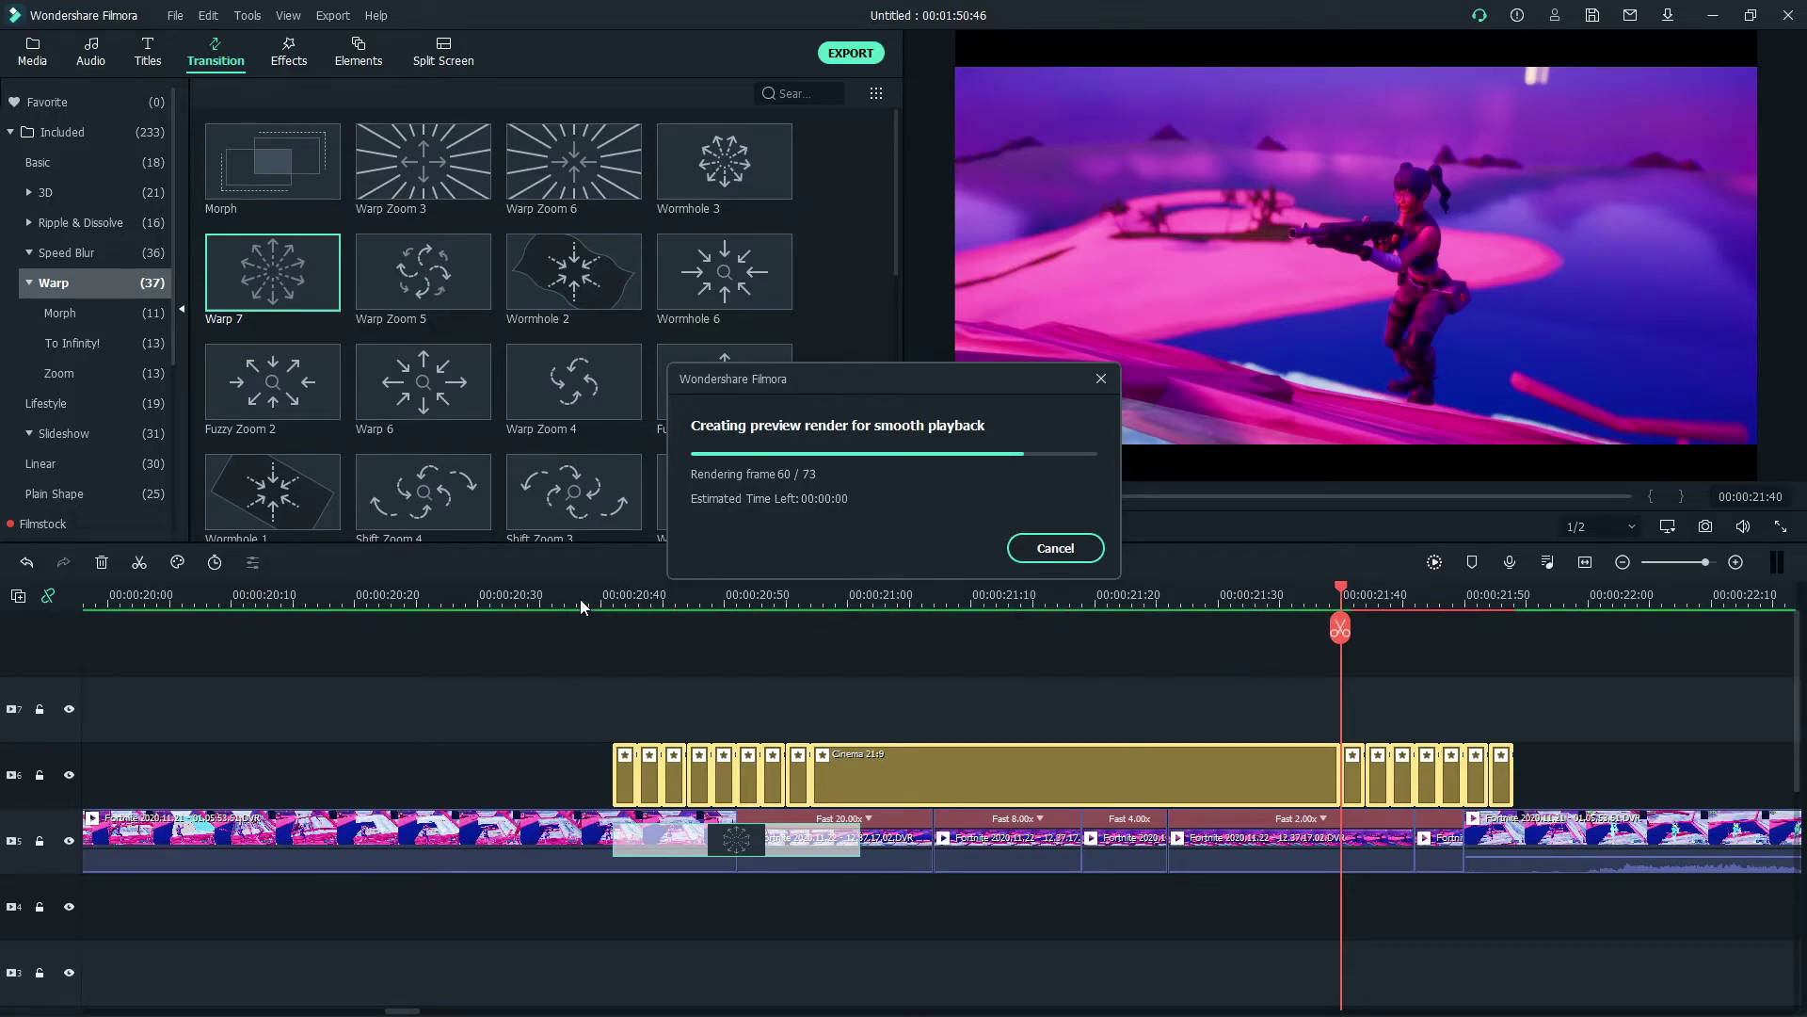
key(space)
drag(499, 790, 576, 793)
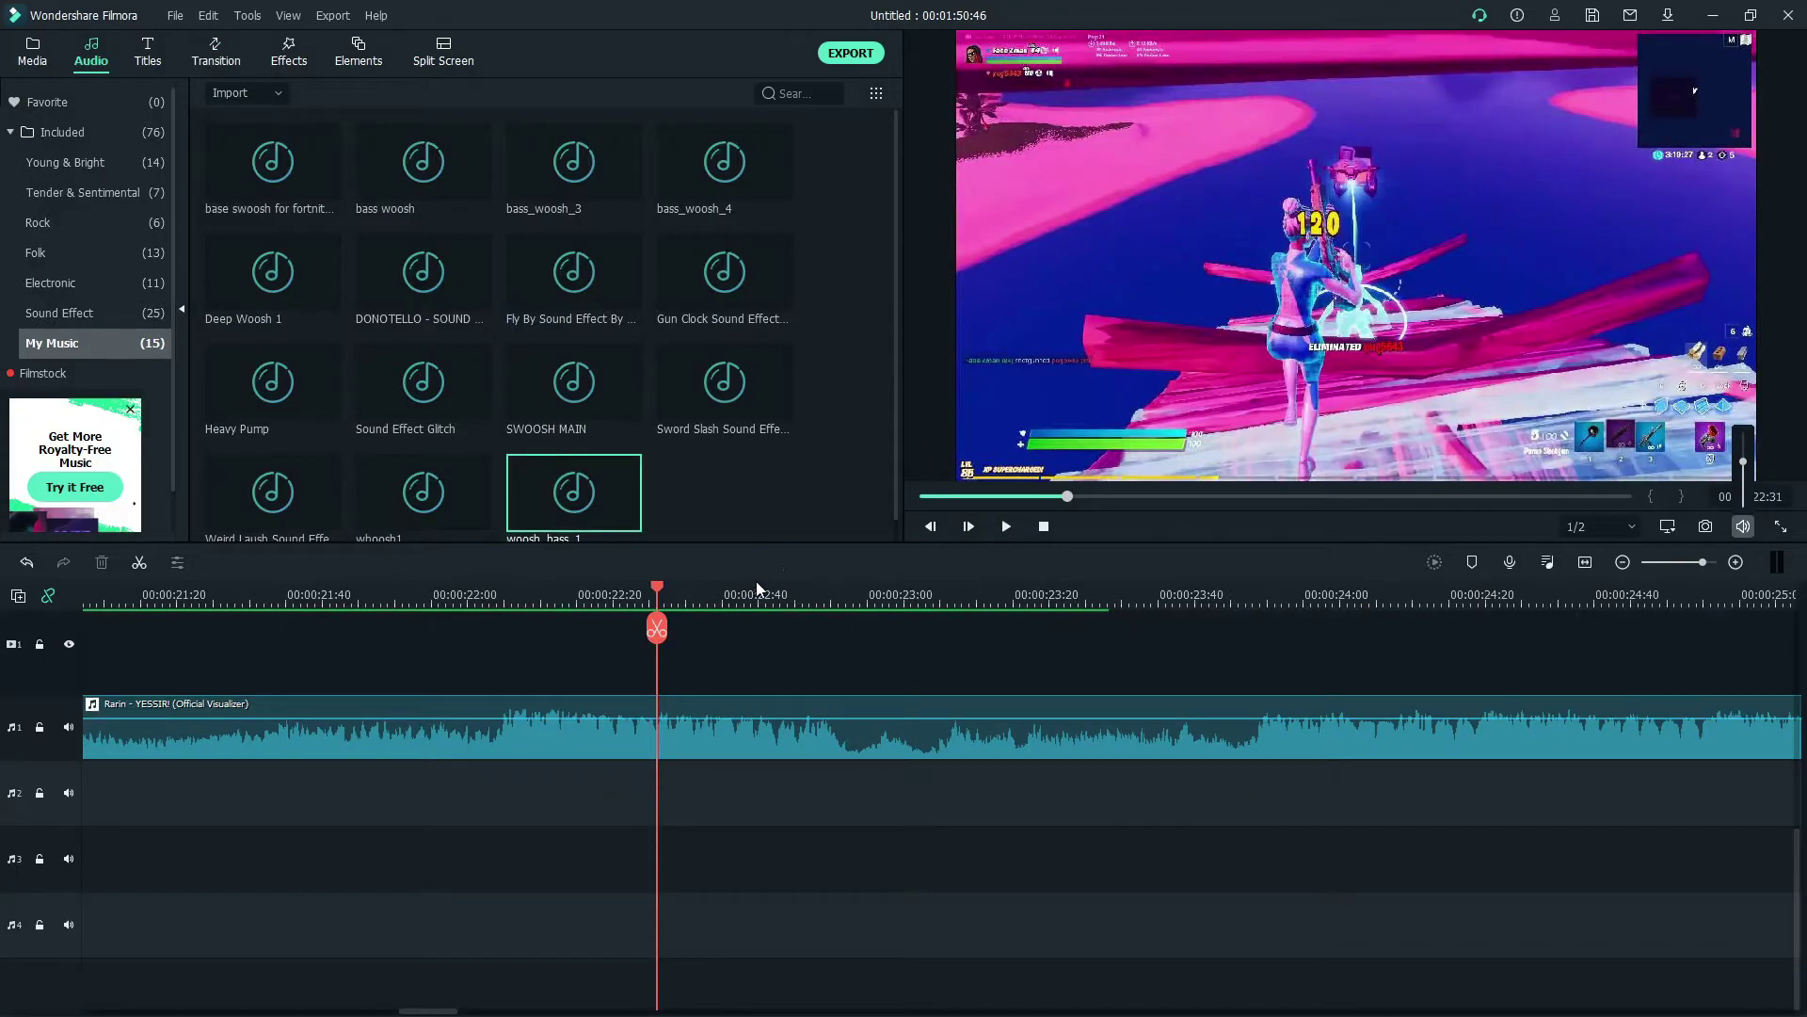
Step: Add the bass_woosh_3 sound from My Music to audio track 3, starting at about 00:00:21:25
key(Right)
key(Right)
key(Right)
key(Right)
key(Right)
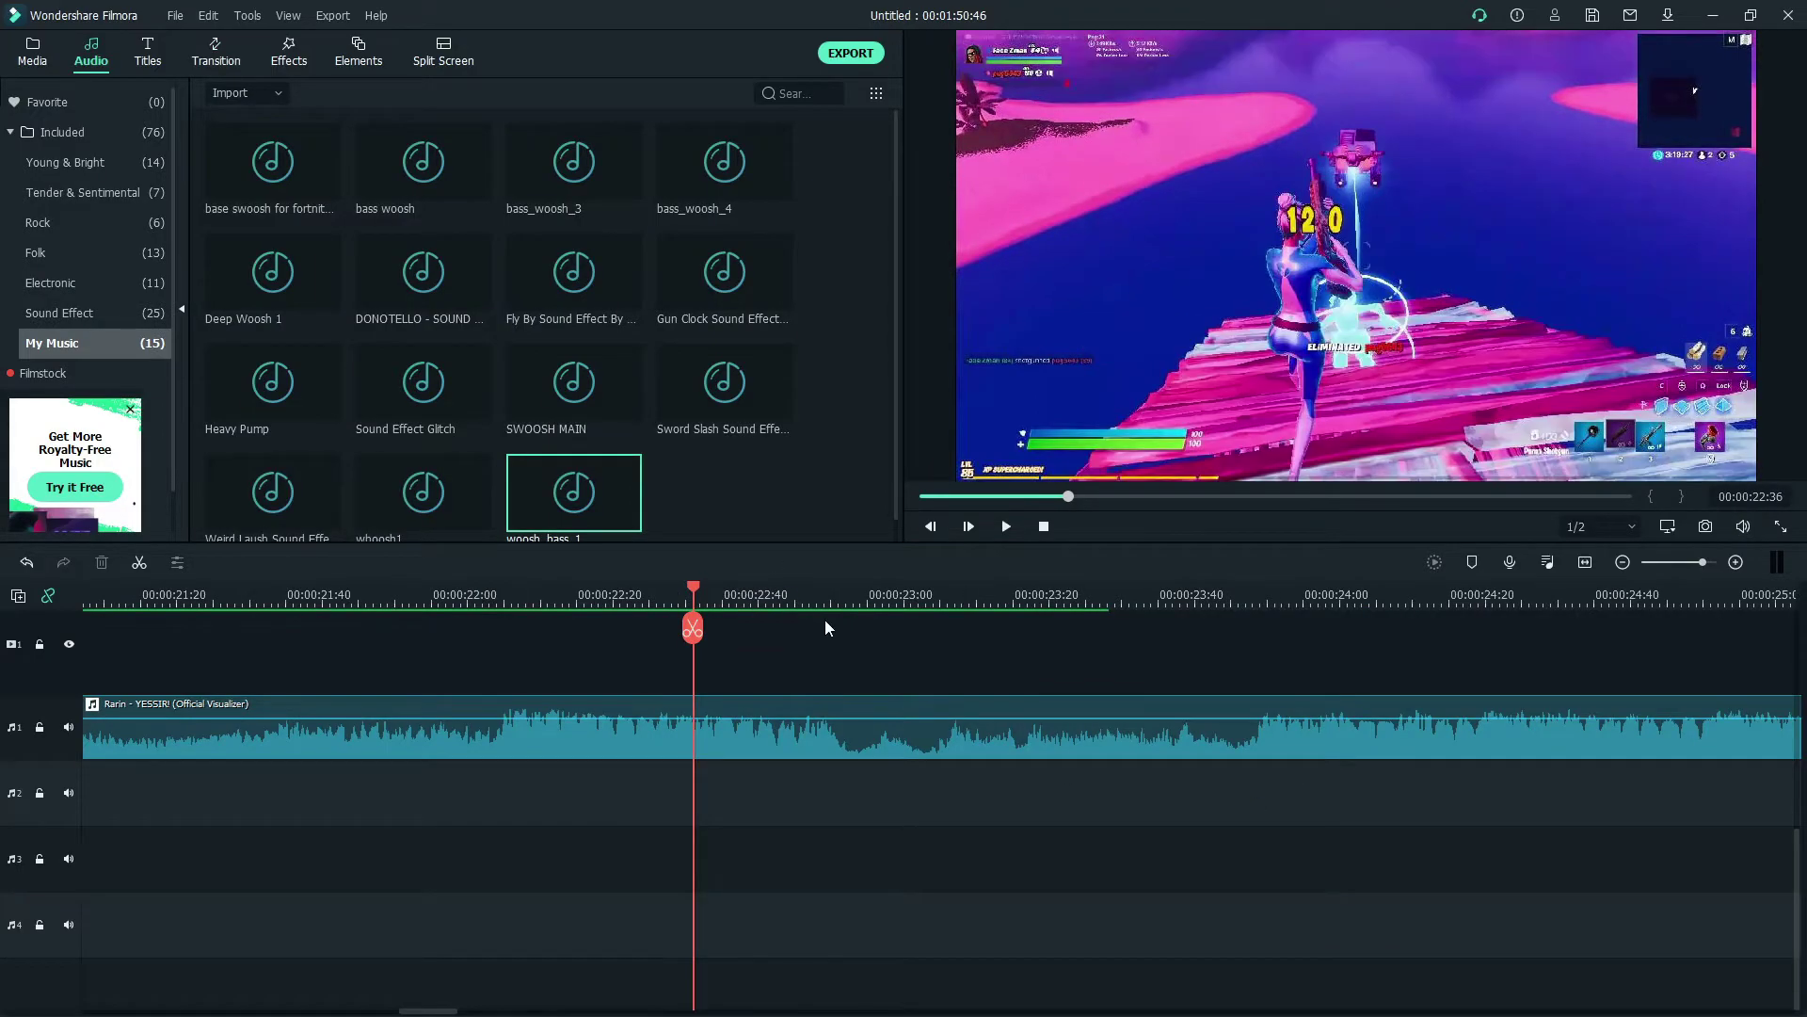
scroll(803, 591, down, 3)
drag(565, 161, 527, 858)
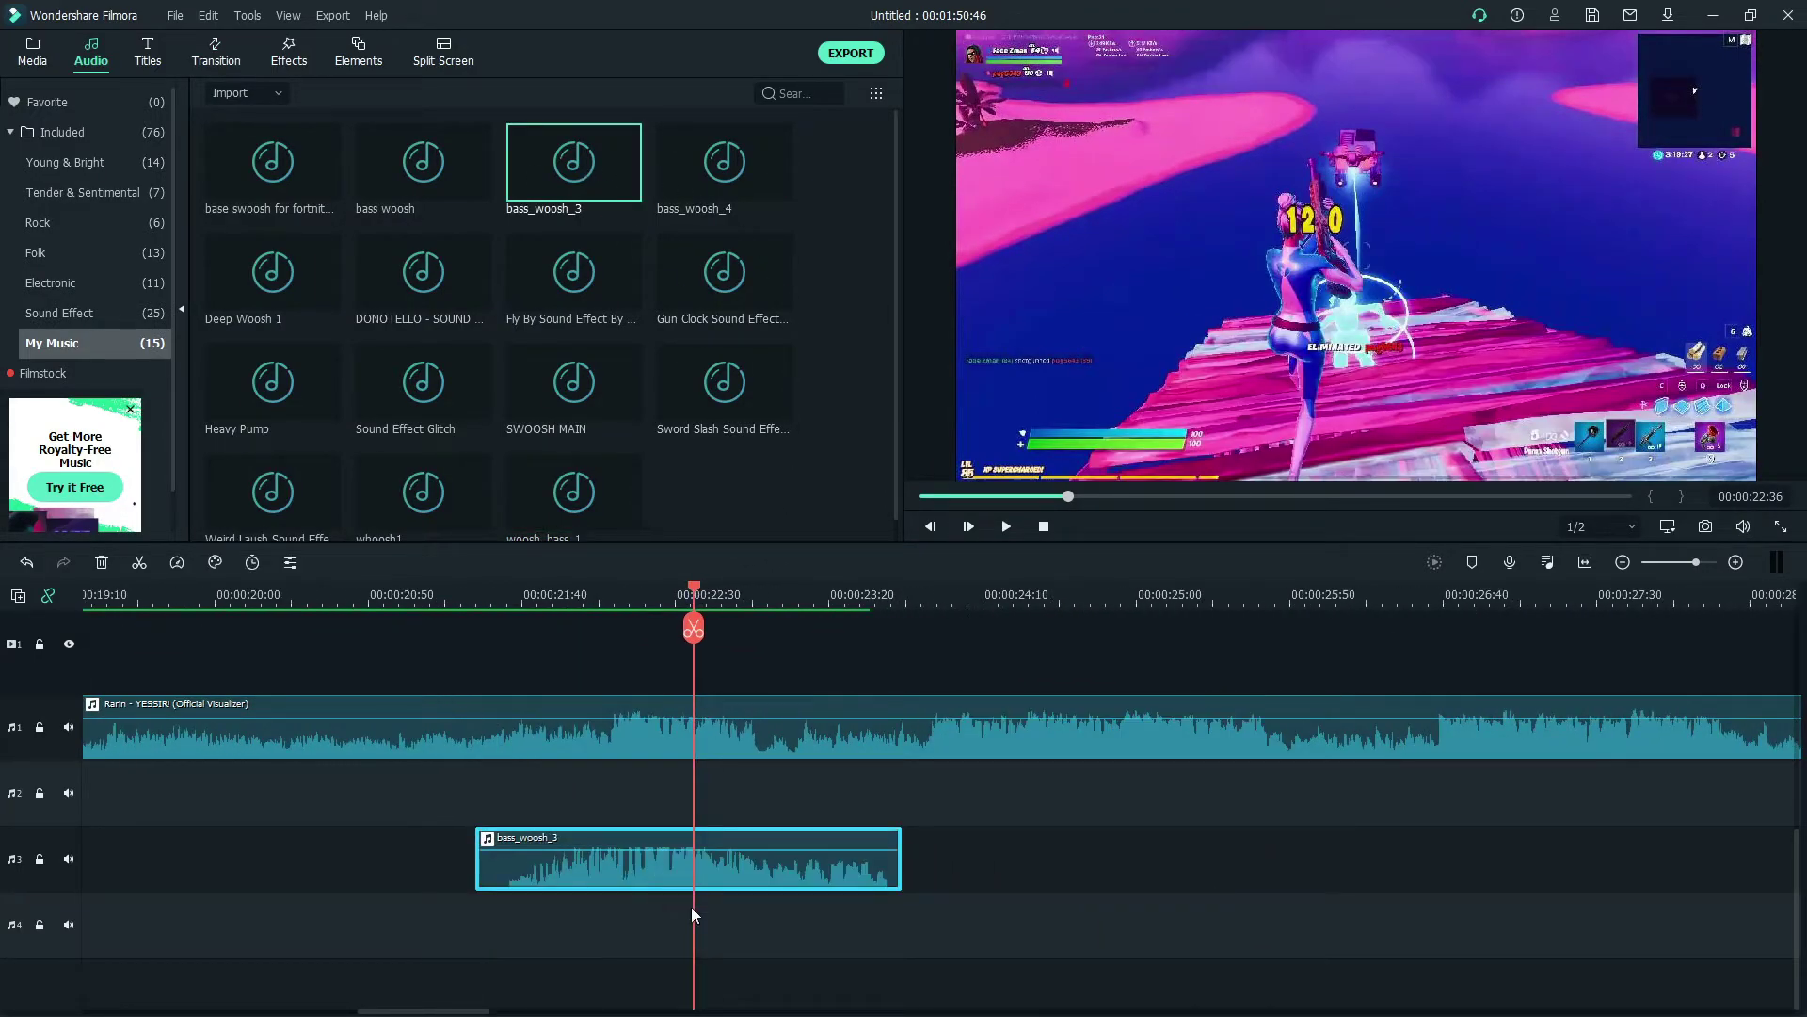
Step: Play the bass_woosh_3 sound from about 00:00:21:35 and move its clip to start at about 00:00:21:35
click(513, 605)
key(space)
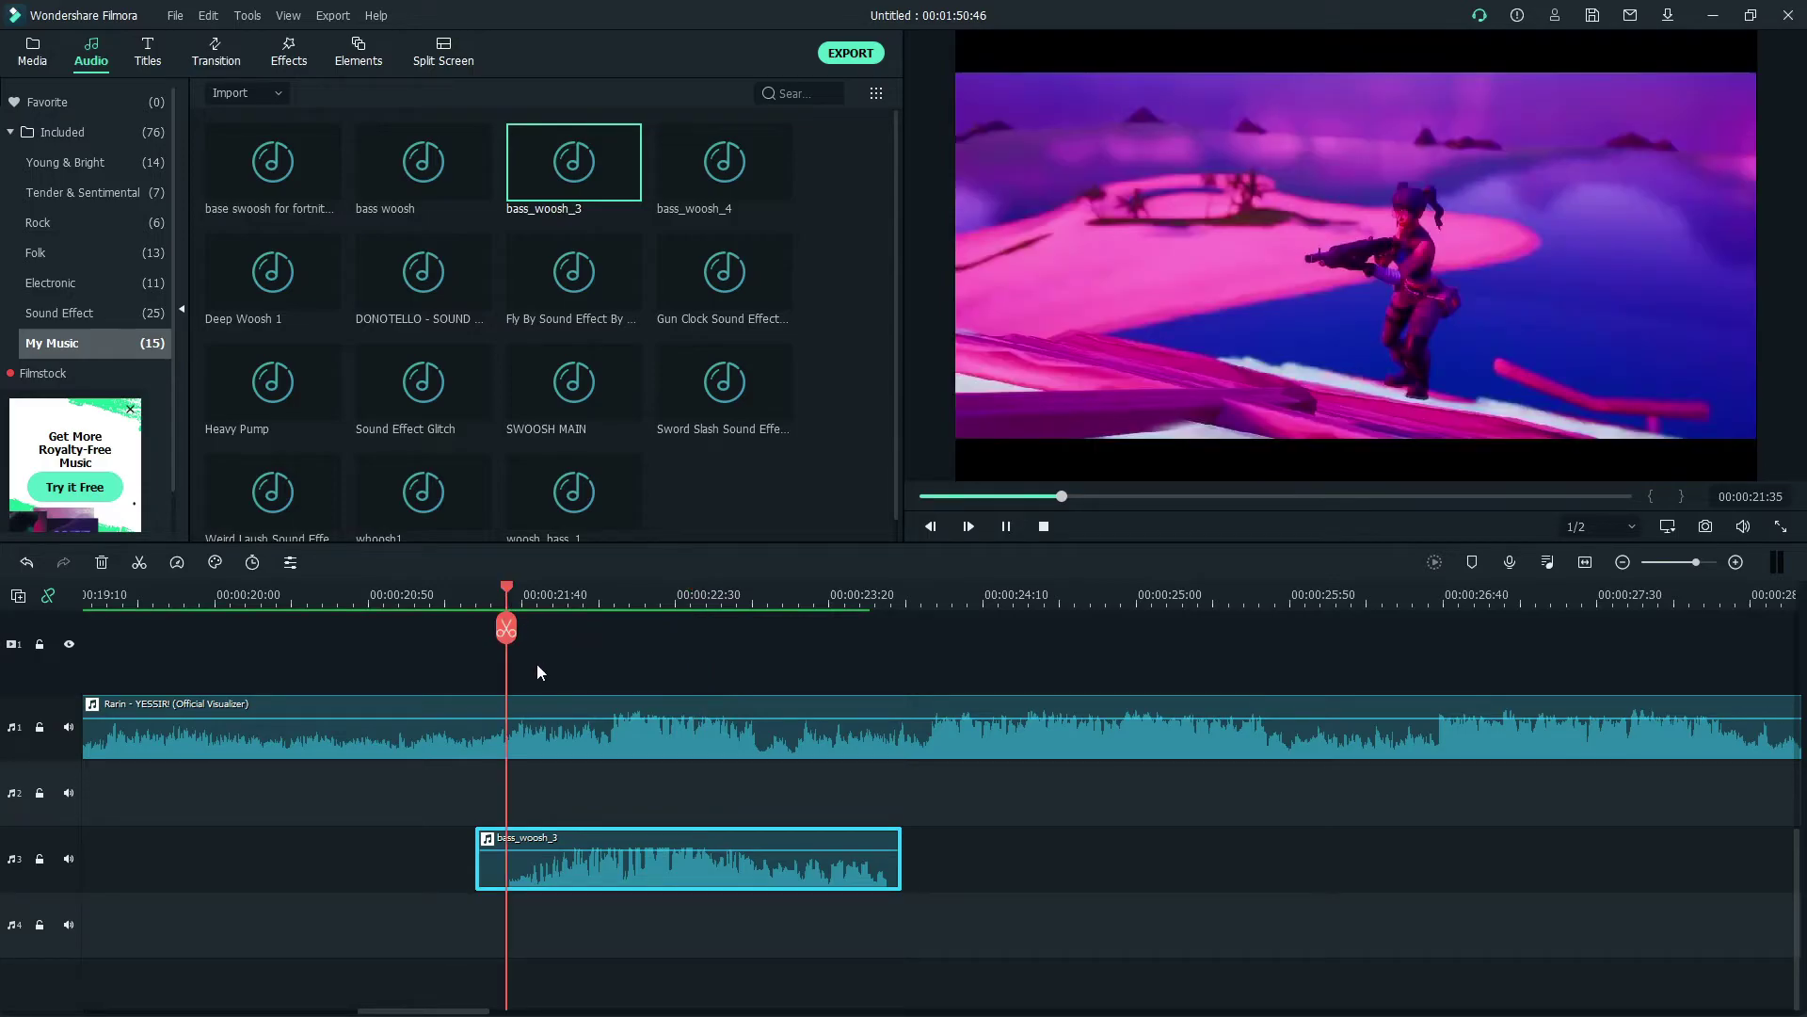
key(space)
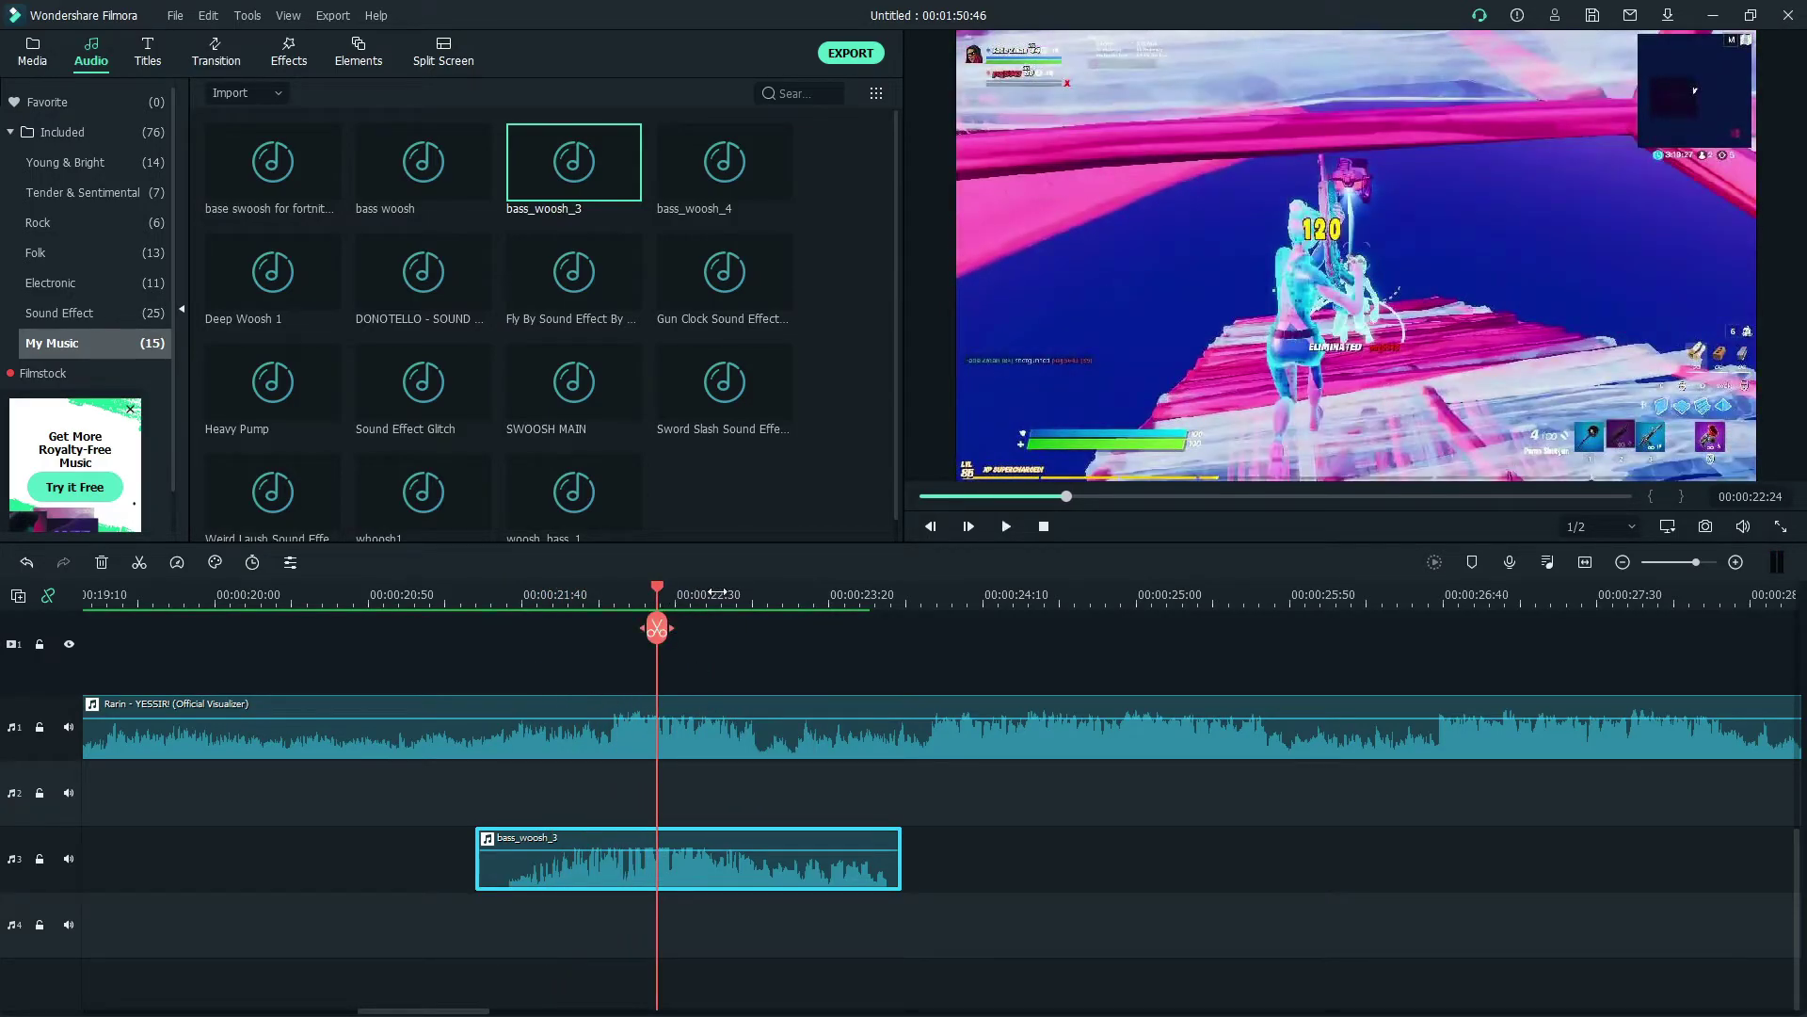
scroll(672, 806, up, 5)
scroll(789, 606, down, 3)
drag(450, 885, 523, 873)
scroll(581, 795, up, 3)
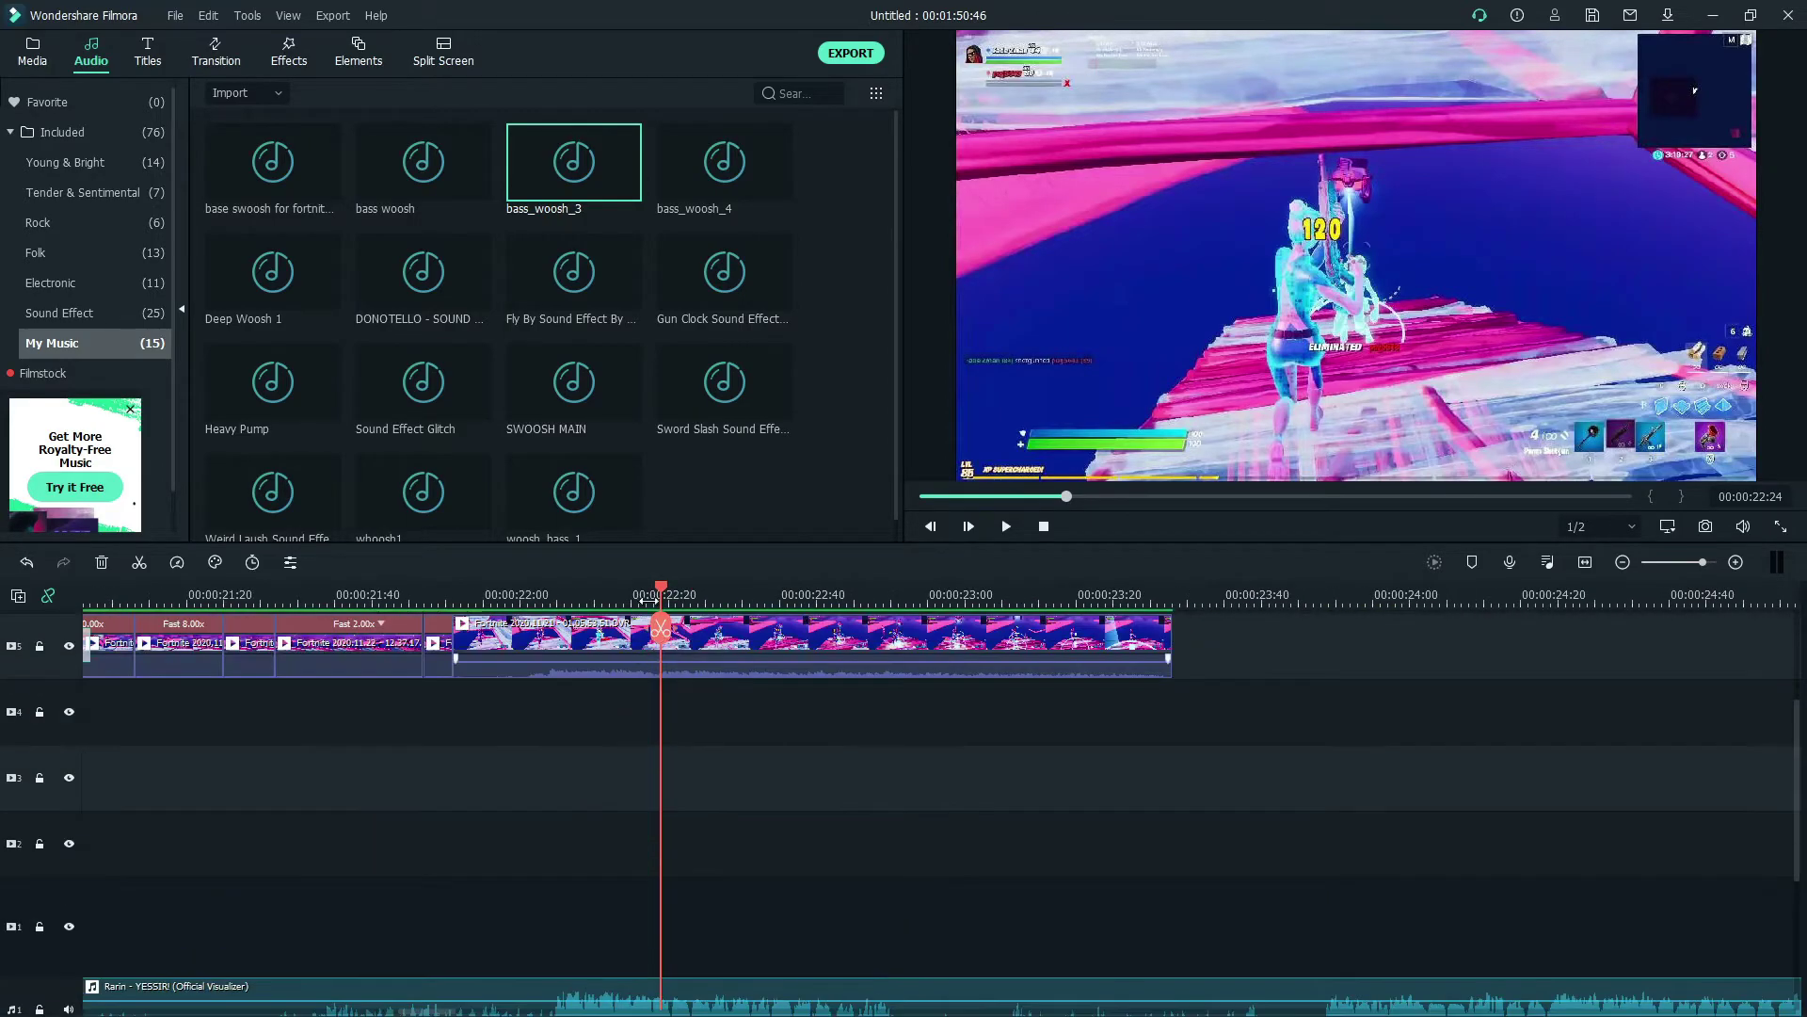
Step: Play the end of the replay and the start of the last gameplay part repeatedly to check the timing of bass_woosh_3
click(535, 592)
scroll(609, 646, down, 1)
scroll(603, 753, down, 1)
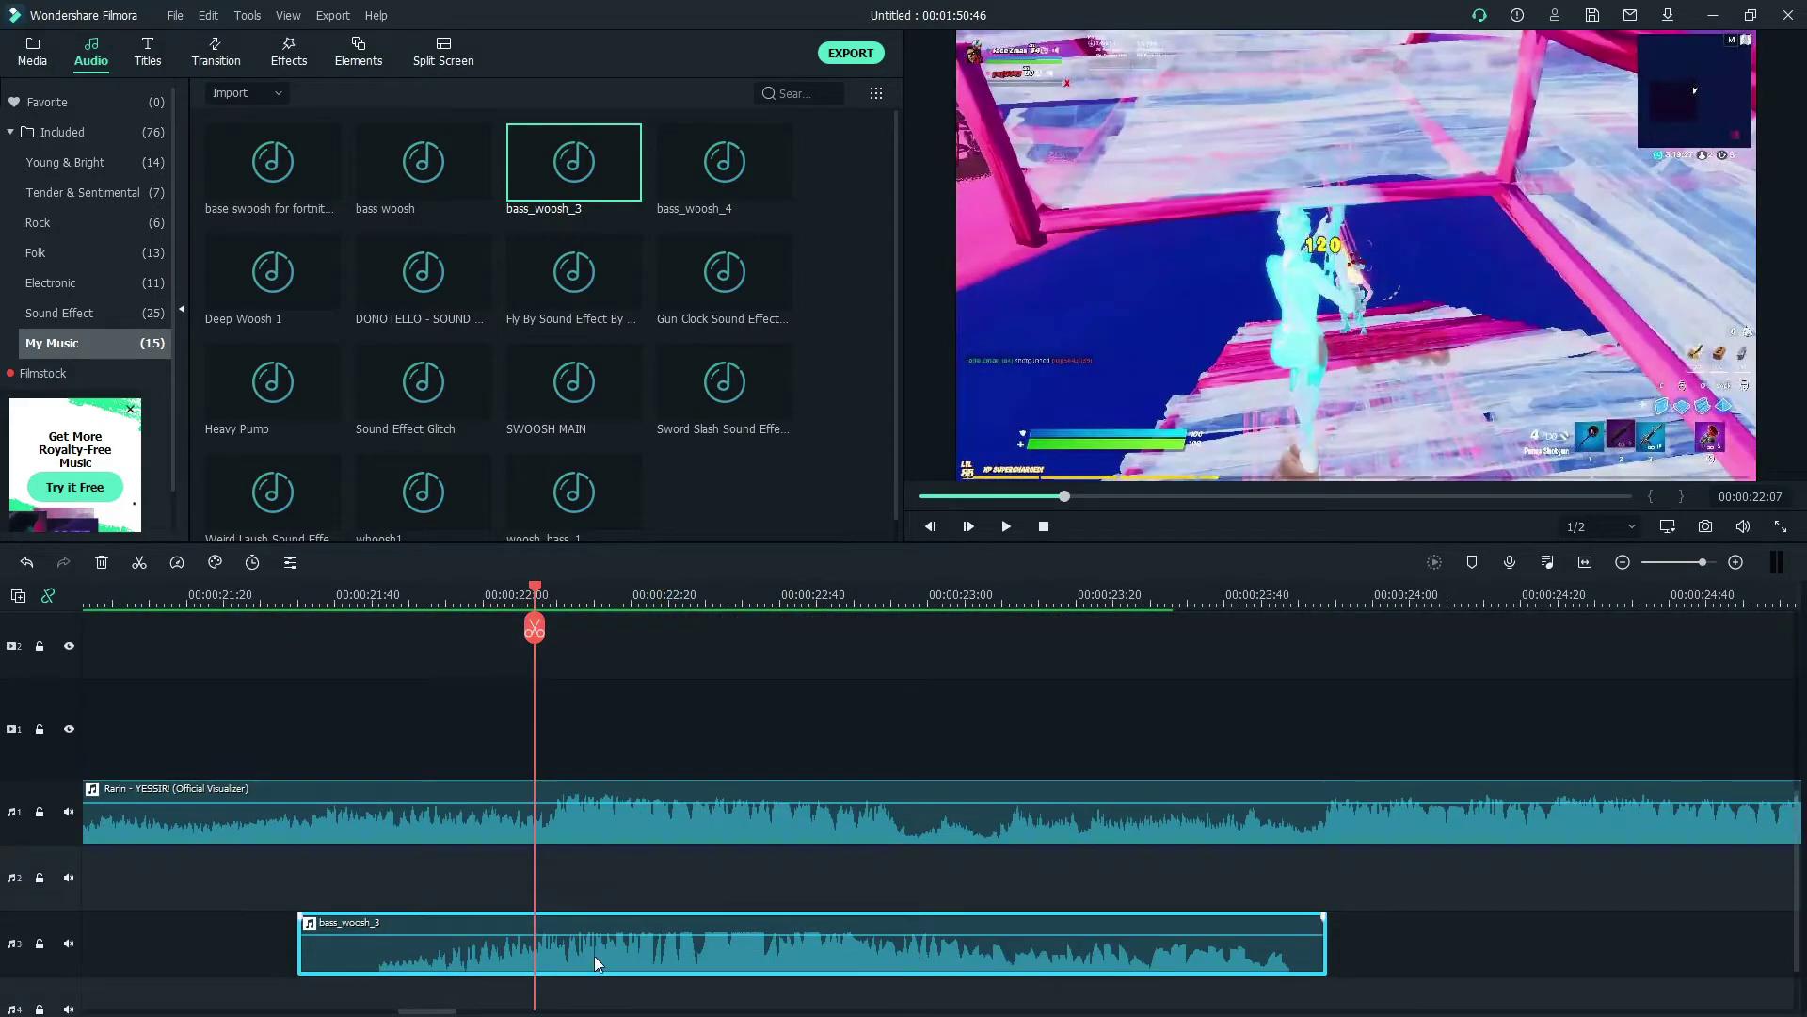
key(space)
key(space)
click(372, 595)
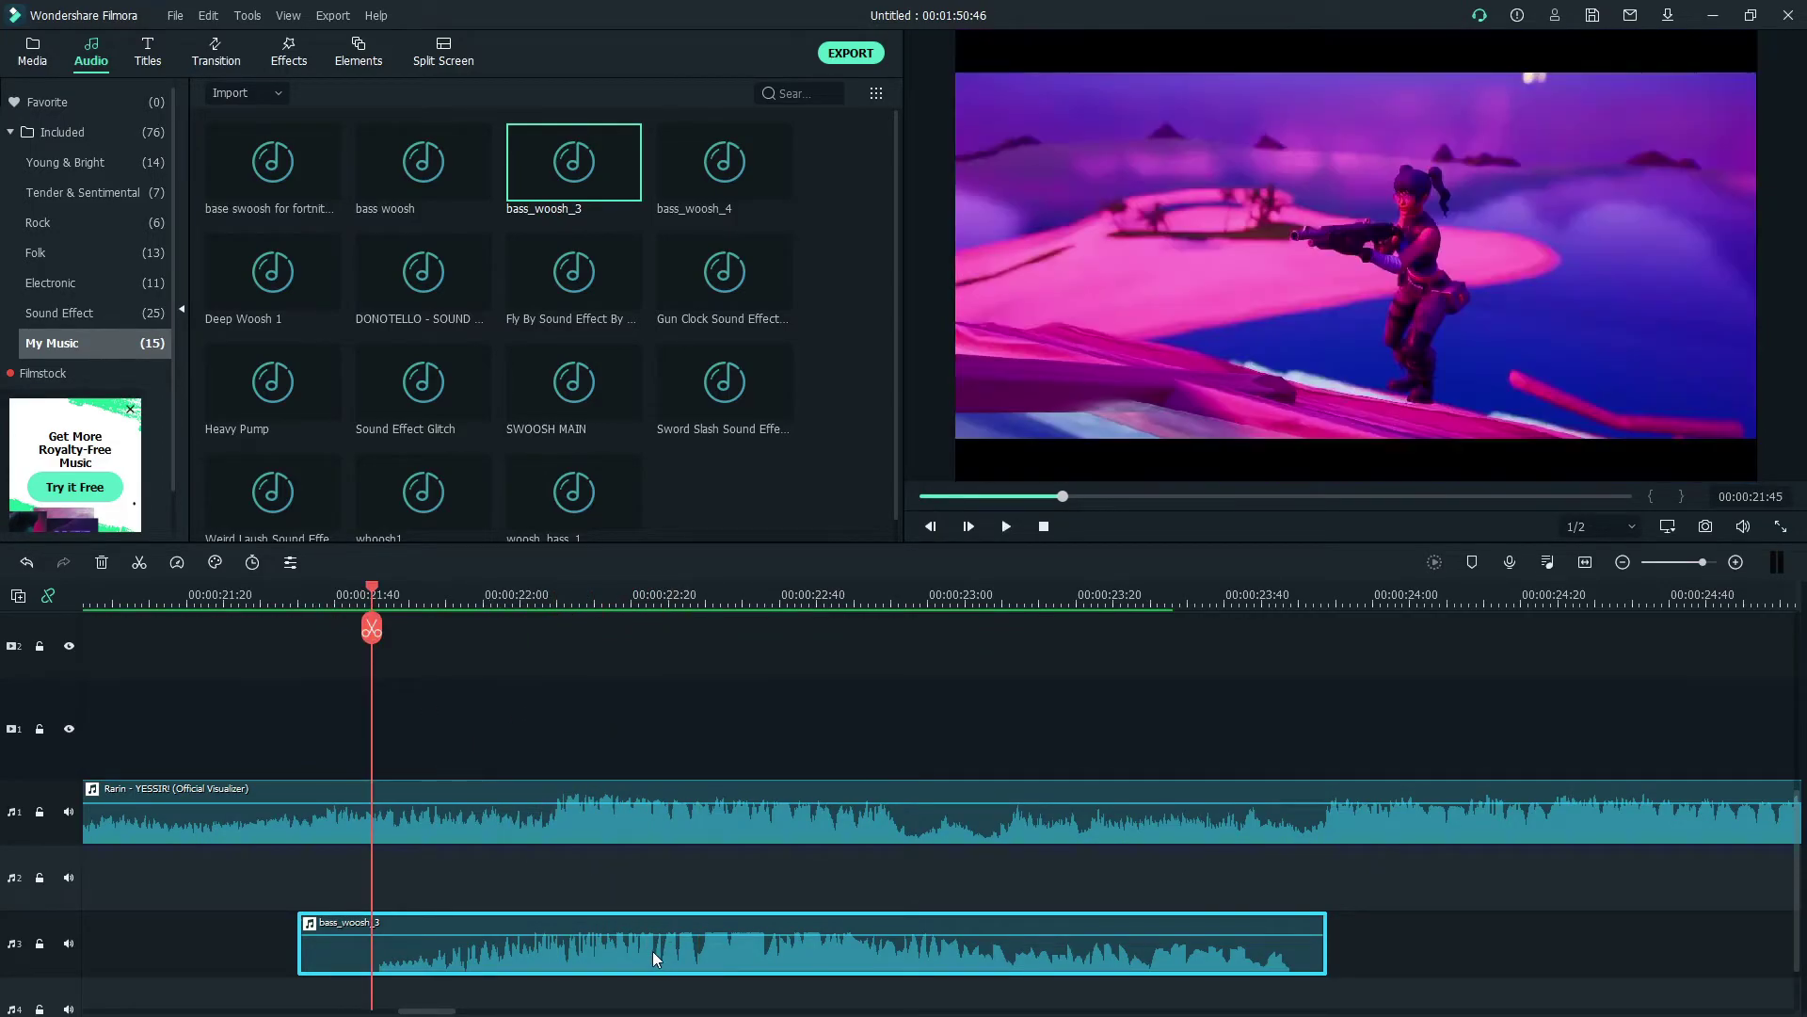
key(space)
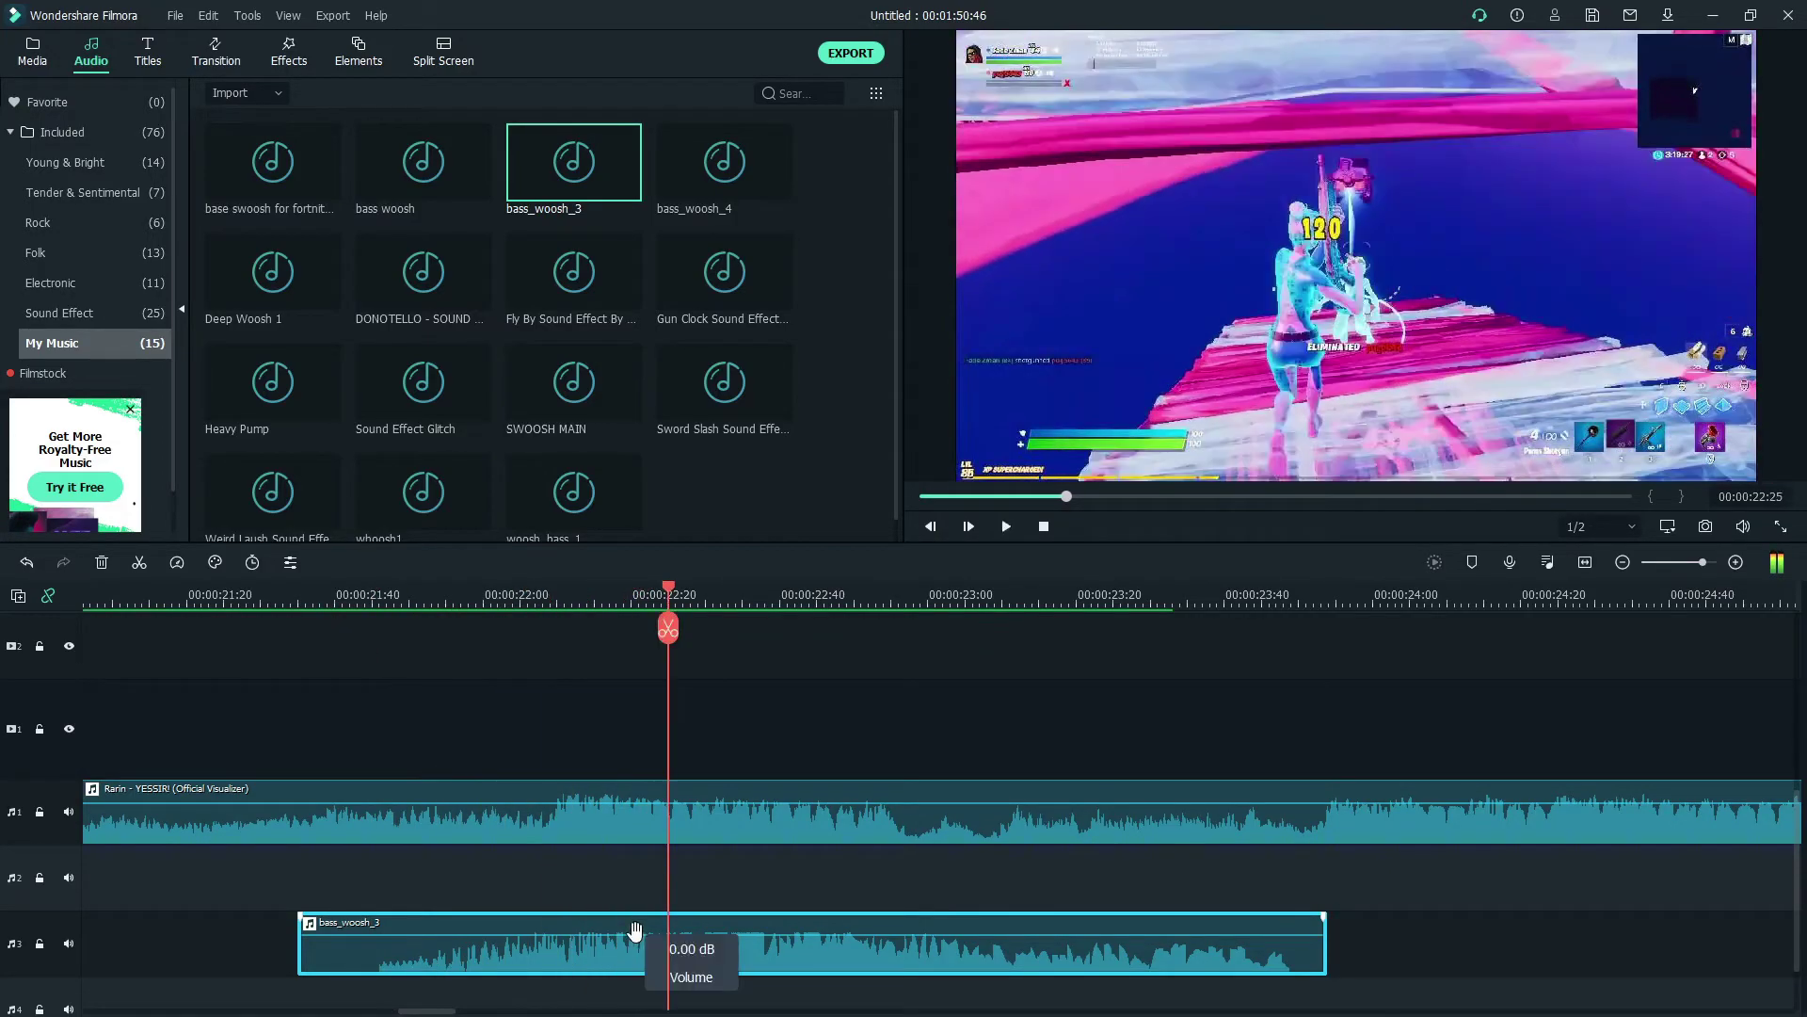
click(468, 595)
key(space)
key(space)
click(309, 602)
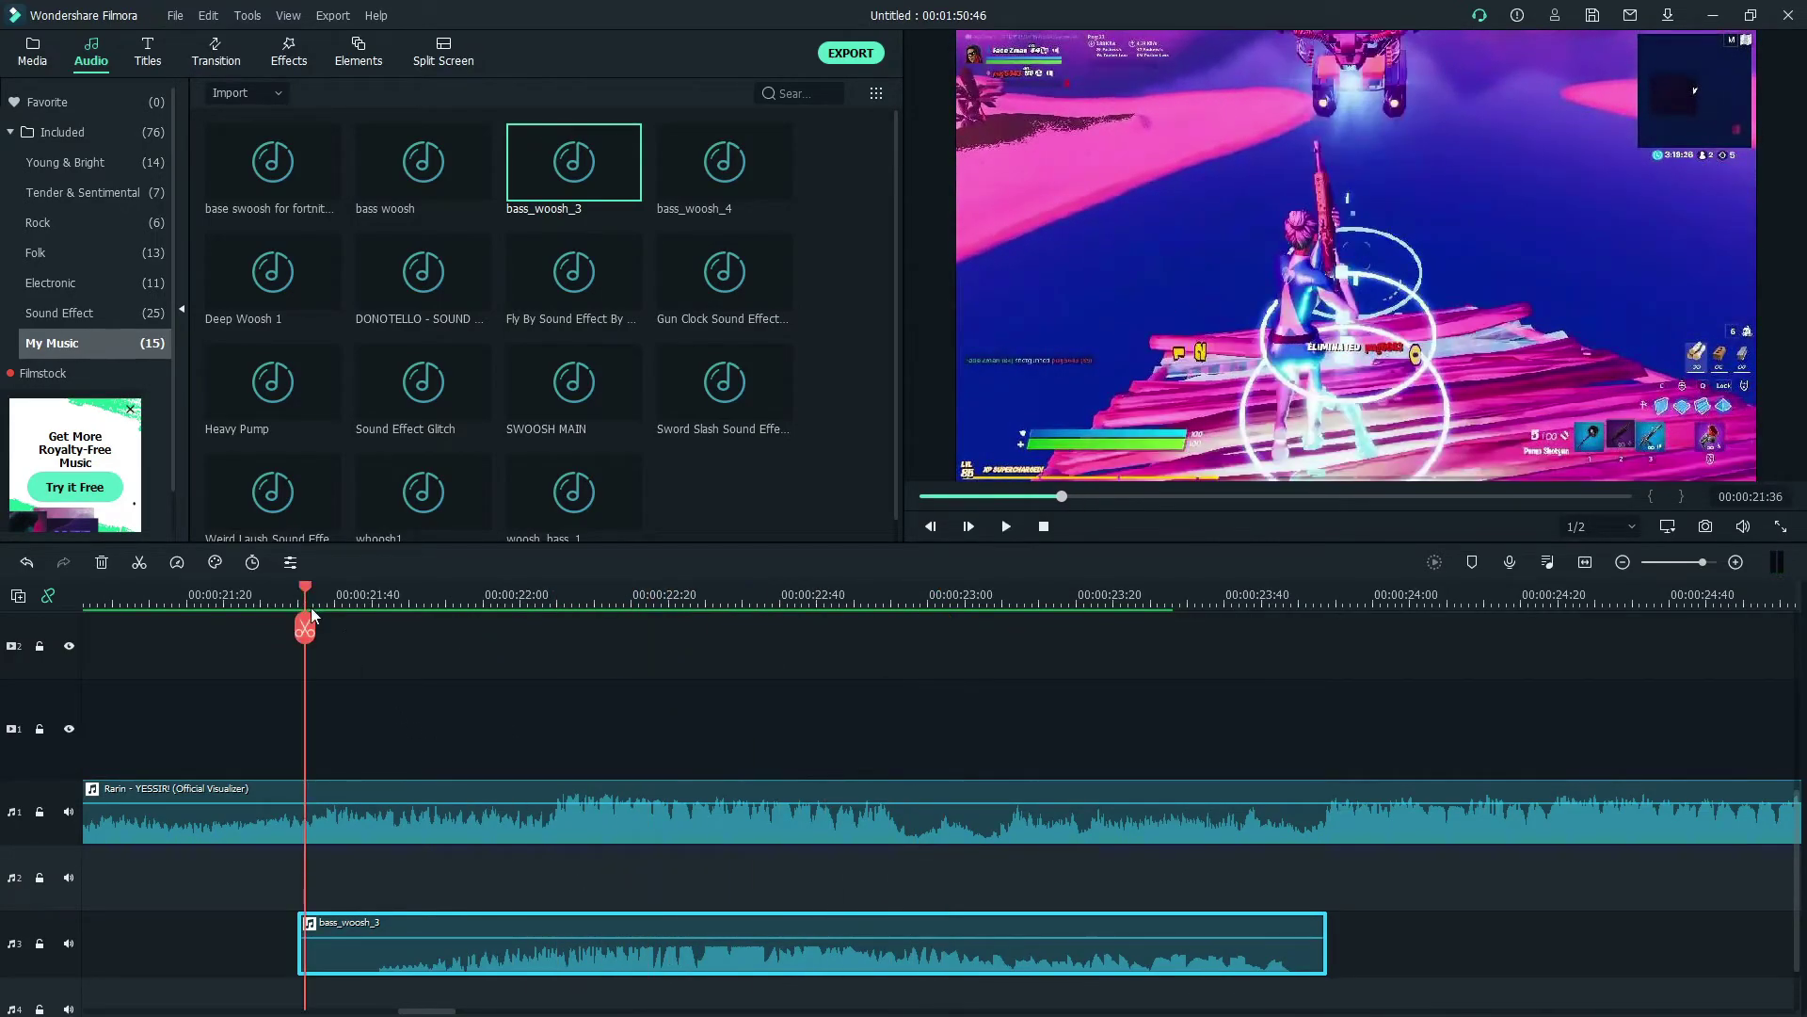
key(space)
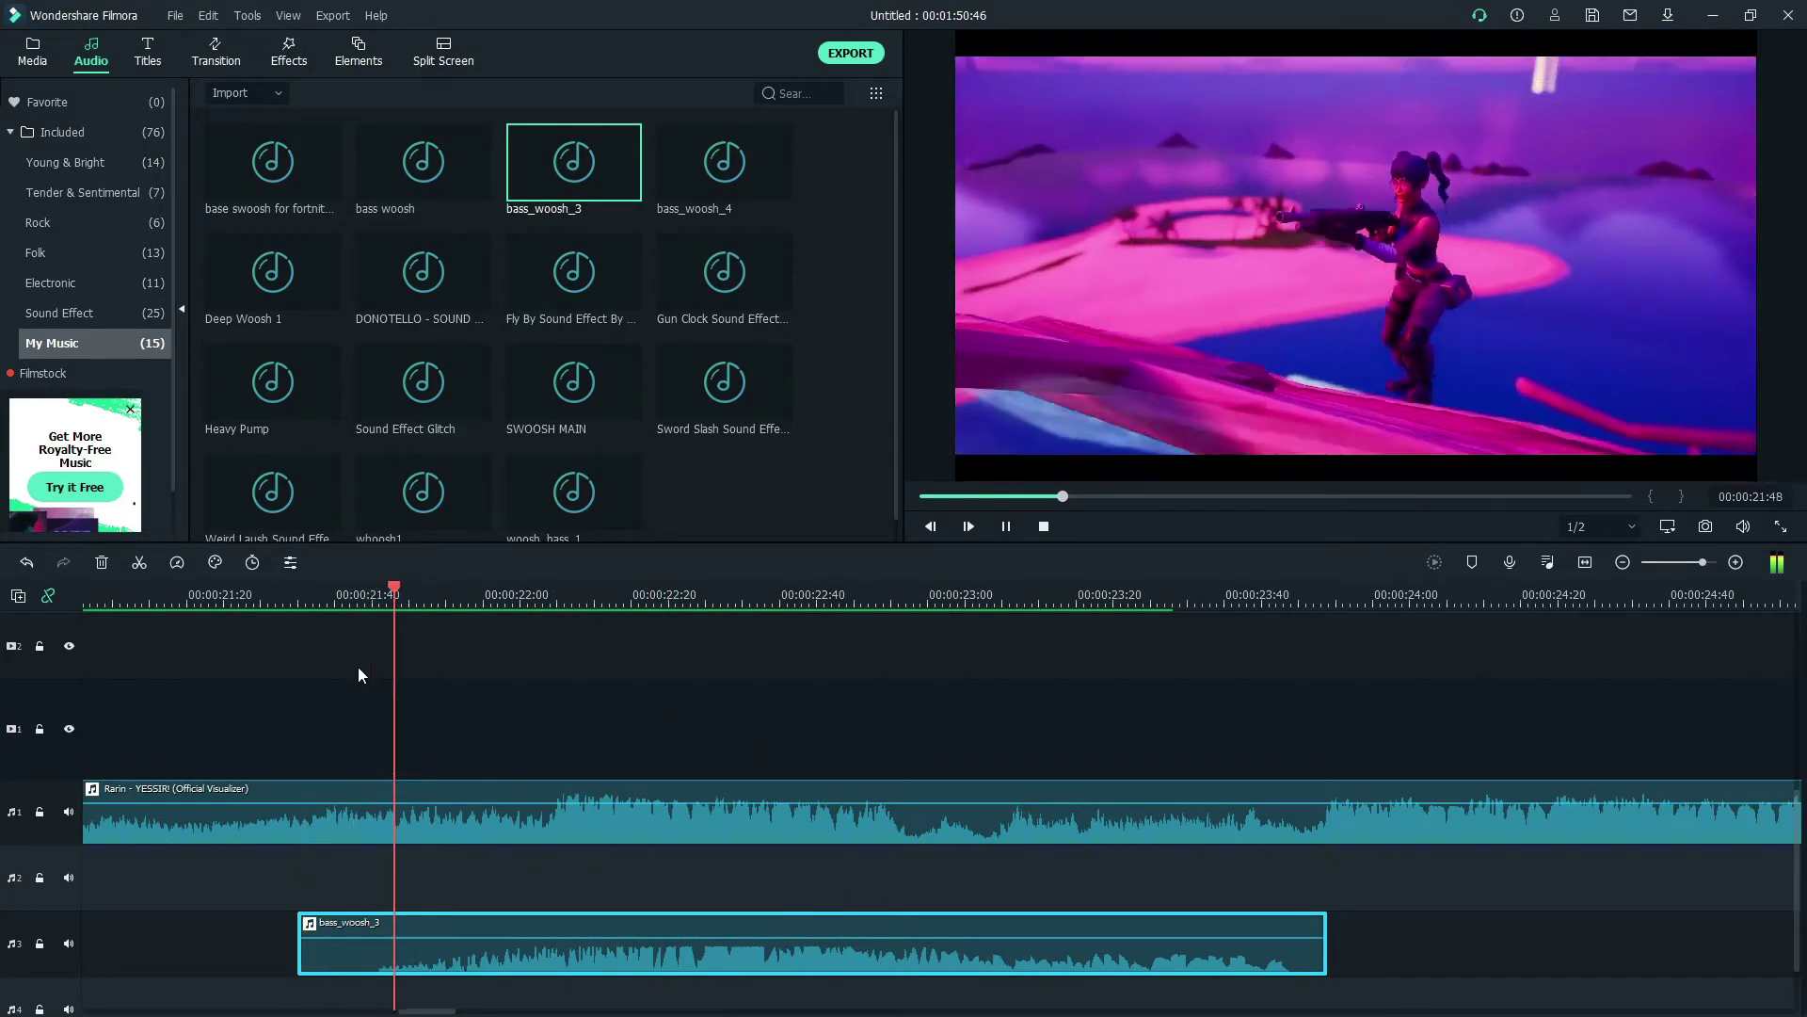
key(space)
drag(610, 591, 204, 628)
Step: Detach the audio from the last gameplay part on track 5
scroll(1288, 887, up, 5)
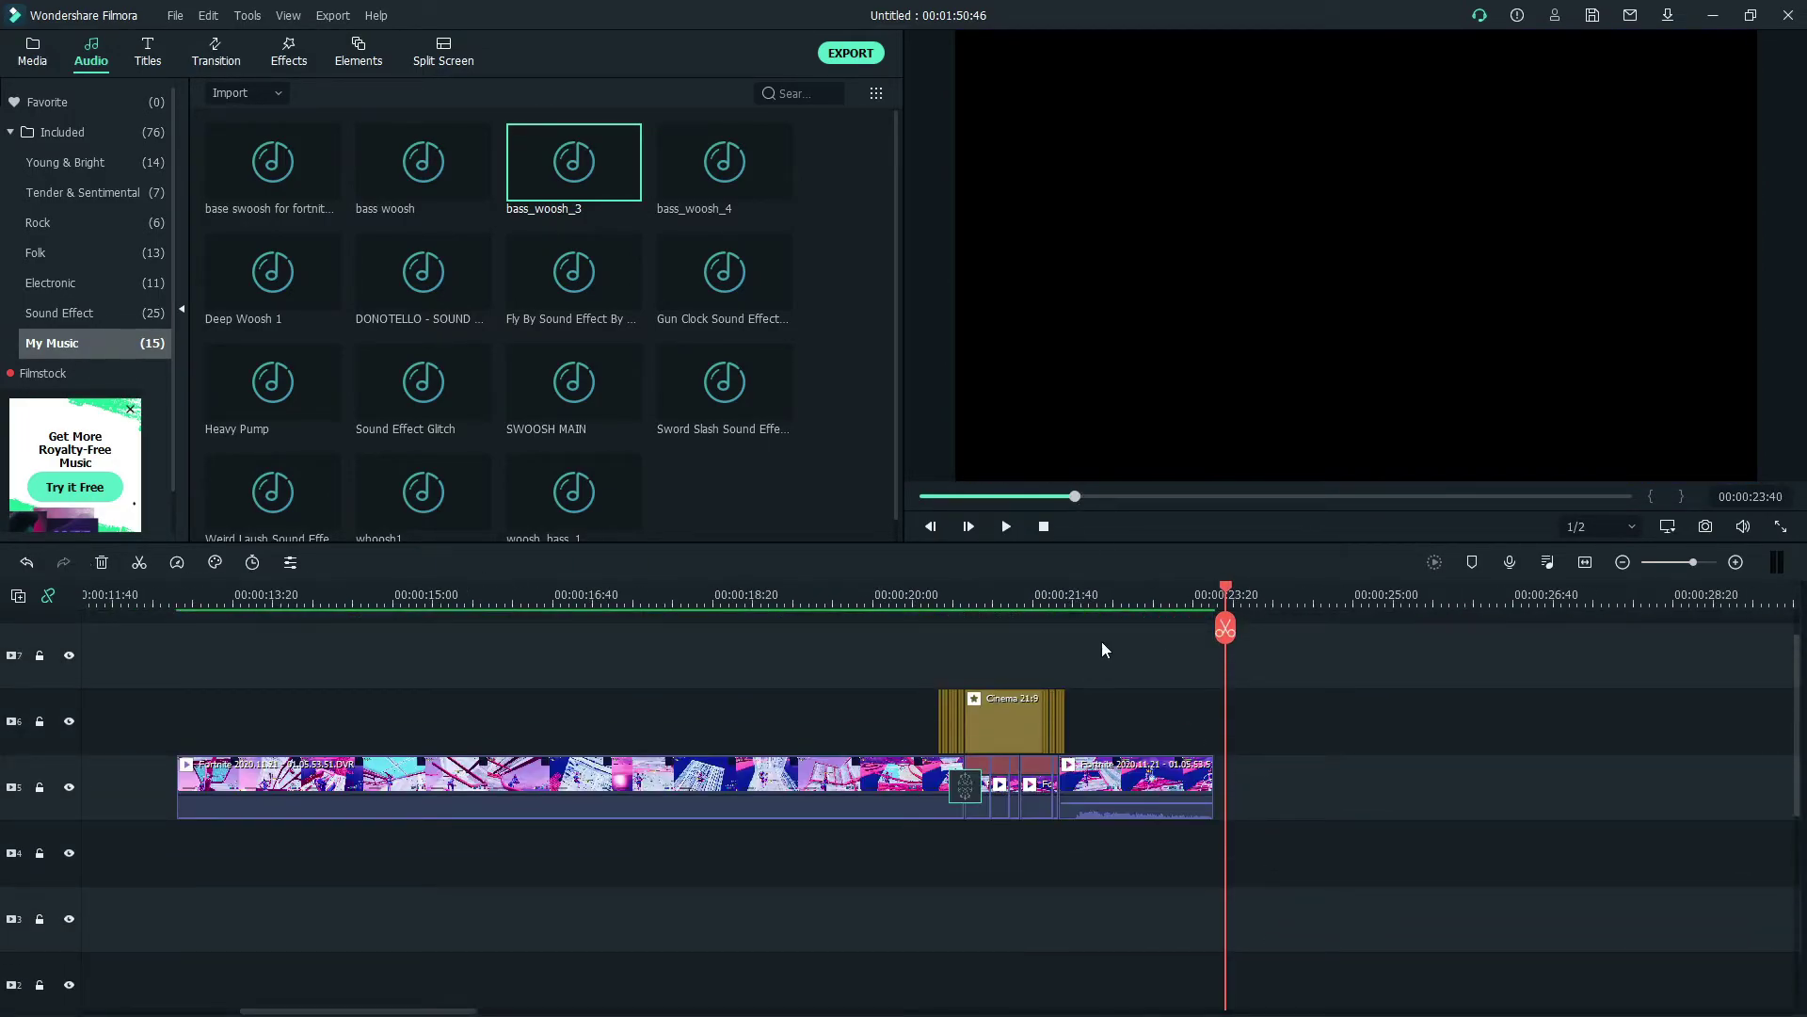
click(1071, 594)
scroll(1214, 786, up, 3)
right_click(1214, 786)
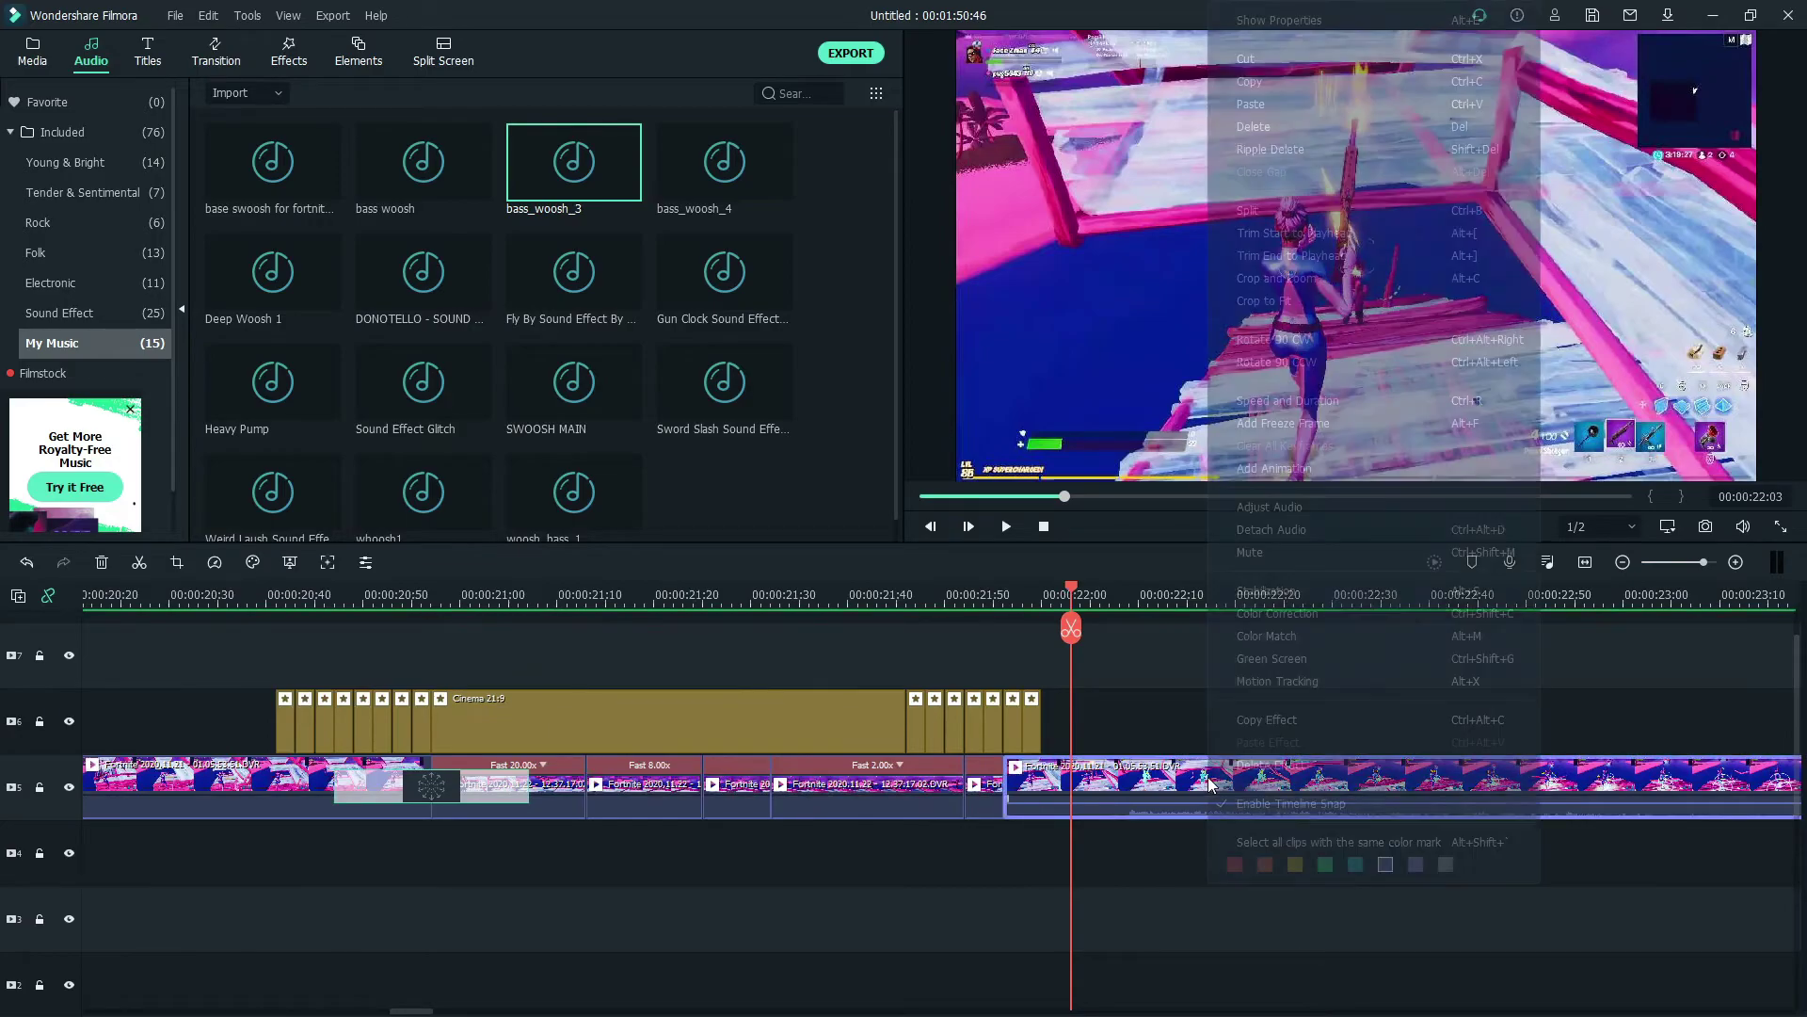
click(1288, 530)
Step: Split the last gameplay part at 00:00:22:09 and slow the piece after the cut to 0.50x
drag(1140, 594, 1129, 594)
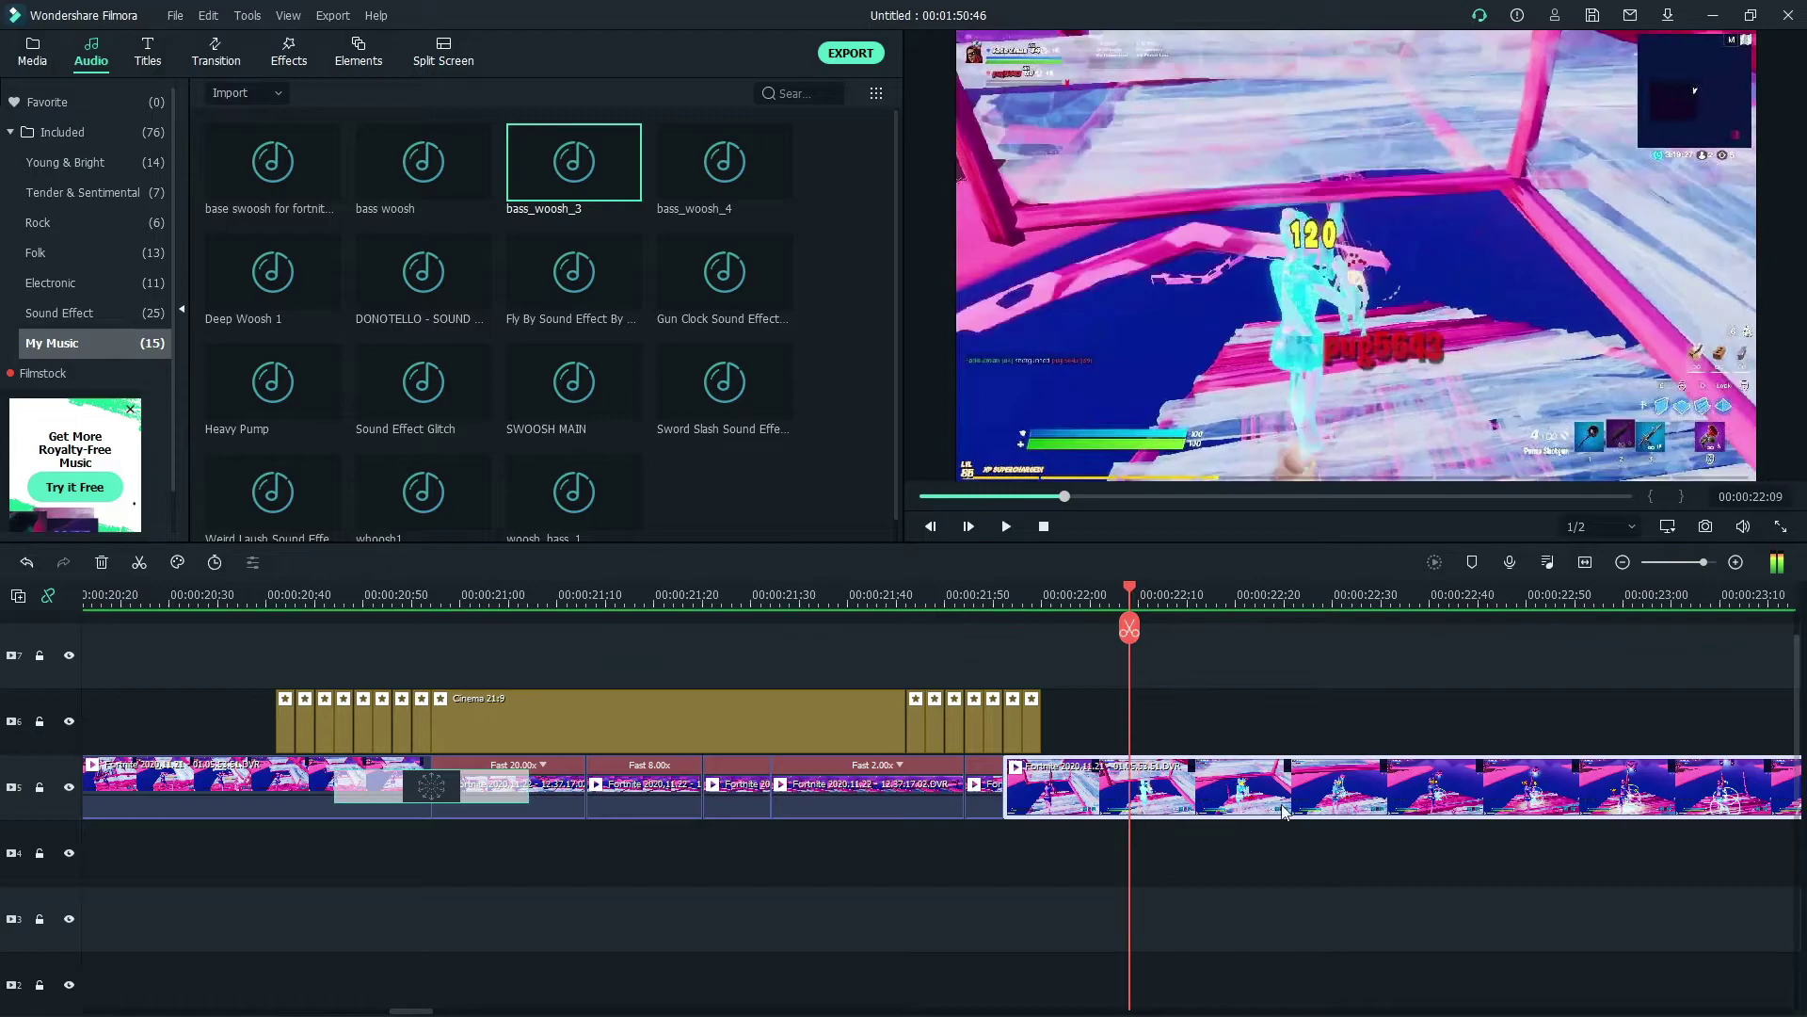
click(140, 562)
click(214, 562)
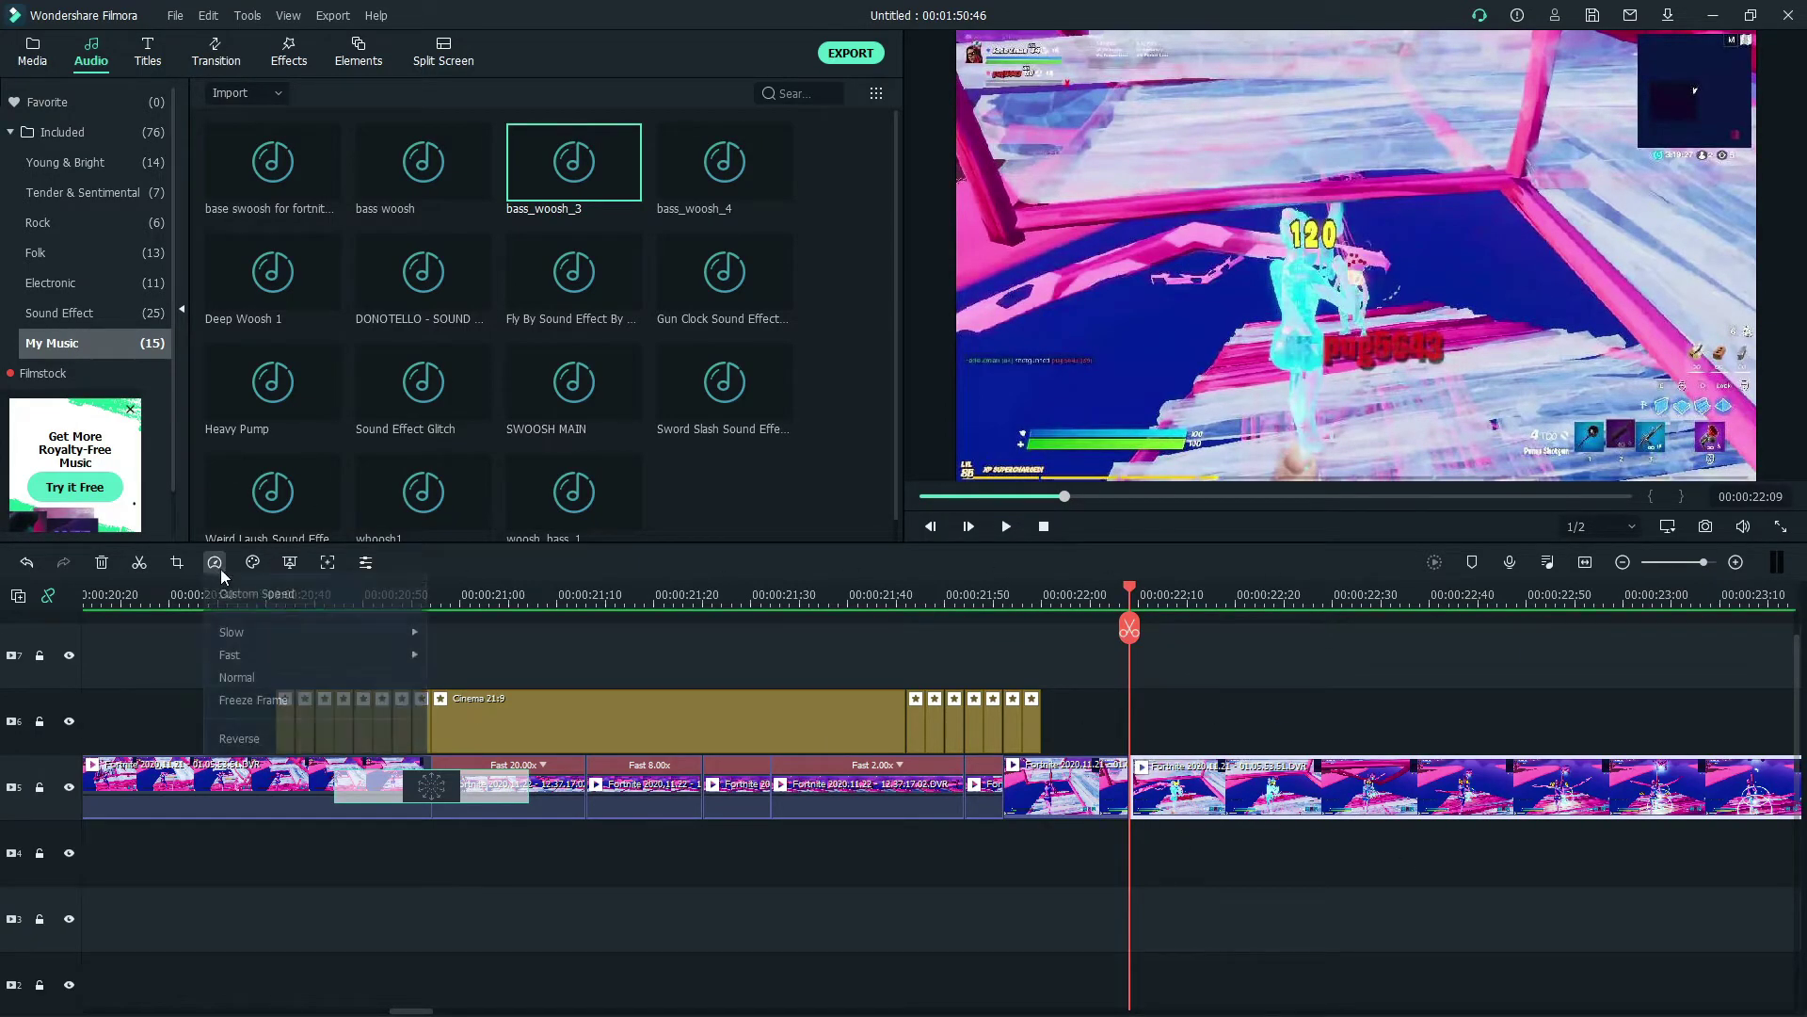
click(476, 638)
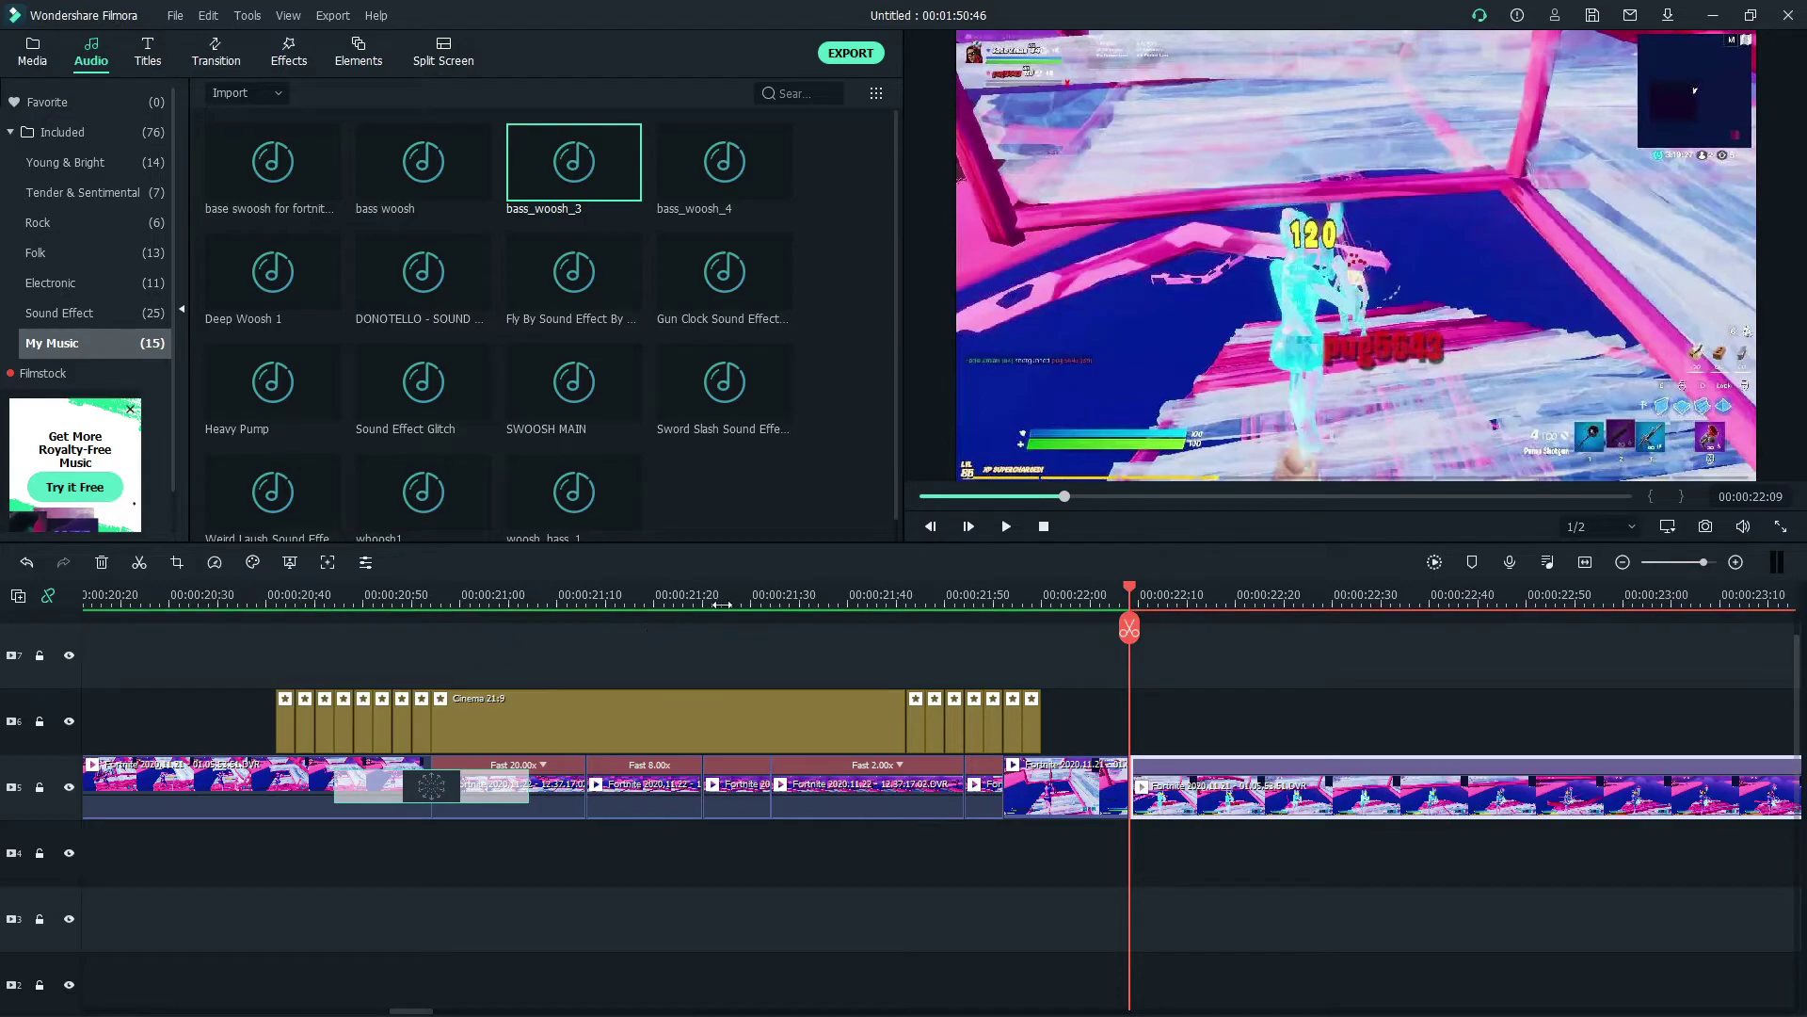
Step: Play the slowed gameplay piece from about 00:00:21:44 and examine the sound clips beneath it
click(887, 595)
drag(737, 721, 744, 921)
scroll(1066, 621, up, 2)
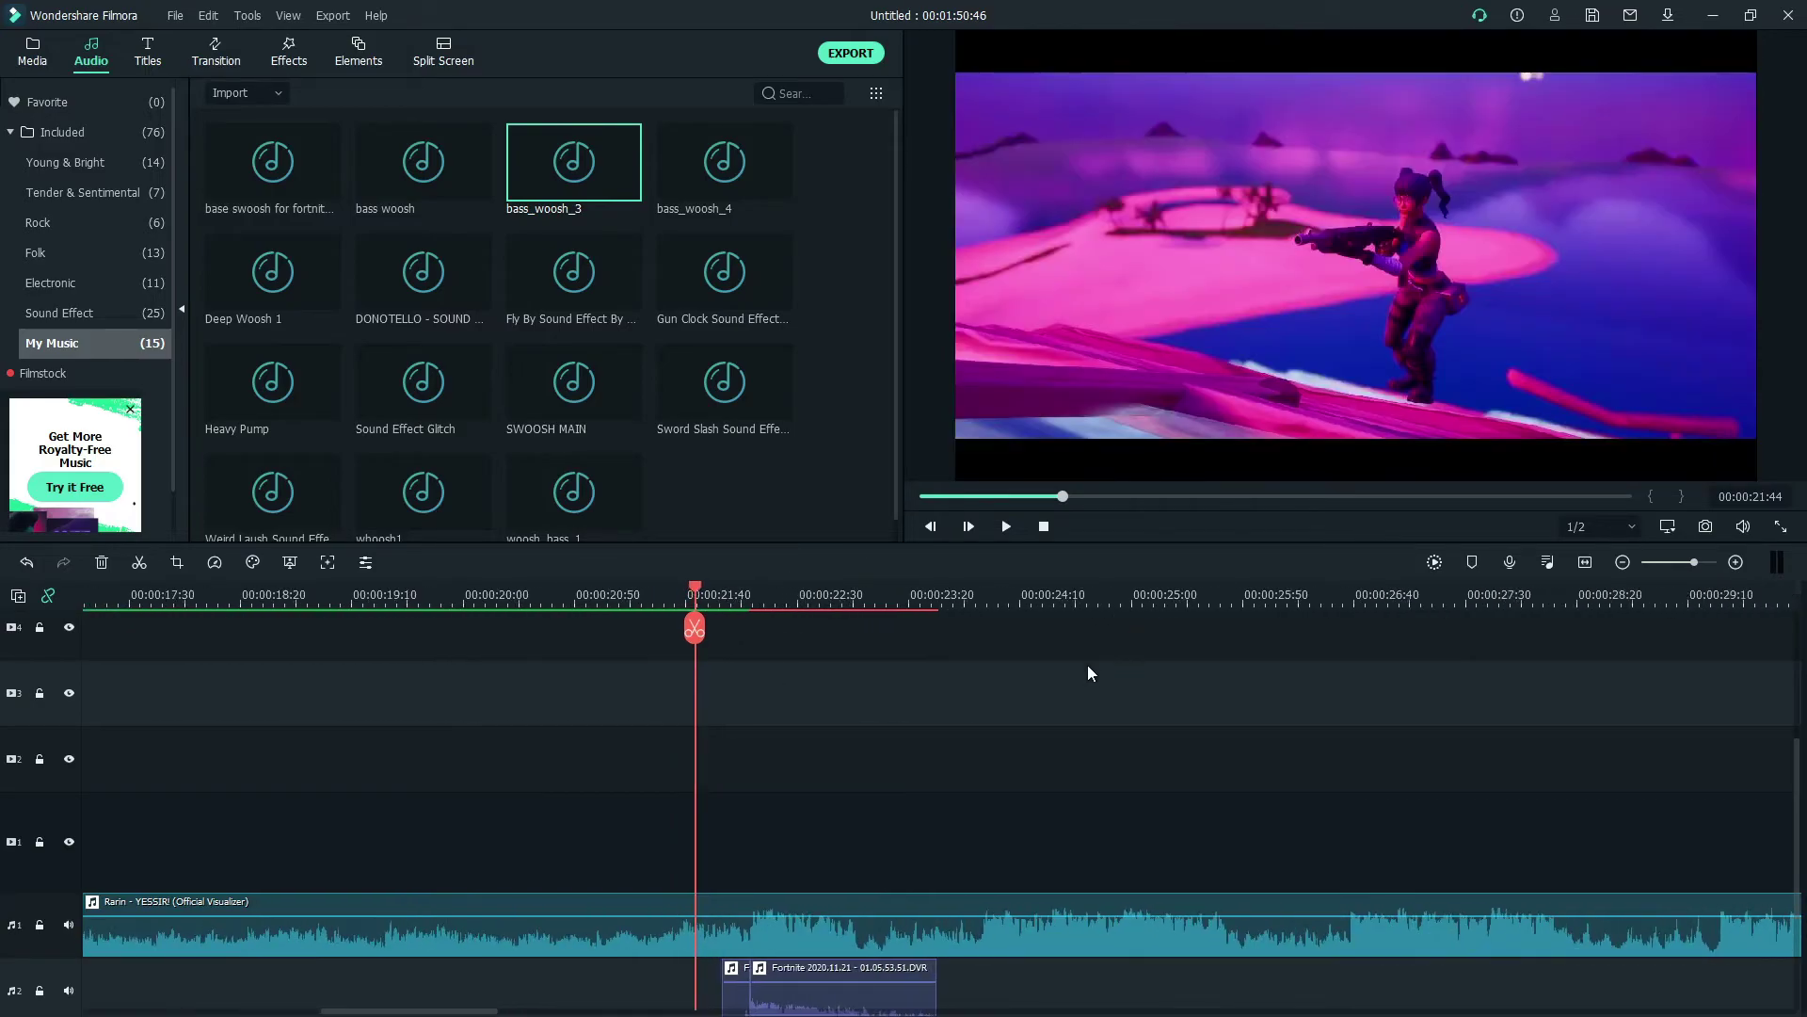
scroll(1076, 729, up, 3)
key(space)
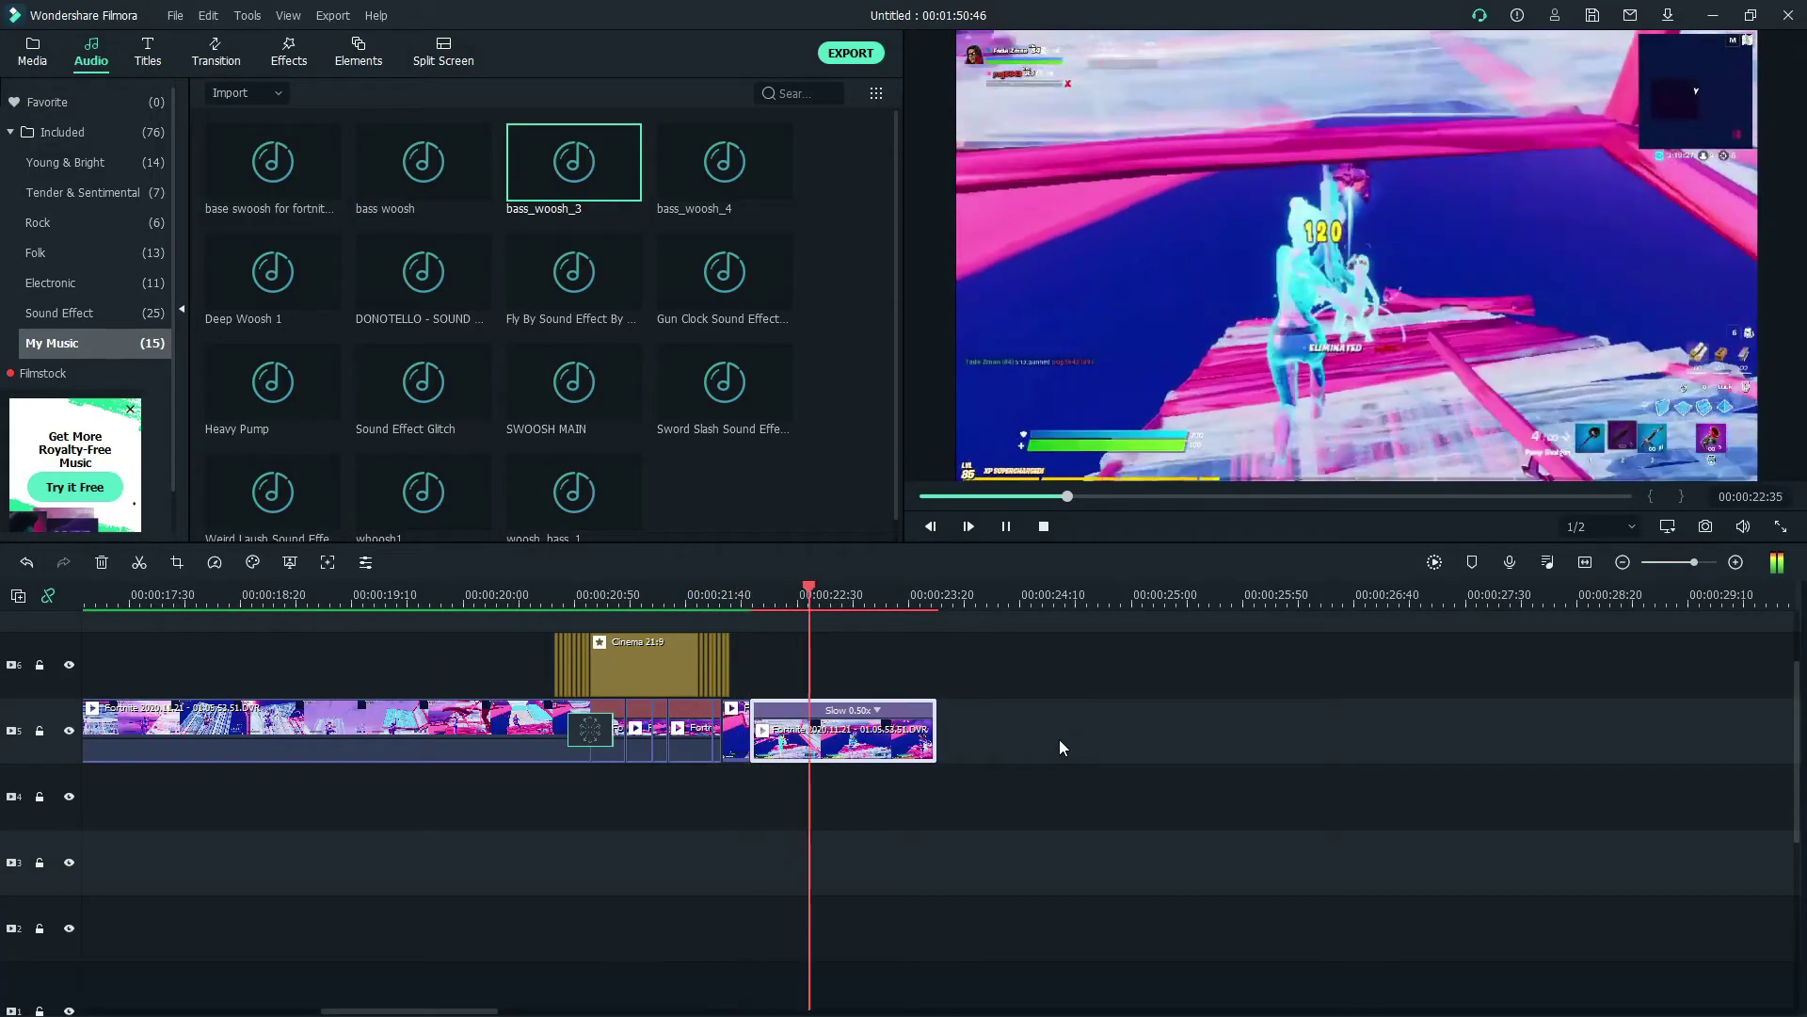
scroll(1059, 738, down, 3)
scroll(905, 737, down, 2)
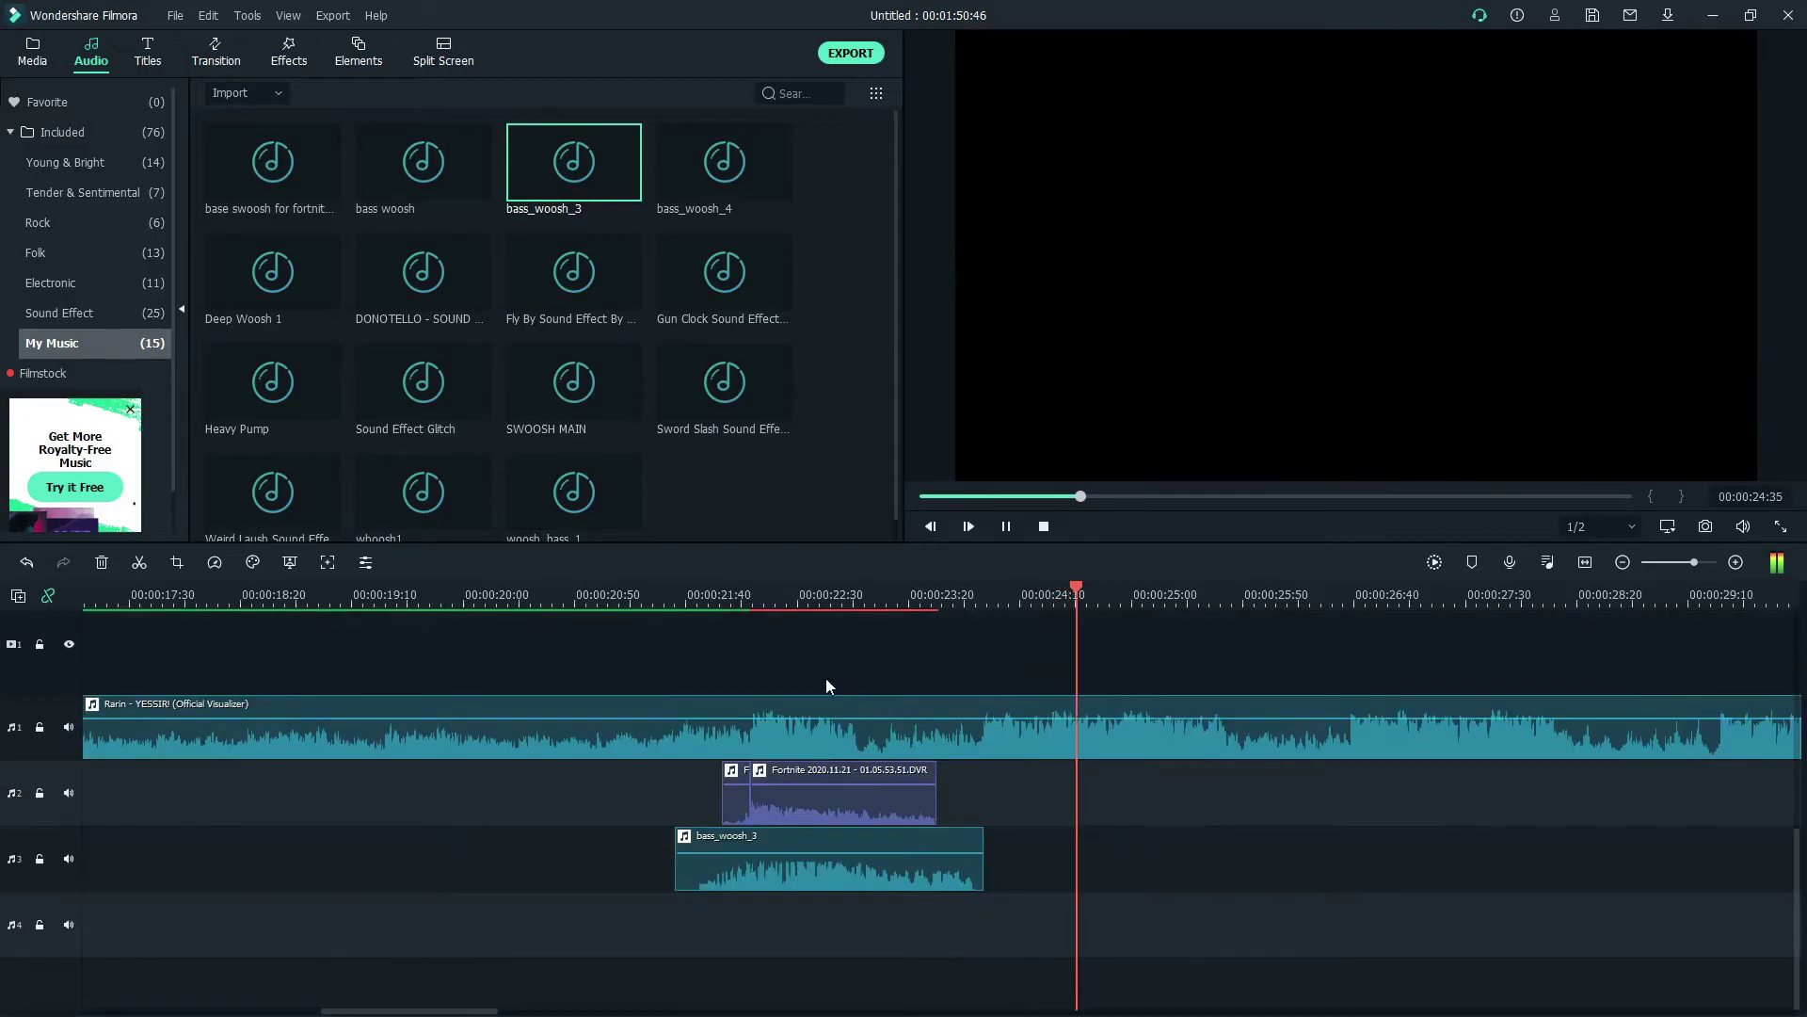
Step: Play the section again from about 00:00:21:28 to 00:00:23:11, comparing the slow motion with the audio tracks
click(663, 591)
scroll(653, 636, up, 2)
scroll(652, 641, up, 2)
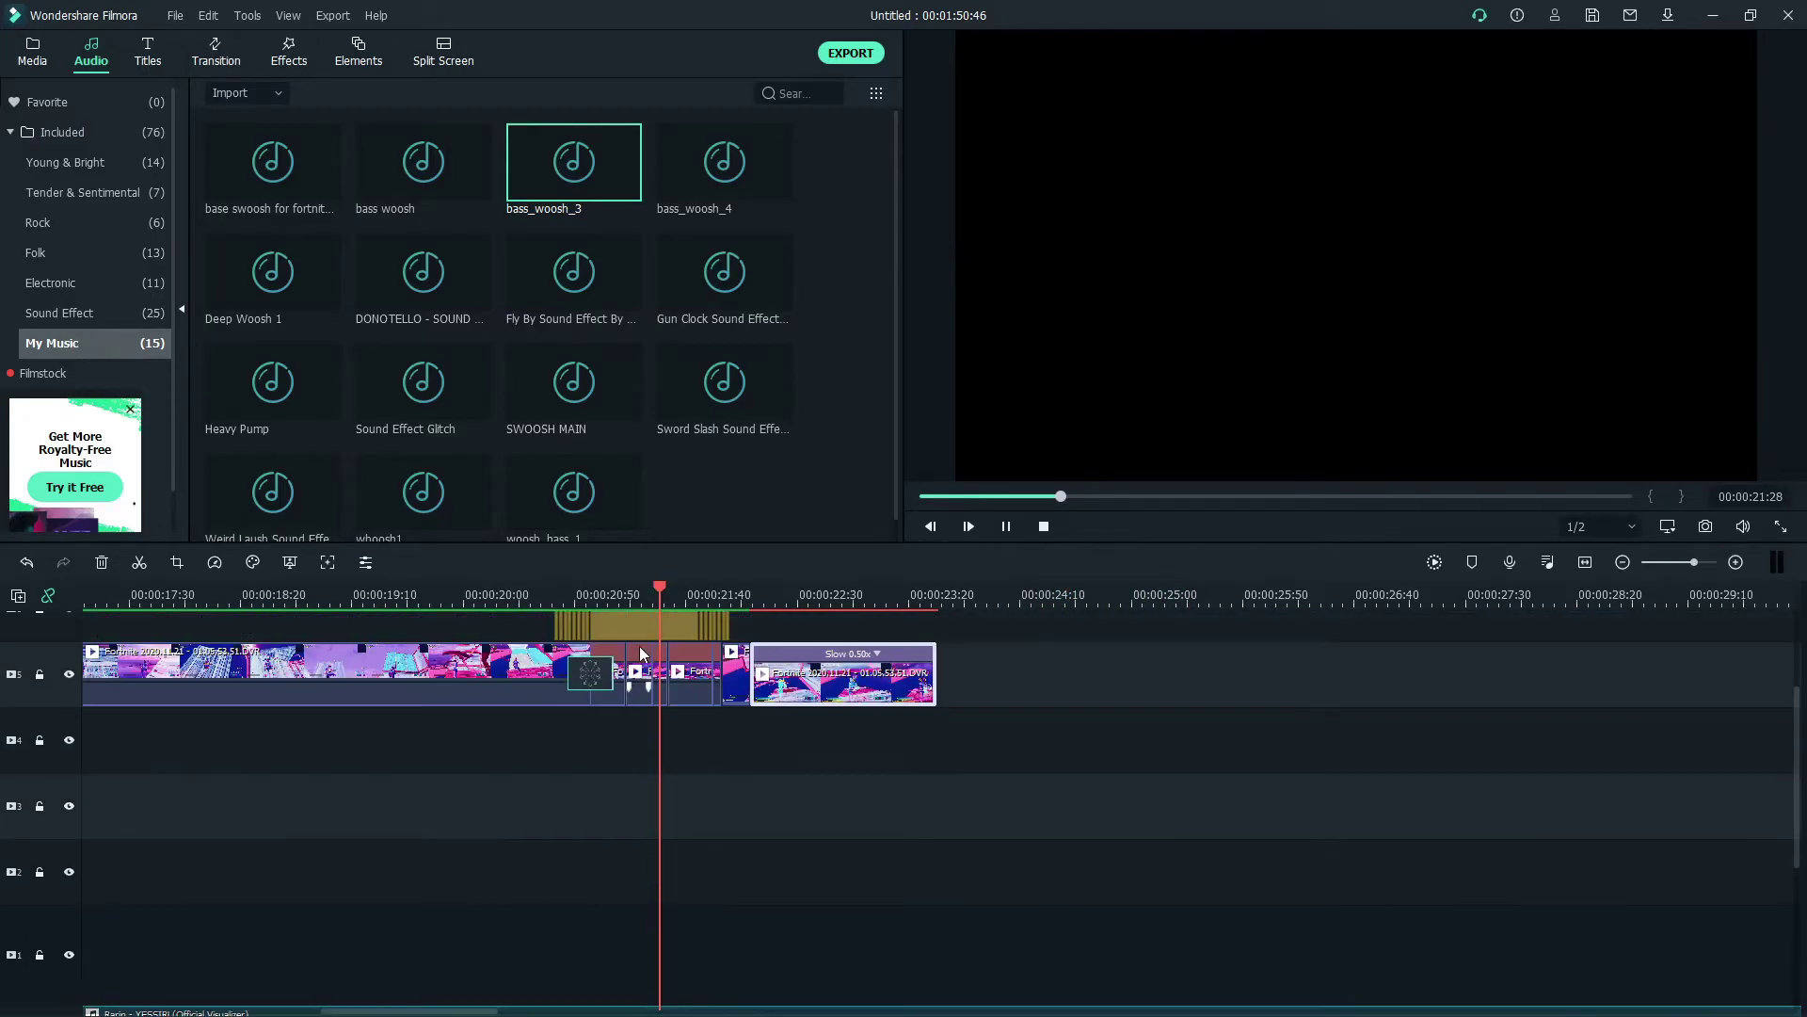
key(space)
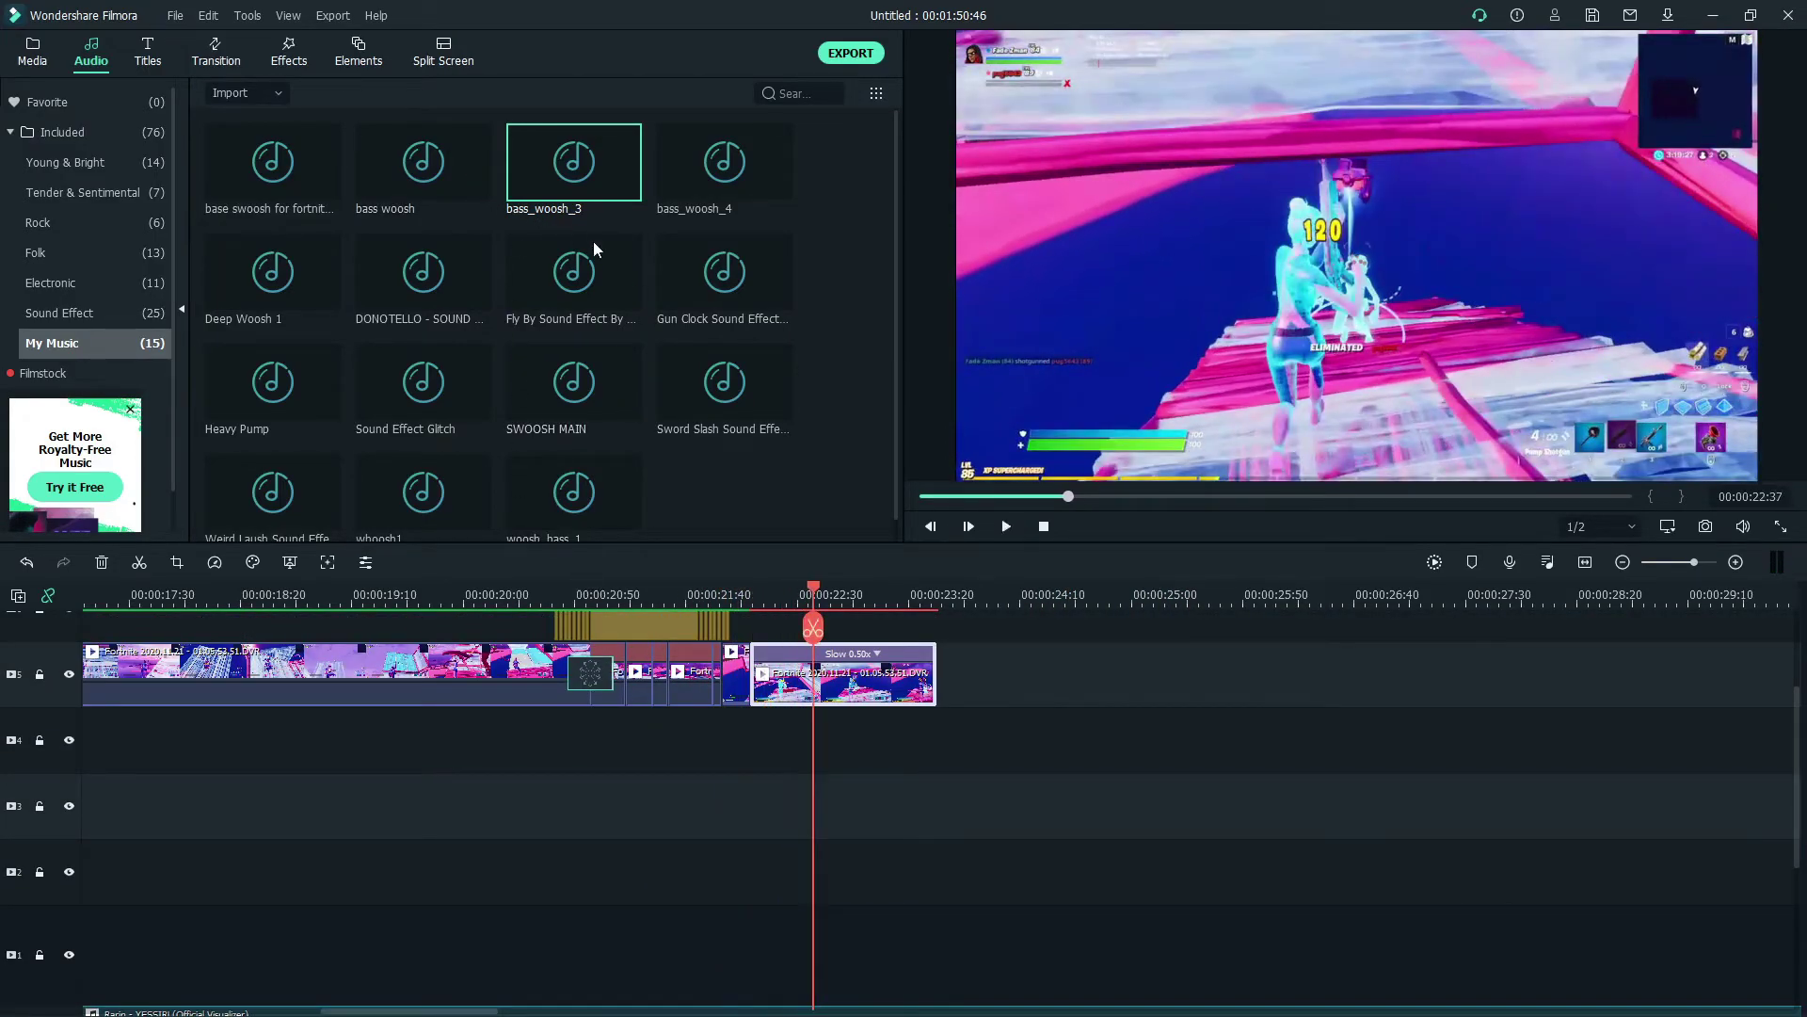
scroll(685, 173, down, 1)
scroll(750, 567, down, 3)
key(space)
key(space)
scroll(300, 415, up, 1)
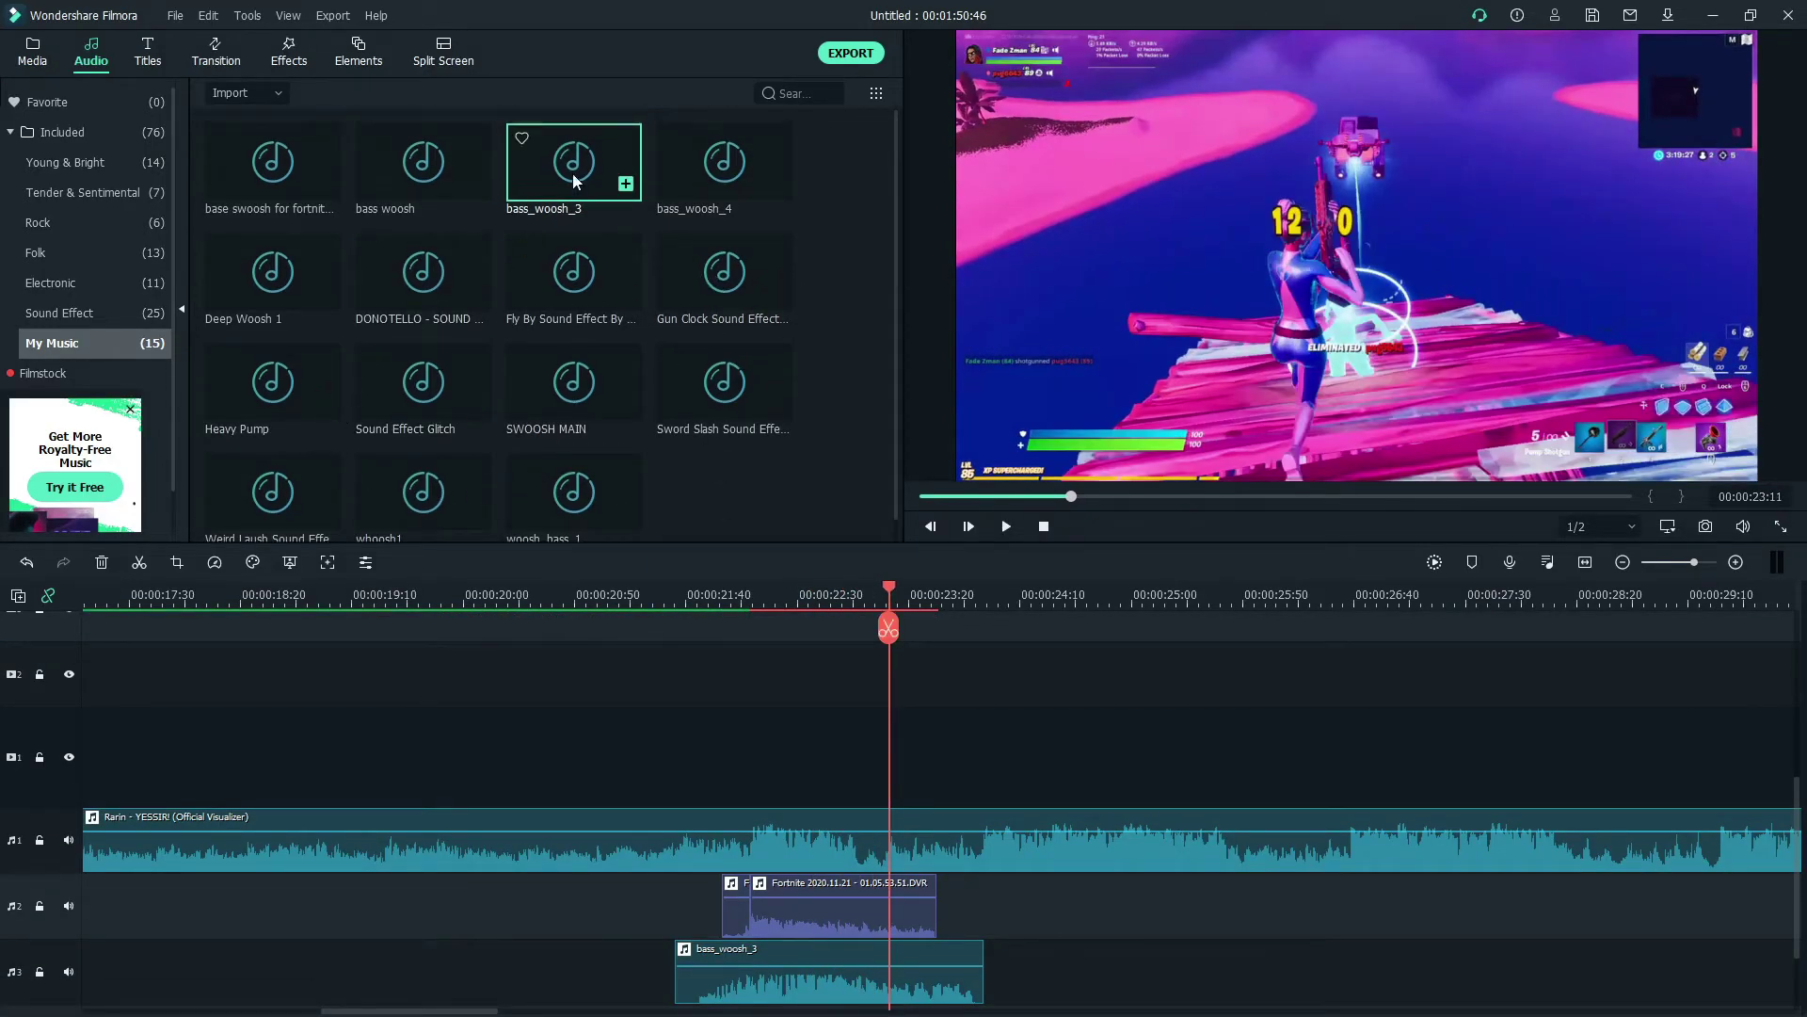
Step: Preview the bass_woosh_4 sound and add it to audio track 4, starting at about 00:00:20:56
double_click(700, 178)
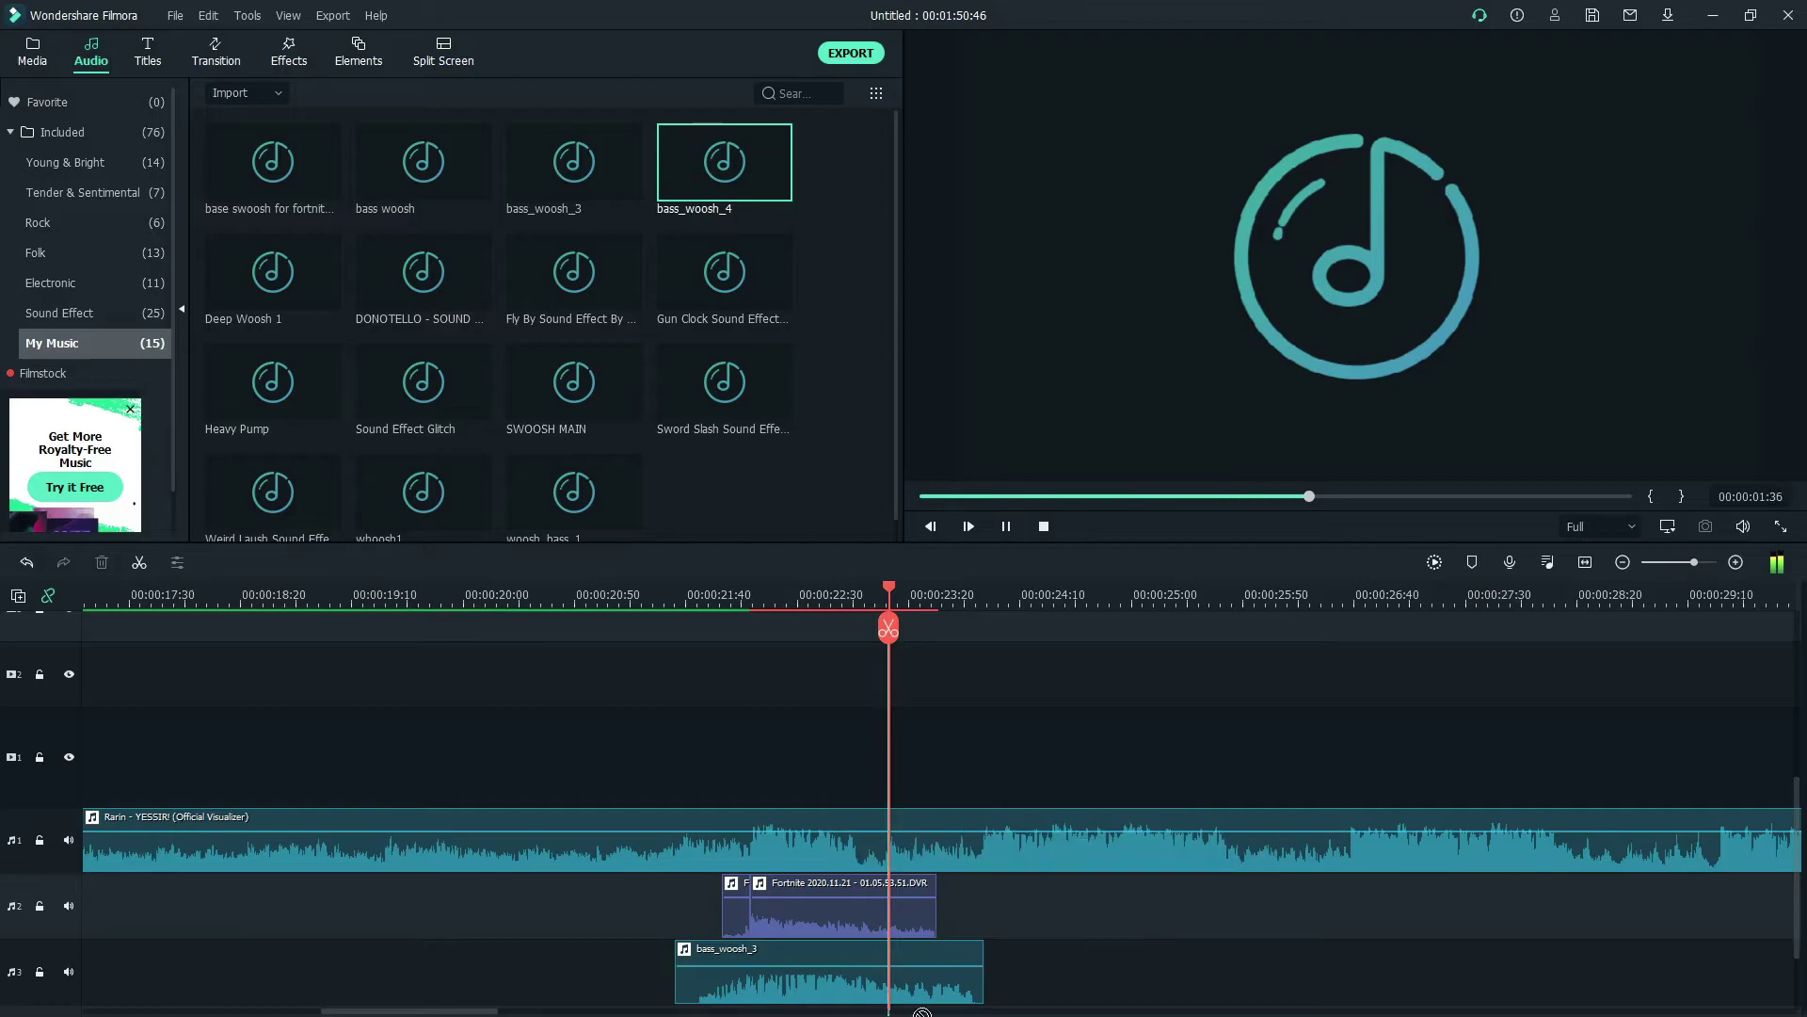
drag(698, 167, 596, 935)
scroll(596, 935, up, 4)
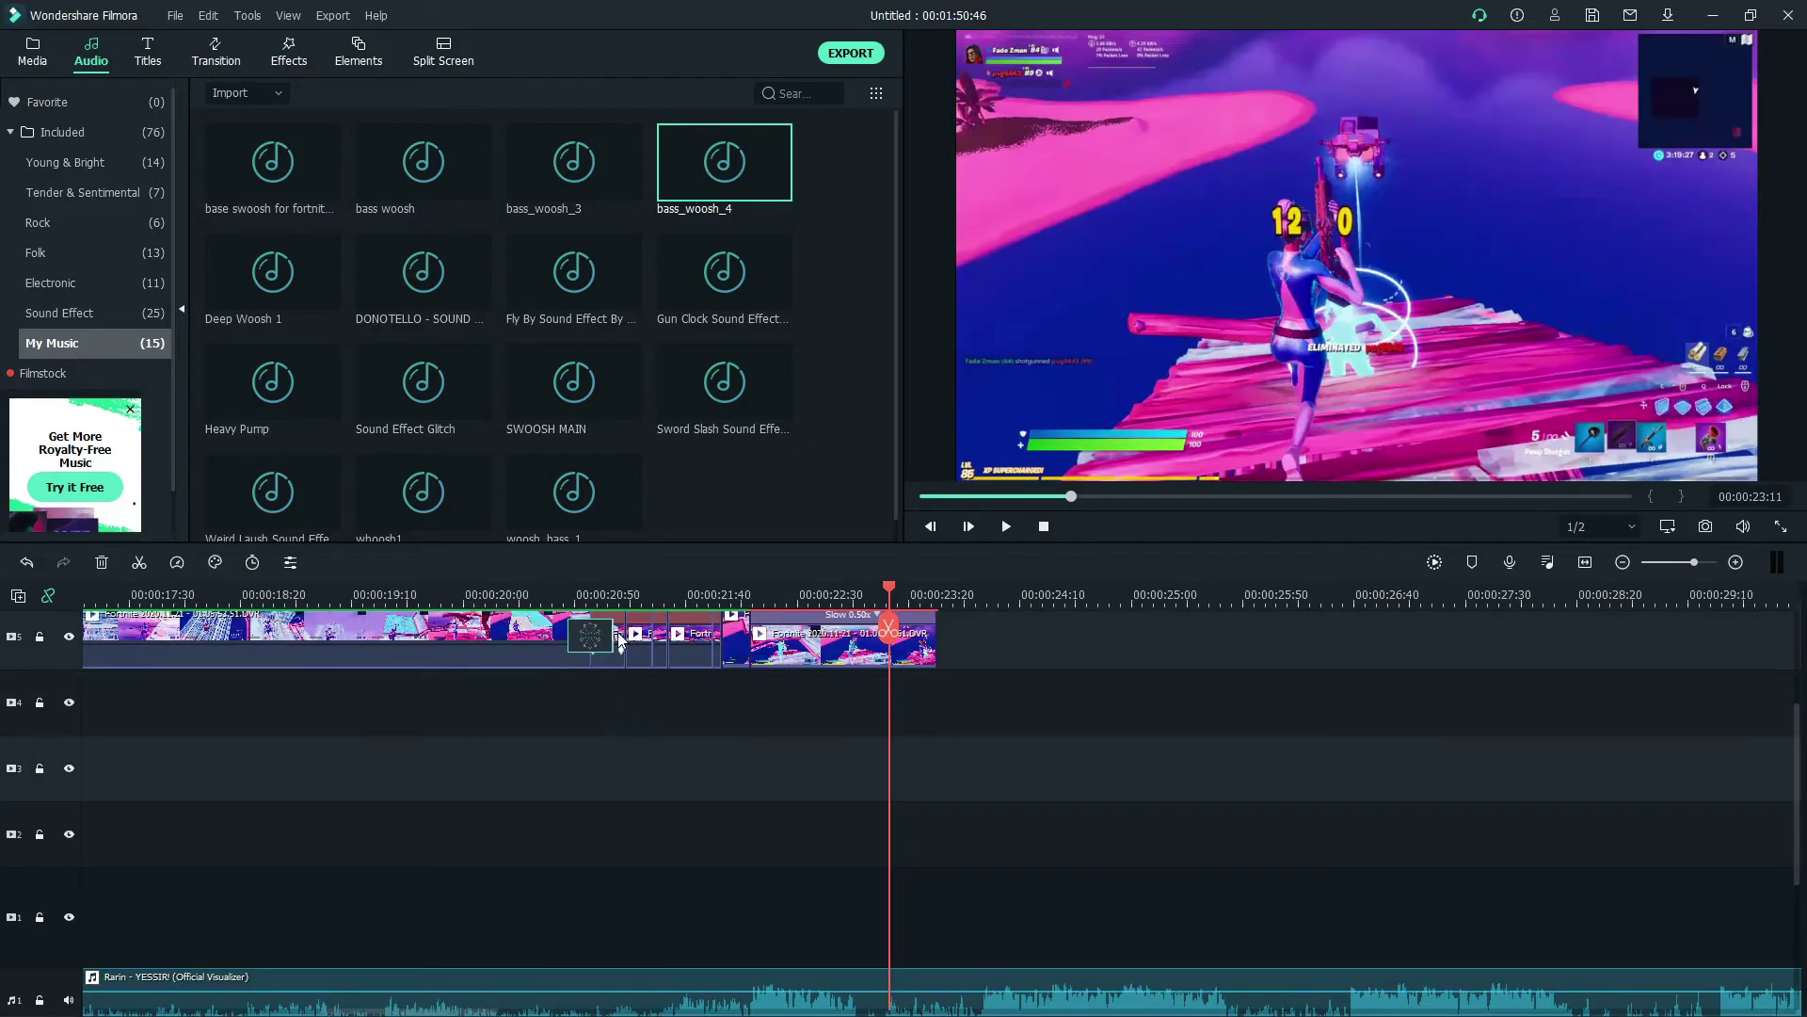
Step: Place the playhead at the Warp 7 cut at 00:00:20:57 and move bass_woosh_4 to start at about 00:00:20:08
double_click(621, 760)
scroll(625, 738, down, 5)
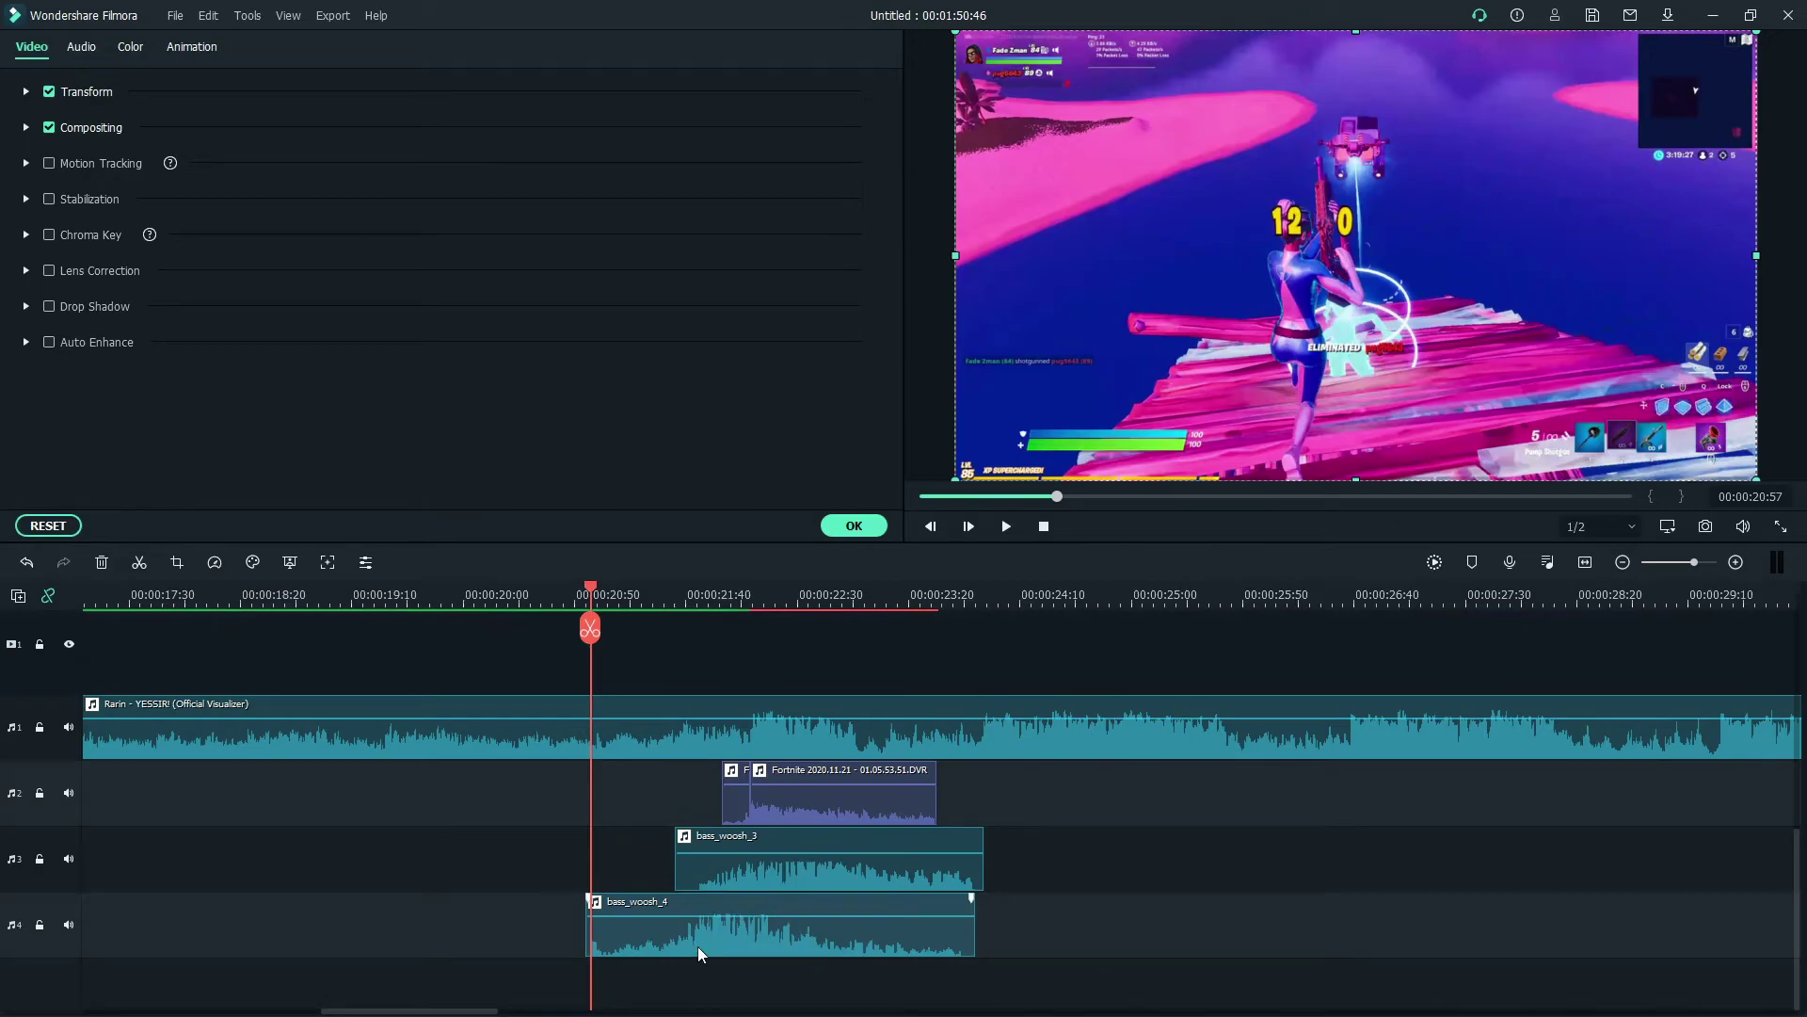
drag(698, 946, 734, 640)
key(ctrl+equal)
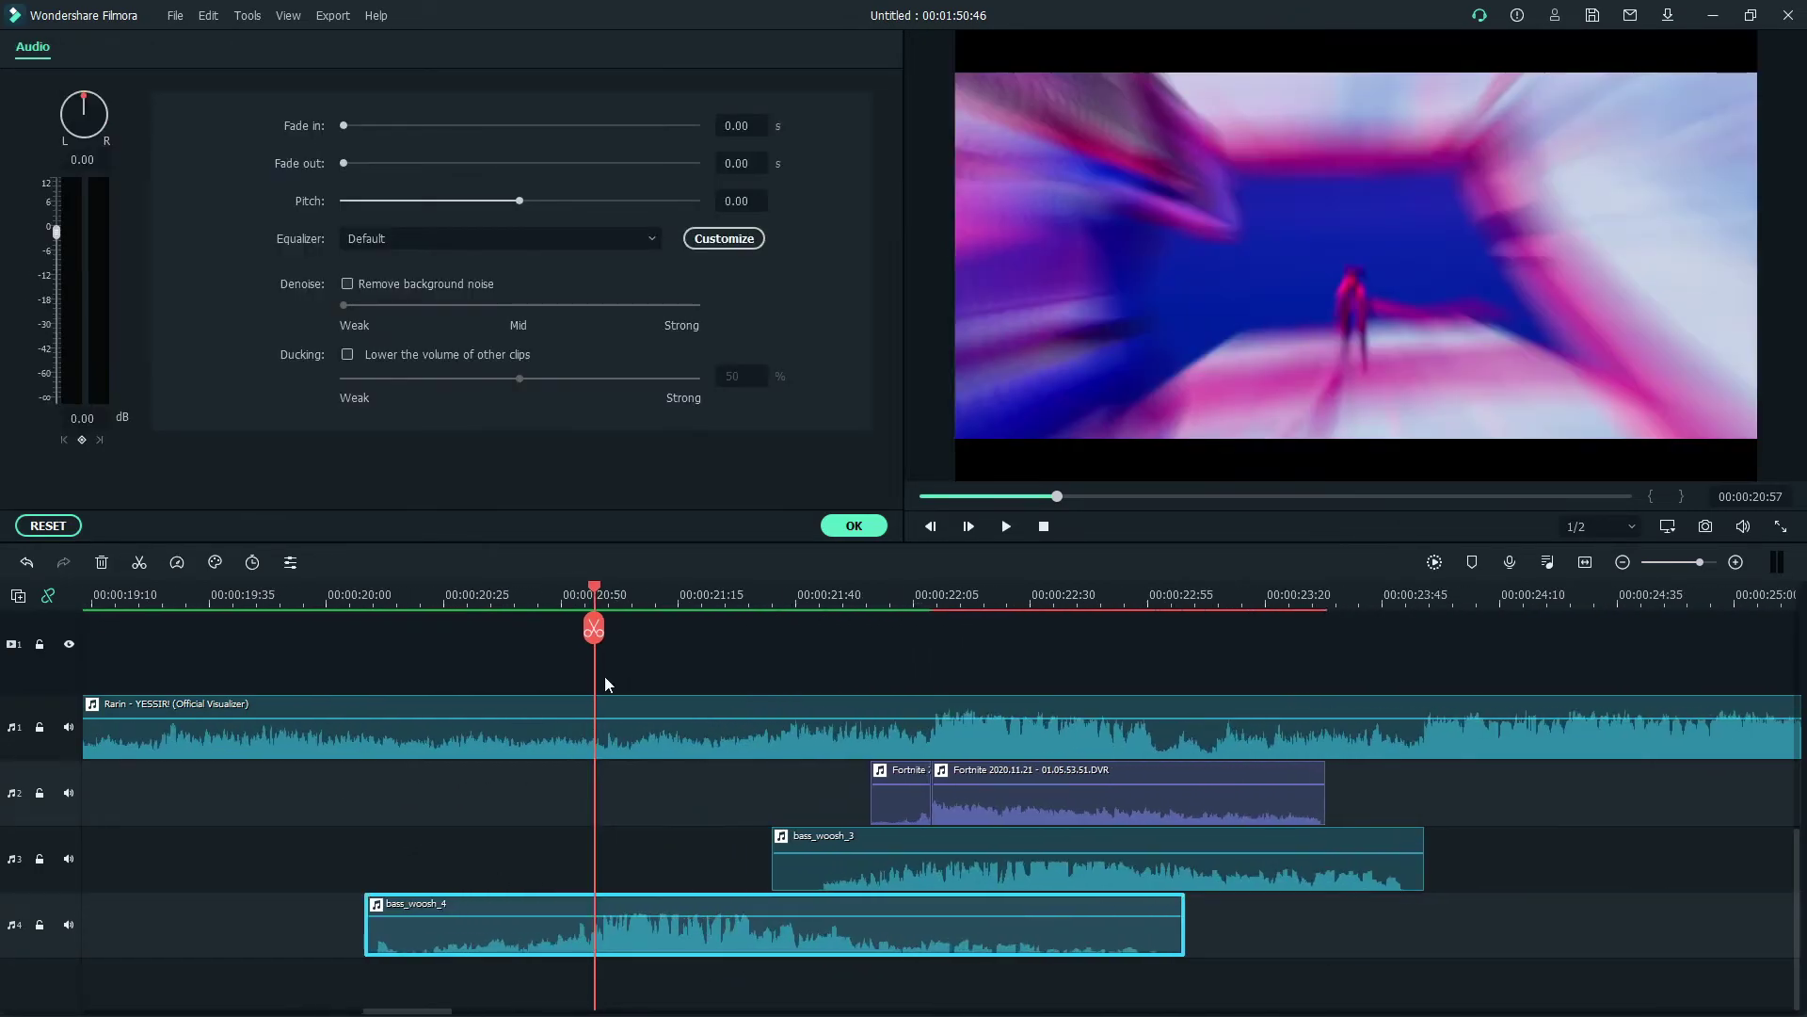
Step: Play the Warp transition section twice, from about 00:00:19:58 and from 00:00:19:45, checking the timing of the woosh sounds
click(318, 591)
key(space)
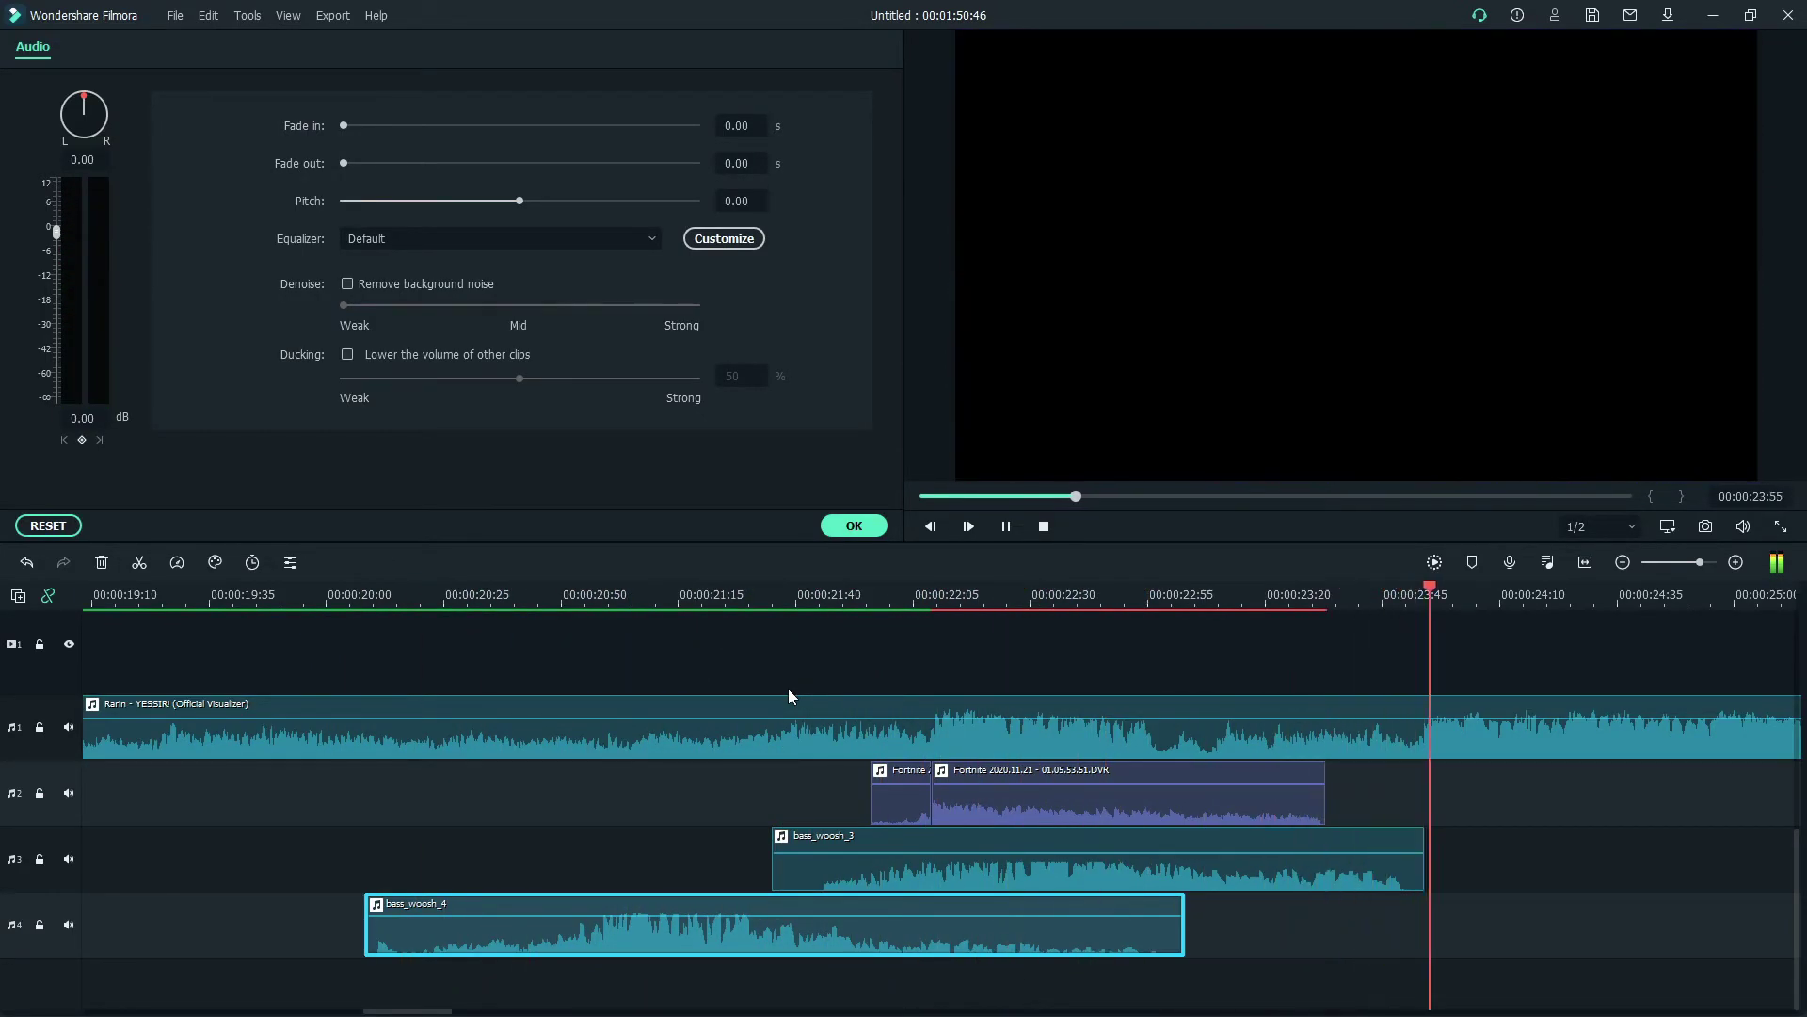
click(256, 593)
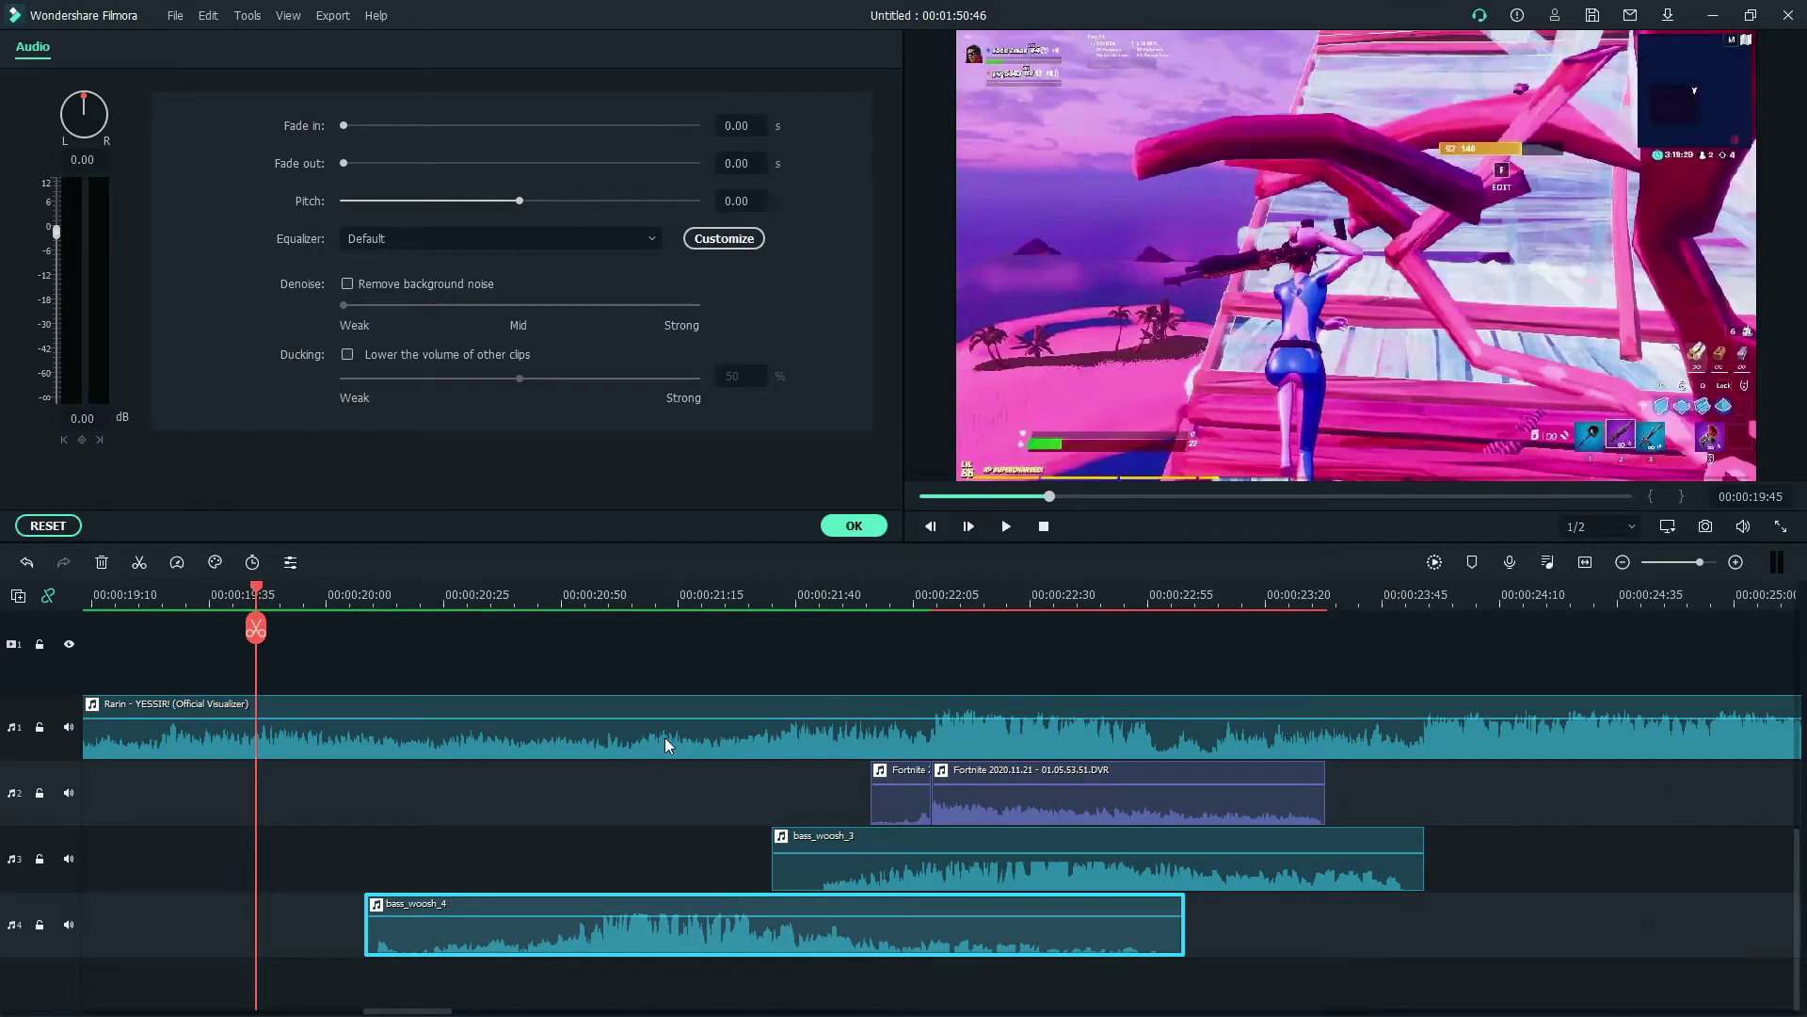
key(space)
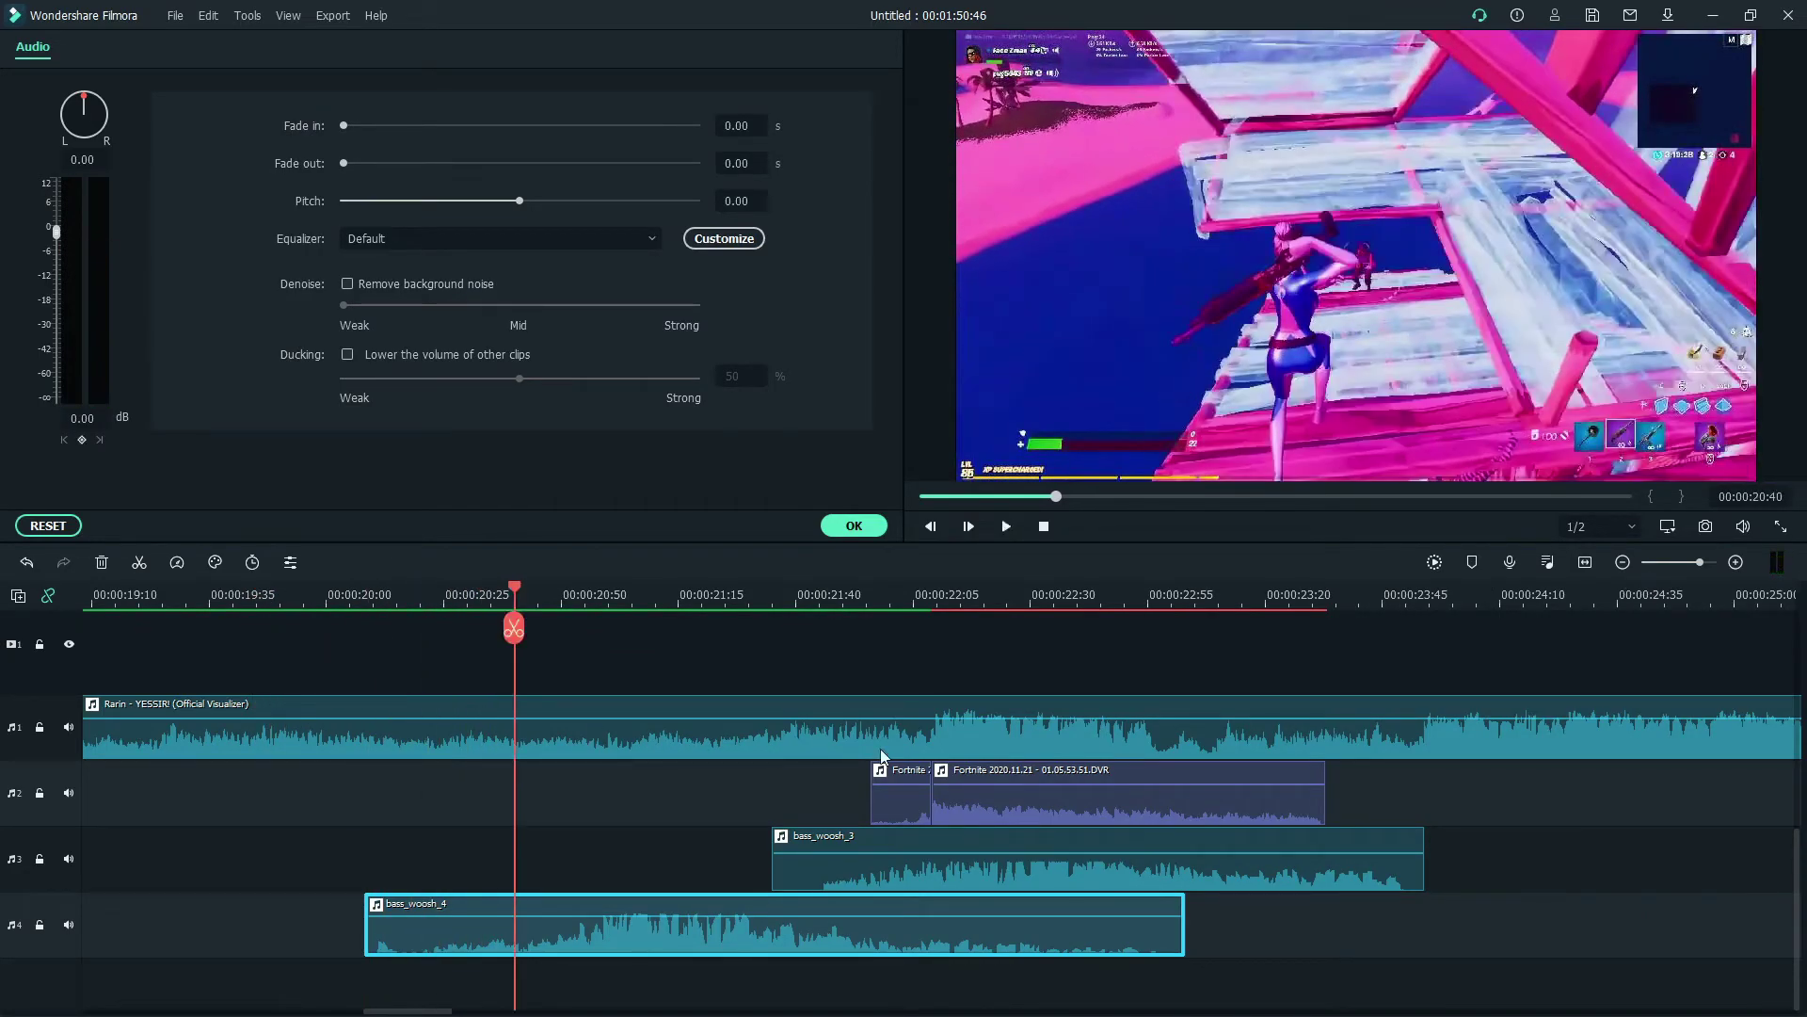
Step: Play the montage from about 00:00:13:40 through 00:00:23:14, reviewing the gameplay together with the music and woosh sounds
scroll(693, 597, down, 5)
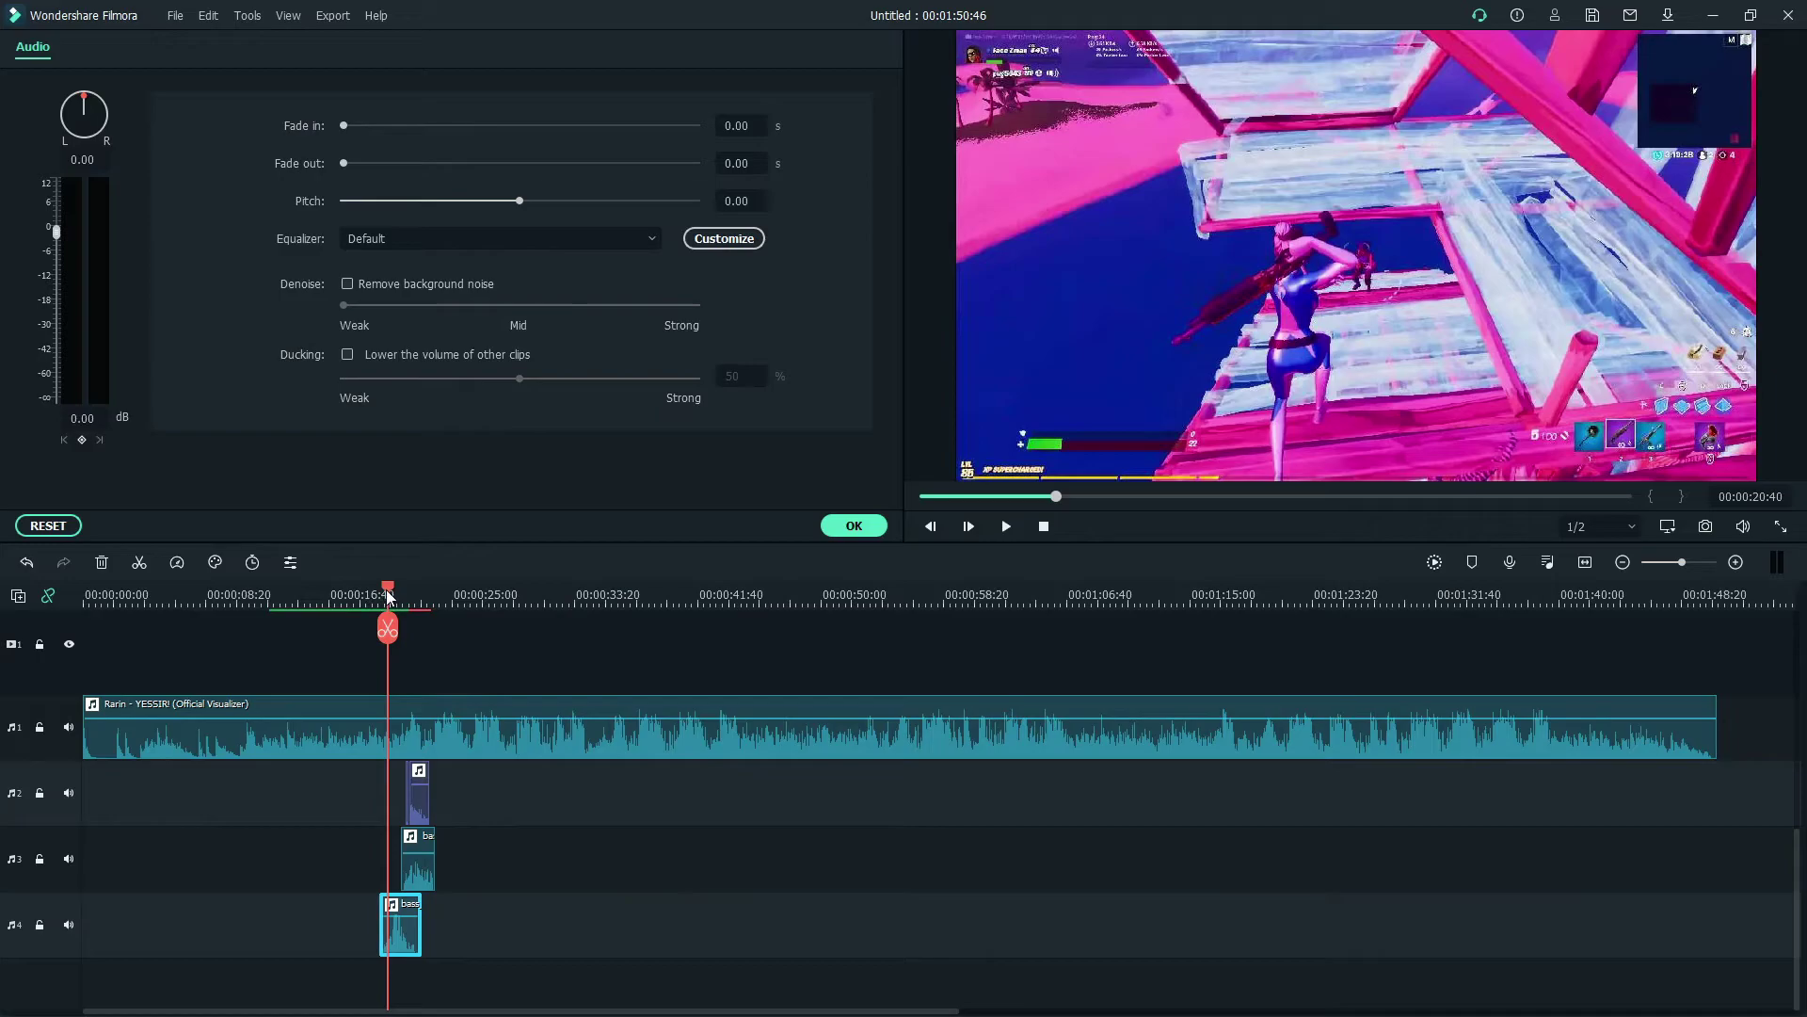
drag(387, 593, 283, 591)
key(space)
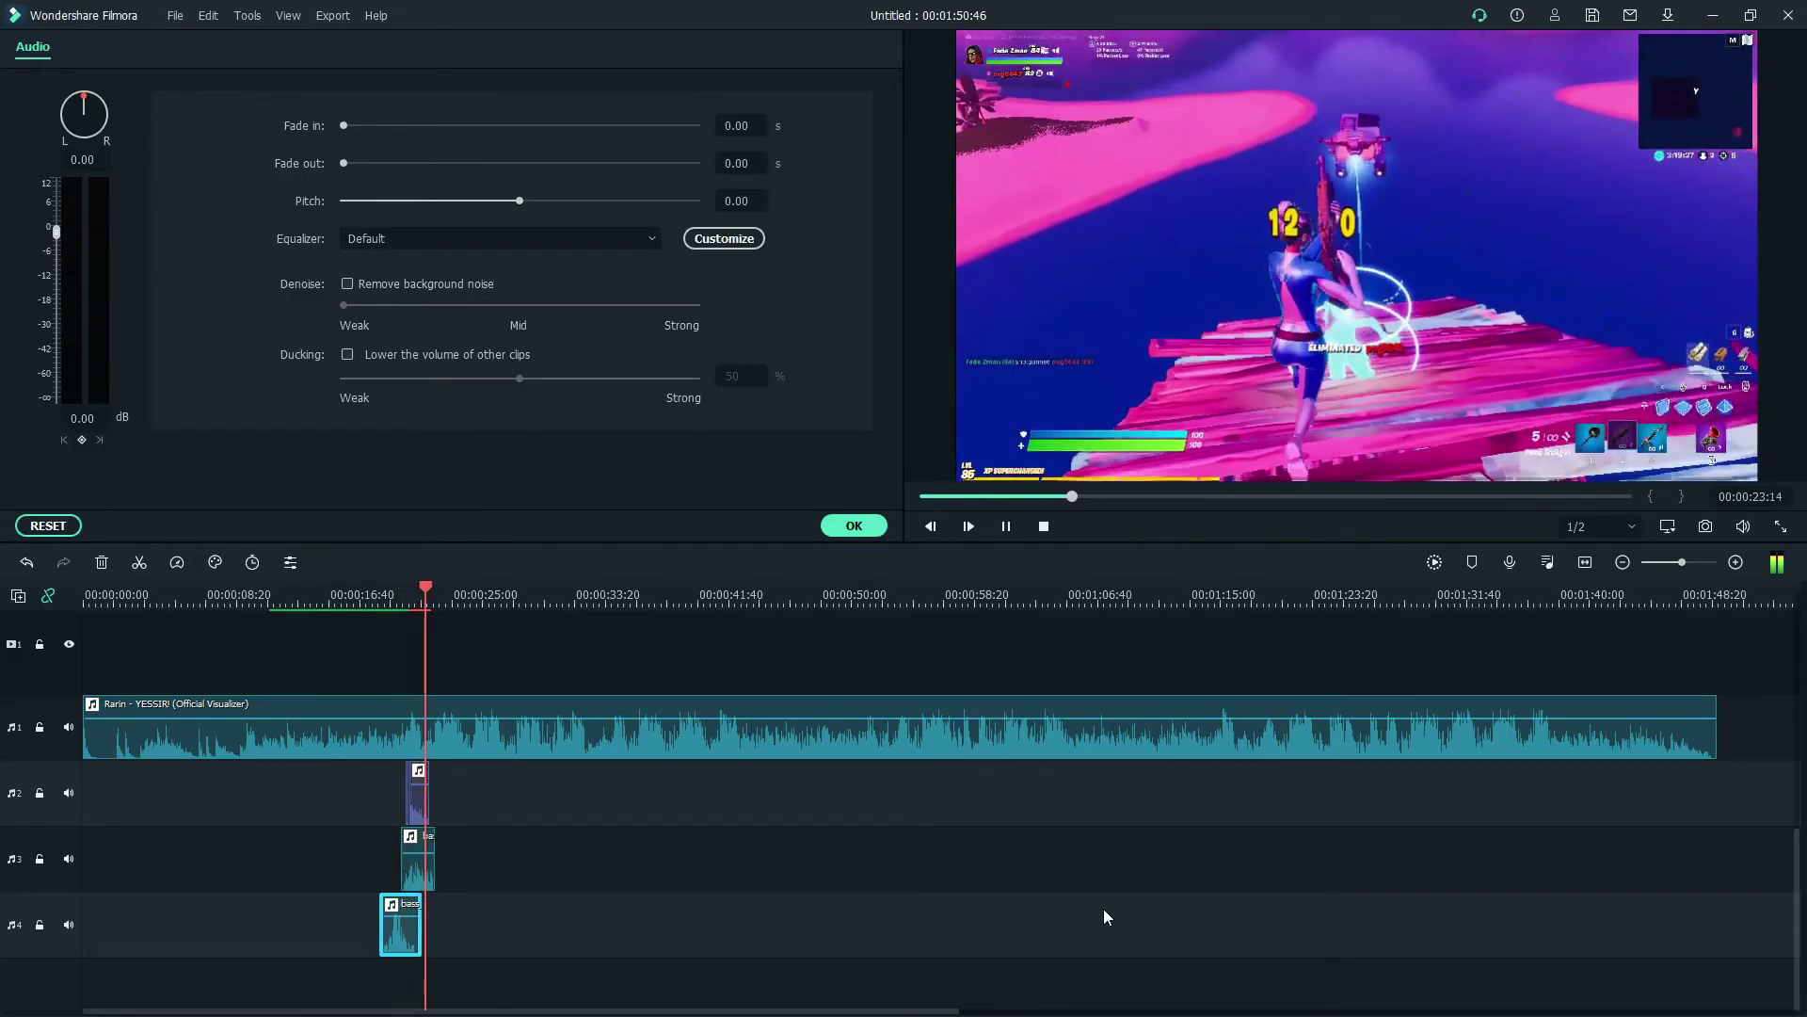
Step: Play from 00:00:21:46 to 00:00:22:14, examining how the Cinema 21:9 bars leave around the cut back to gameplay
click(384, 650)
scroll(626, 640, up, 5)
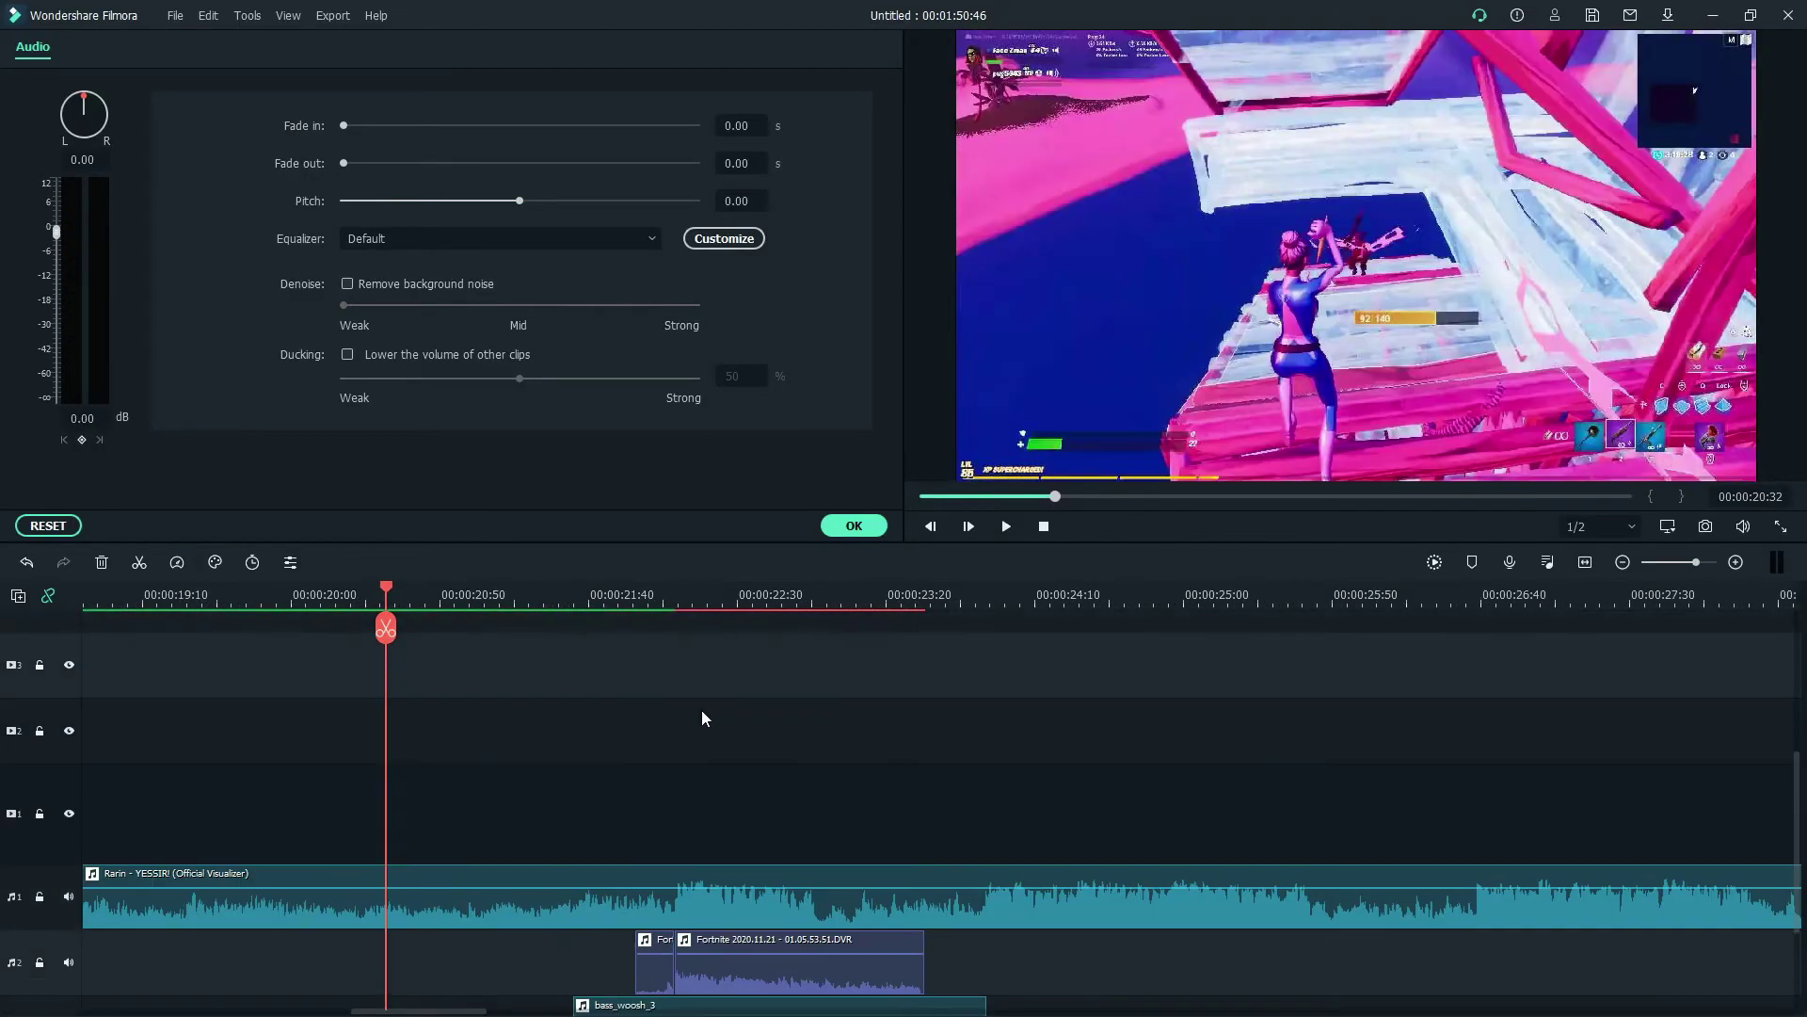
click(611, 587)
scroll(792, 664, up, 3)
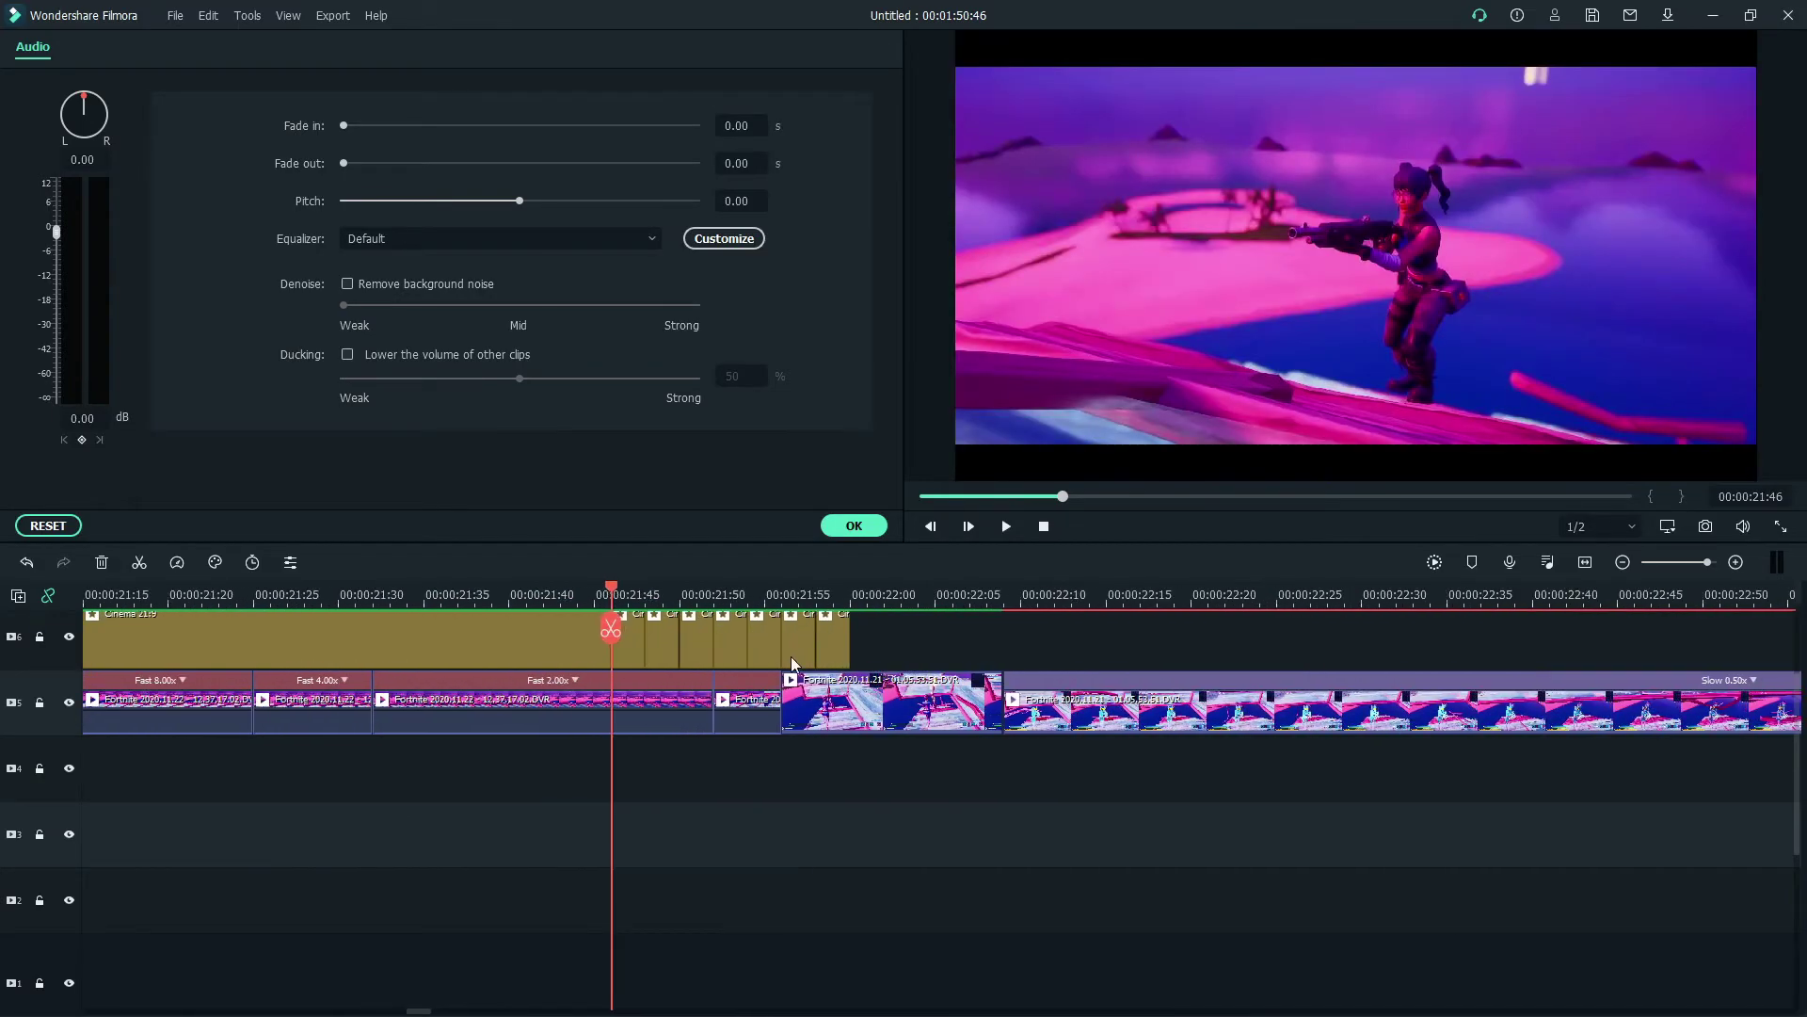
key(space)
key(space)
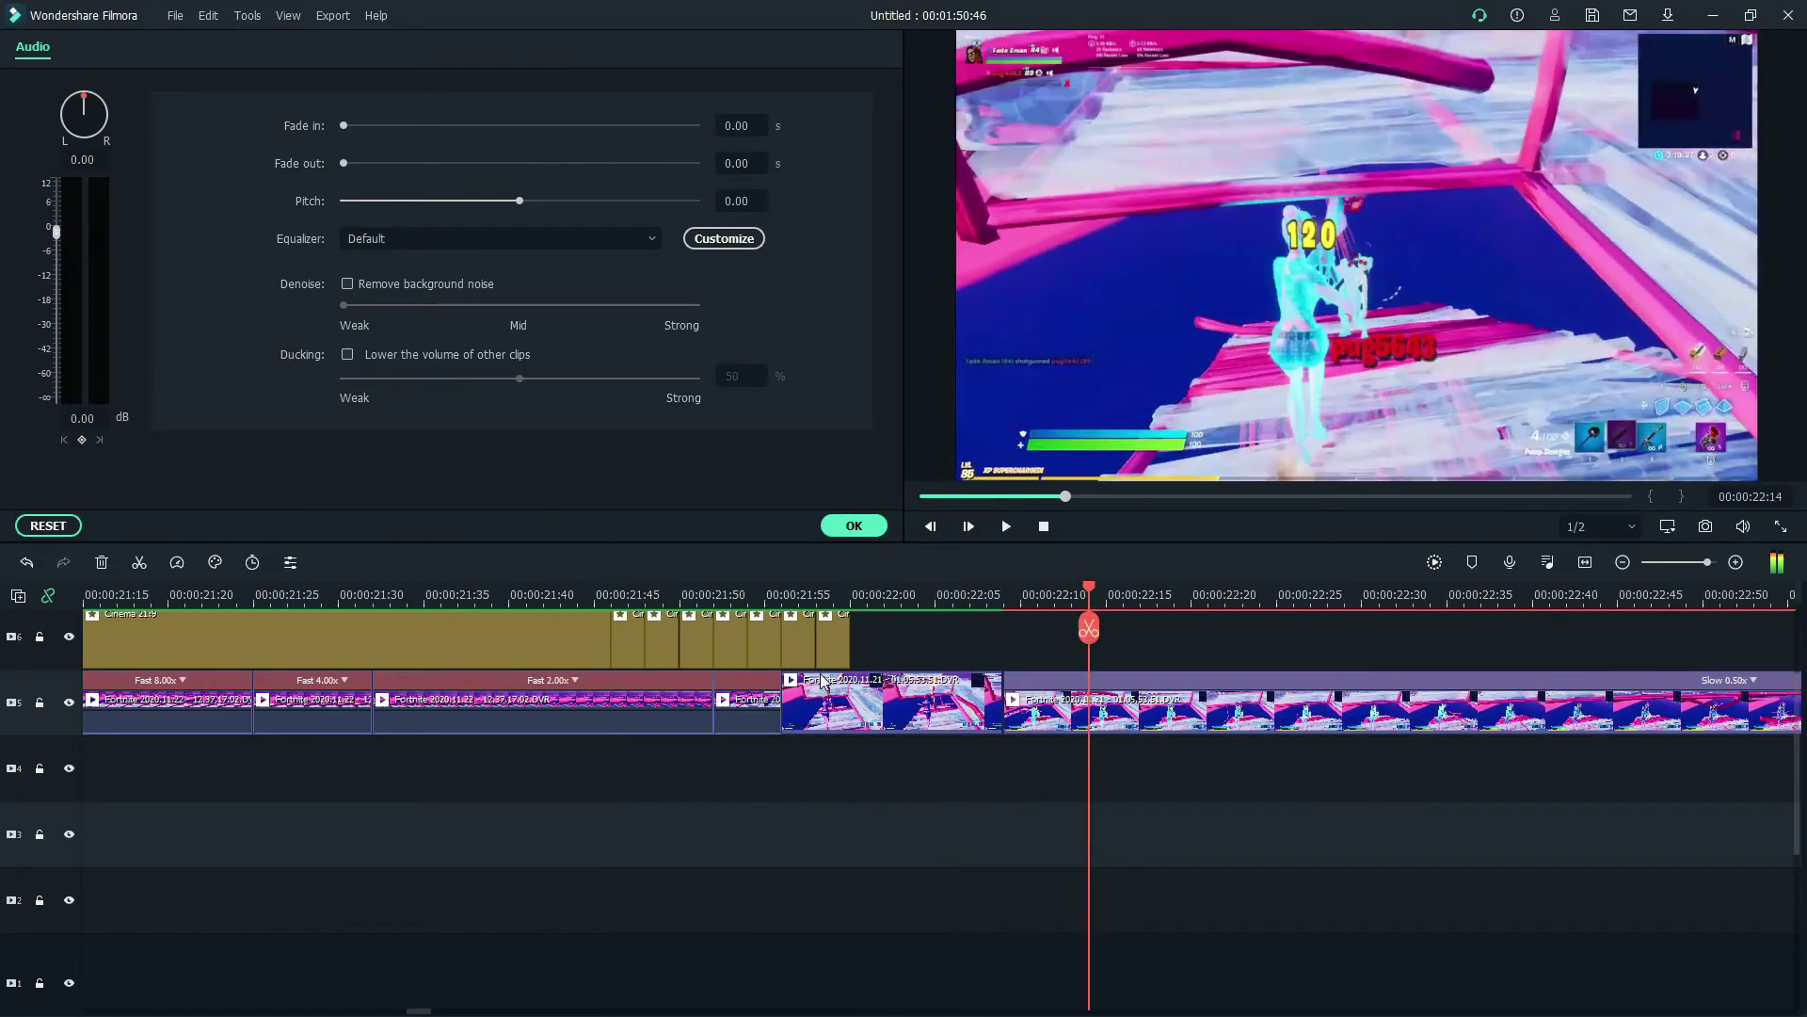
Step: Move the short closing Cinema 21:9 pieces to start at about 00:00:21:52 and extend the long Cinema 21:9 piece to meet them
scroll(915, 772, up, 2)
drag(918, 773, 657, 777)
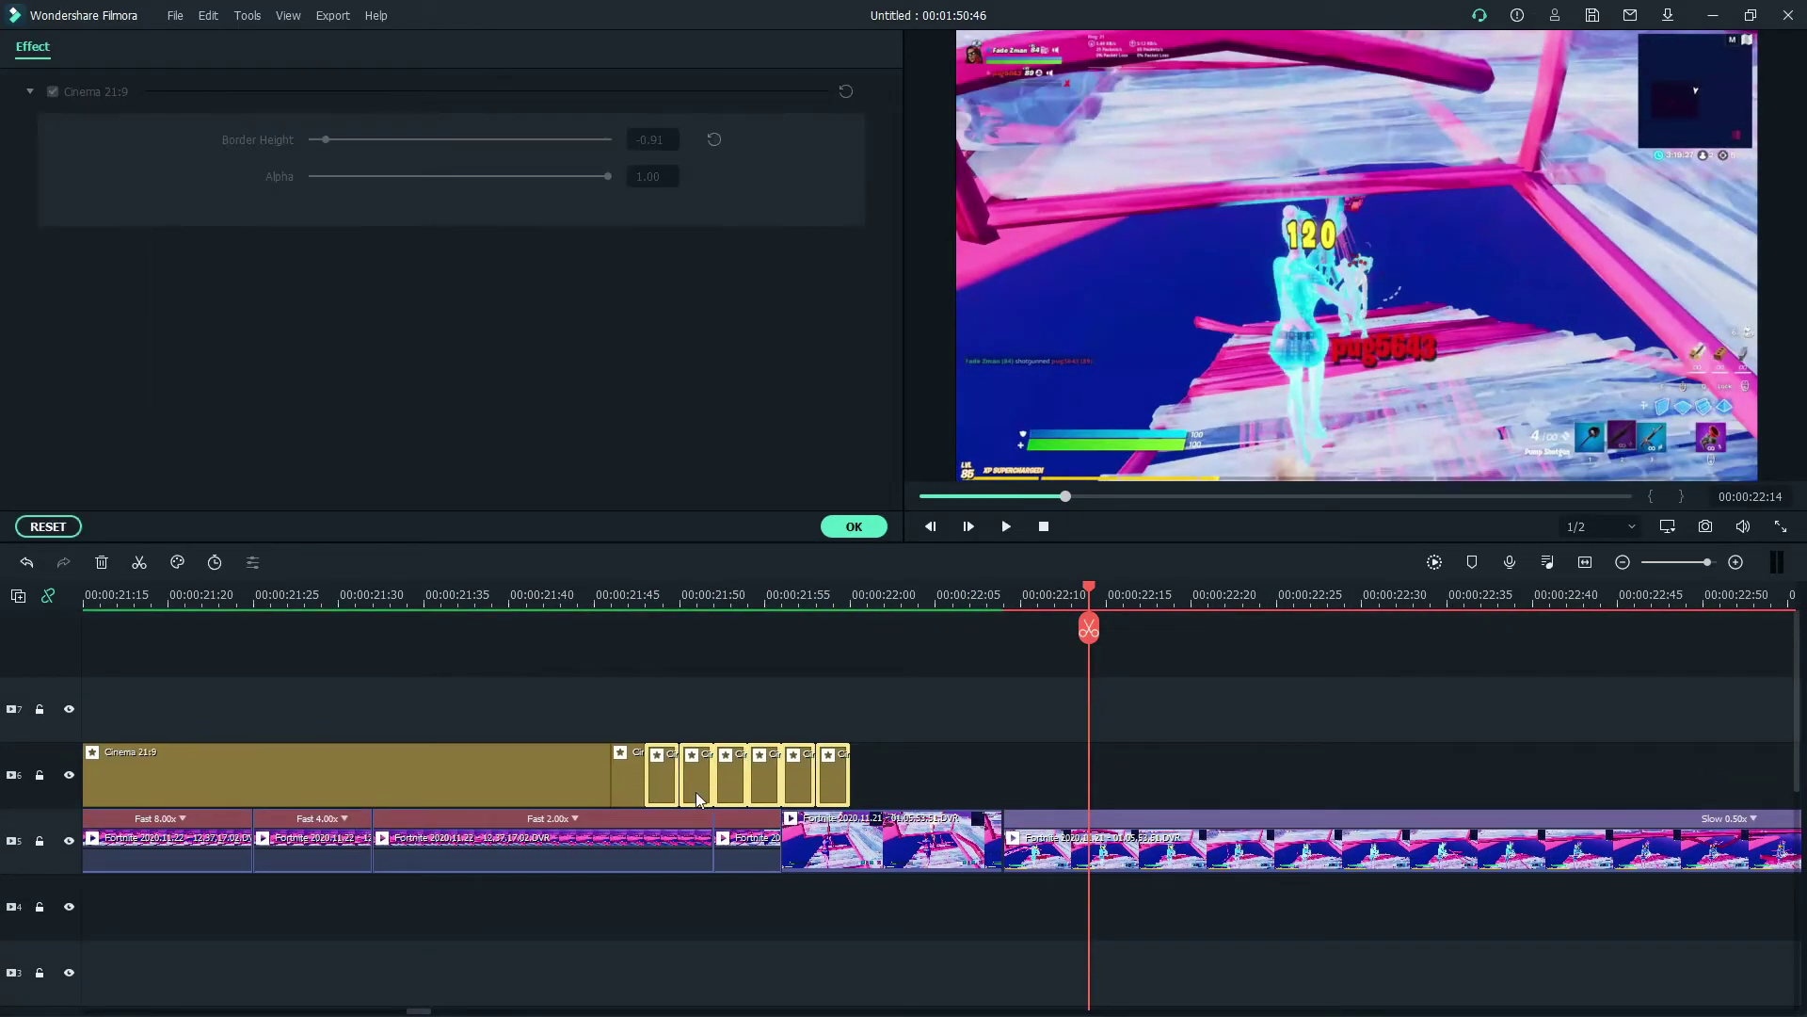
drag(951, 762, 711, 778)
click(610, 767)
scroll(710, 791, down, 2)
click(854, 526)
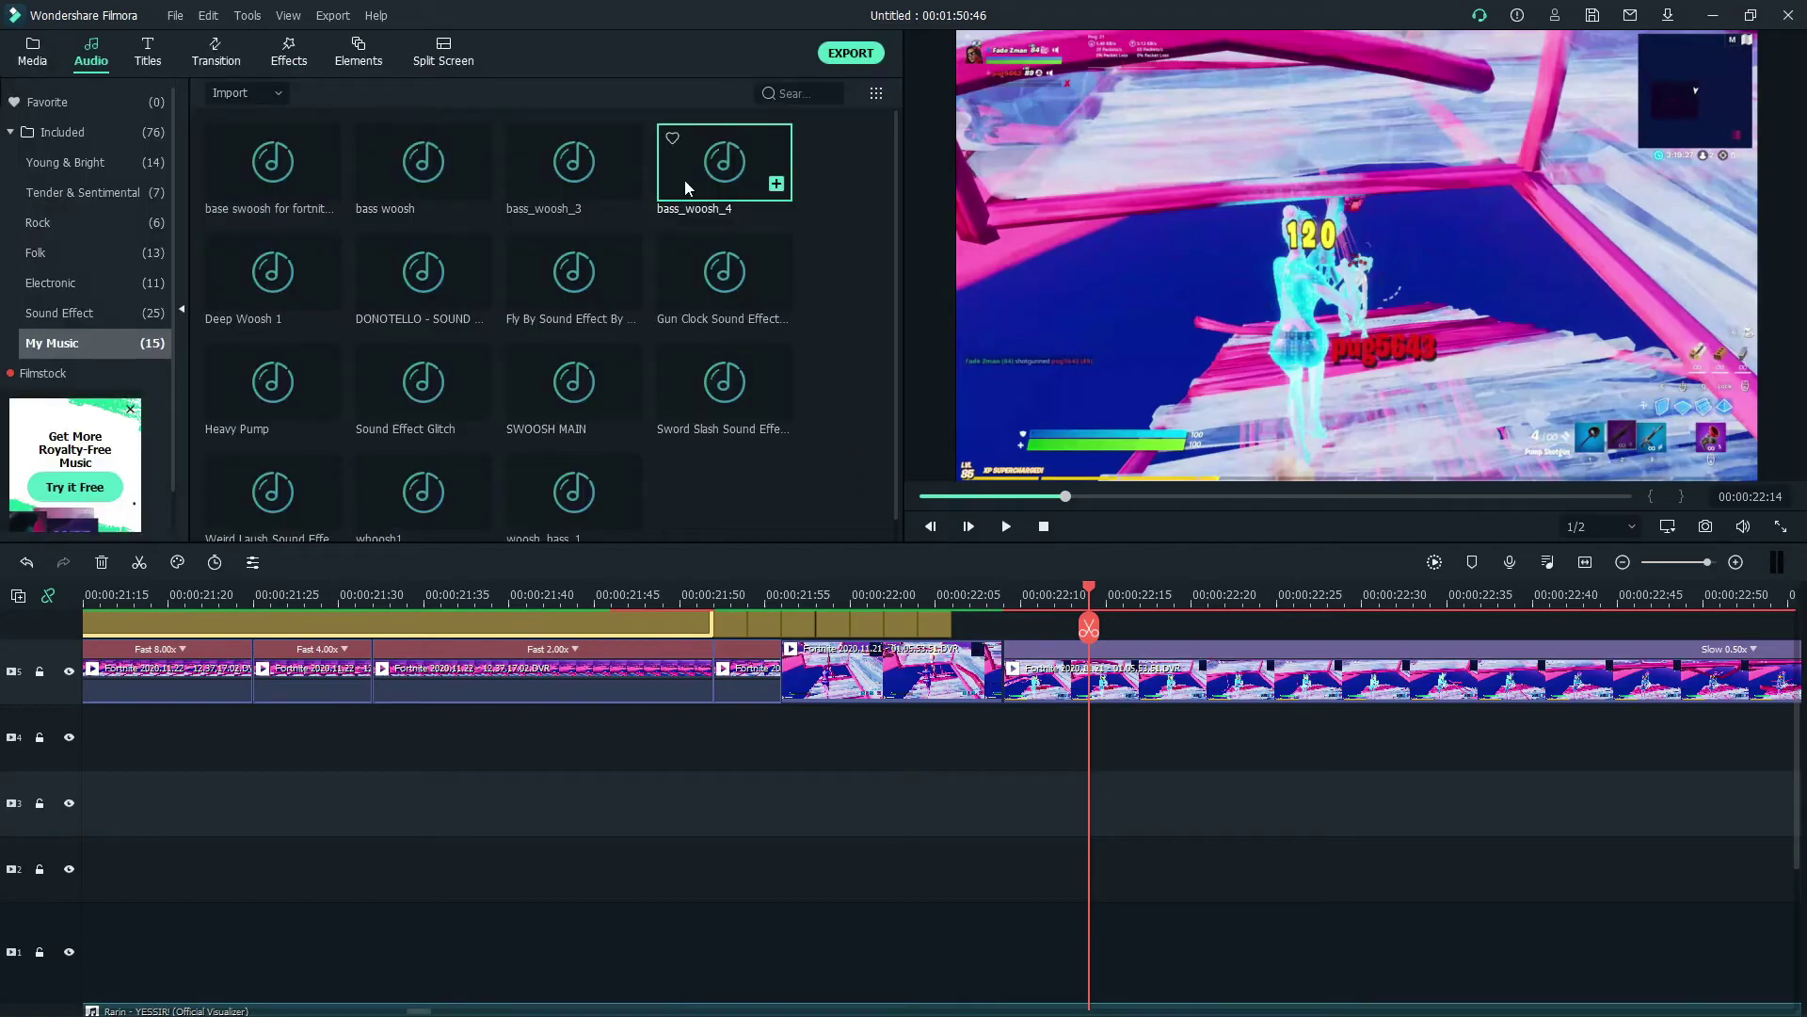
Step: Preview the Deep Woosh 1 and SWOOSH MAIN sounds and add a second bass_woosh_4 to audio track 5
click(275, 298)
click(574, 381)
scroll(680, 154, down, 1)
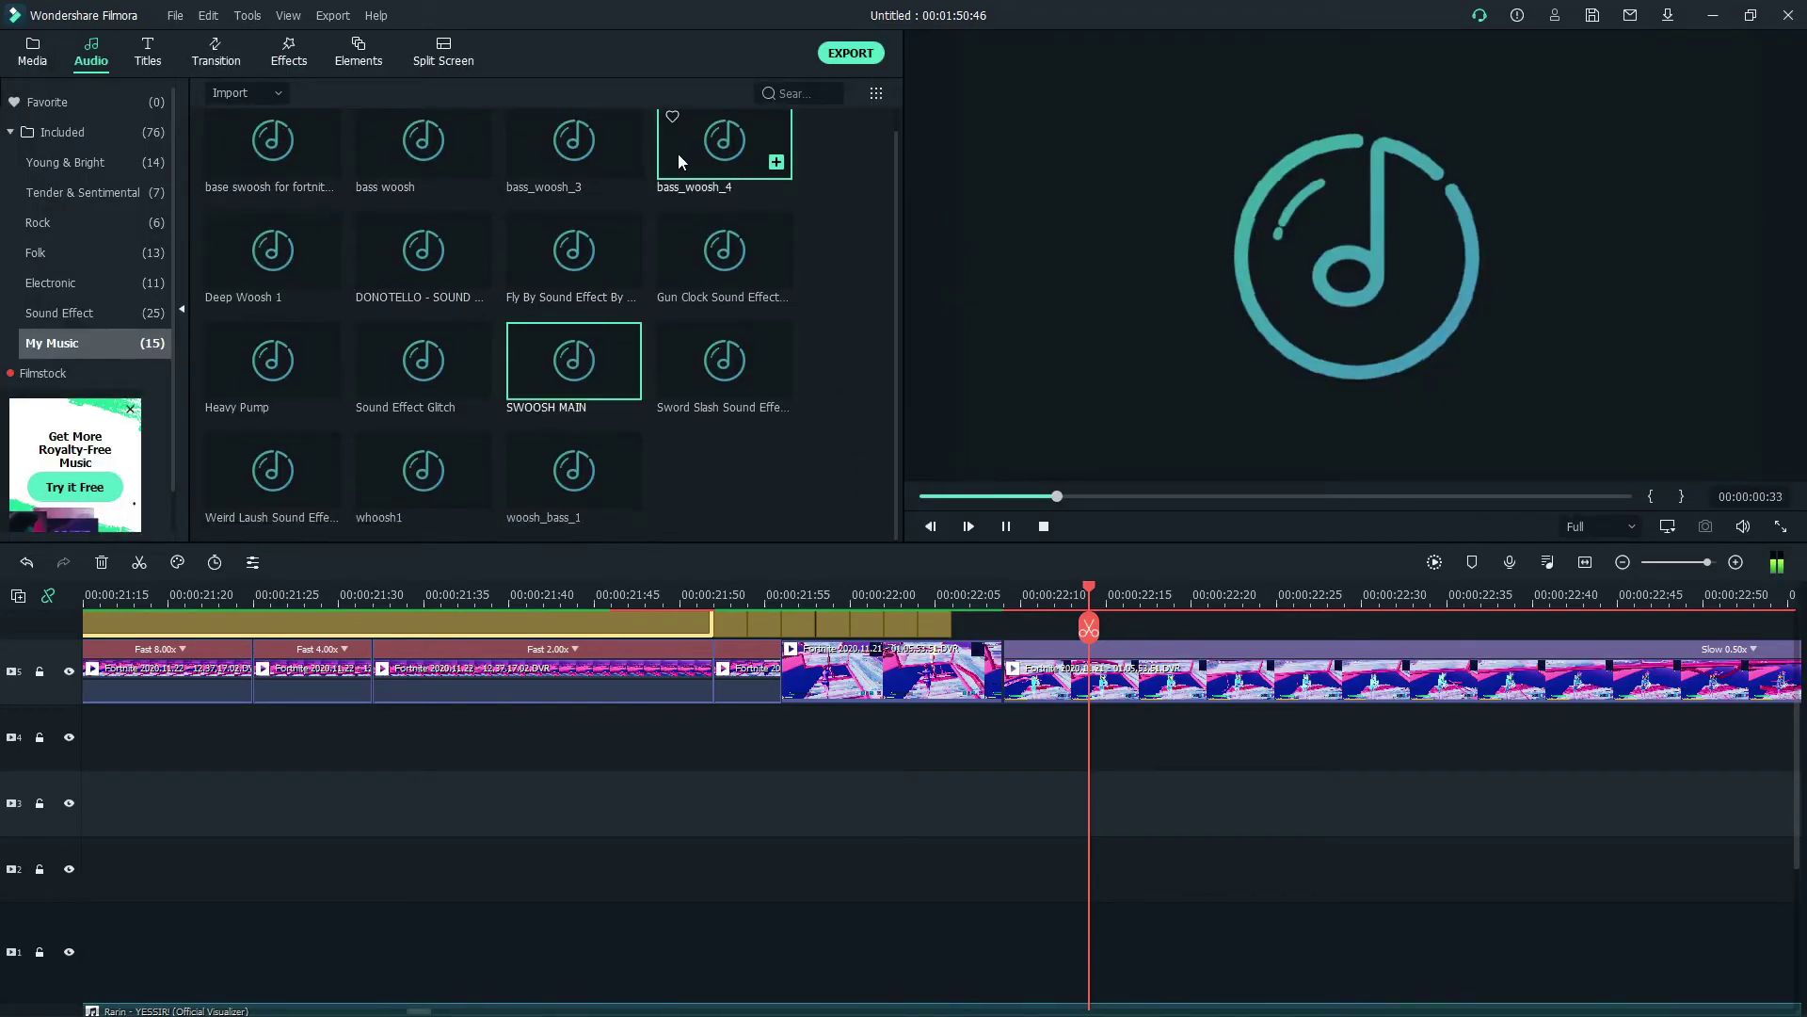
drag(678, 155, 919, 984)
scroll(1202, 687, up, 5)
scroll(1040, 661, down, 2)
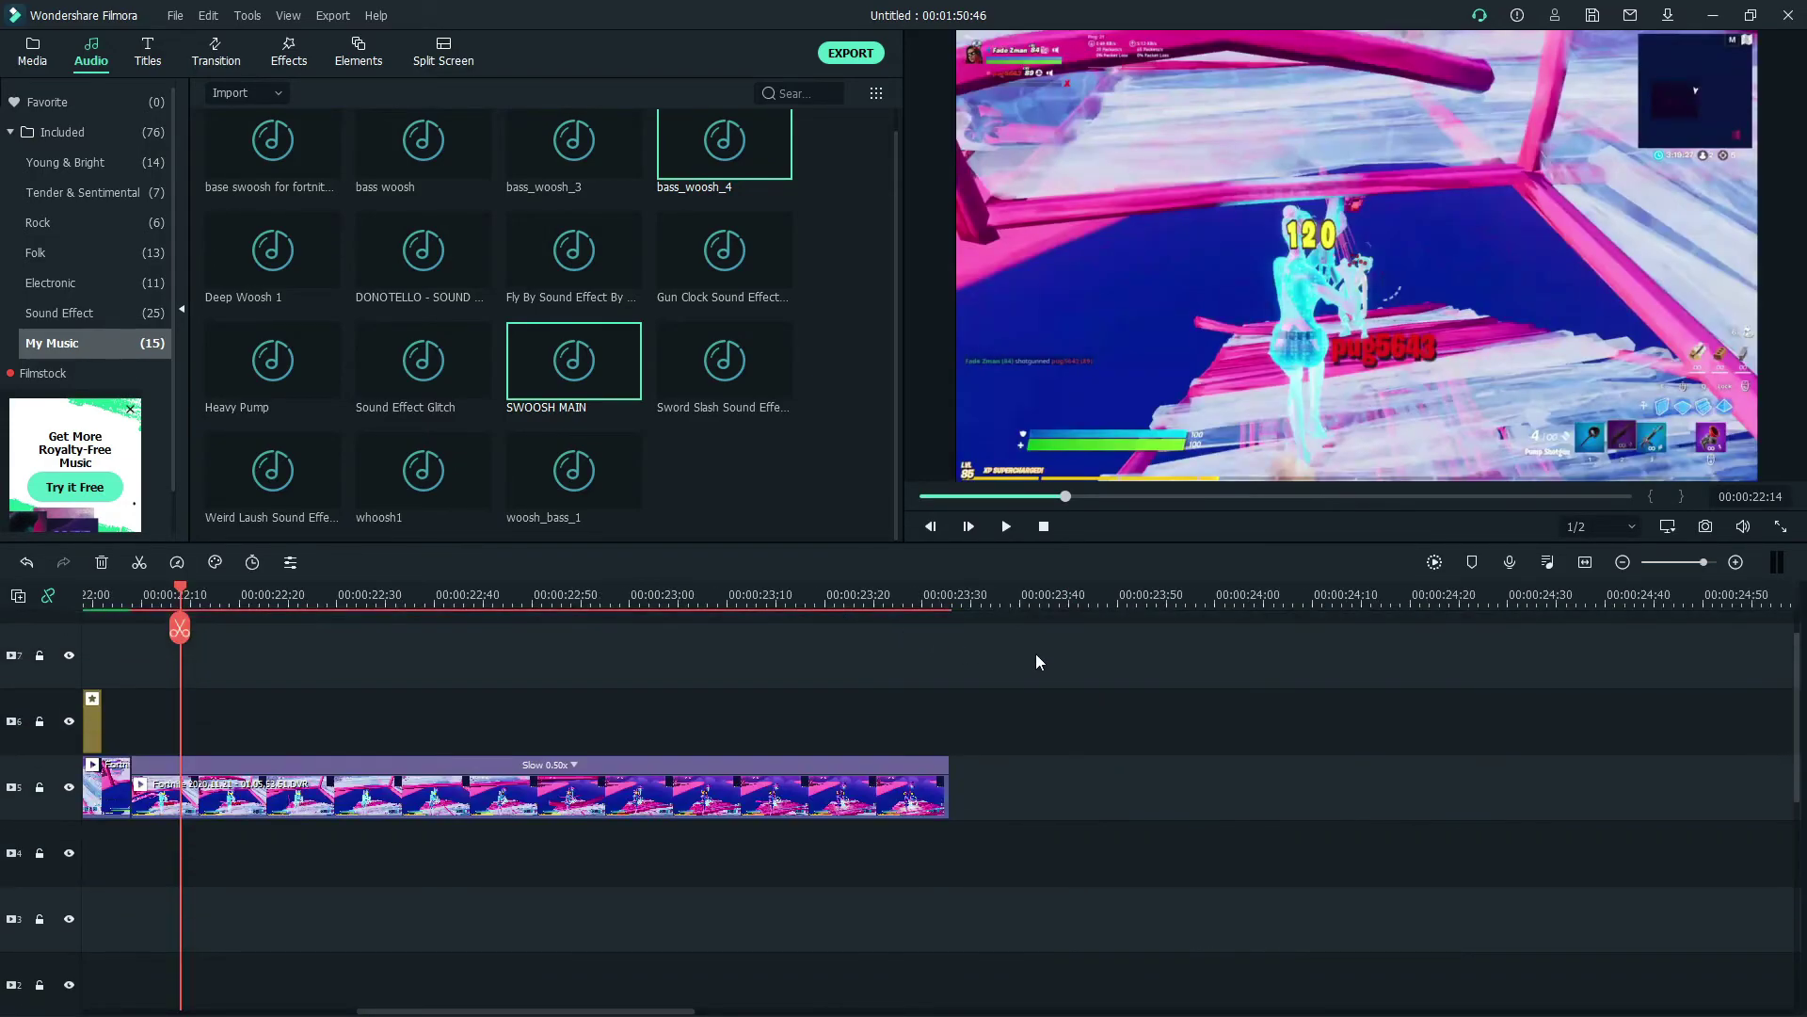
Step: Place the playhead at the gameplay cut at 00:00:21:56 and move the second bass_woosh_4 to start at about 00:00:21:08
click(128, 600)
scroll(116, 584, up, 3)
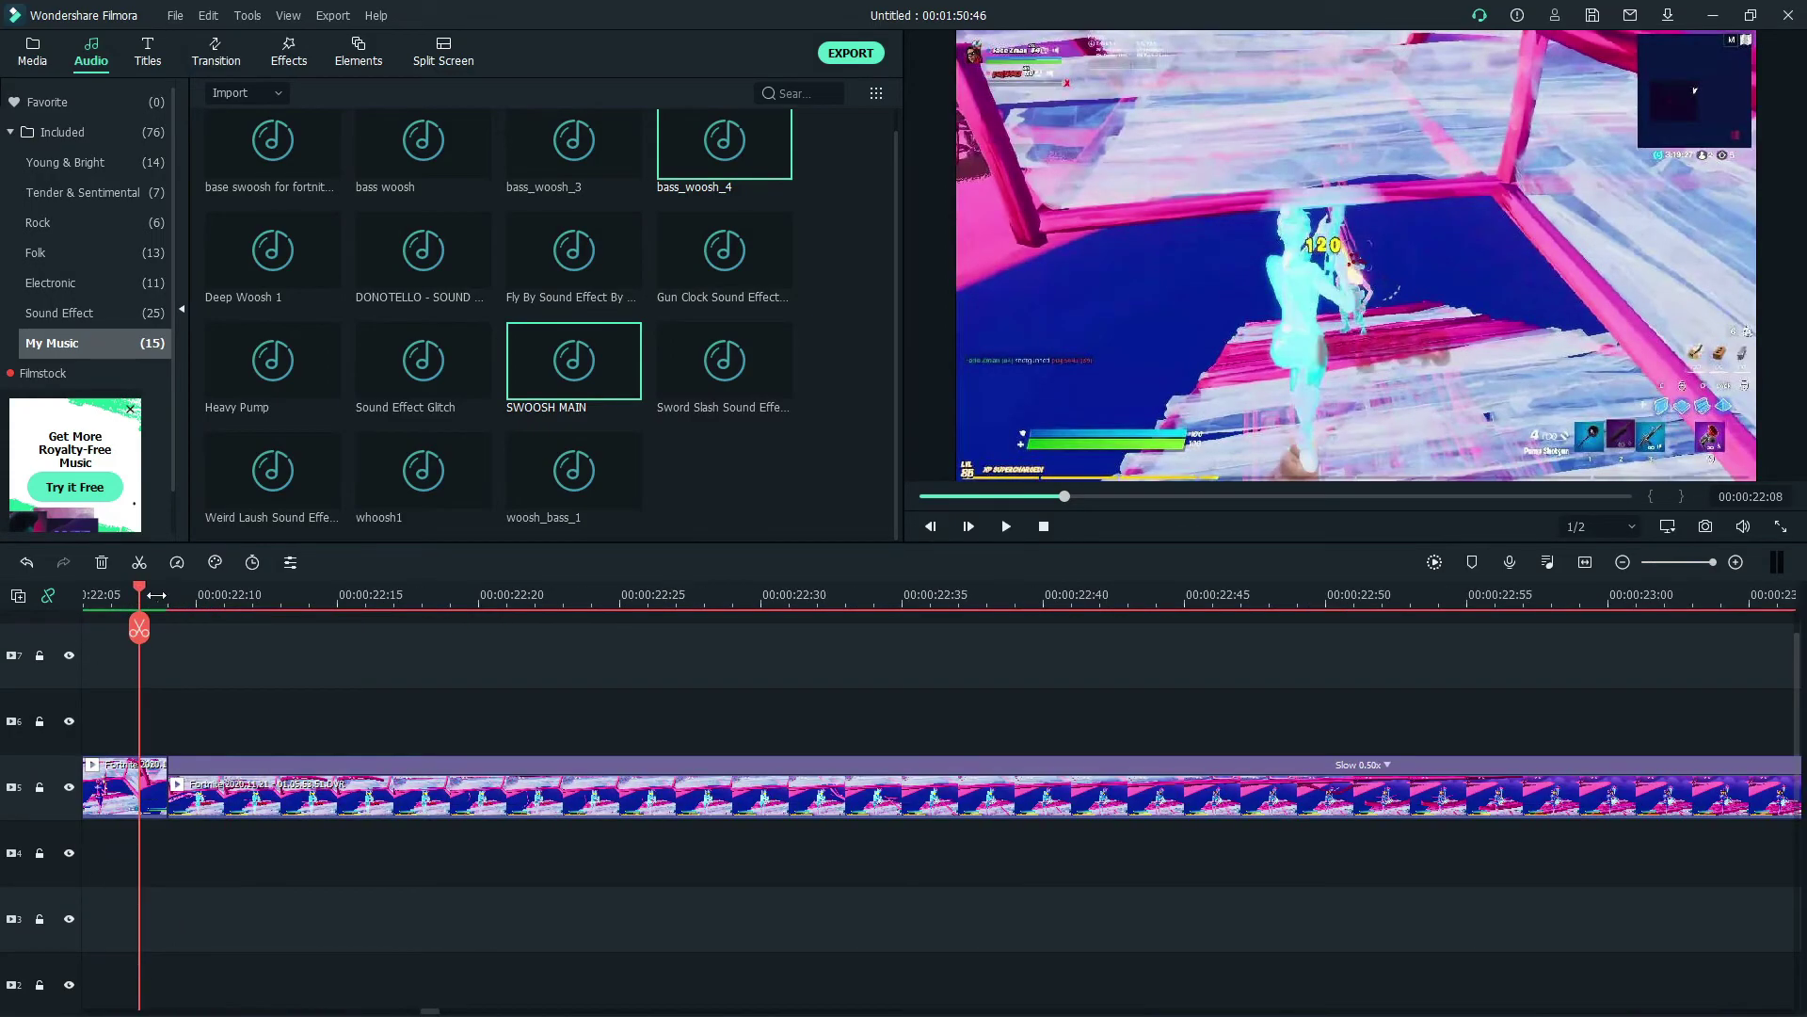
drag(139, 597, 433, 709)
scroll(443, 701, down, 5)
drag(764, 941, 528, 930)
scroll(339, 608, down, 3)
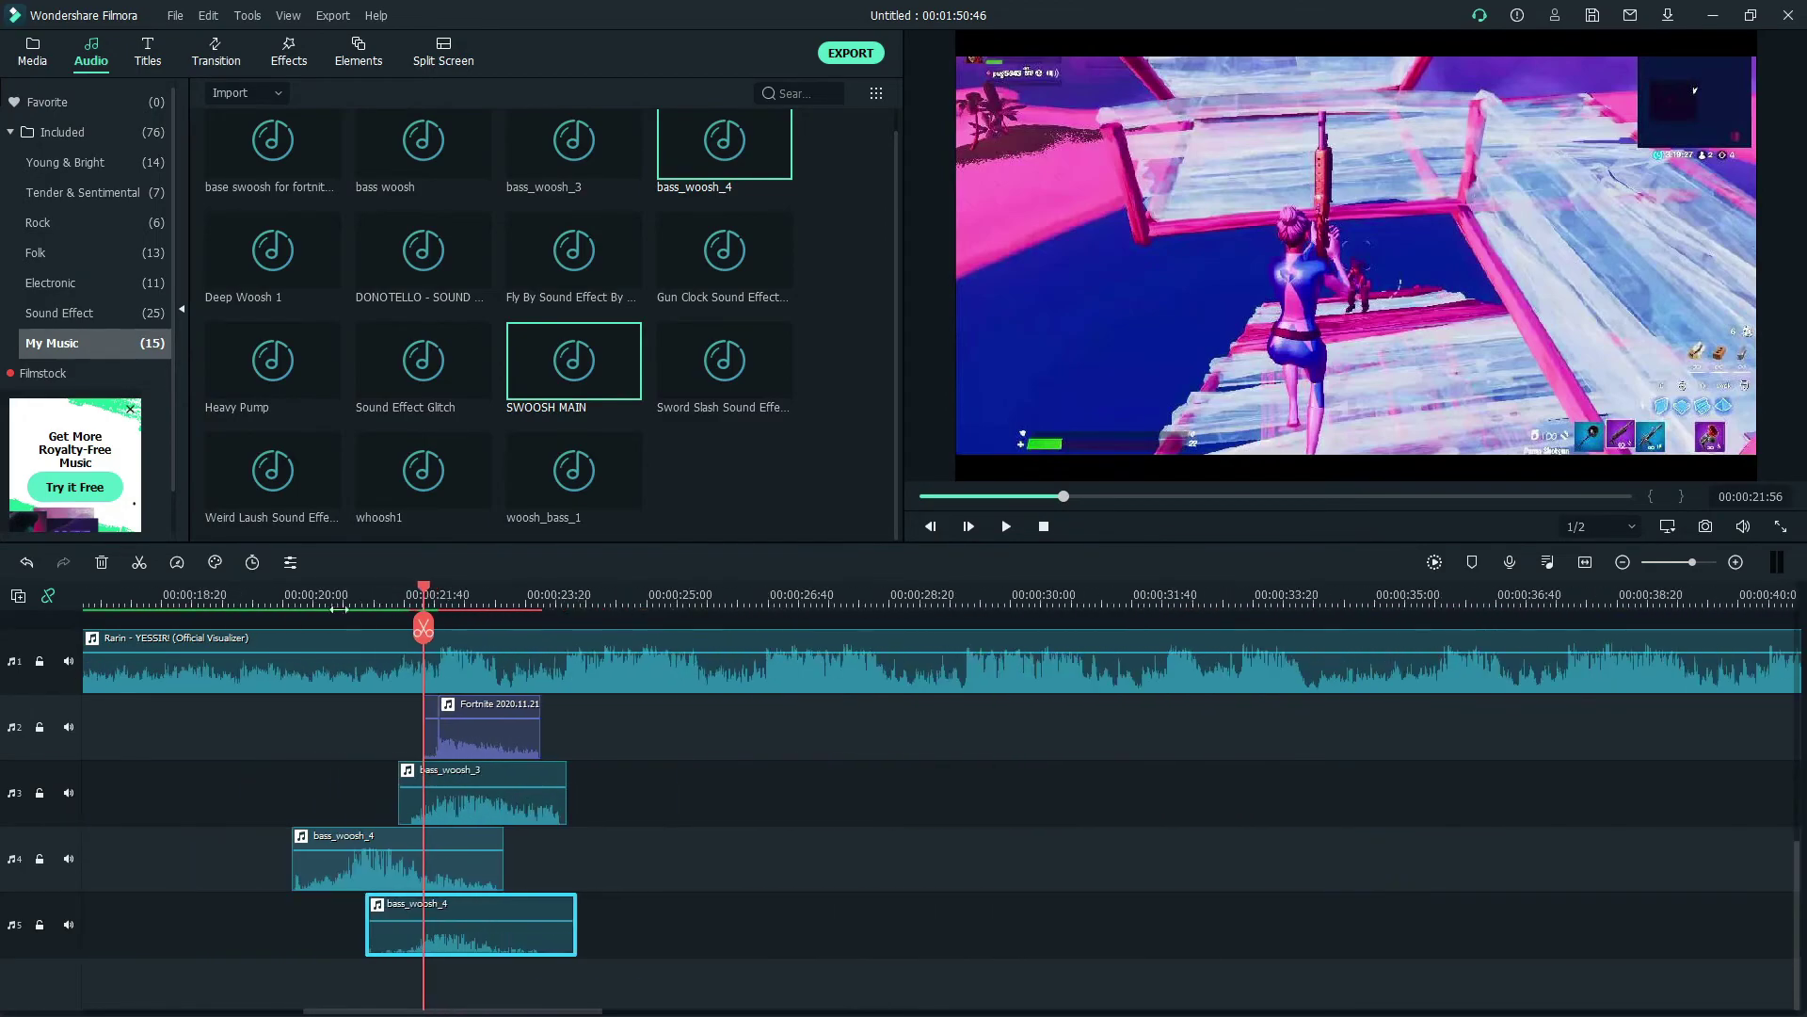
Step: Play the section from about 00:00:19:35 to 00:00:23:25 with the added woosh, and return the playhead to 00:00:15:42
click(252, 601)
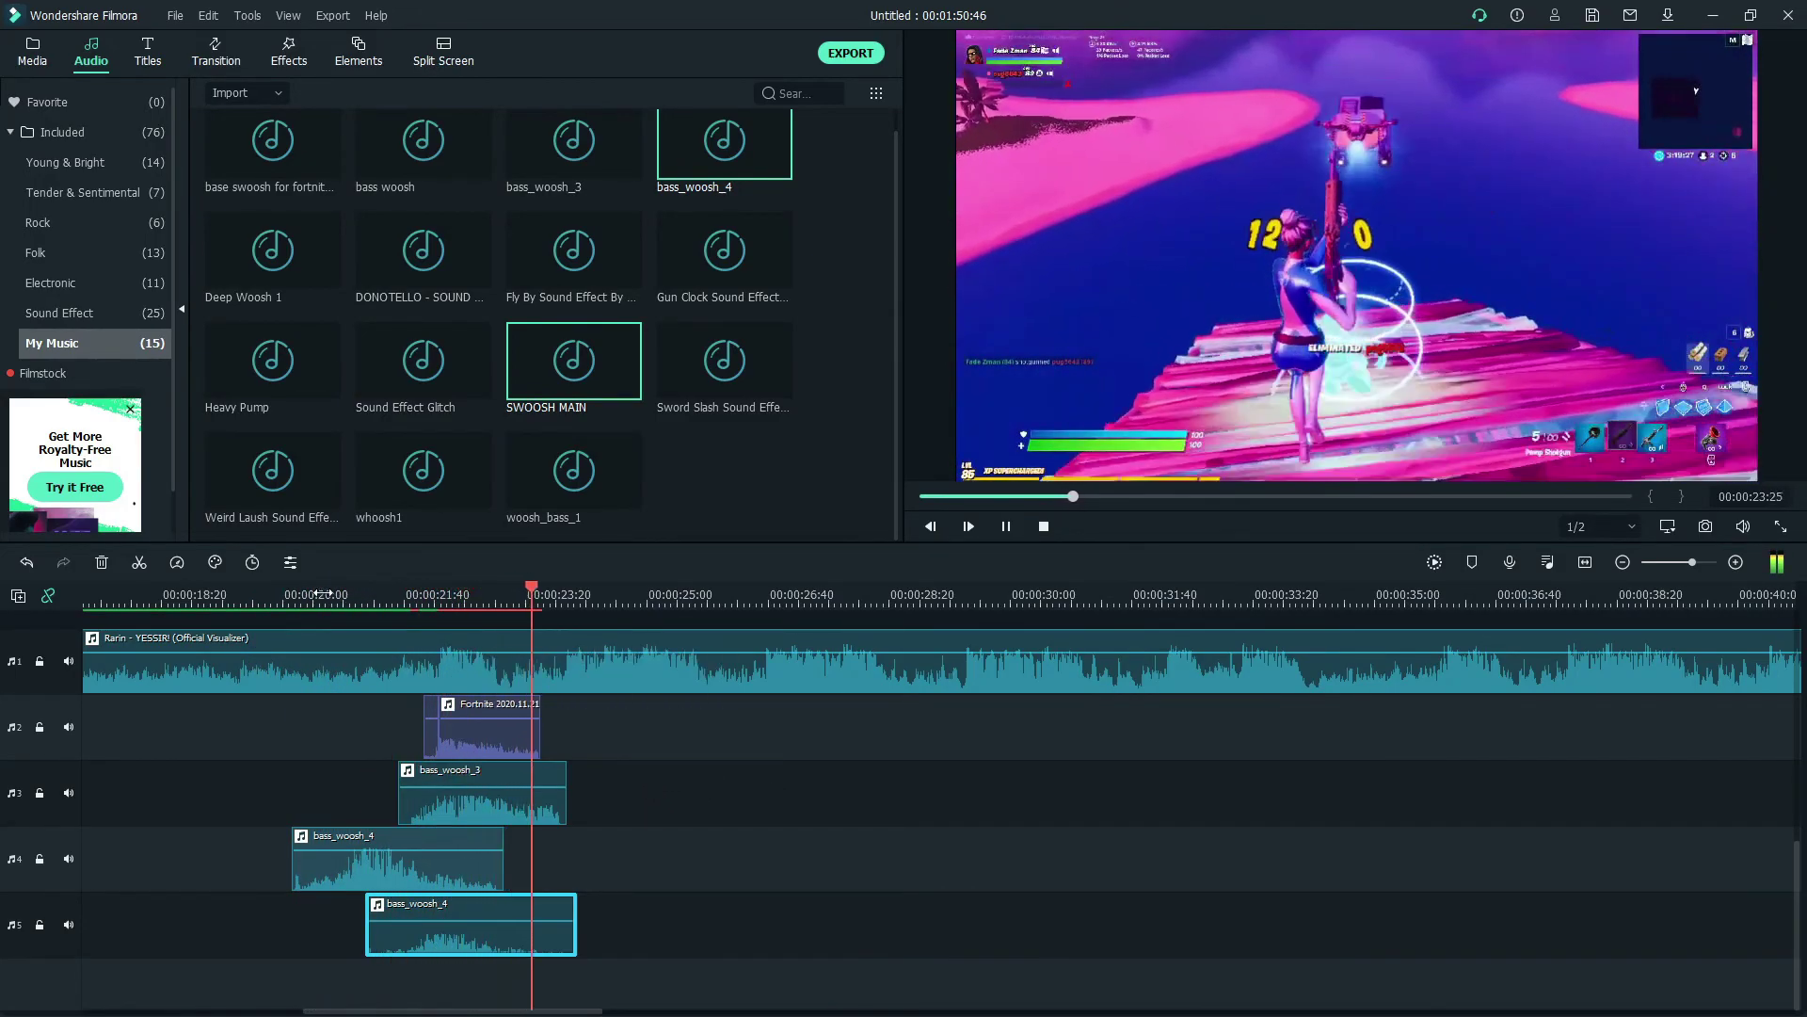
scroll(323, 593, down, 5)
click(184, 591)
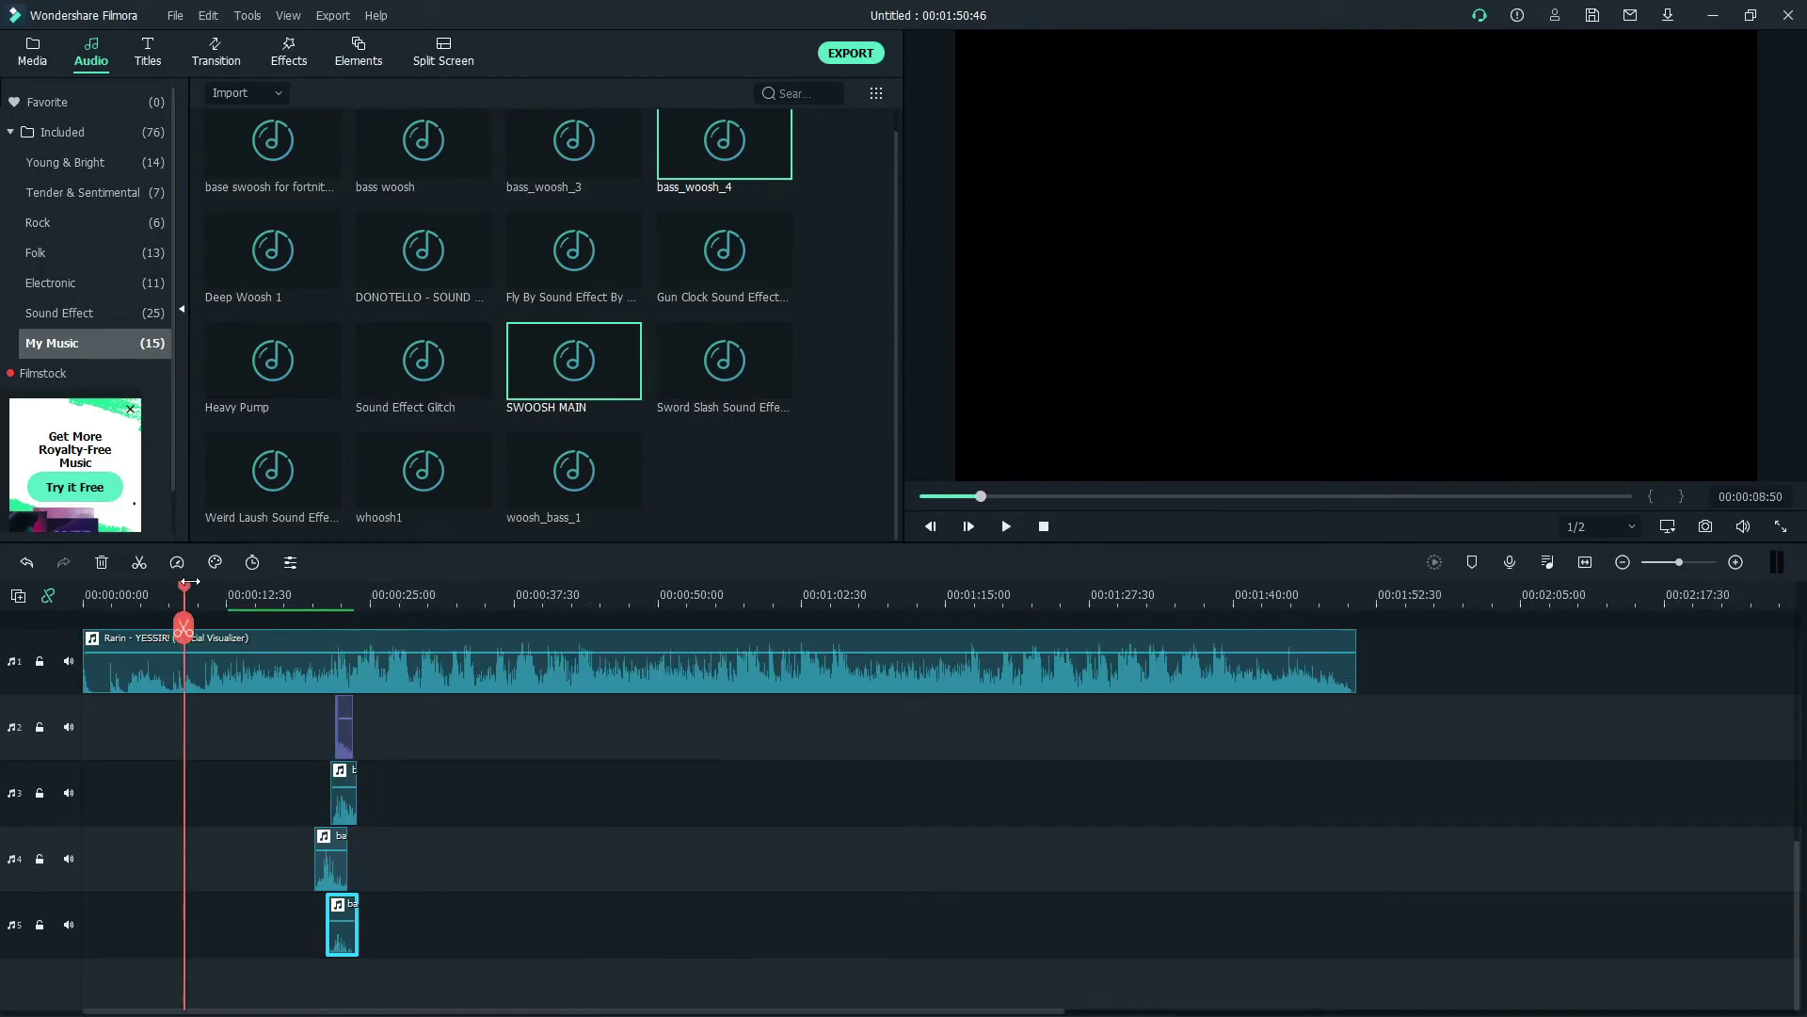
drag(186, 599, 265, 835)
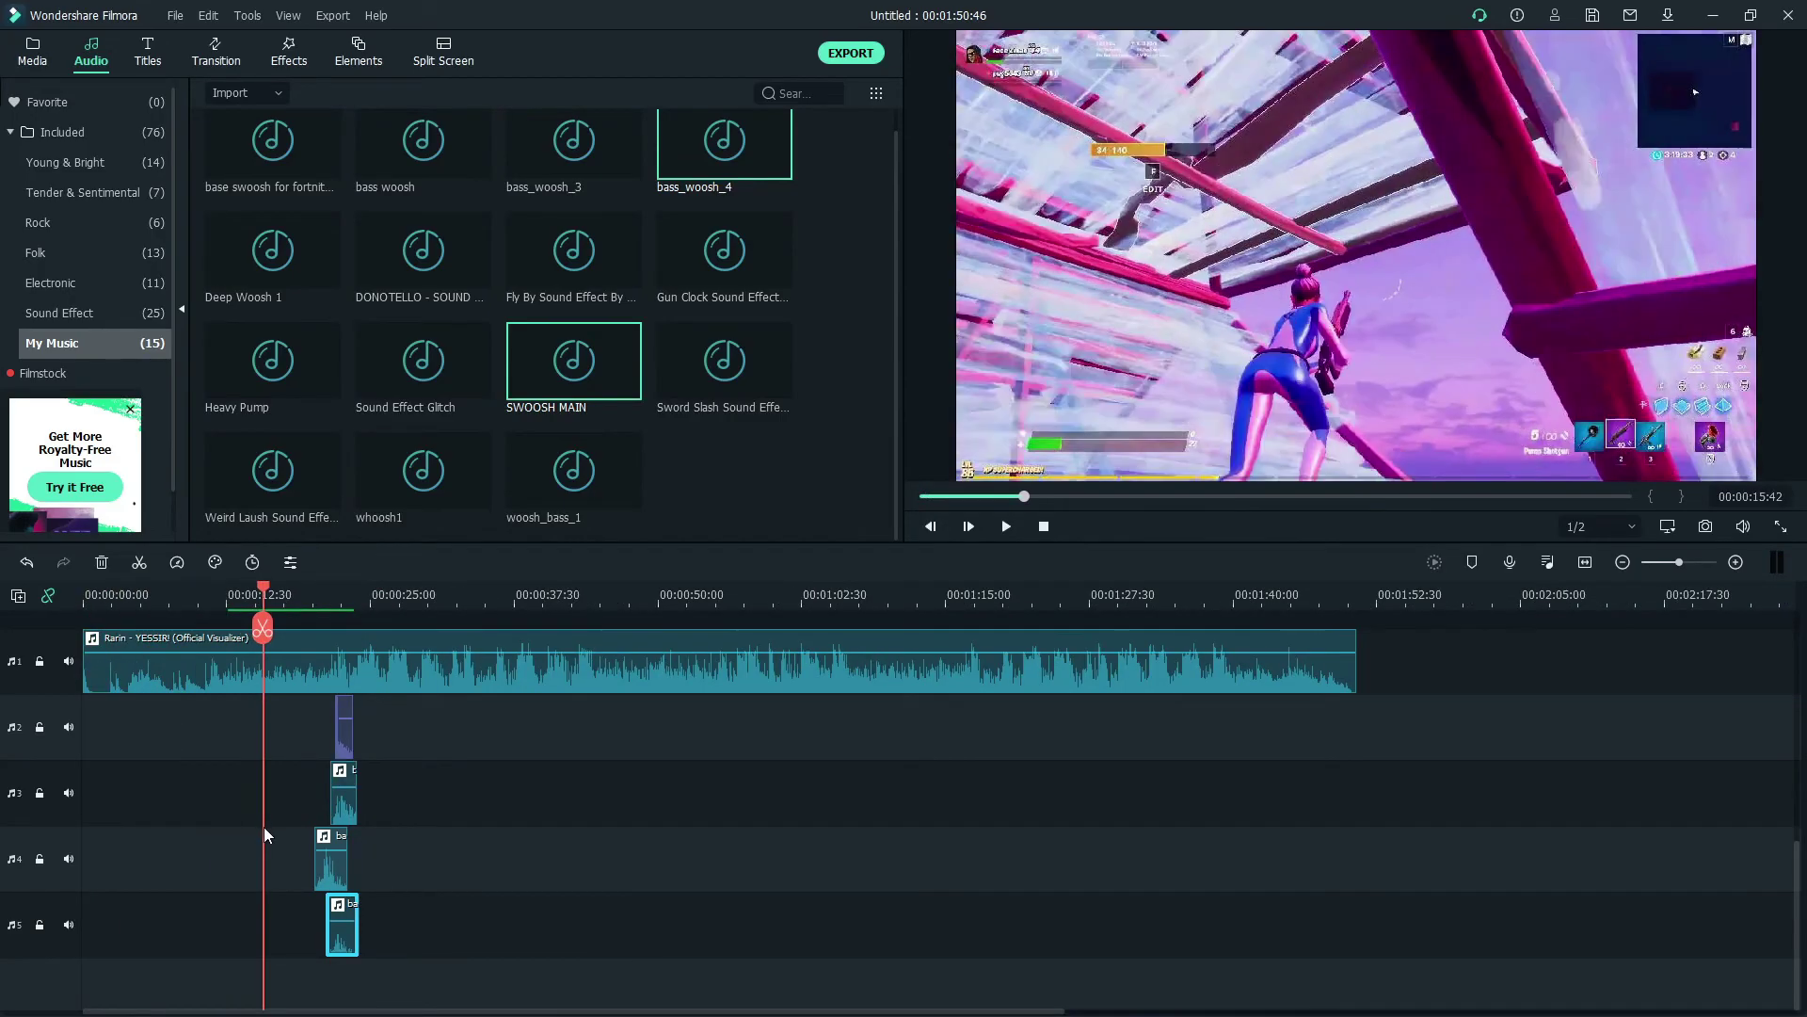
Step: Examine the gameplay and replay cuts on video track 5 at 00:00:22:22 and just before the Warp transition at 00:00:20:28
scroll(490, 638, up, 3)
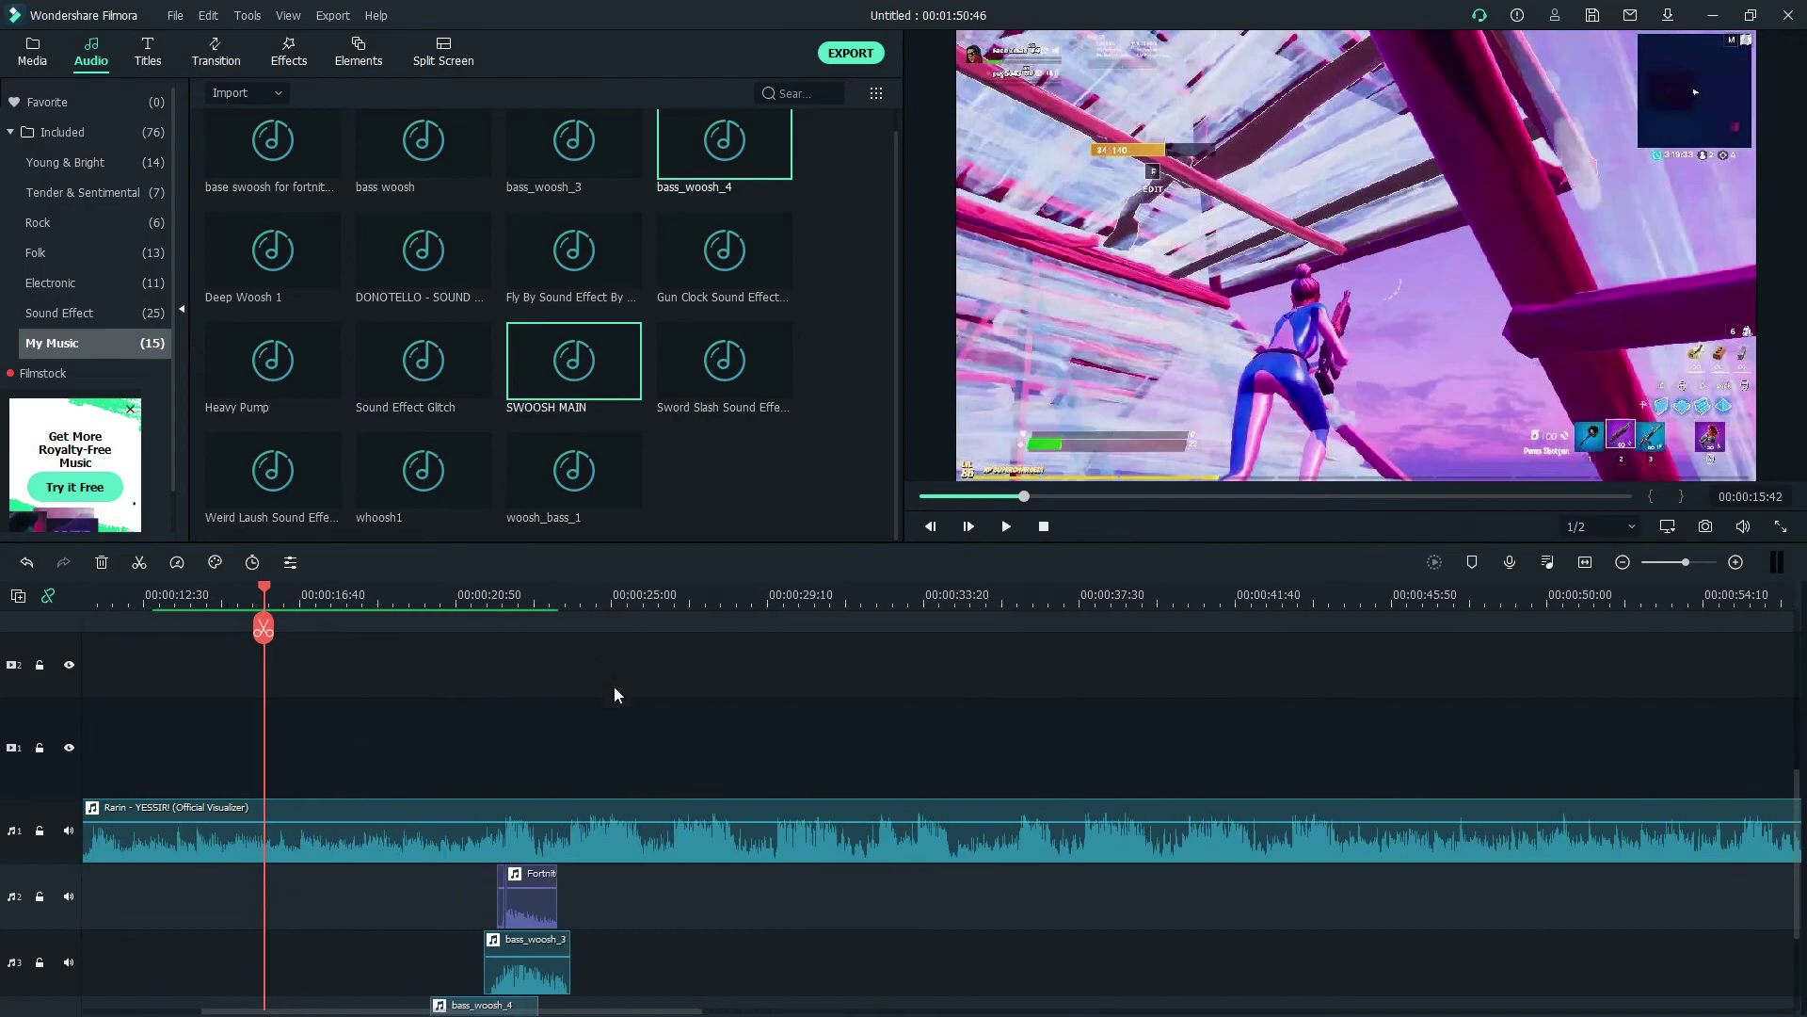
scroll(618, 686, up, 3)
scroll(494, 607, up, 3)
click(513, 602)
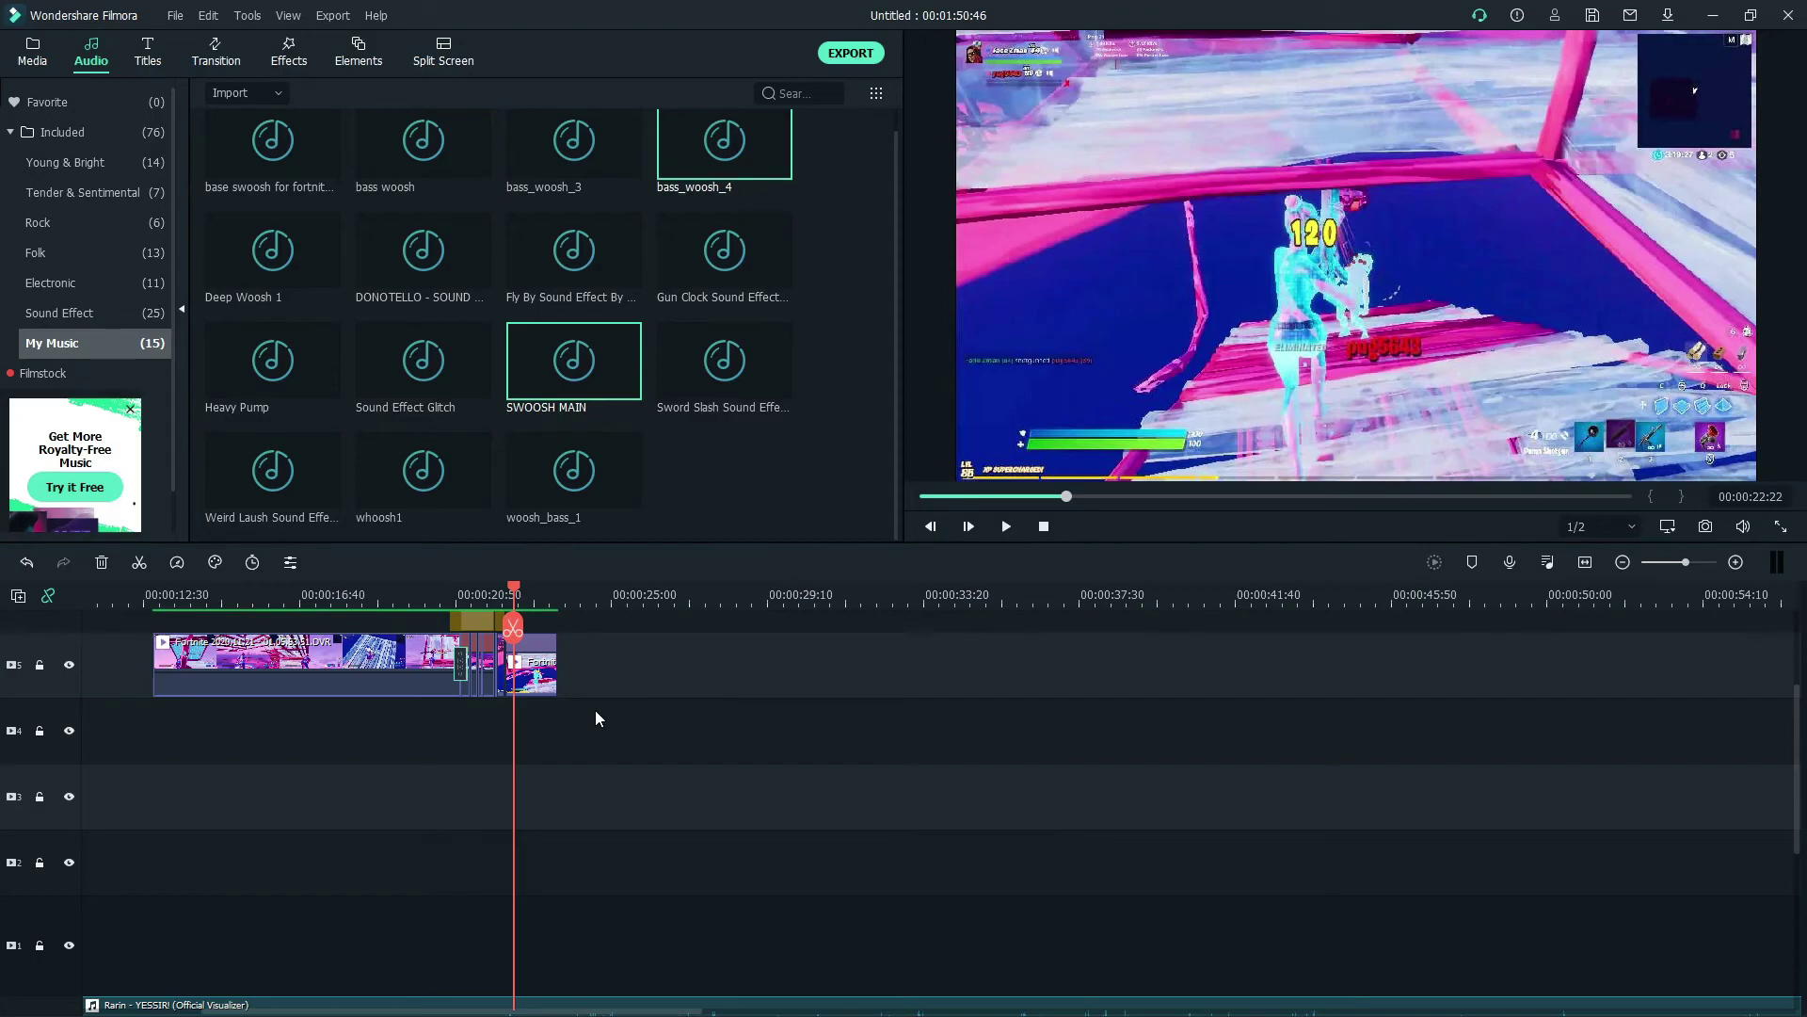
click(443, 602)
scroll(673, 651, up, 3)
scroll(673, 651, up, 1)
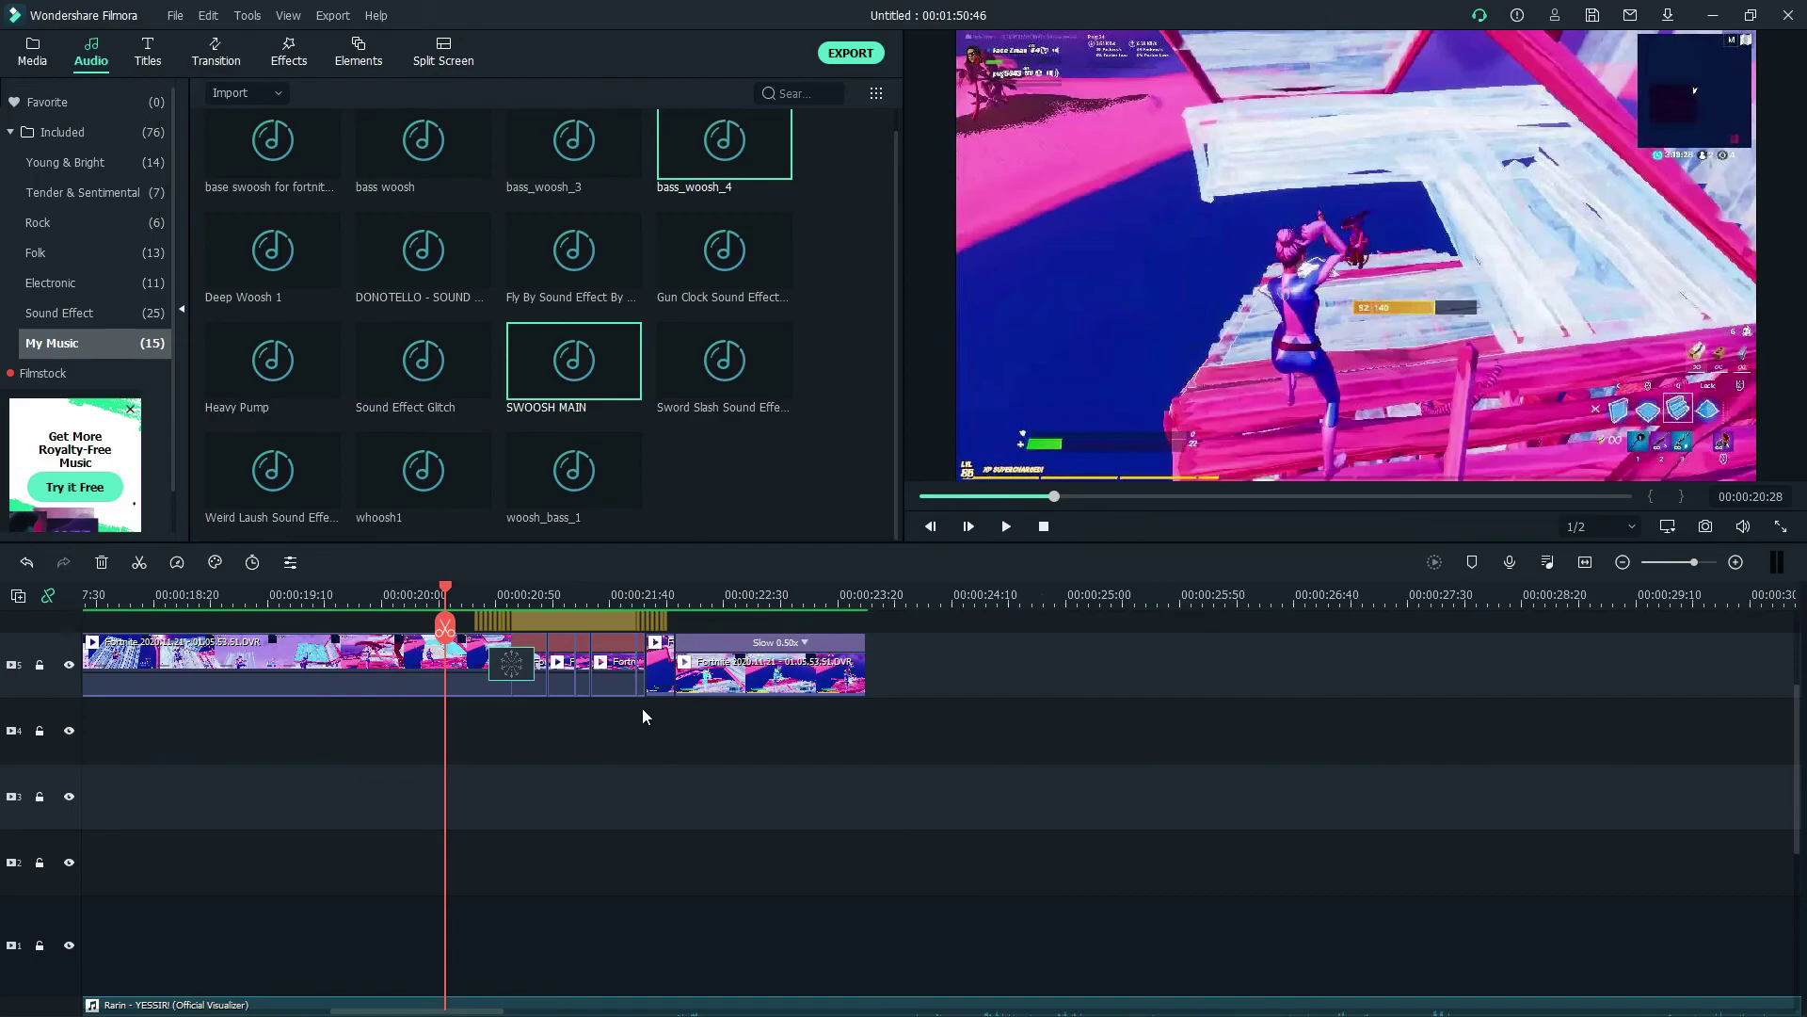